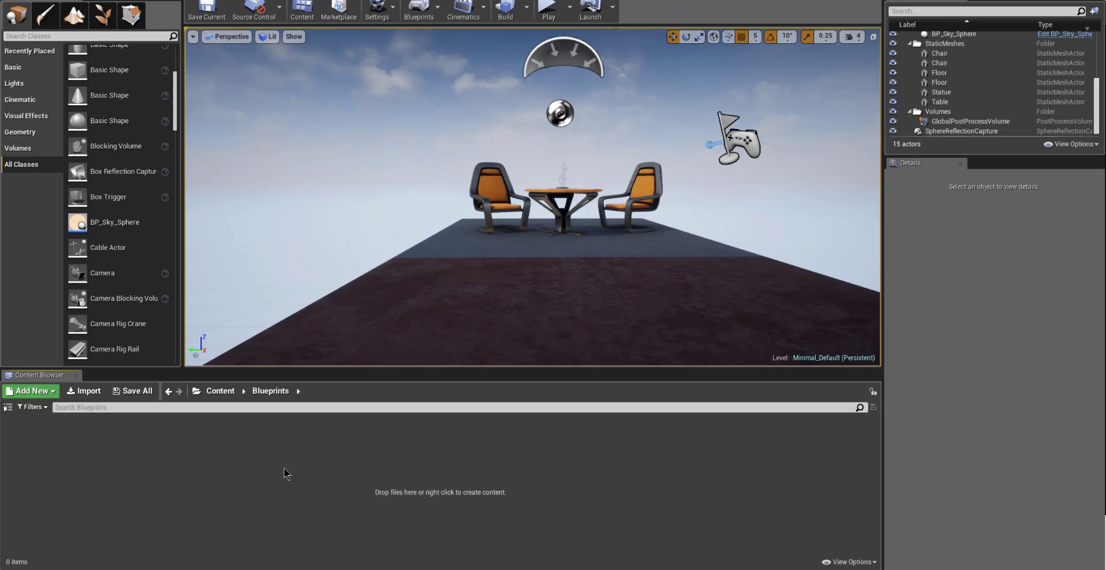
- Open the Props folder inside StarterContent in the content browser
{"action": "left_click", "coordinate": [220, 391]}
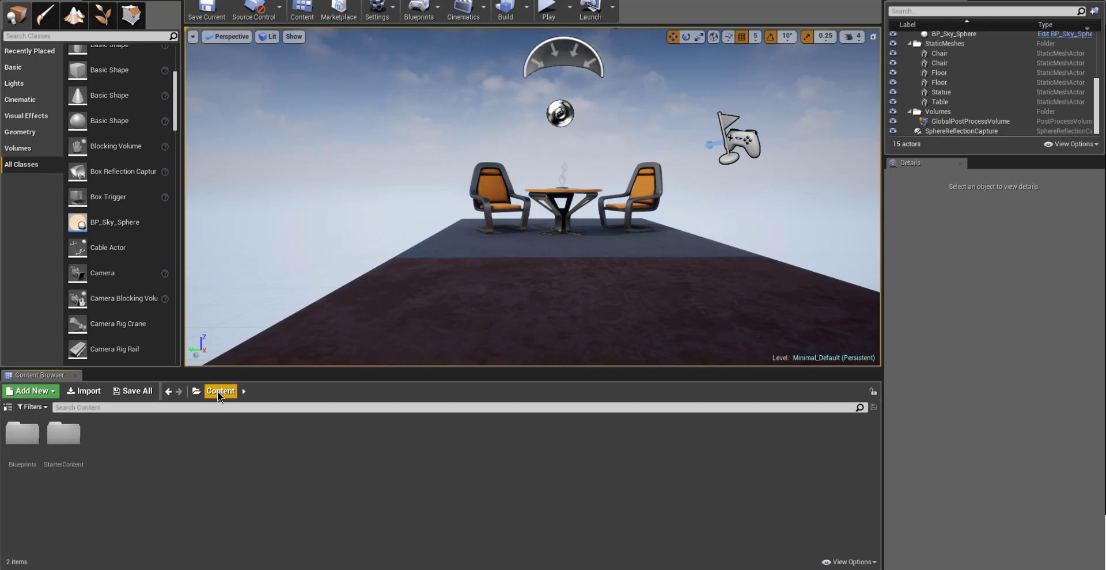
{"action": "double_click", "coordinate": [65, 436]}
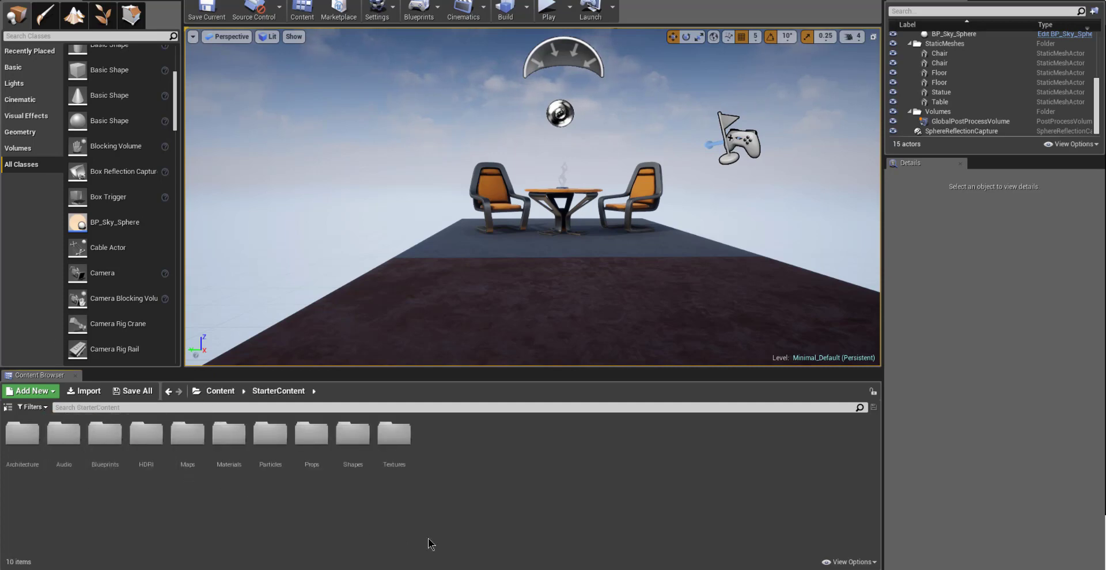
{"action": "double_click", "coordinate": [312, 435]}
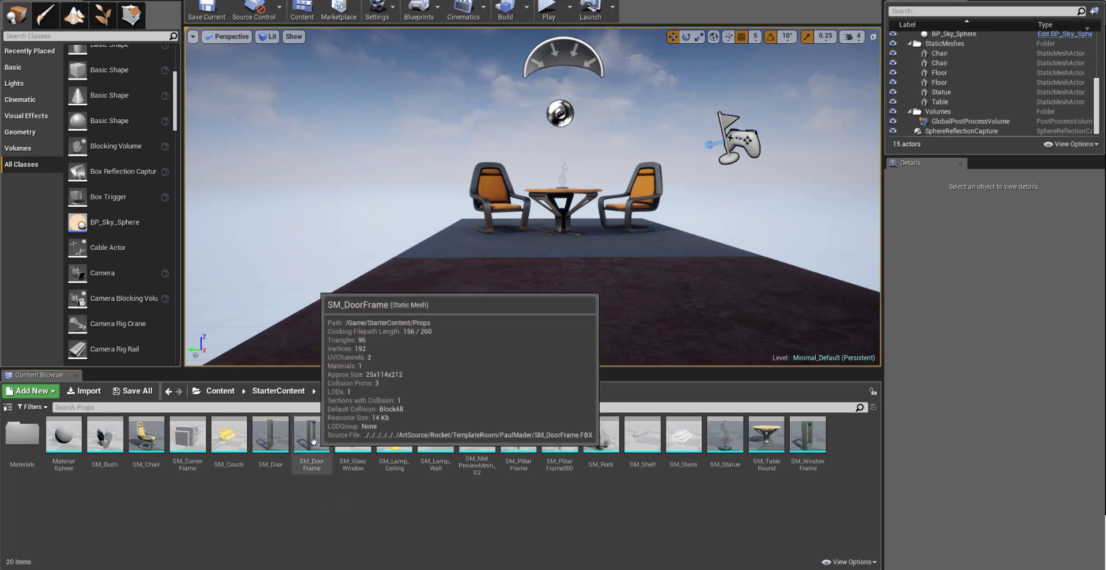
- Create a Blueprint from the SM_DoorFrame mesh, named BP_Door, in the Blueprints folder
{"action": "right_click", "coordinate": [312, 442]}
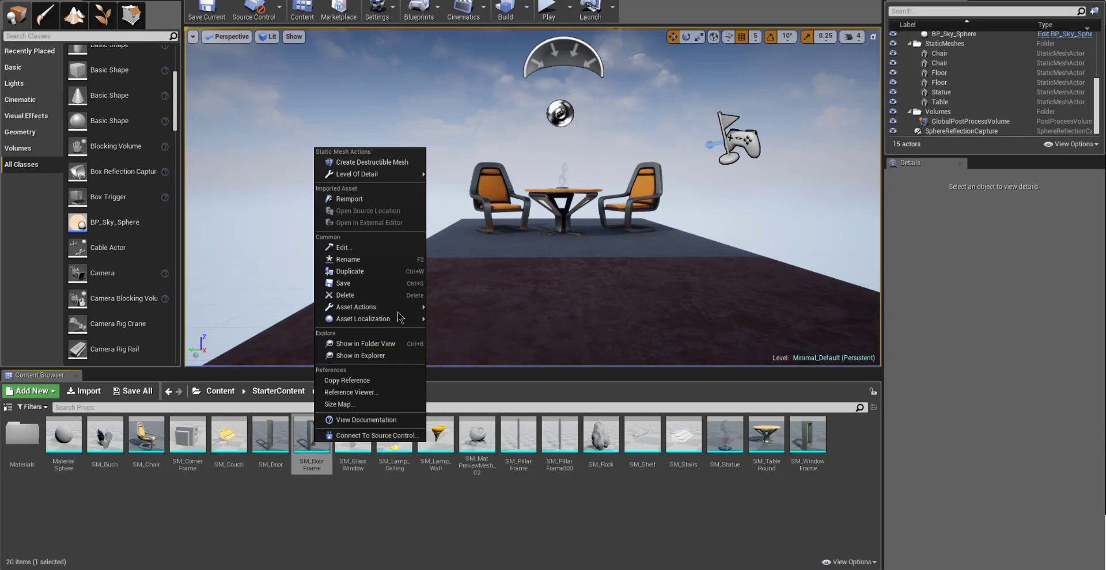
{"action": "mouse_move", "coordinate": [386, 311]}
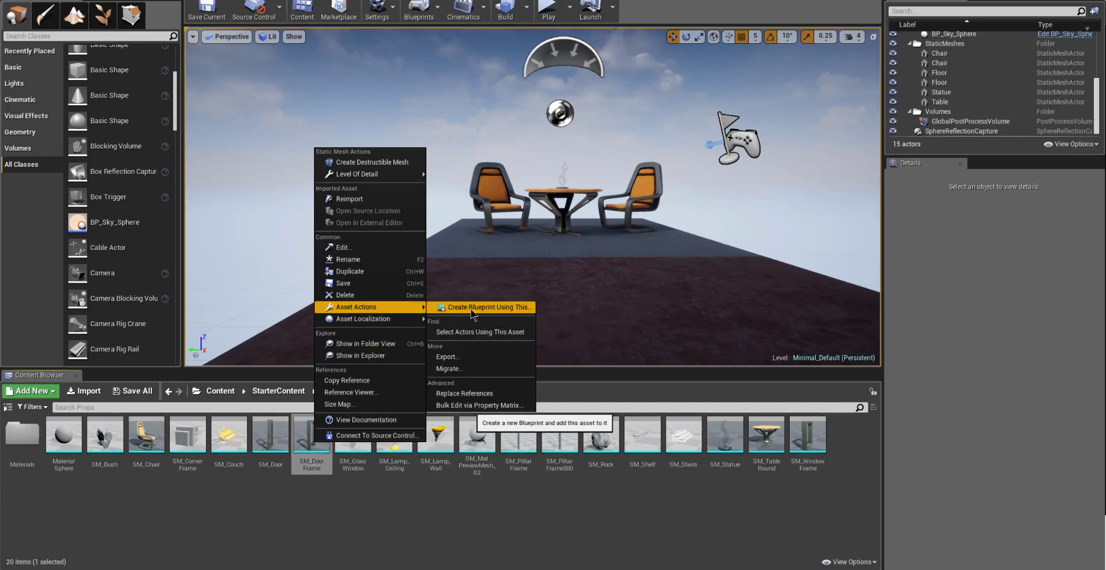
{"action": "left_click", "coordinate": [501, 308]}
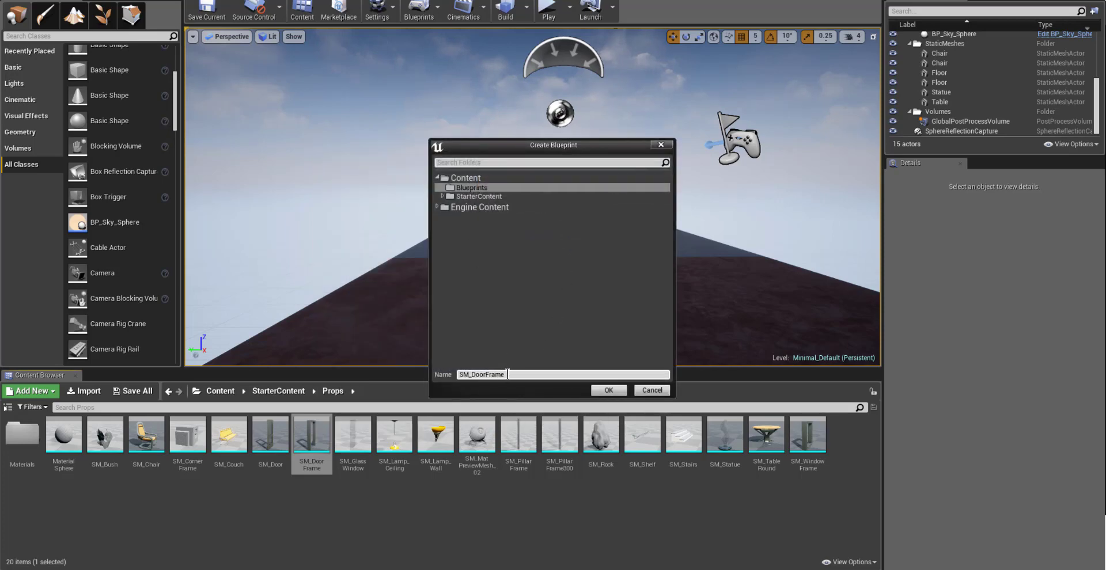
{"action": "left_click", "coordinate": [504, 375]}
{"action": "type", "text": "BP"}
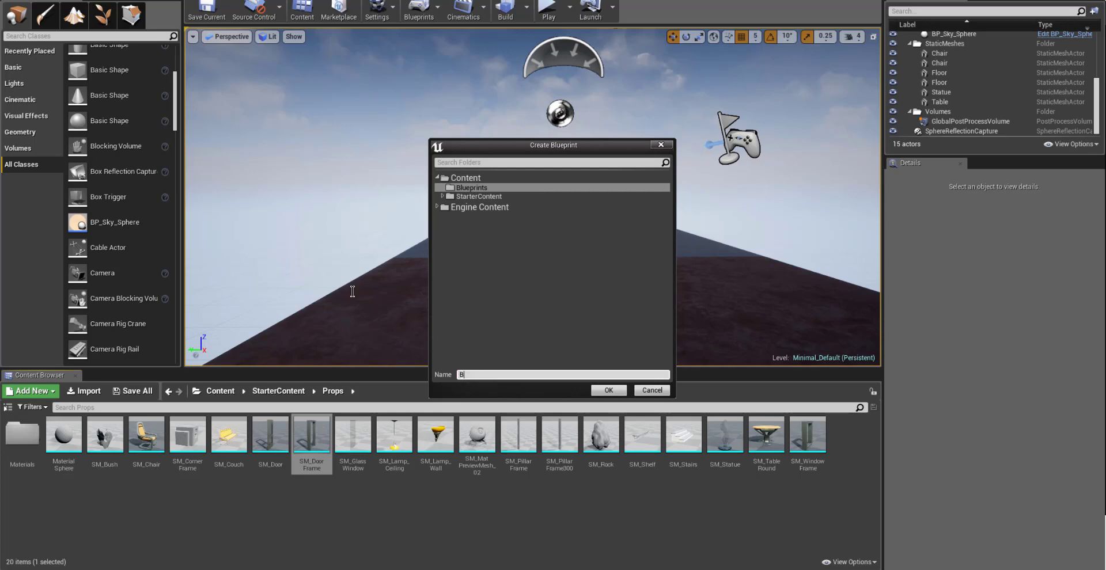
{"action": "type", "text": "_Door"}
{"action": "left_click", "coordinate": [602, 390]}
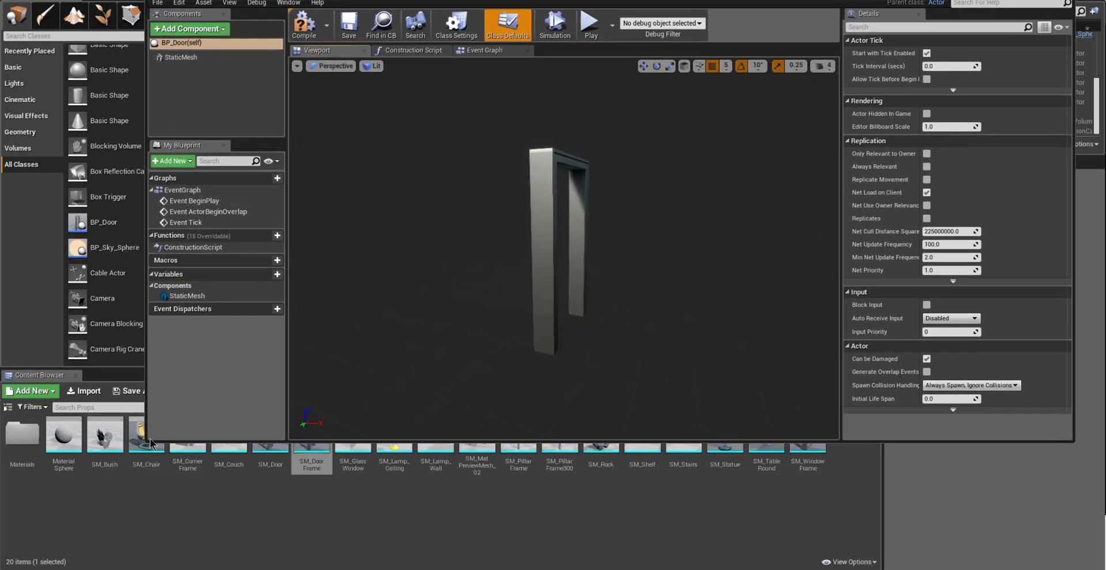
- Shrink the Blueprint editor window to uncover the Props assets and add the SM_Door mesh as a component of BP_Door
{"action": "left_click_drag", "start_coordinate": [147, 442], "coordinate": [267, 407]}
{"action": "mouse_move", "coordinate": [669, 271]}
{"action": "right_mouse_down"}
{"action": "mouse_move", "coordinate": [589, 271]}
{"action": "mouse_move", "coordinate": [641, 223]}
{"action": "mouse_move", "coordinate": [691, 227]}
{"action": "mouse_move", "coordinate": [739, 288]}
{"action": "mouse_move", "coordinate": [571, 279]}
{"action": "mouse_move", "coordinate": [665, 275]}
{"action": "right_mouse_up"}
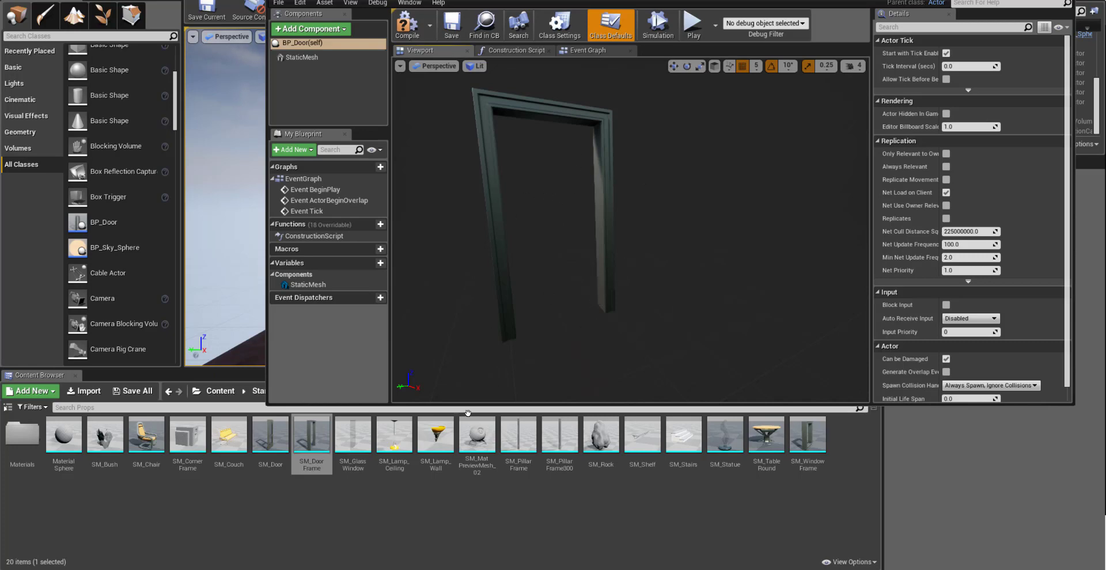
{"action": "left_click", "coordinate": [269, 447]}
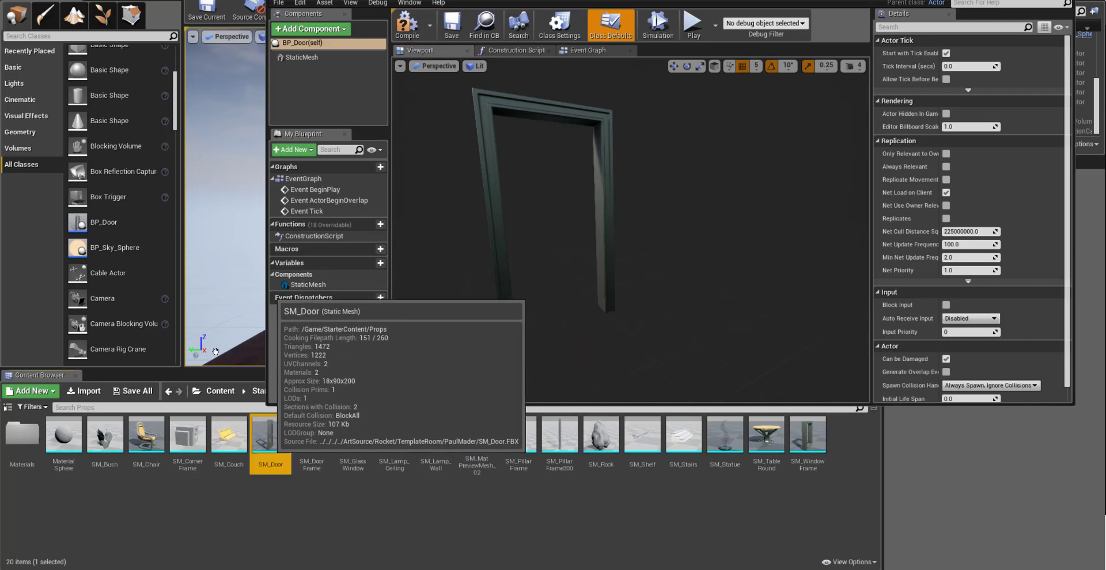
{"action": "left_click_drag", "start_coordinate": [215, 351], "coordinate": [337, 95]}
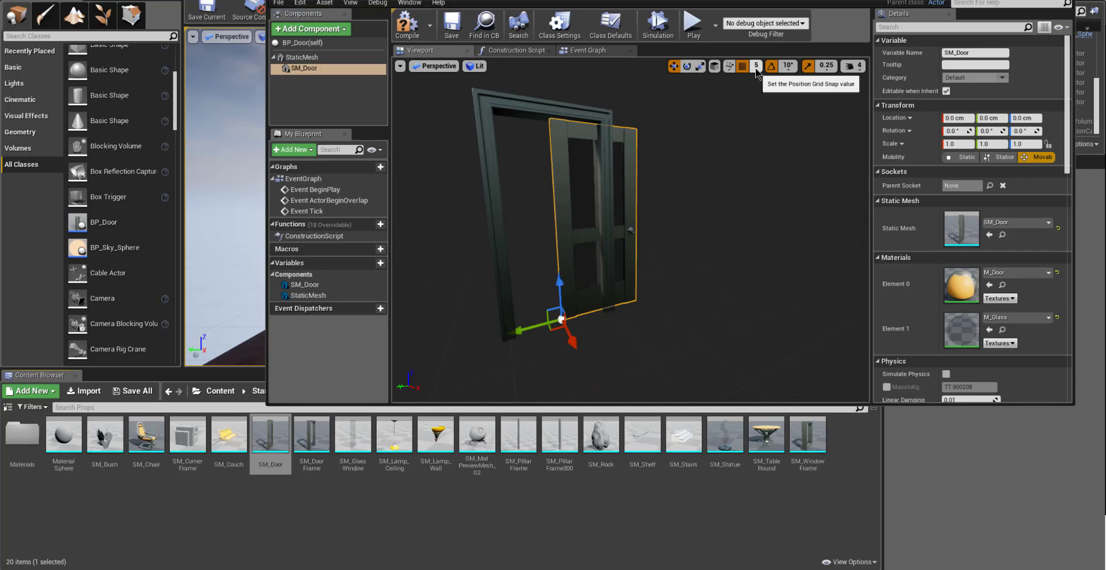
- Move the SM_Door component into the door frame, to location X 5 cm, Y 45 cm
{"action": "left_click", "coordinate": [757, 66]}
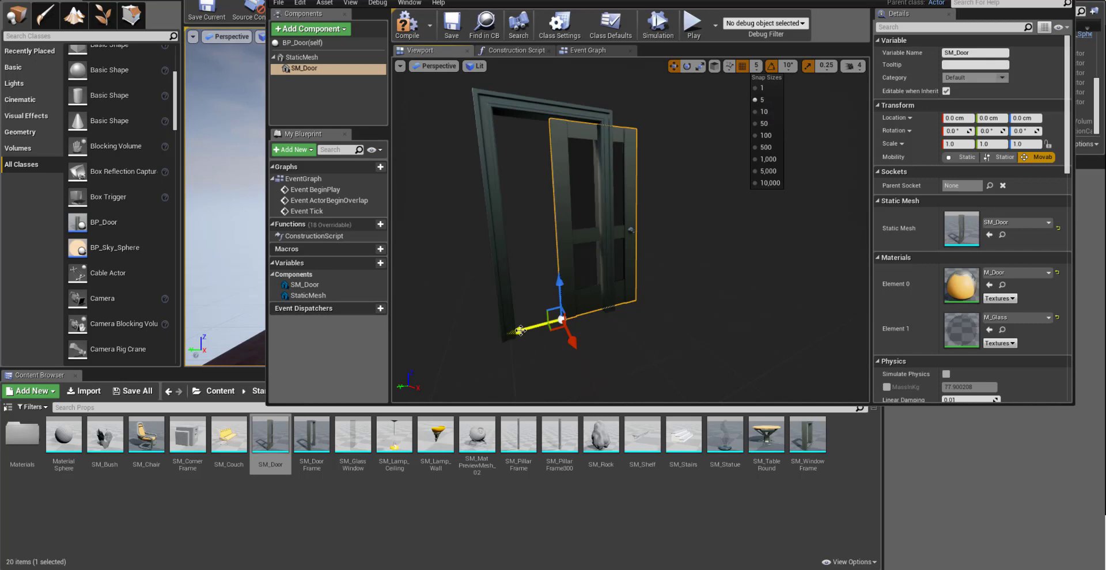
{"action": "left_click_drag", "start_coordinate": [517, 332], "coordinate": [462, 343]}
{"action": "right_click_drag", "start_coordinate": [566, 345], "coordinate": [538, 350]}
{"action": "left_click_drag", "start_coordinate": [538, 350], "coordinate": [582, 352], "text": "ctrl"}
{"action": "right_click_drag", "start_coordinate": [503, 276], "coordinate": [618, 352]}
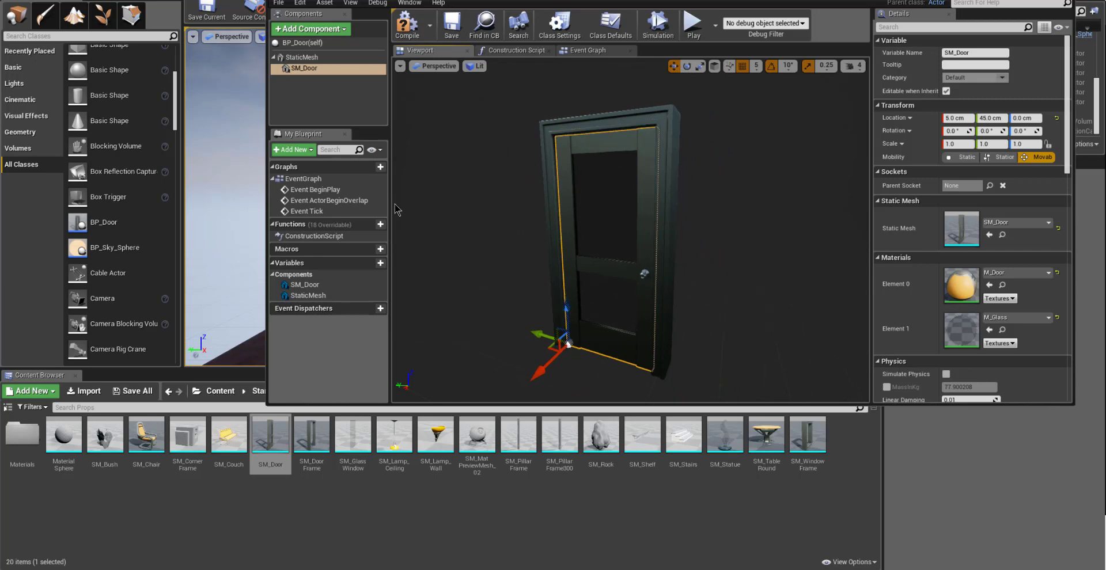
- Add a Box Collision component to the door Blueprint, keeping its default name
{"action": "left_click", "coordinate": [344, 30]}
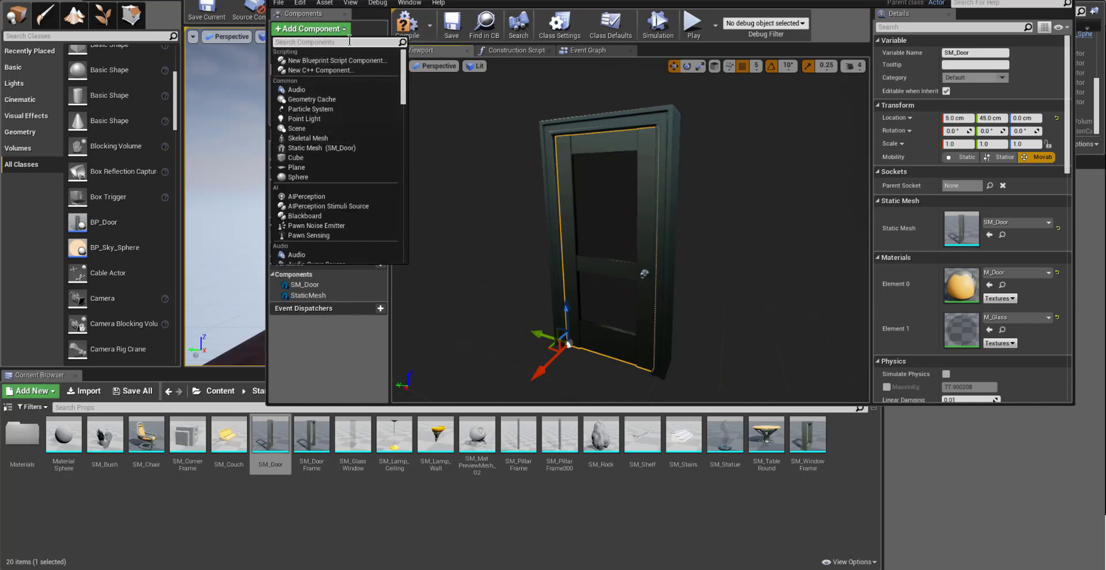
{"action": "type", "text": "box"}
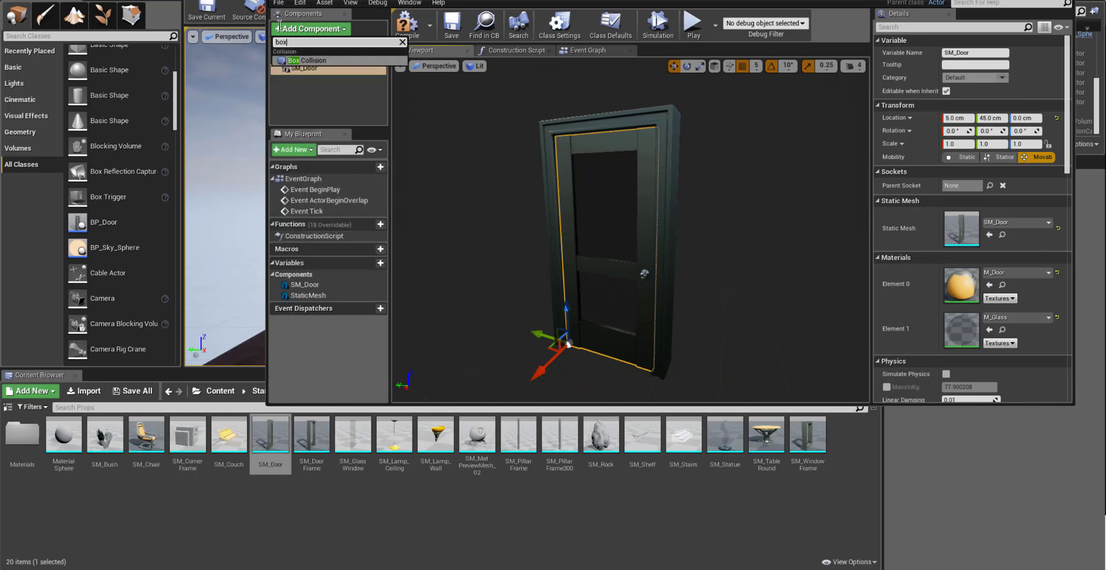
{"action": "left_click", "coordinate": [318, 60]}
{"action": "left_click", "coordinate": [333, 109]}
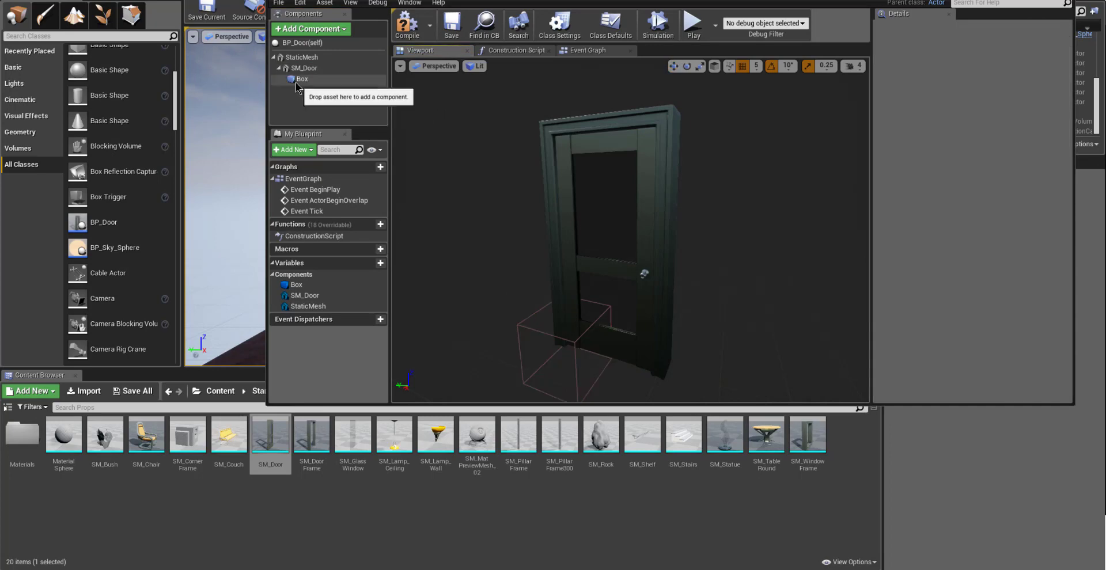
- Reparent the Box component from SM_Door to the root StaticMesh component
{"action": "mouse_move", "coordinate": [304, 79]}
{"action": "left_mouse_down"}
{"action": "mouse_move", "coordinate": [306, 92]}
{"action": "mouse_move", "coordinate": [319, 64]}
{"action": "mouse_move", "coordinate": [313, 81]}
{"action": "mouse_move", "coordinate": [292, 80]}
{"action": "mouse_move", "coordinate": [306, 62]}
{"action": "left_mouse_up"}
{"action": "left_click", "coordinate": [308, 106]}
{"action": "left_click", "coordinate": [295, 78]}
{"action": "left_click", "coordinate": [294, 96]}
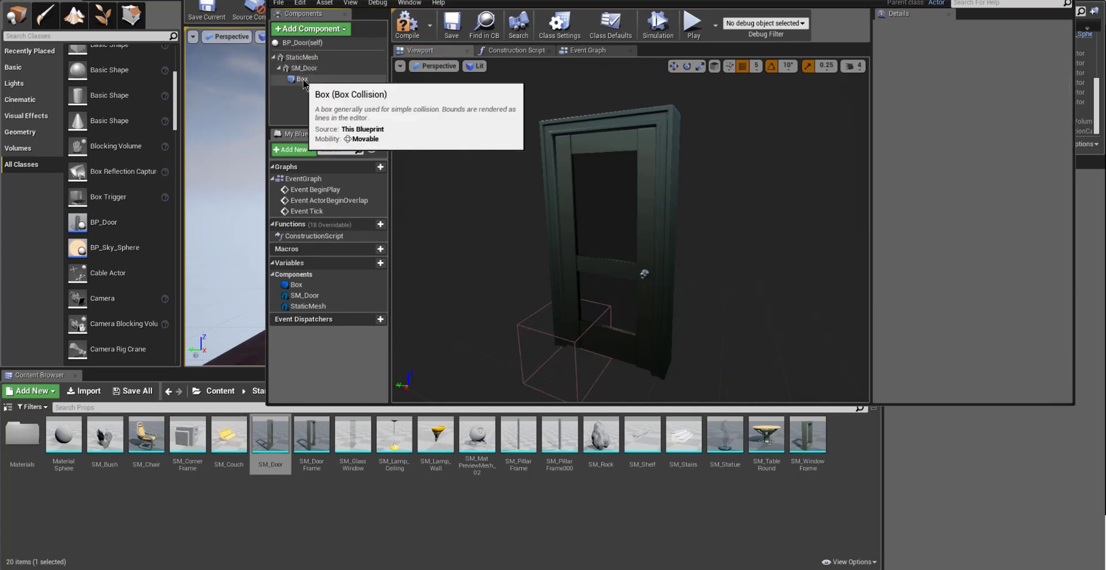
{"action": "left_click_drag", "start_coordinate": [301, 81], "coordinate": [322, 74]}
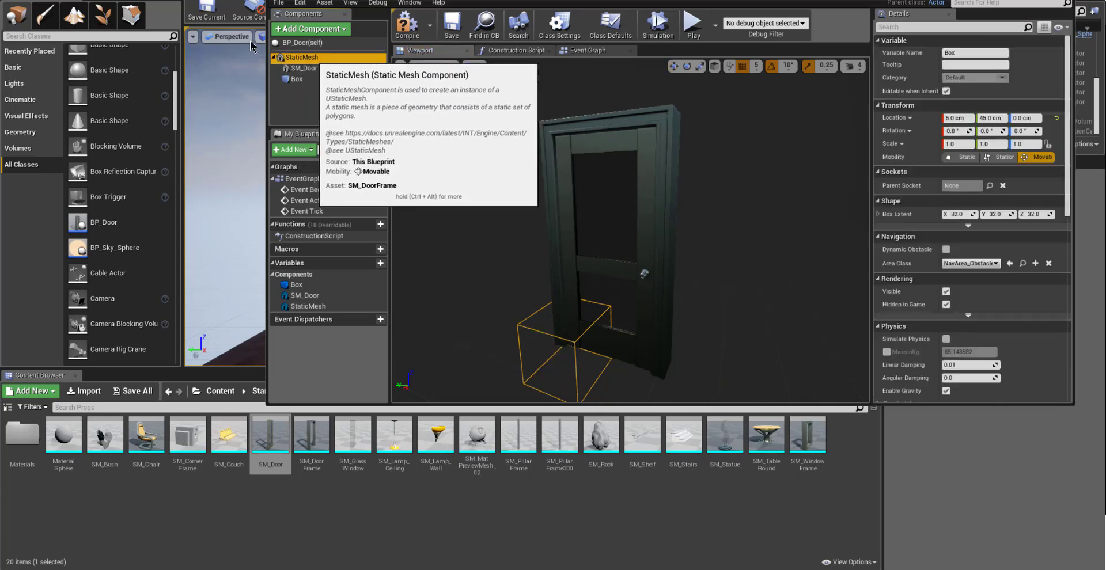
- Rename the root StaticMesh component to Door_Frame
{"action": "left_click", "coordinate": [314, 60]}
{"action": "left_click", "coordinate": [305, 58]}
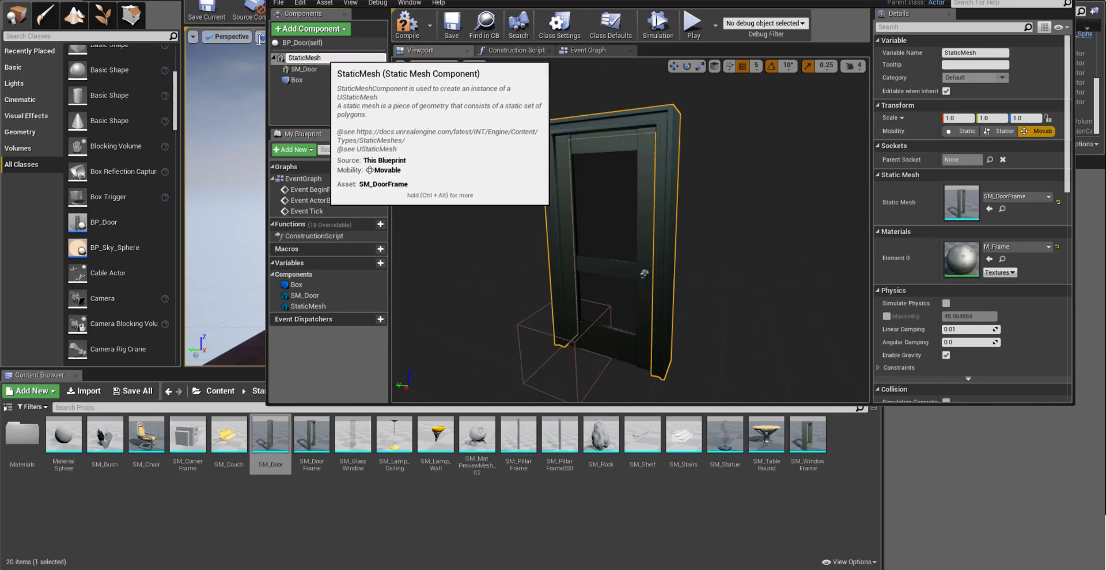
{"action": "type", "text": "D"}
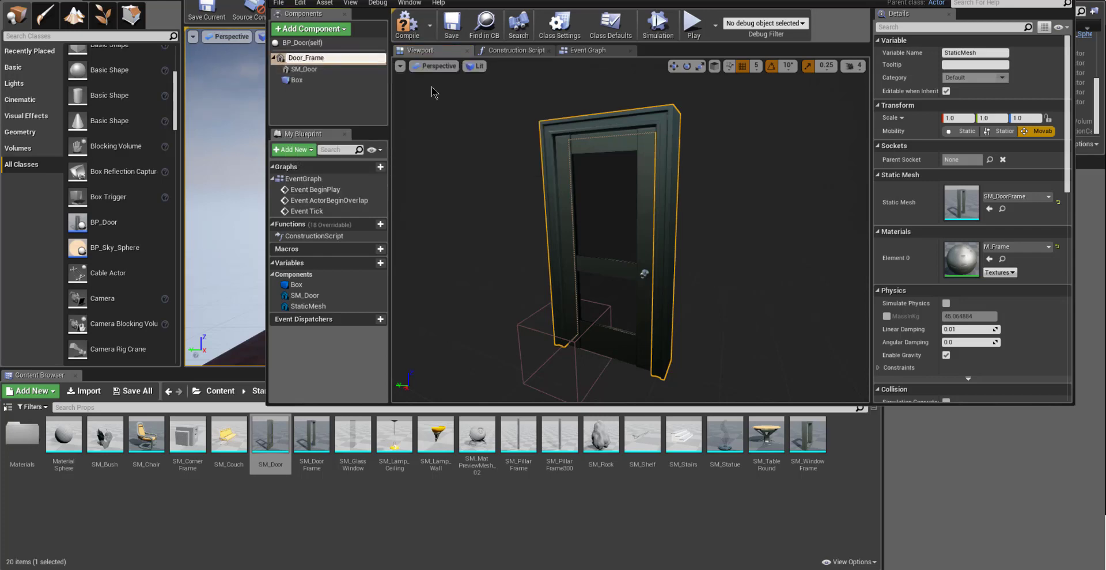
{"action": "type", "text": "oor_Frame"}
{"action": "key", "text": "Return"}
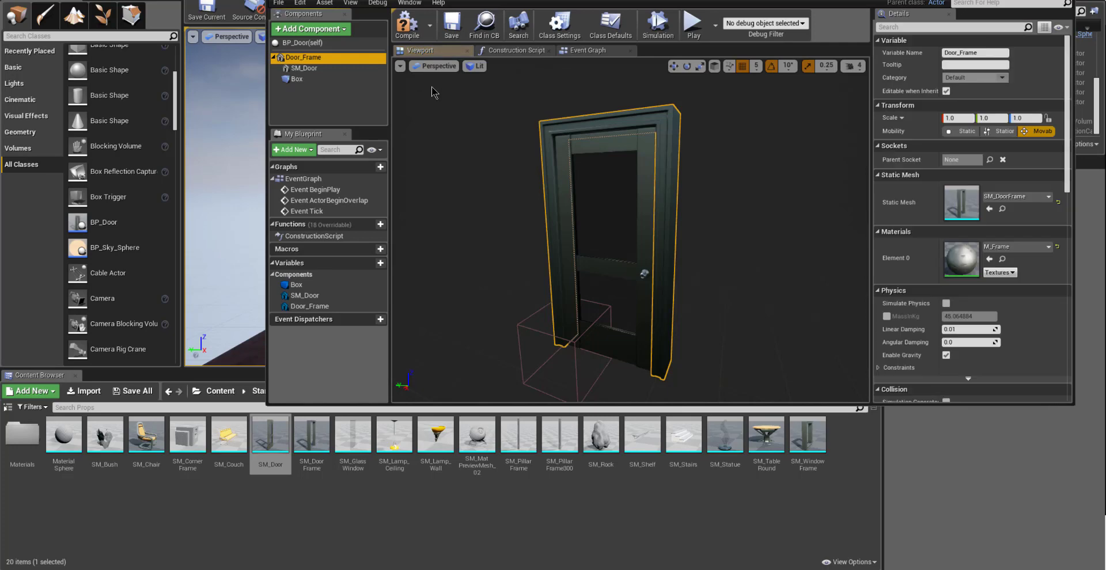
- Move the Box collision component along Y toward the doorway's middle, to Y 15 cm
{"action": "left_click", "coordinate": [299, 79]}
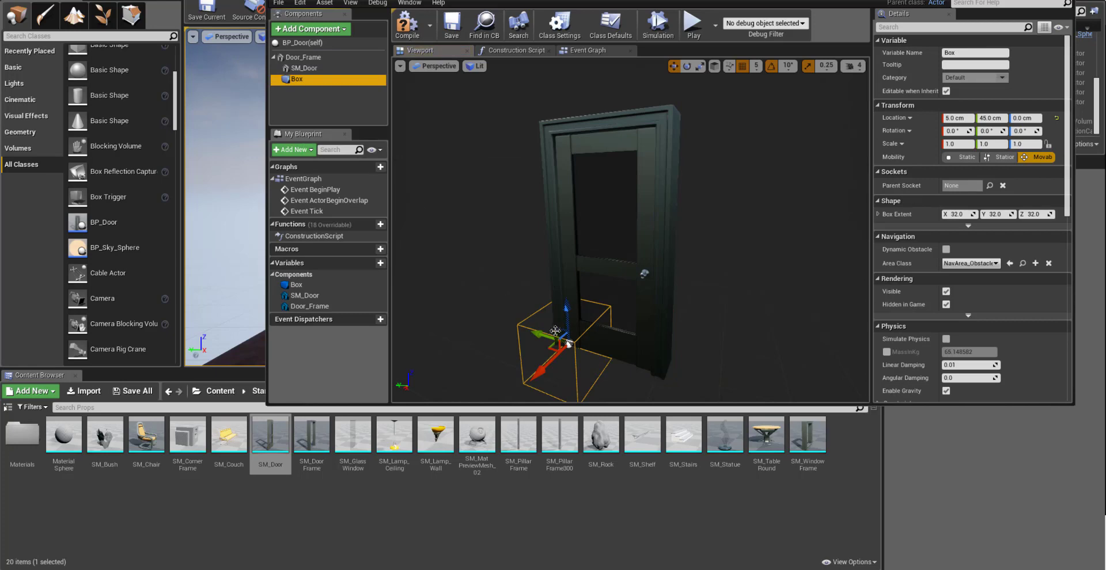
{"action": "left_click_drag", "start_coordinate": [545, 335], "coordinate": [566, 344]}
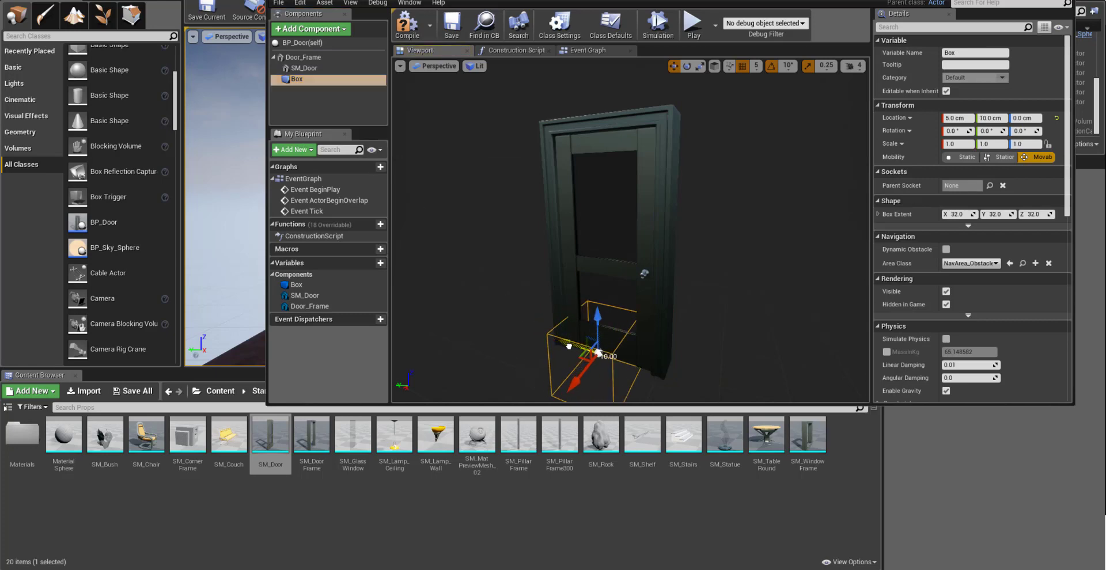
{"action": "right_click_drag", "start_coordinate": [572, 264], "coordinate": [556, 323]}
- Scale the Box collision to about 3.93 in X, 1.56 in Y and 3.81 in Z
{"action": "key", "text": "s"}
{"action": "key", "text": "r"}
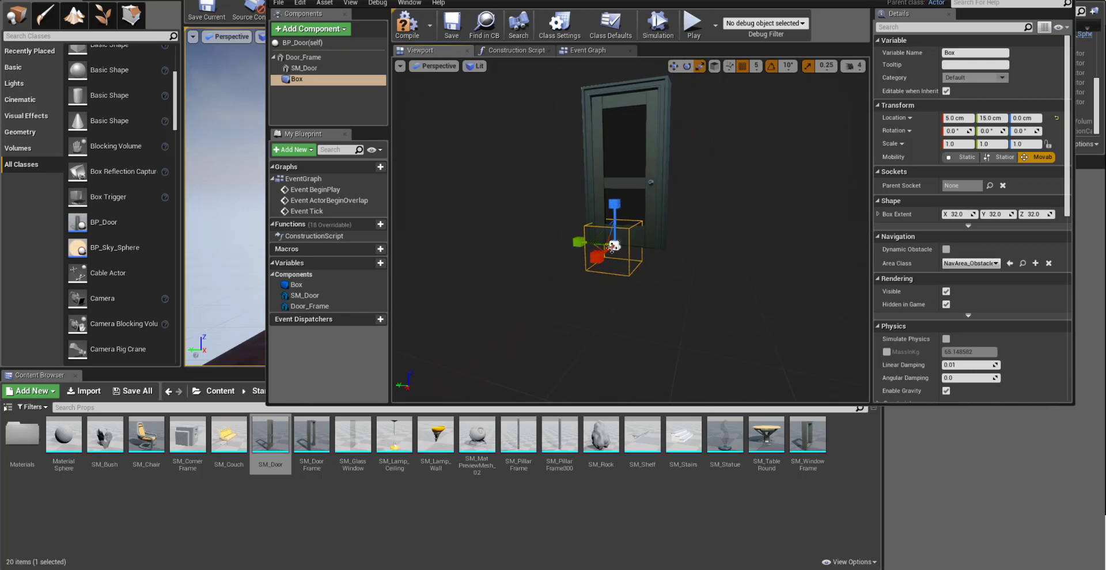
{"action": "left_click_drag", "start_coordinate": [597, 253], "coordinate": [675, 279]}
{"action": "right_click_drag", "start_coordinate": [675, 279], "coordinate": [696, 280]}
{"action": "key", "text": "e"}
{"action": "key", "text": "r"}
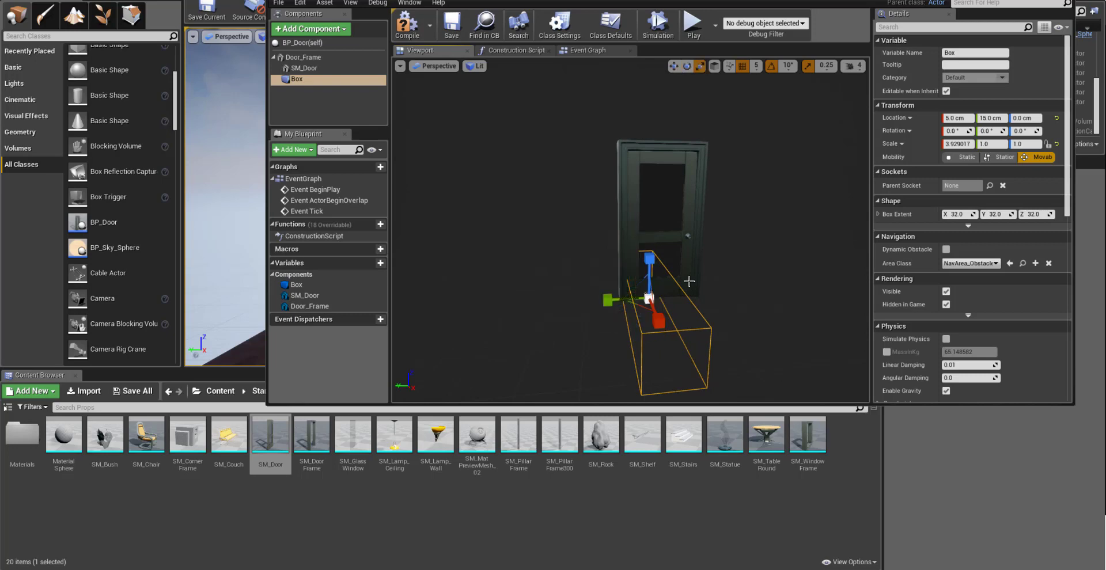
{"action": "key", "text": "e"}
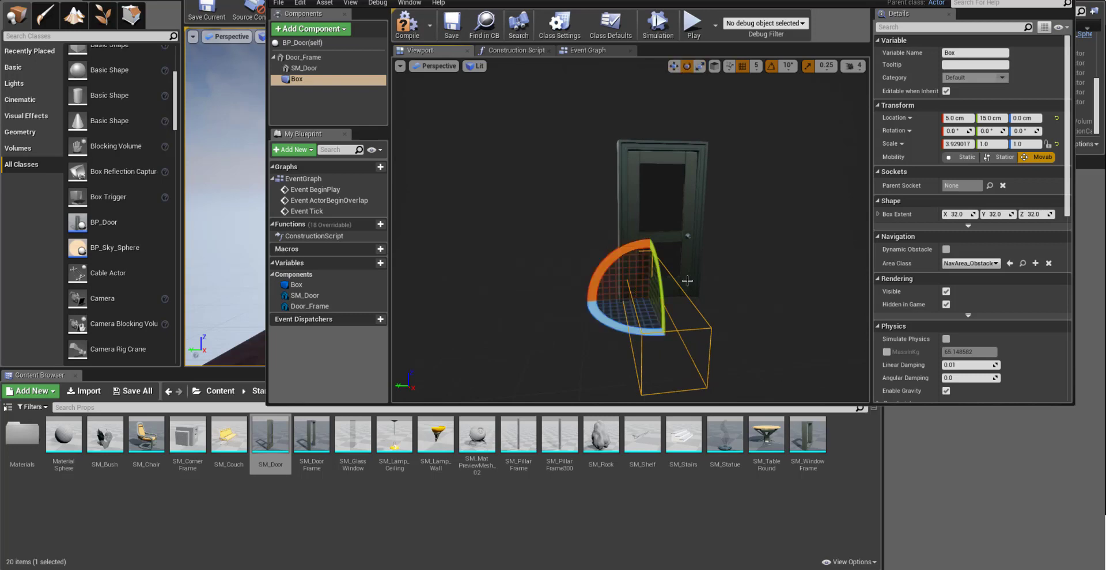
{"action": "key", "text": "w"}
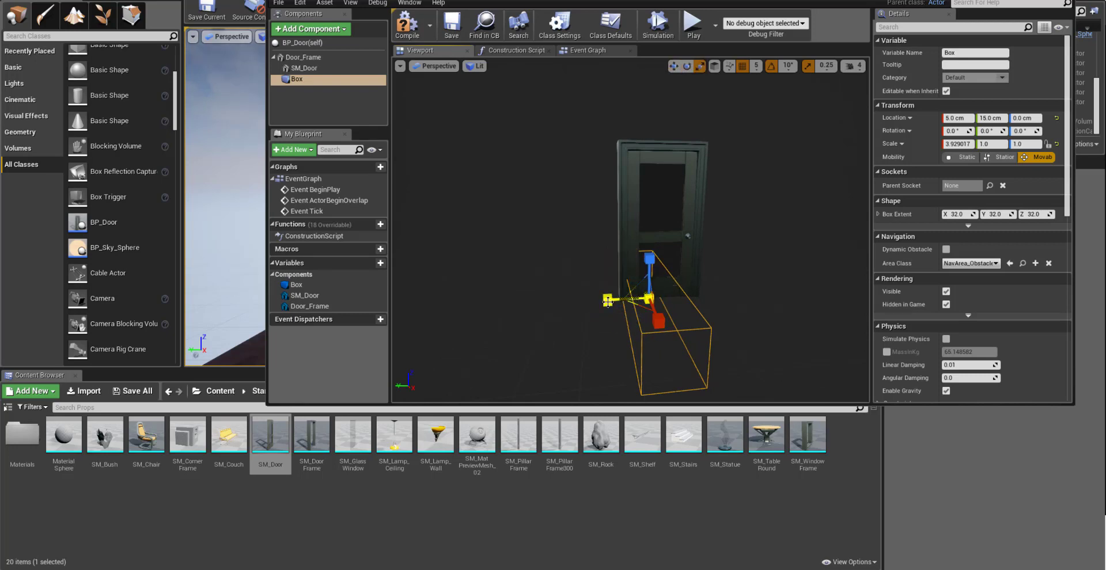
{"action": "left_click_drag", "start_coordinate": [608, 301], "coordinate": [591, 304]}
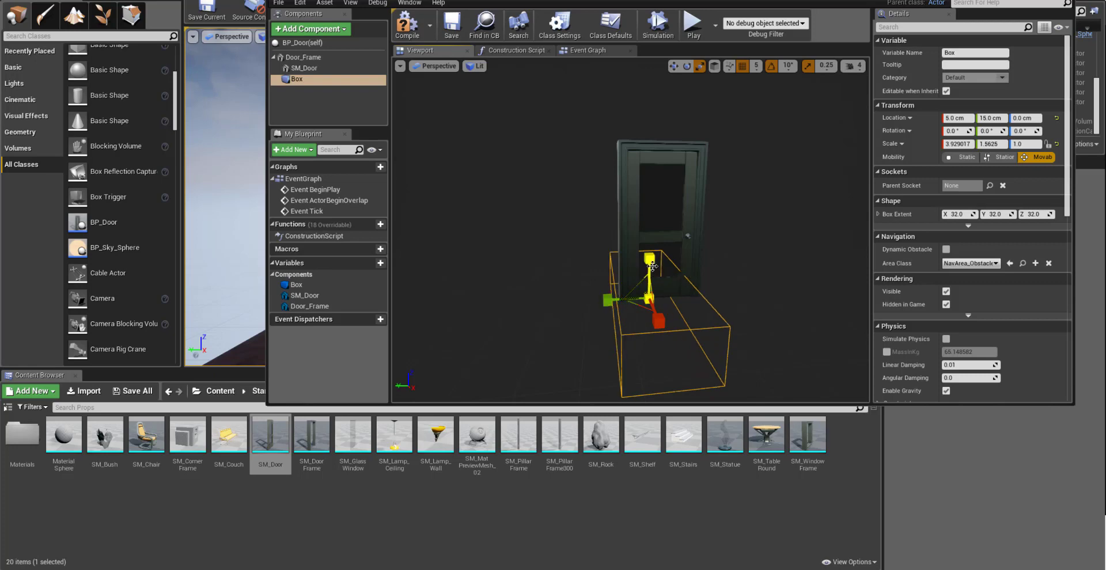
{"action": "left_click_drag", "start_coordinate": [648, 259], "coordinate": [649, 208]}
- Raise the Box collision to Z 80 cm and shift it to Y -5 cm
{"action": "key", "text": "w"}
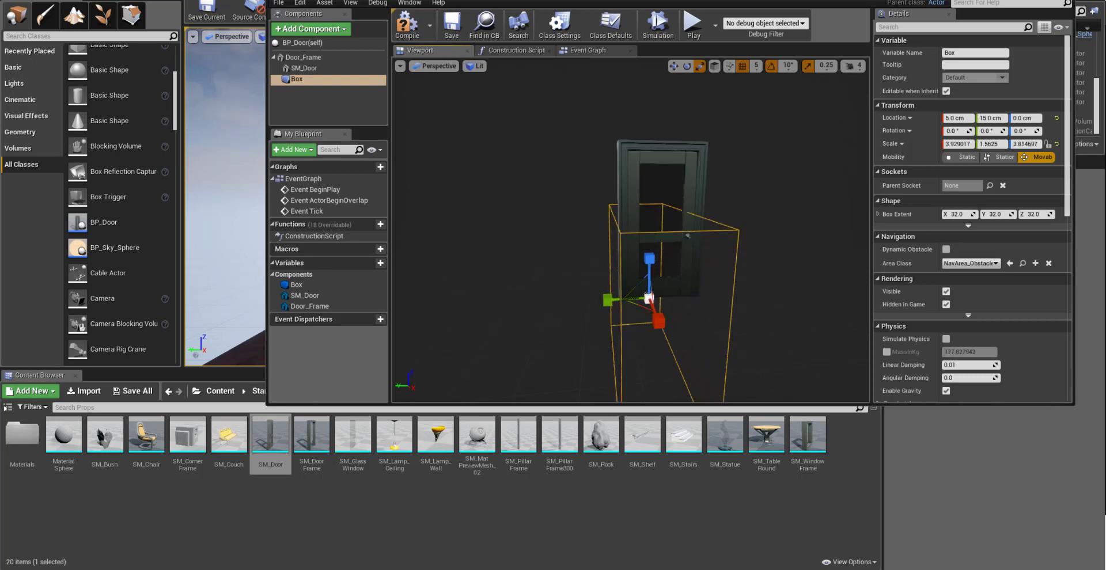
{"action": "left_click_drag", "start_coordinate": [651, 257], "coordinate": [653, 200]}
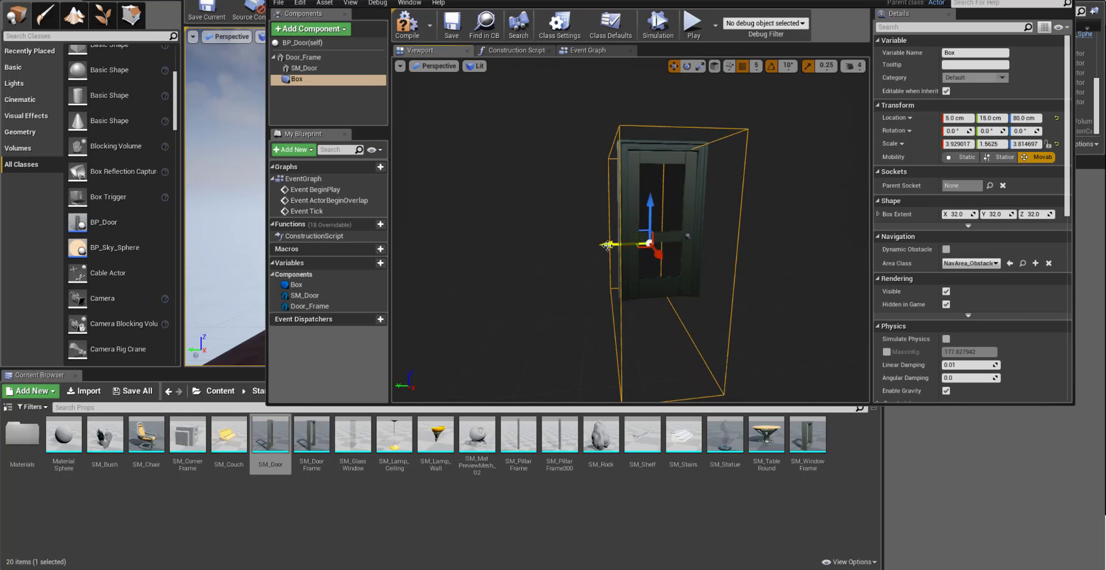
{"action": "left_click_drag", "start_coordinate": [605, 244], "coordinate": [625, 244]}
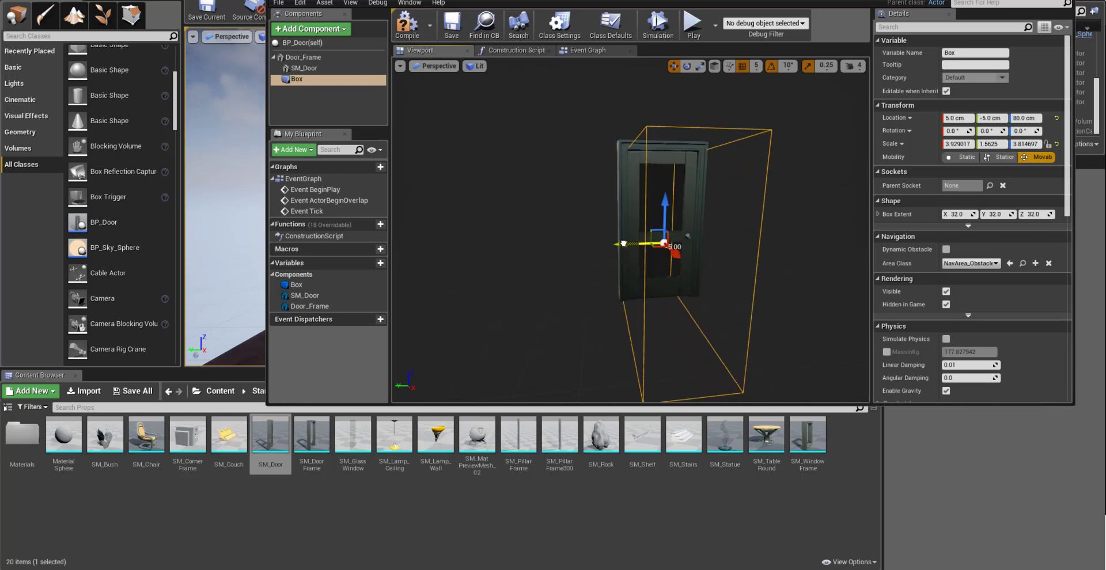
- Reduce the Box collision's Z scale to about 3.58 and set the position grid snap to 1
{"action": "right_click_drag", "start_coordinate": [465, 261], "coordinate": [438, 260]}
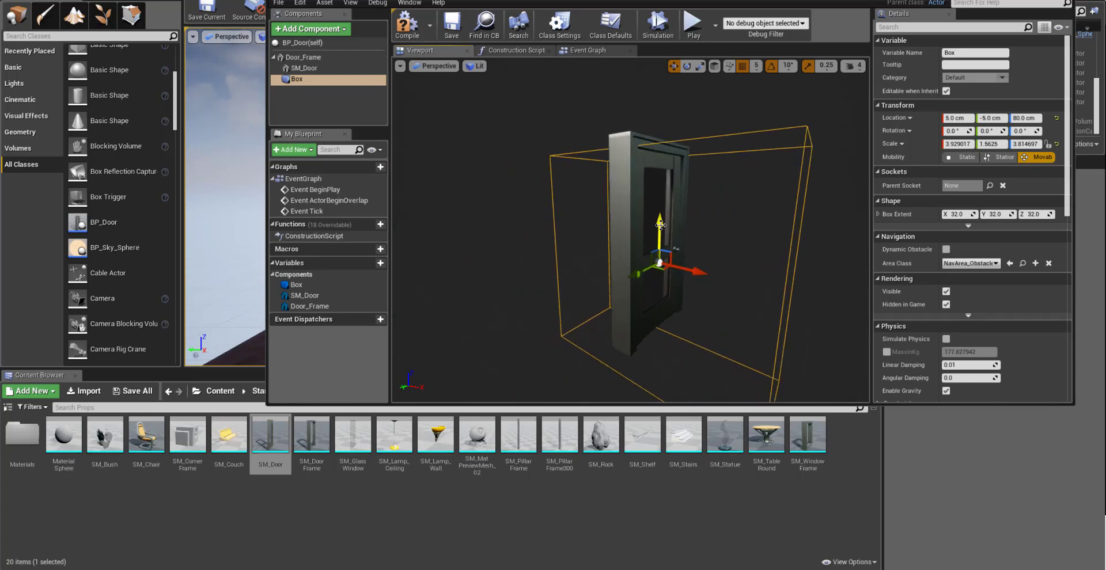
{"action": "key", "text": "r"}
{"action": "mouse_move", "coordinate": [660, 222]}
{"action": "left_mouse_down"}
{"action": "mouse_move", "coordinate": [660, 237]}
{"action": "mouse_move", "coordinate": [660, 208]}
{"action": "left_mouse_up"}
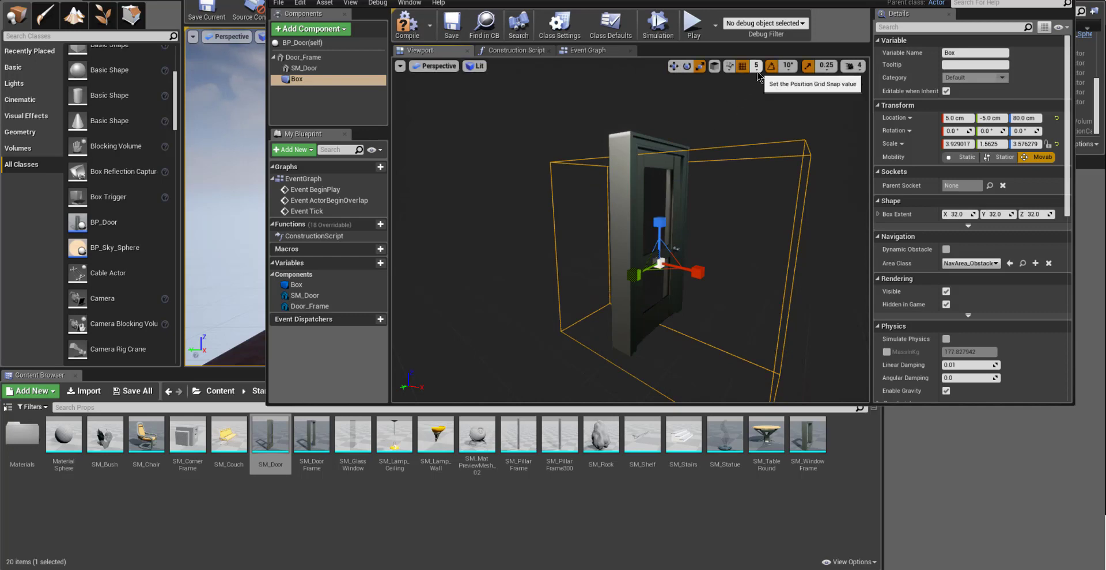
{"action": "left_click", "coordinate": [757, 65]}
{"action": "left_click", "coordinate": [762, 87]}
{"action": "left_click", "coordinate": [757, 66]}
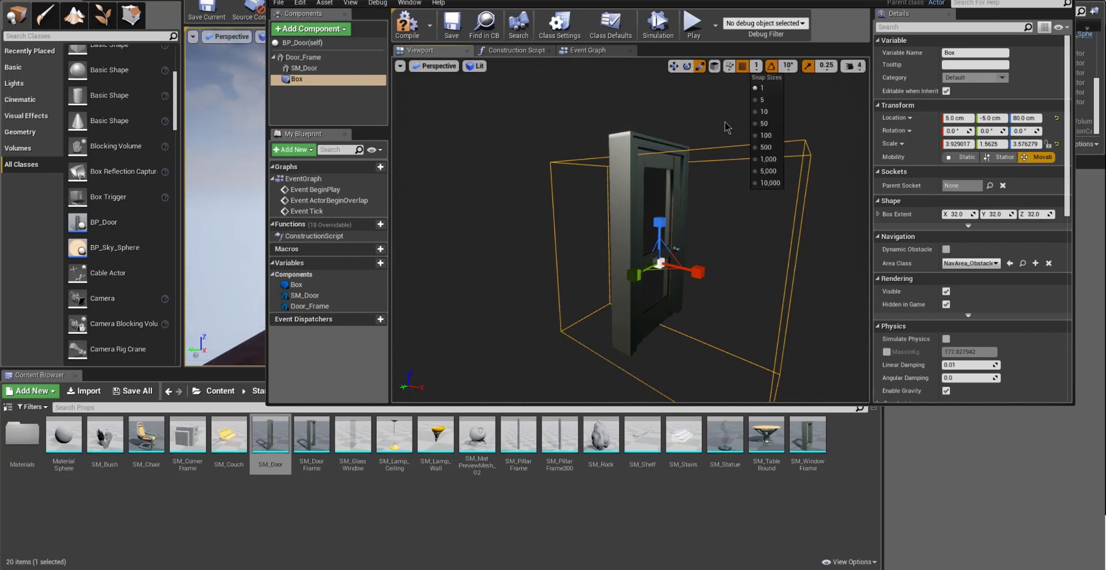
- Raise the Box collision to Z 102 cm and reduce its Z scale to about 3.14
{"action": "left_click_drag", "start_coordinate": [661, 224], "coordinate": [659, 202]}
{"action": "key", "text": "w"}
{"action": "mouse_move", "coordinate": [659, 202]}
{"action": "right_mouse_down"}
{"action": "mouse_move", "coordinate": [612, 202]}
{"action": "mouse_move", "coordinate": [676, 203]}
{"action": "right_mouse_up"}
{"action": "right_click_drag", "start_coordinate": [661, 262], "coordinate": [680, 262]}
{"action": "key", "text": "r"}
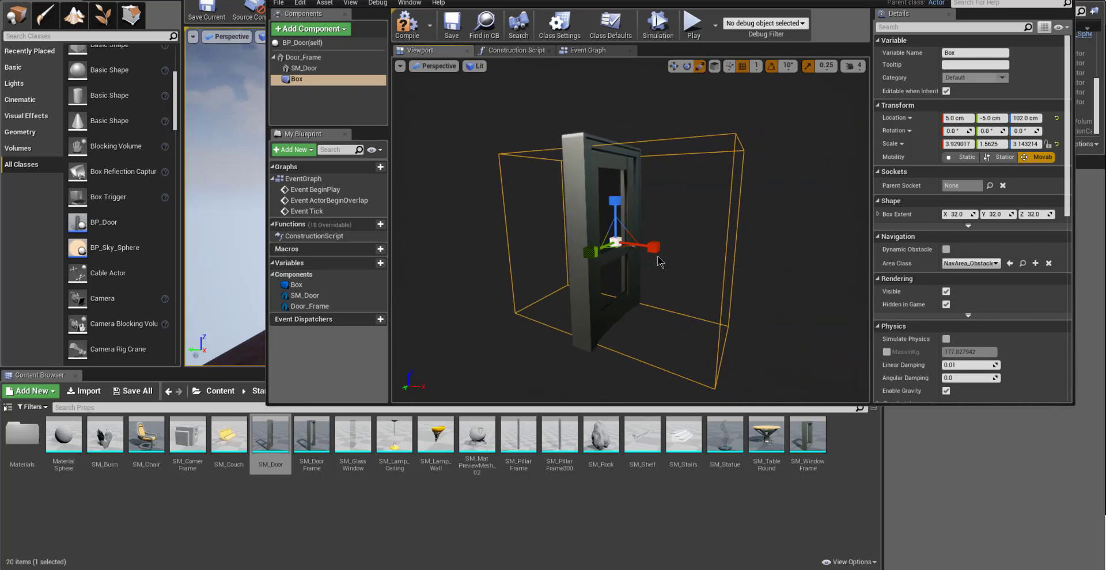
- Reduce the Box collision's X scale to about 2.95 and set the position grid snap to 10
{"action": "left_click_drag", "start_coordinate": [653, 246], "coordinate": [634, 246]}
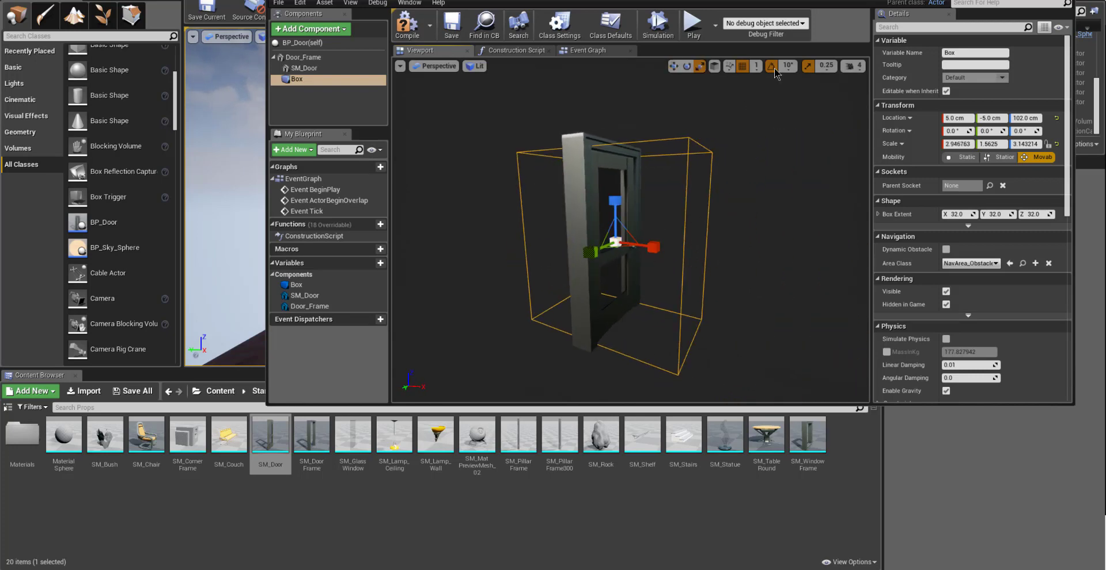
{"action": "left_click", "coordinate": [742, 67]}
{"action": "left_click", "coordinate": [755, 67]}
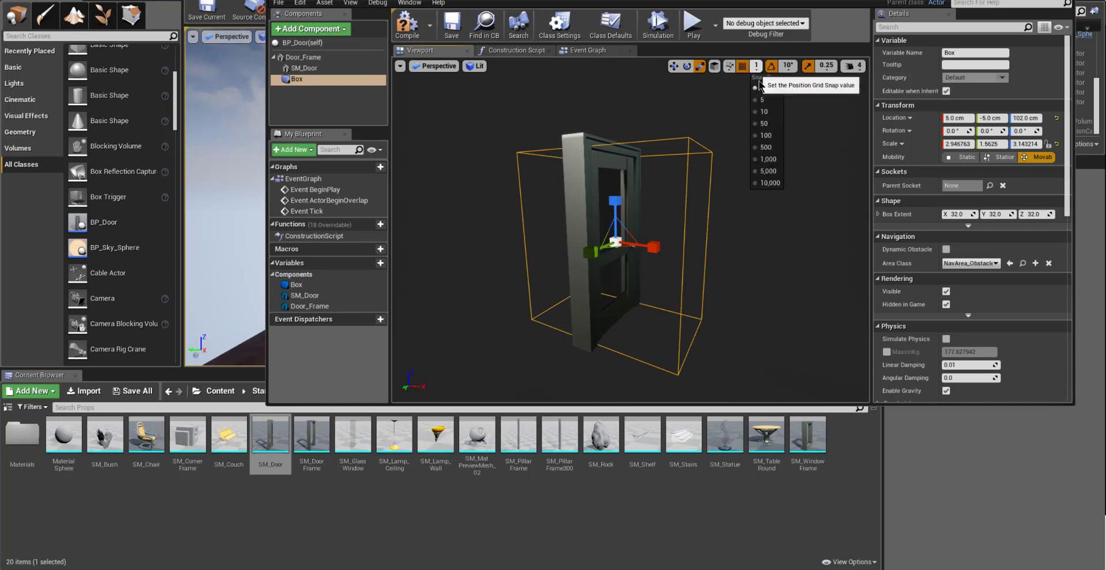
{"action": "left_click", "coordinate": [760, 116]}
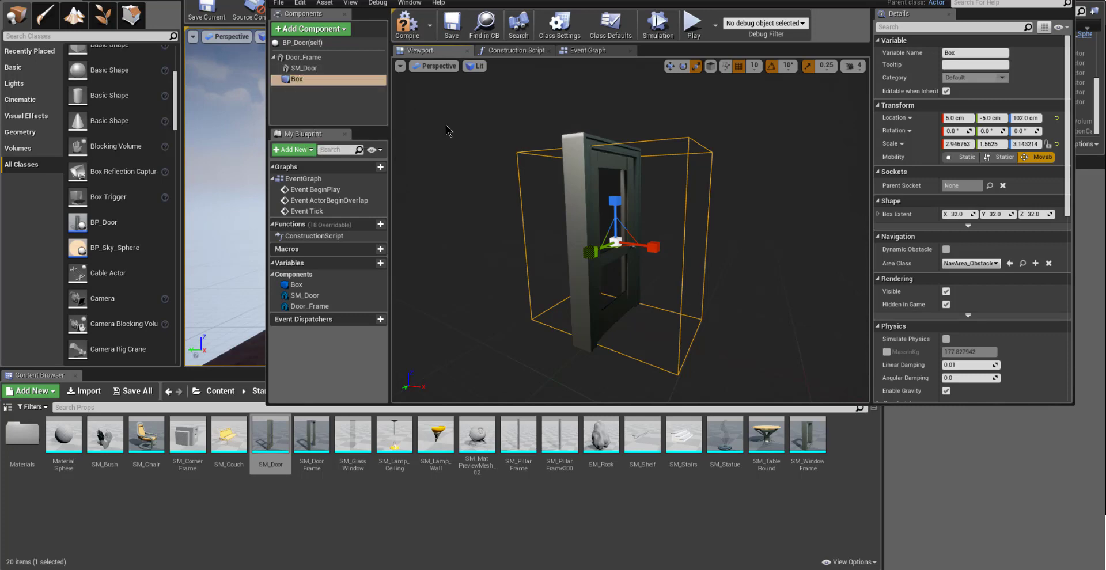
{"action": "middle_click_drag", "start_coordinate": [584, 168], "coordinate": [605, 125]}
{"action": "scroll", "coordinate": [719, 217], "scroll_direction": "down", "scroll_amount": 3}
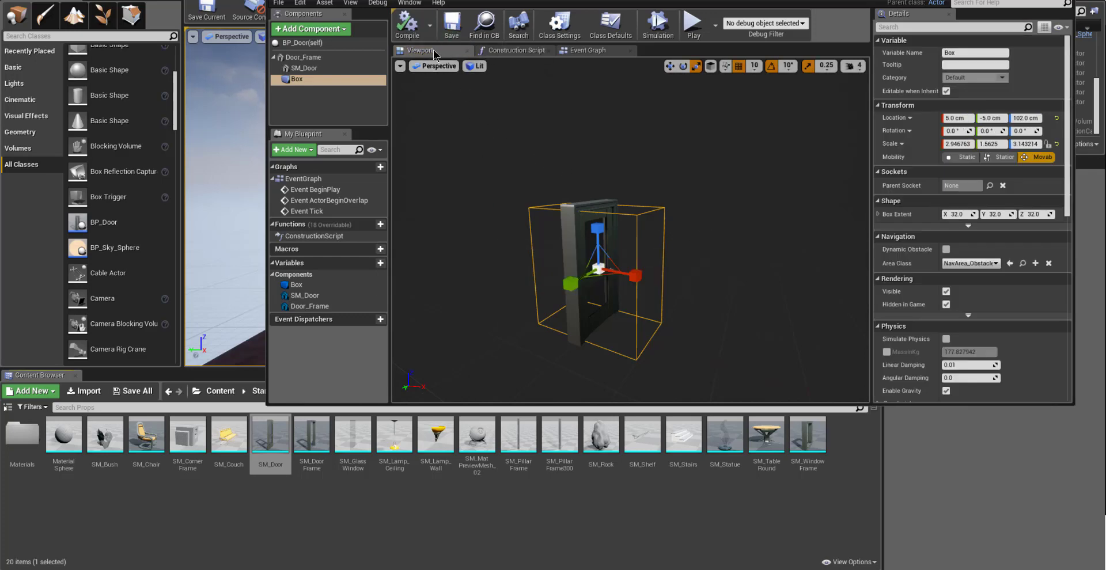
{"action": "middle_click_drag", "start_coordinate": [567, 235], "coordinate": [653, 237]}
{"action": "right_click_drag", "start_coordinate": [653, 236], "coordinate": [498, 235]}
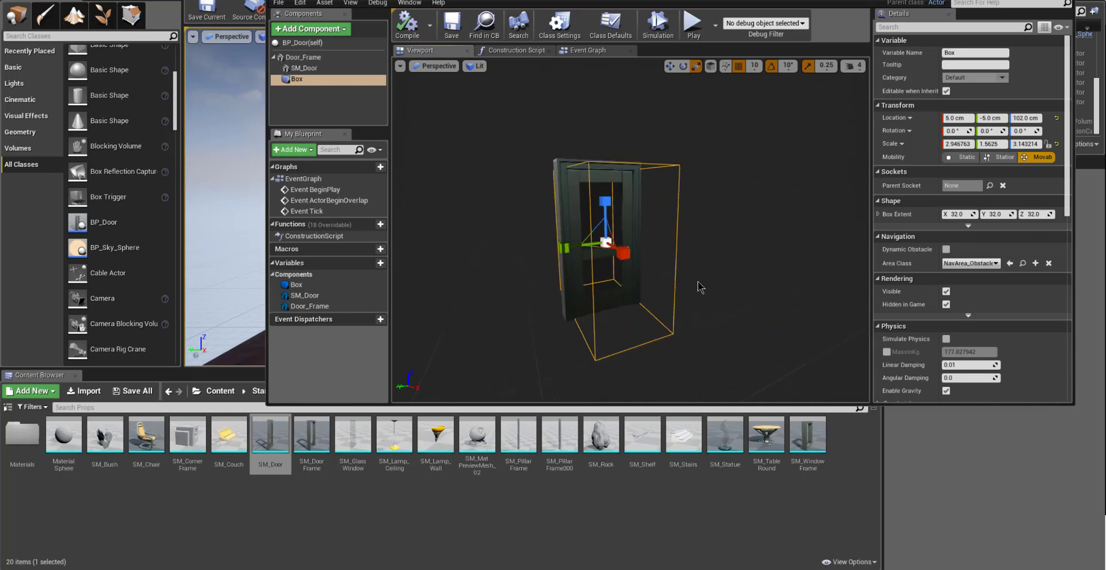
{"action": "left_click", "coordinate": [512, 50]}
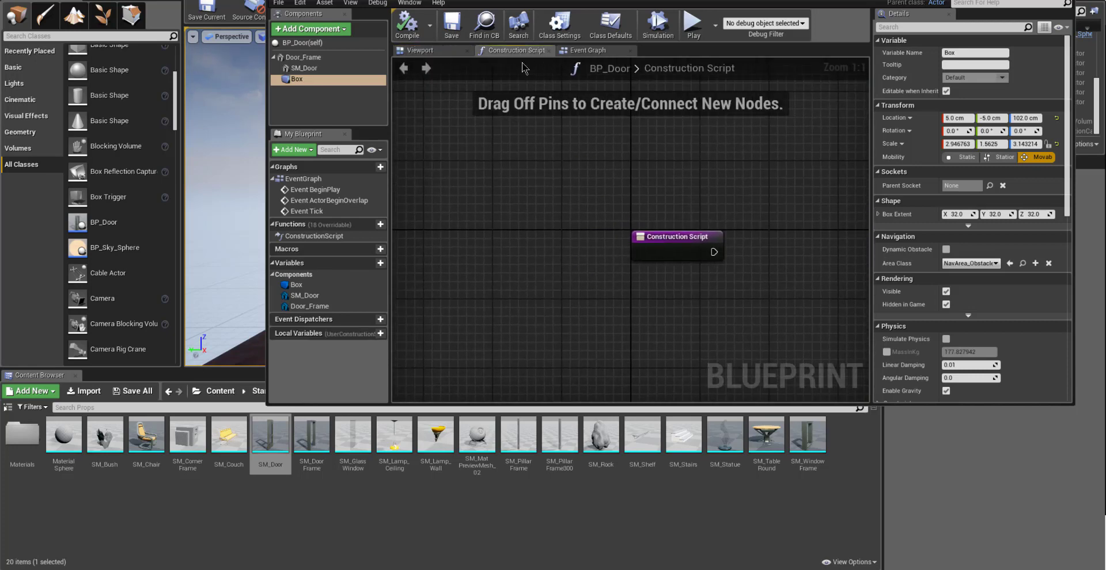
- Delete the default BeginPlay, ActorBeginOverlap and Tick event nodes from the Event Graph
{"action": "left_click", "coordinate": [579, 52]}
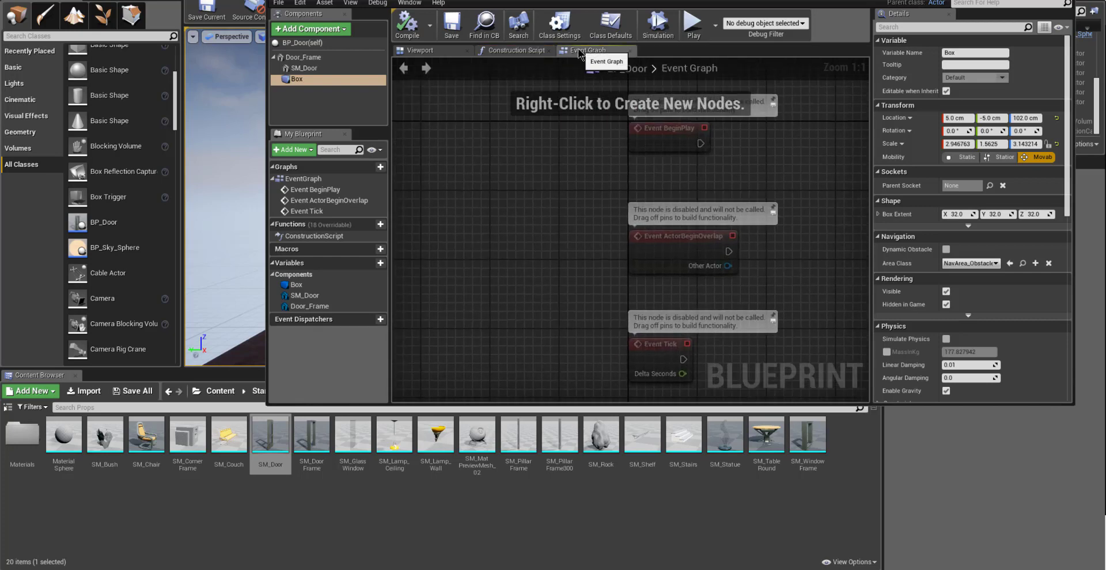
{"action": "scroll", "coordinate": [579, 173], "scroll_direction": "down", "scroll_amount": 2}
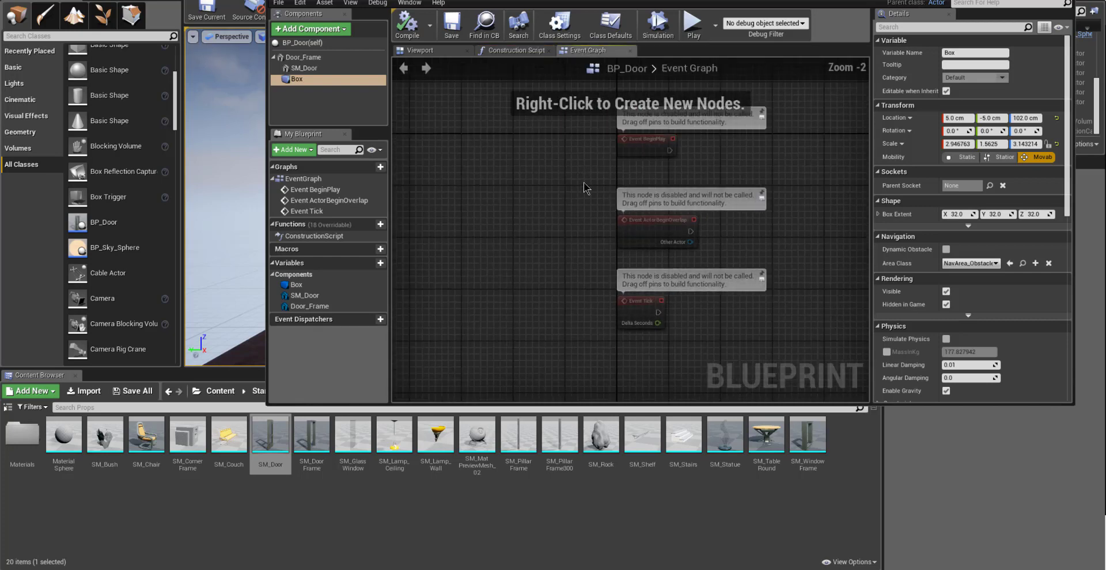
{"action": "right_click_drag", "start_coordinate": [586, 188], "coordinate": [433, 214]}
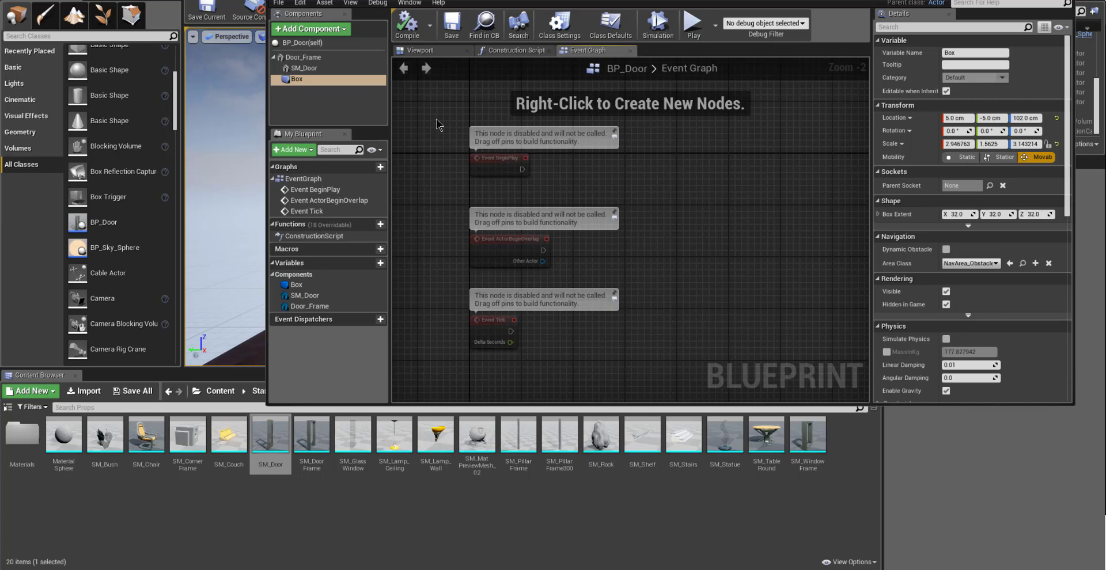
{"action": "left_click_drag", "start_coordinate": [425, 114], "coordinate": [708, 362]}
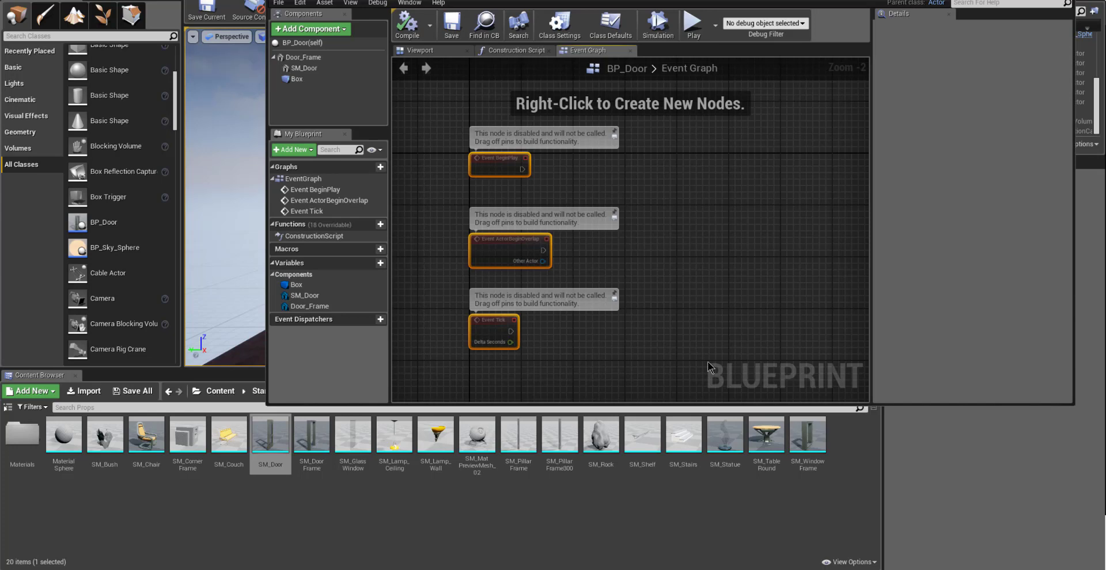
{"action": "key", "text": "Delete"}
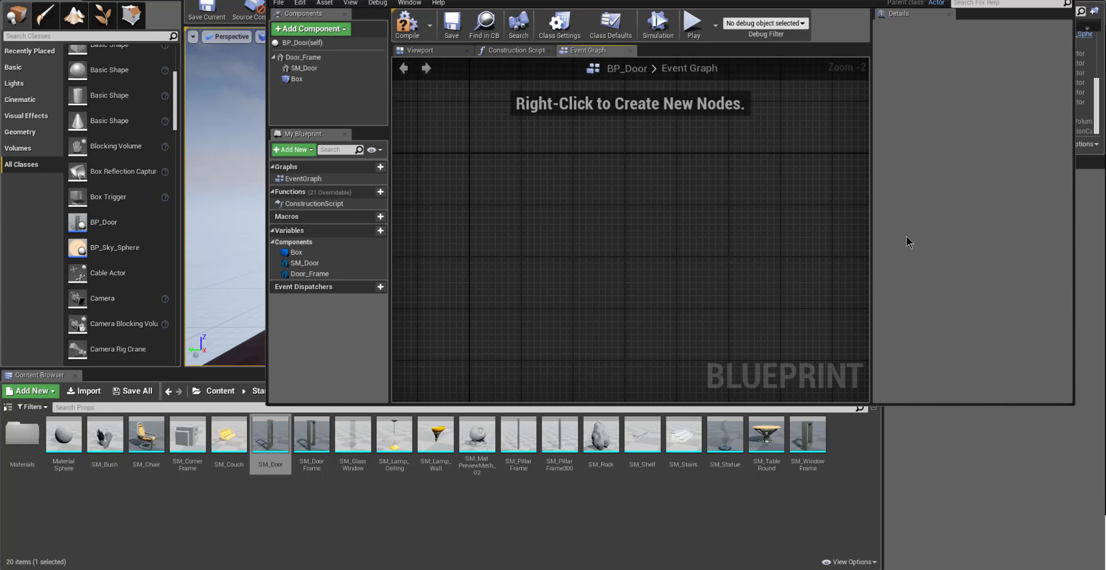
- Add an On Component Begin Overlap event for the Box component to the Event Graph
{"action": "left_click", "coordinate": [326, 264]}
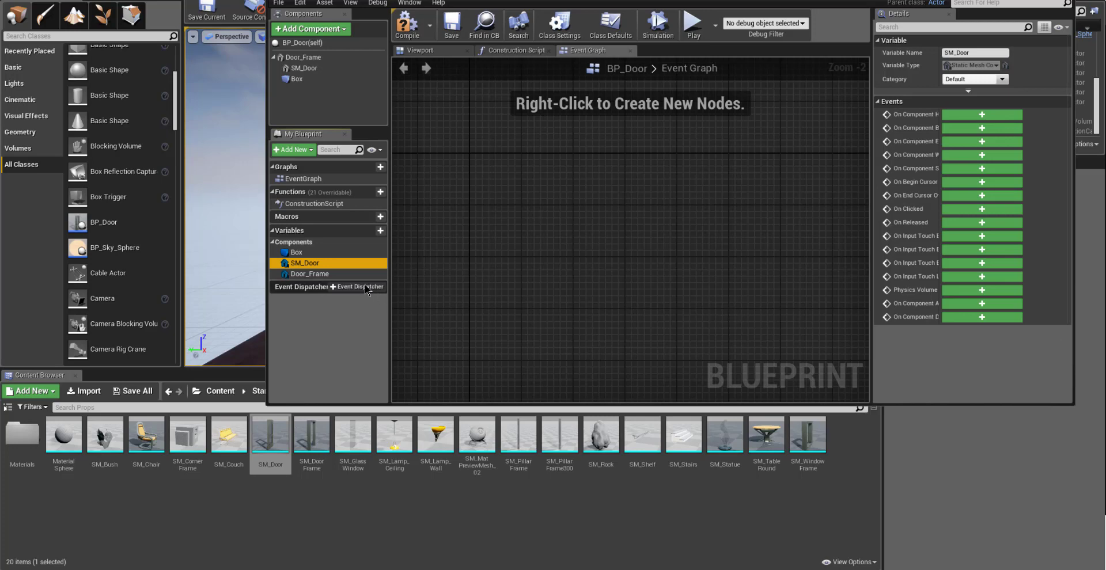
{"action": "left_click", "coordinate": [296, 252]}
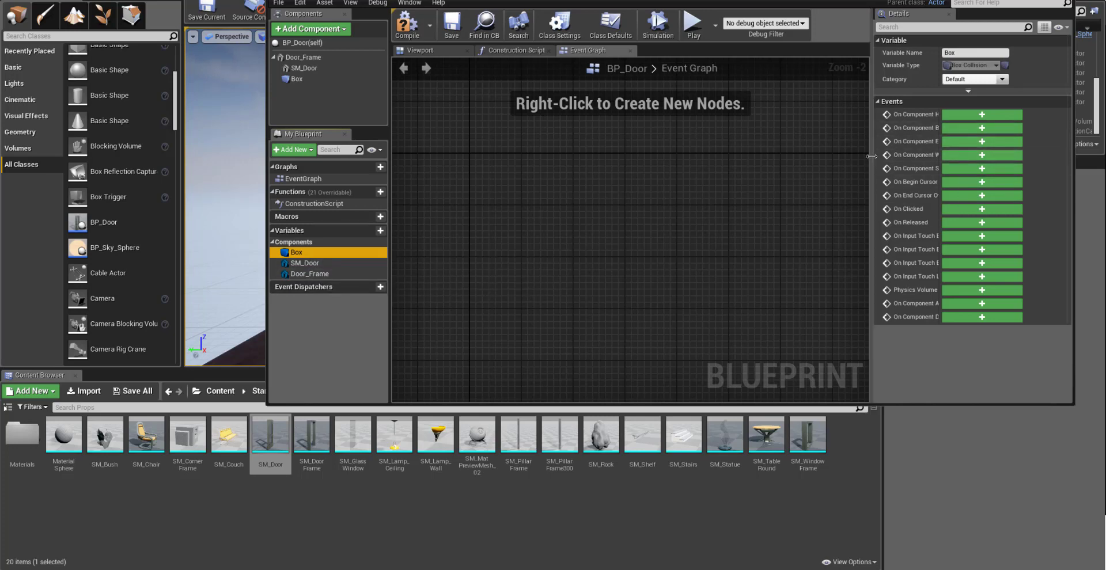
{"action": "left_click_drag", "start_coordinate": [871, 157], "coordinate": [741, 156]}
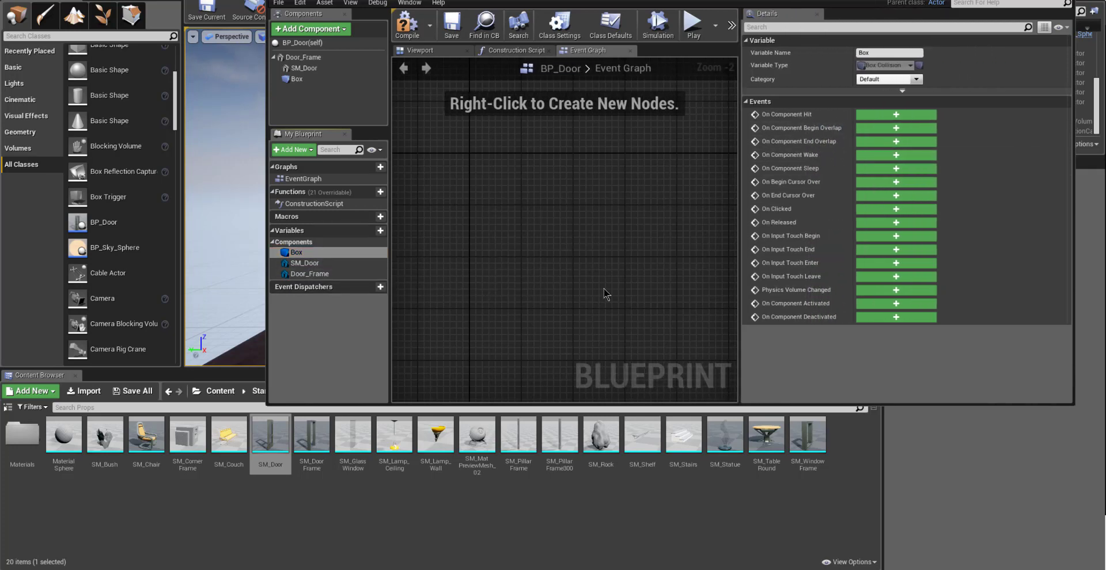
{"action": "left_click", "coordinate": [298, 274]}
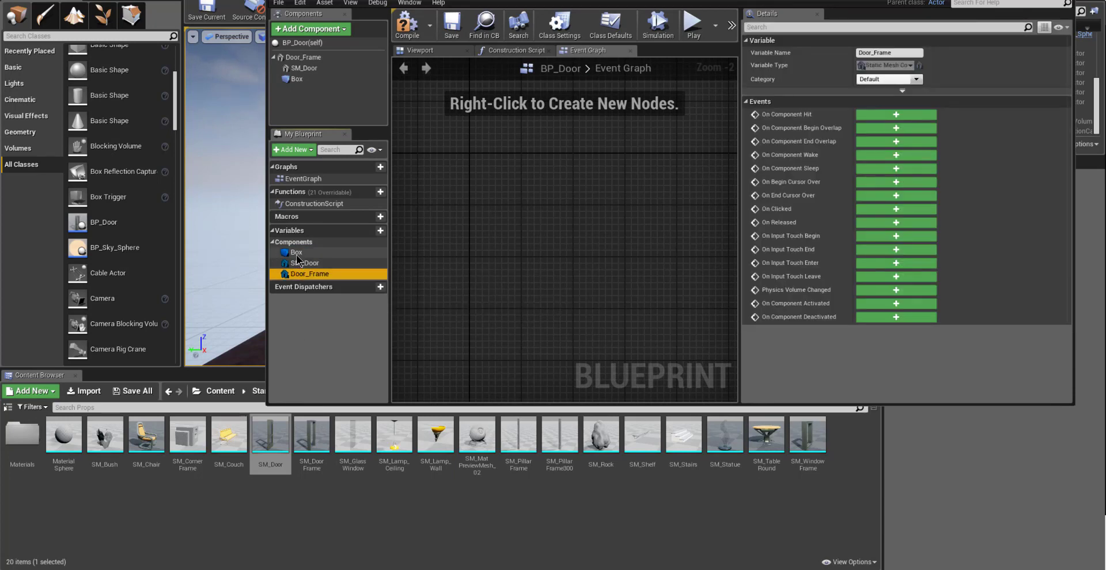
{"action": "left_click", "coordinate": [297, 253]}
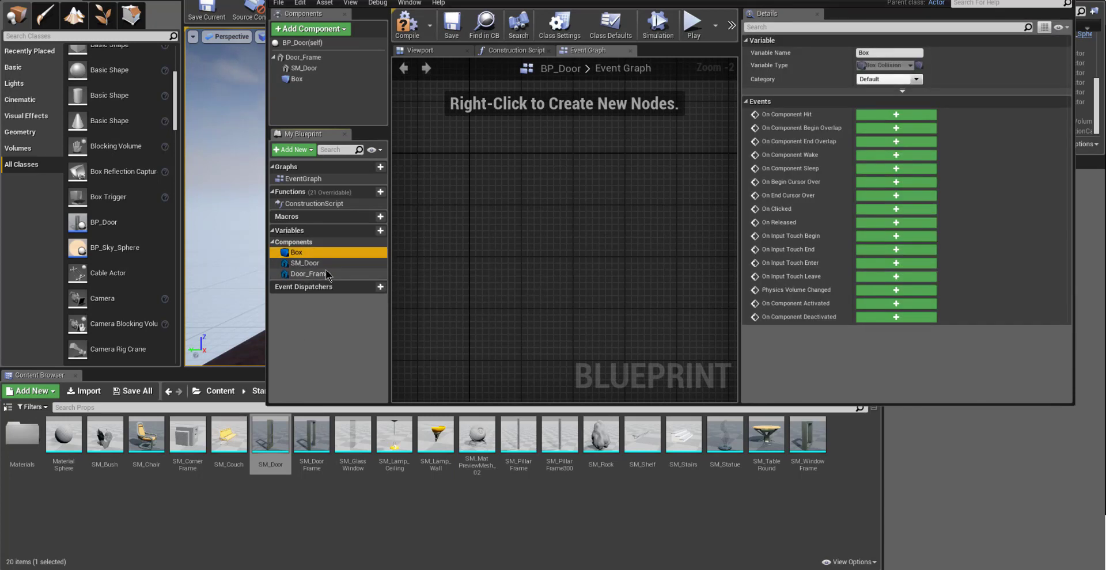
{"action": "left_click", "coordinate": [877, 132]}
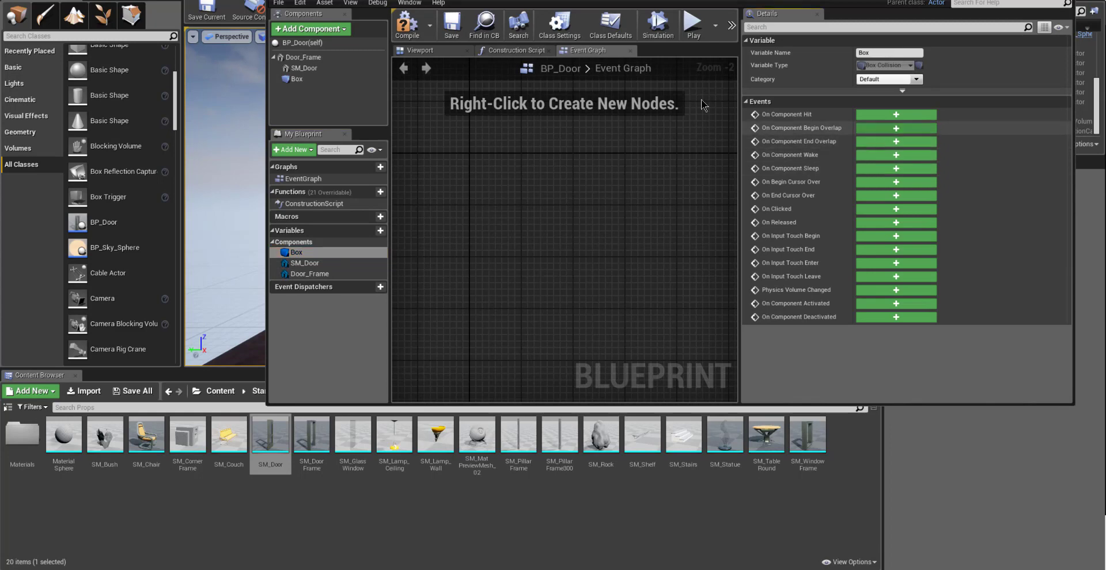
- Add an On Component End Overlap event for the Box component beneath the begin-overlap event
{"action": "left_click", "coordinate": [302, 265]}
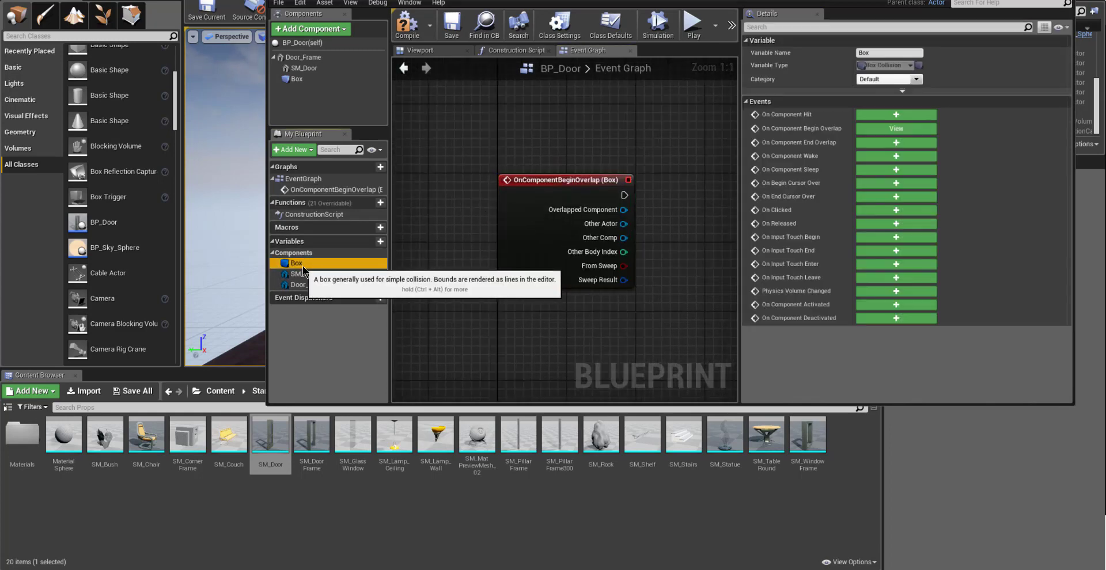
{"action": "left_click", "coordinate": [876, 143]}
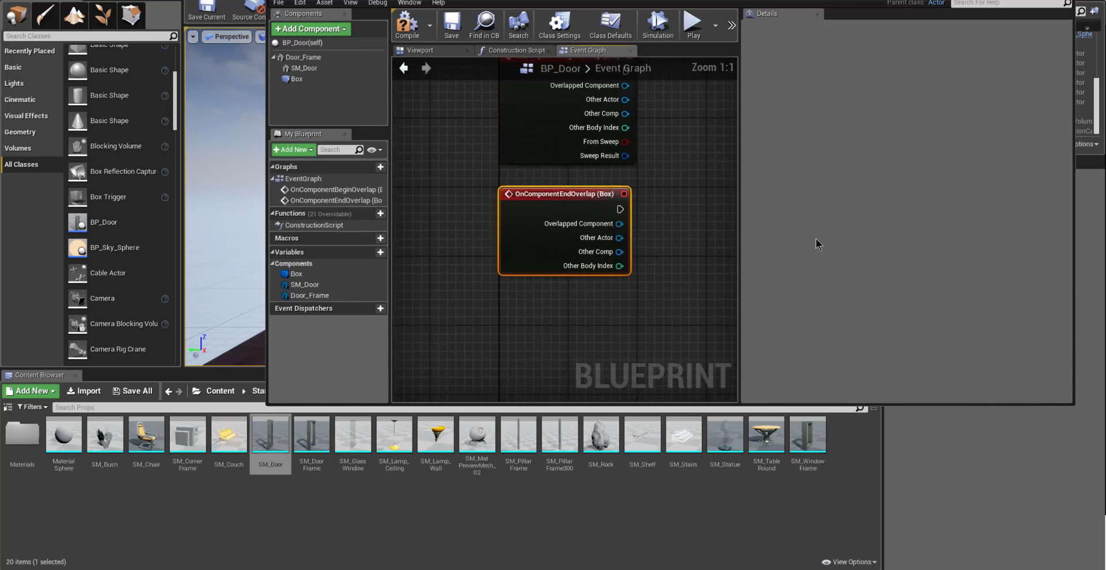
{"action": "right_click_drag", "start_coordinate": [673, 148], "coordinate": [648, 213]}
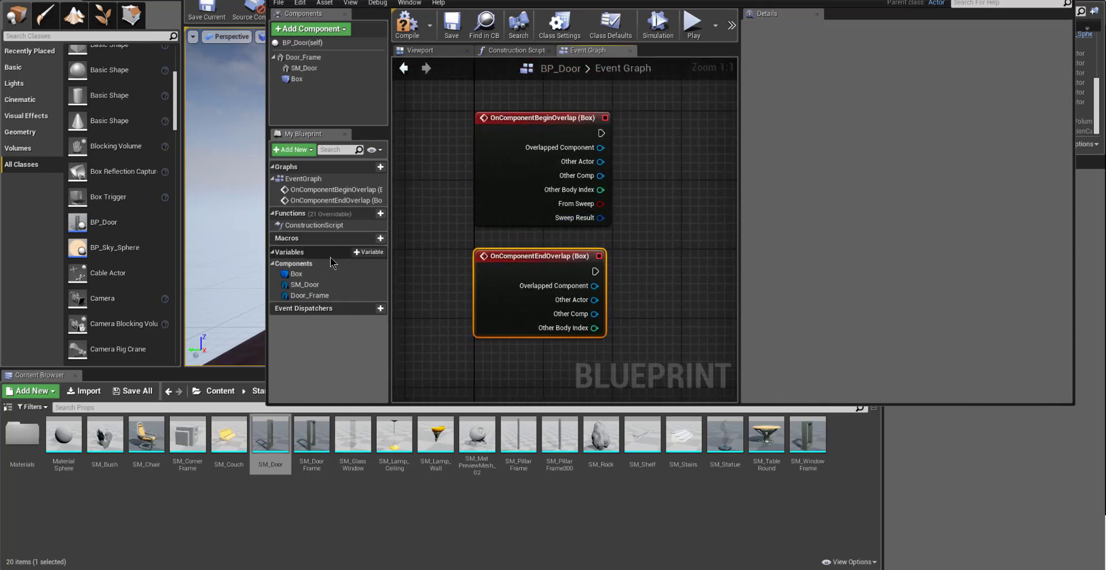
{"action": "left_click", "coordinate": [311, 274]}
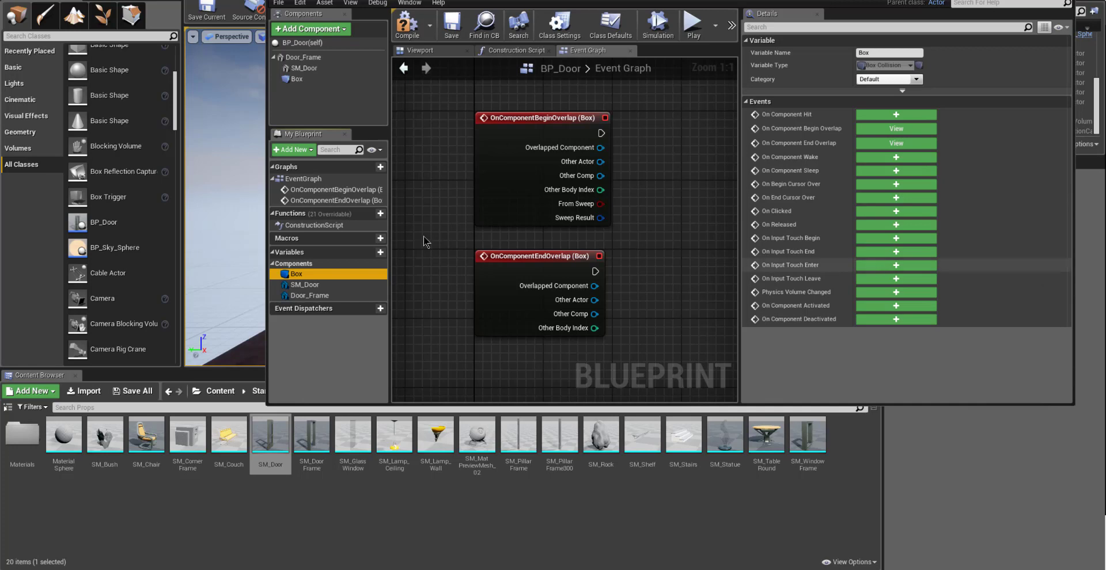
- Create a Boolean variable and name it Door_Prox
{"action": "left_click", "coordinate": [377, 253]}
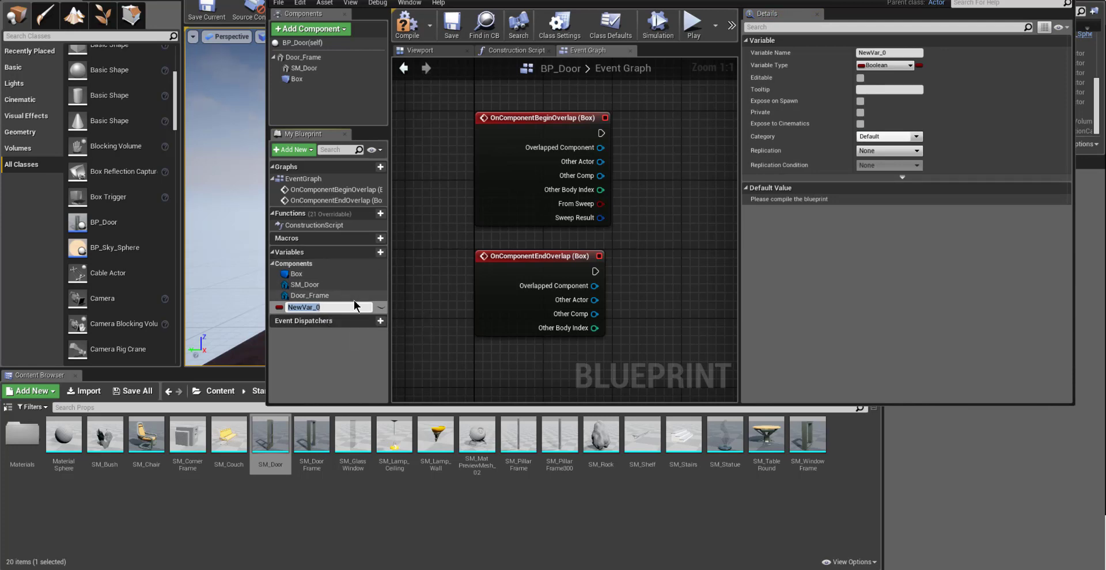
{"action": "left_click", "coordinate": [893, 51]}
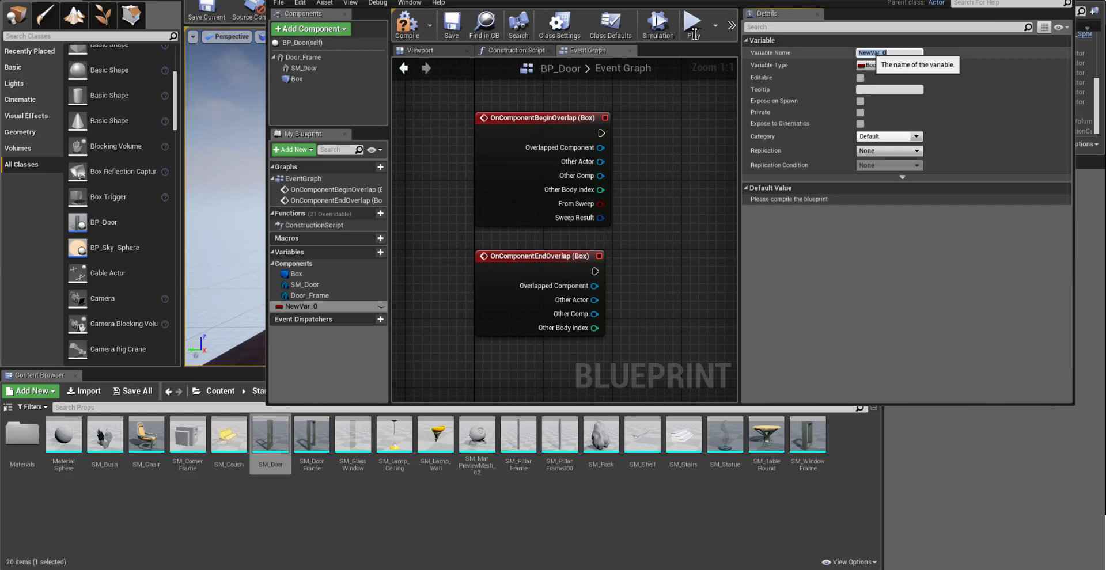
{"action": "type", "text": "Cl"}
{"action": "key", "text": "BackSpace"}
{"action": "type", "text": "Door_Prox"}
{"action": "key", "text": "Return"}
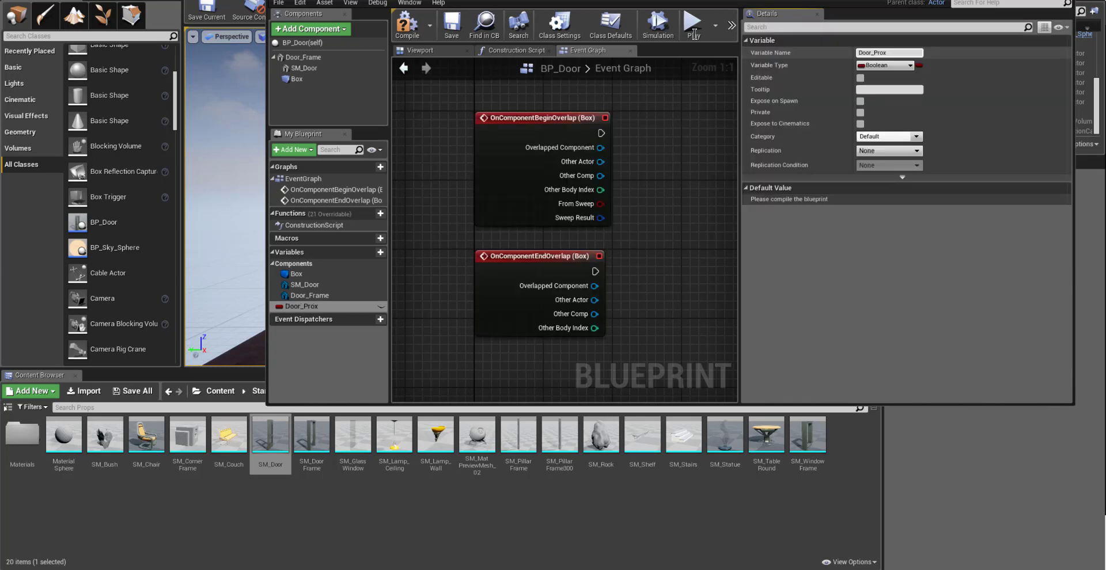
{"action": "left_click", "coordinate": [307, 308]}
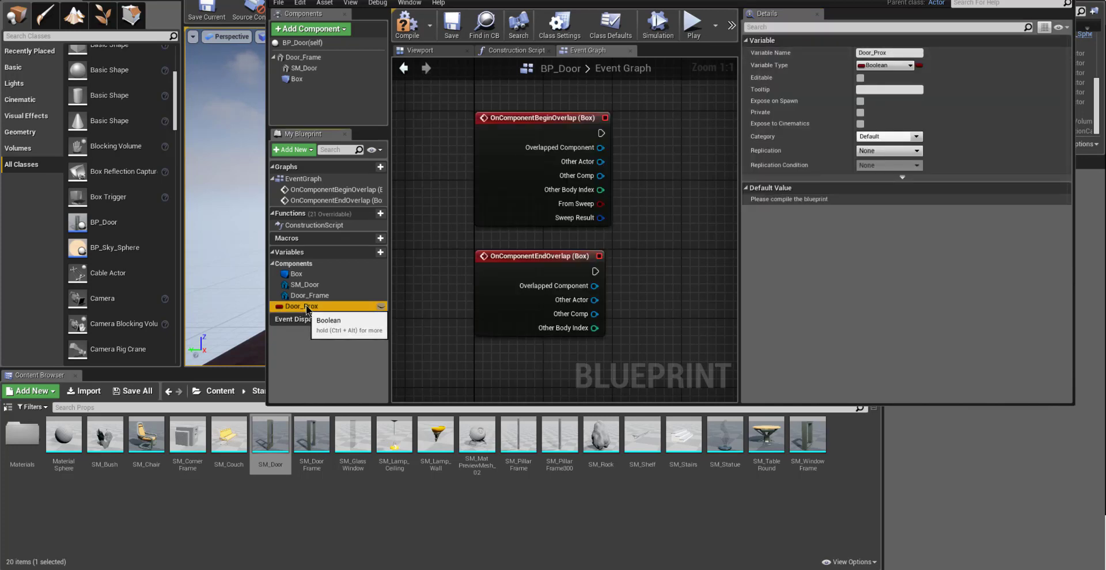
{"action": "left_click_drag", "start_coordinate": [307, 308], "coordinate": [672, 198]}
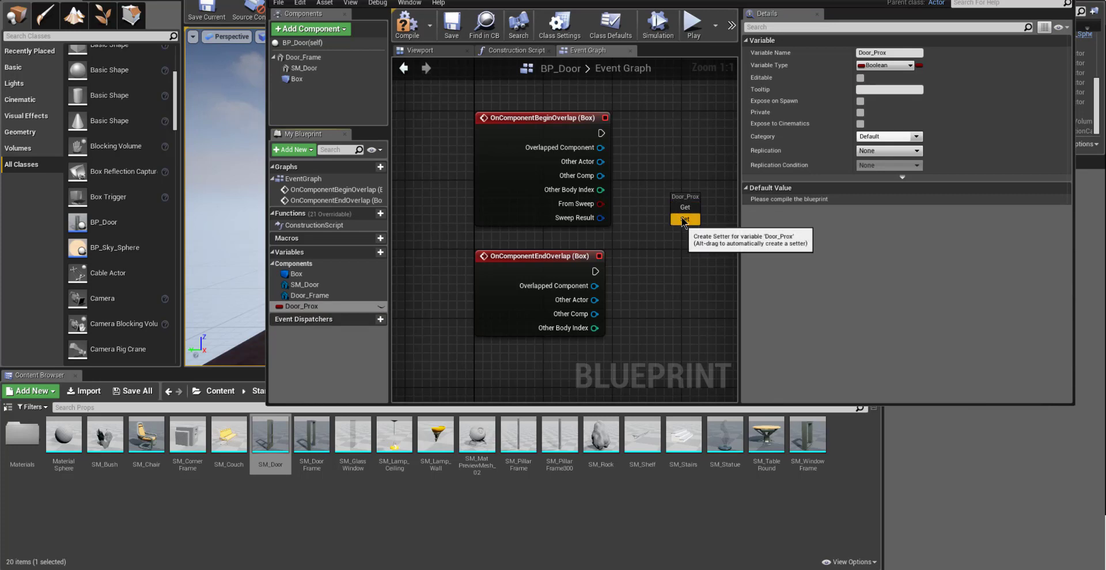
{"action": "left_click", "coordinate": [685, 208]}
{"action": "right_click_drag", "start_coordinate": [704, 229], "coordinate": [589, 232]}
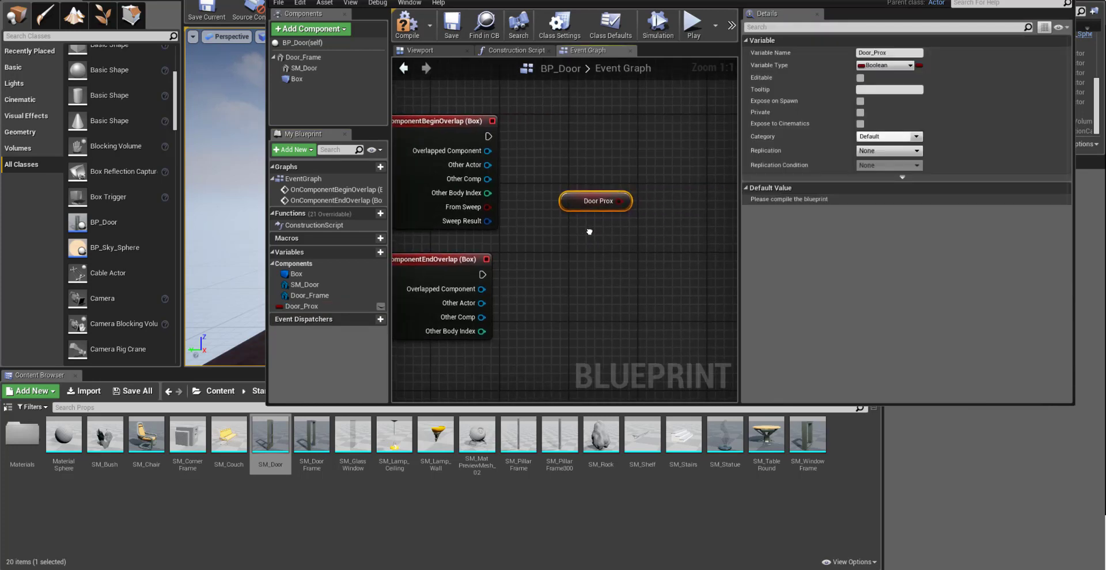
{"action": "mouse_move", "coordinate": [620, 201]}
{"action": "left_mouse_down"}
{"action": "mouse_move", "coordinate": [631, 201]}
{"action": "mouse_move", "coordinate": [496, 146]}
{"action": "mouse_move", "coordinate": [621, 191]}
{"action": "left_mouse_up"}
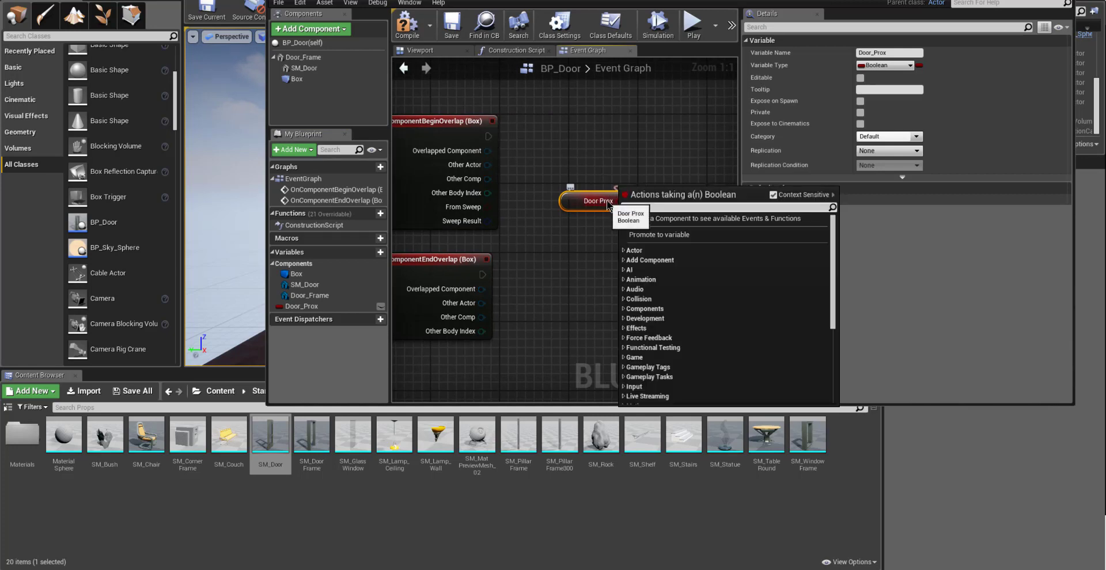
{"action": "left_click", "coordinate": [494, 130]}
{"action": "key", "text": "Delete"}
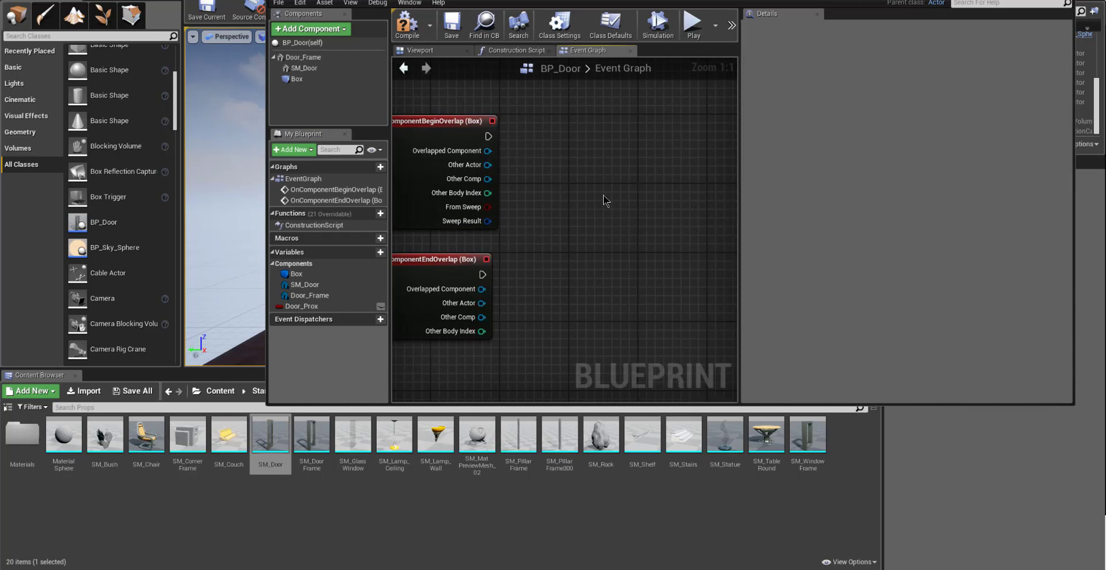
- Add a Set Door_Prox node, run it from the Box's begin-overlap event, and make it set the value to true
{"action": "left_click_drag", "start_coordinate": [556, 210], "coordinate": [576, 193]}
{"action": "left_click", "coordinate": [591, 219]}
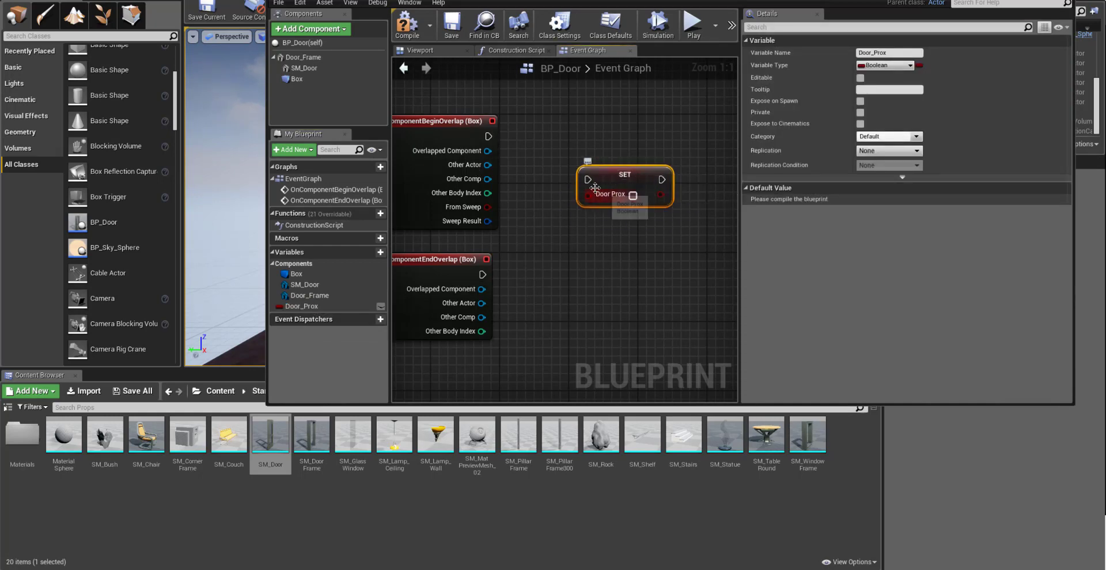
{"action": "left_click", "coordinate": [528, 149]}
{"action": "right_click_drag", "start_coordinate": [567, 130], "coordinate": [605, 128]}
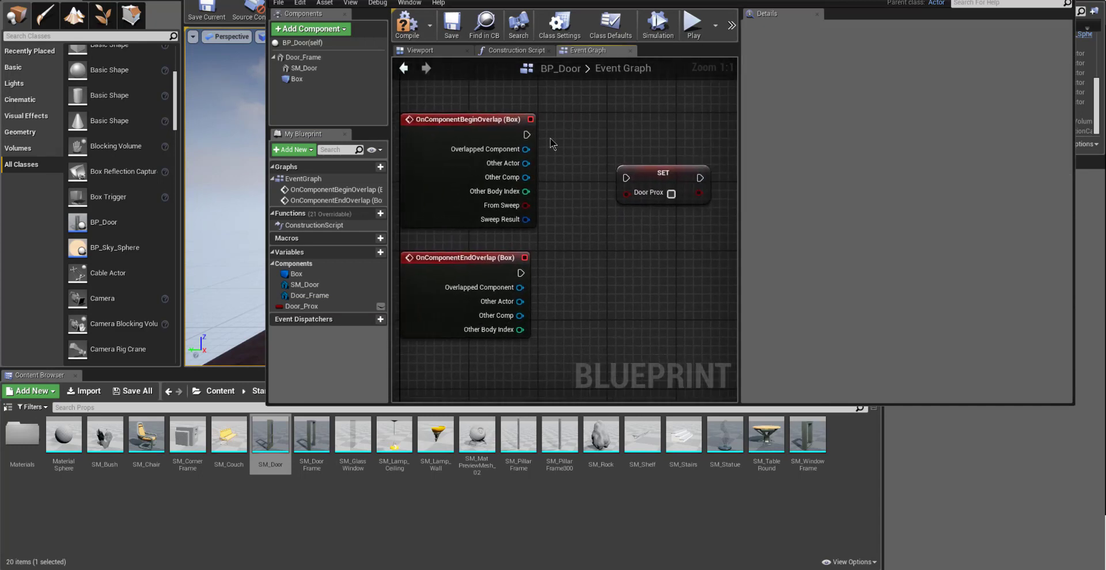
{"action": "left_click_drag", "start_coordinate": [527, 135], "coordinate": [627, 178]}
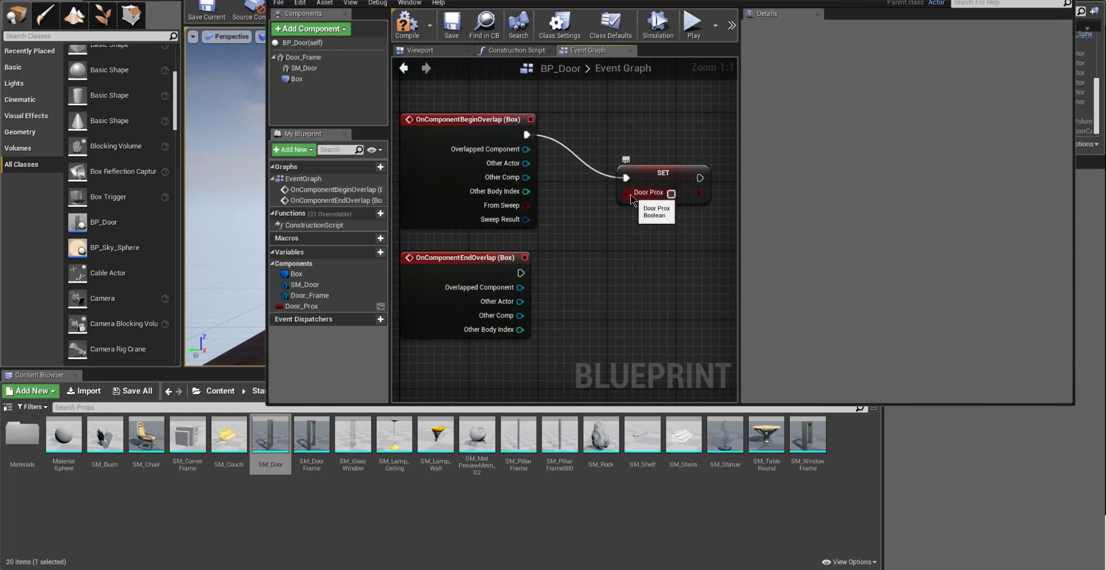
{"action": "left_click", "coordinate": [671, 194]}
- Run a second Set Door_Prox node with a false value from the Box's end-overlap event and align it beneath the first
{"action": "left_click_drag", "start_coordinate": [307, 306], "coordinate": [654, 282]}
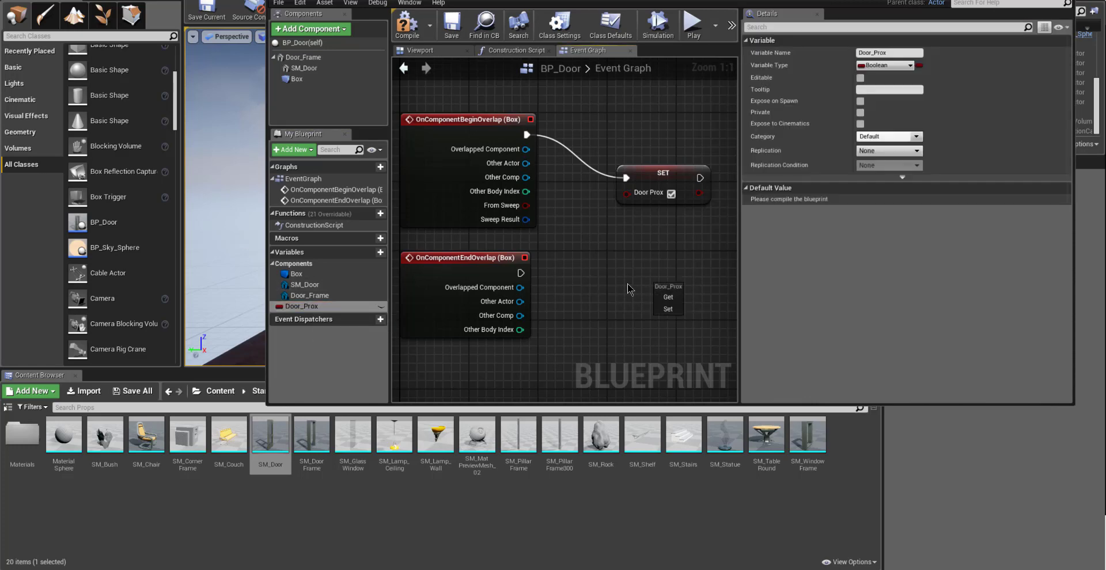
{"action": "left_click", "coordinate": [668, 309]}
{"action": "left_click_drag", "start_coordinate": [520, 273], "coordinate": [660, 299]}
{"action": "right_click_drag", "start_coordinate": [540, 204], "coordinate": [442, 168]}
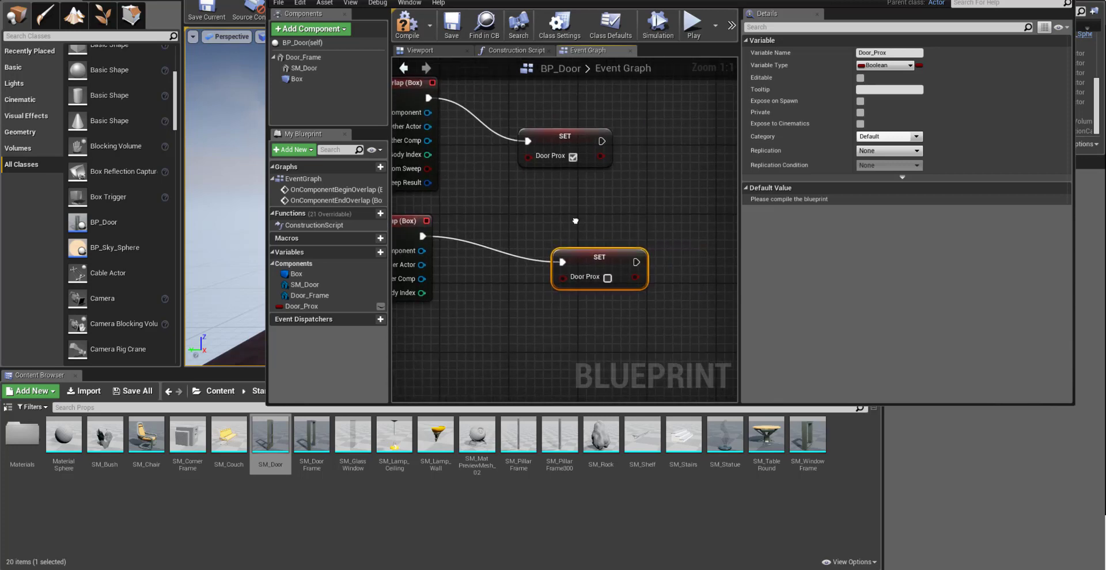
{"action": "left_click_drag", "start_coordinate": [579, 256], "coordinate": [552, 241]}
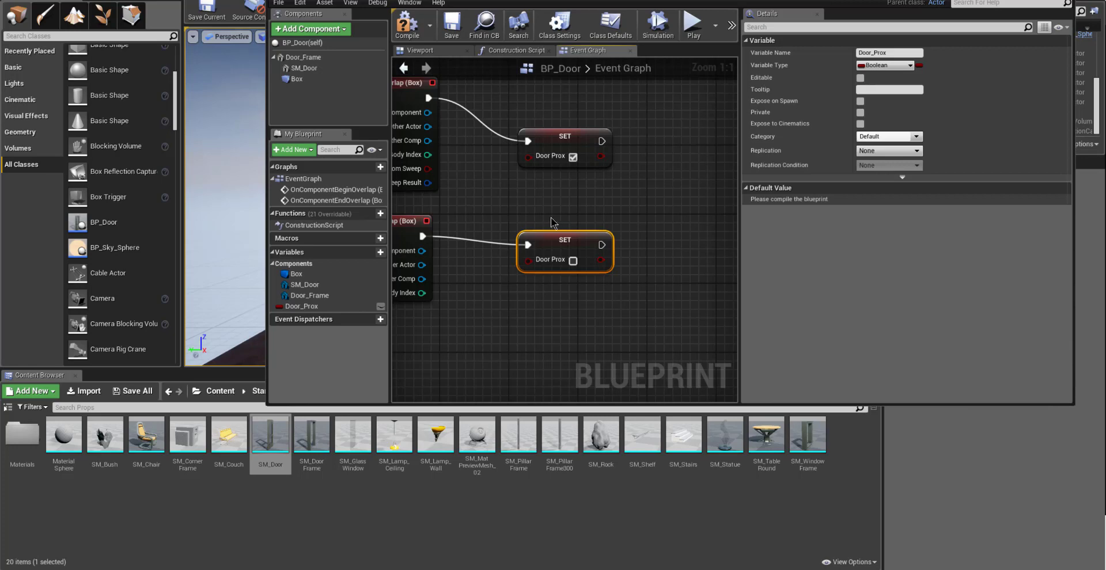
- Move the lower Set Door_Prox node closer to the upper one and wrap all four overlap nodes in a comment named Near_Door
{"action": "left_click_drag", "start_coordinate": [557, 242], "coordinate": [557, 216]}
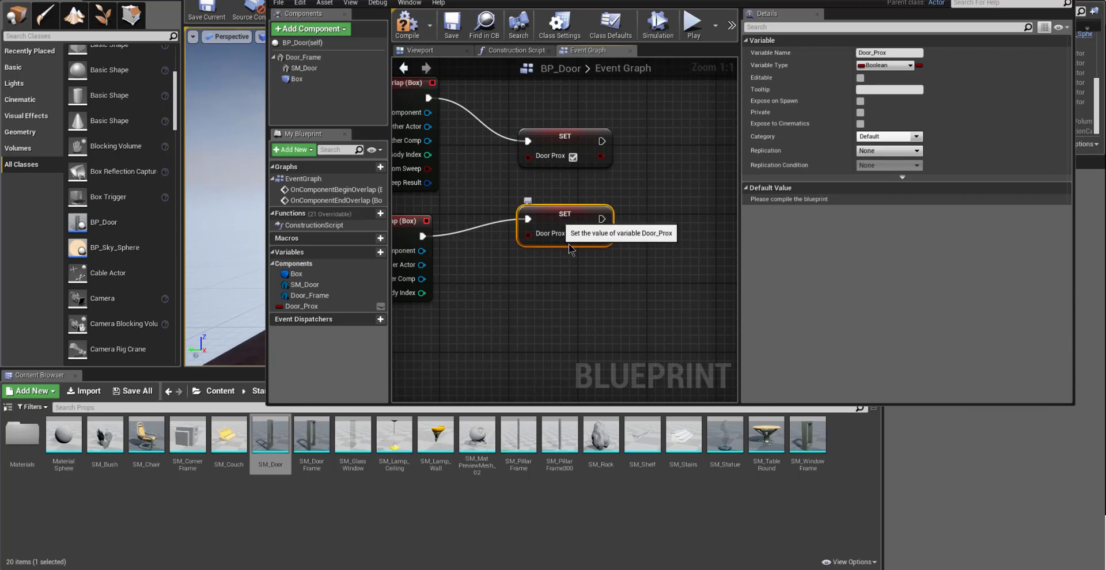
{"action": "scroll", "coordinate": [596, 291], "scroll_direction": "down", "scroll_amount": 2}
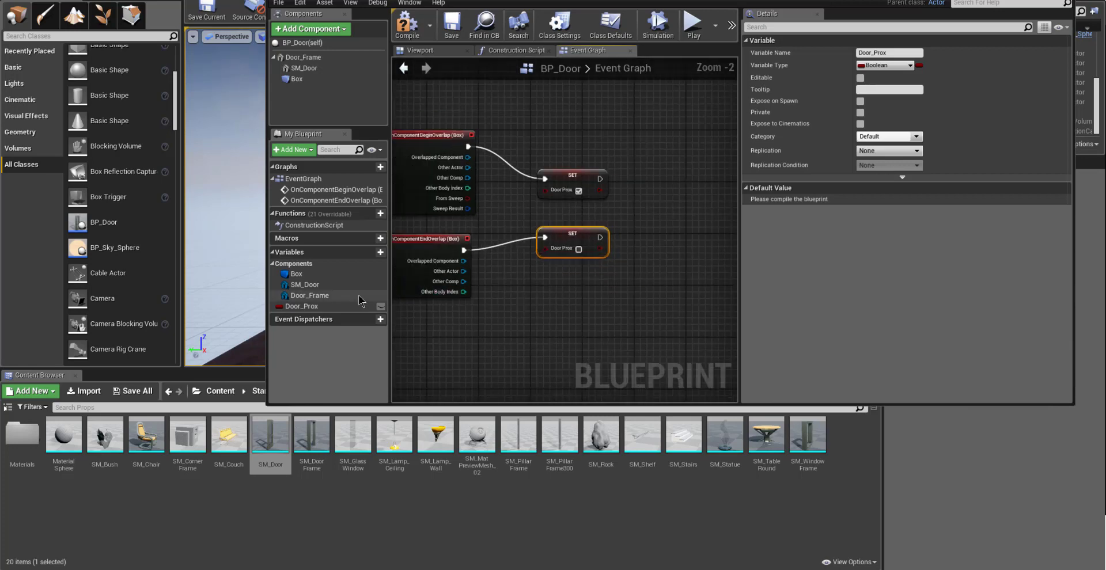
{"action": "left_click", "coordinate": [305, 285]}
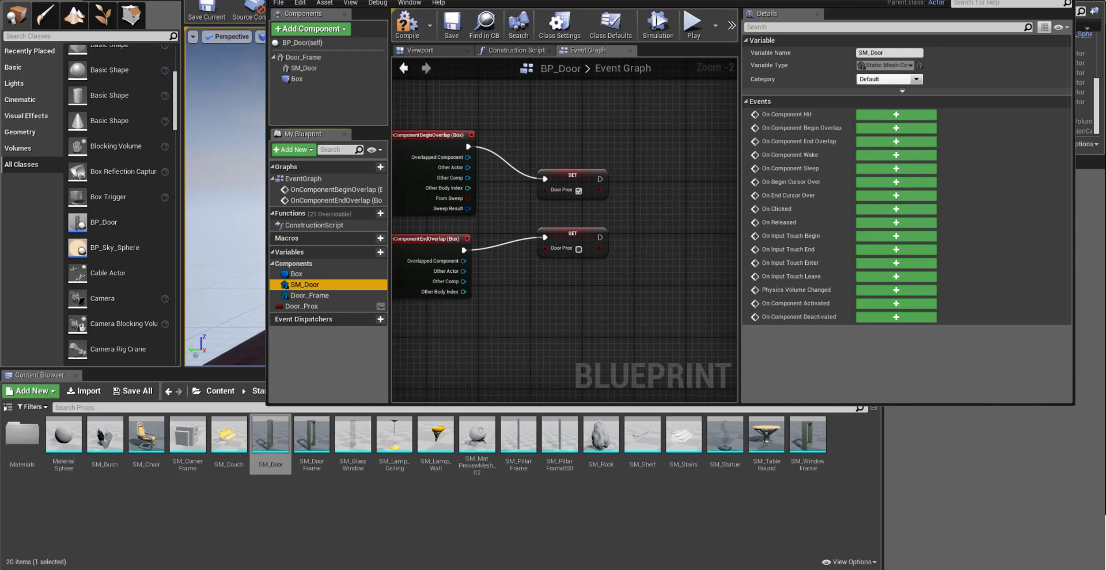
{"action": "scroll", "coordinate": [662, 249], "scroll_direction": "down", "scroll_amount": 2}
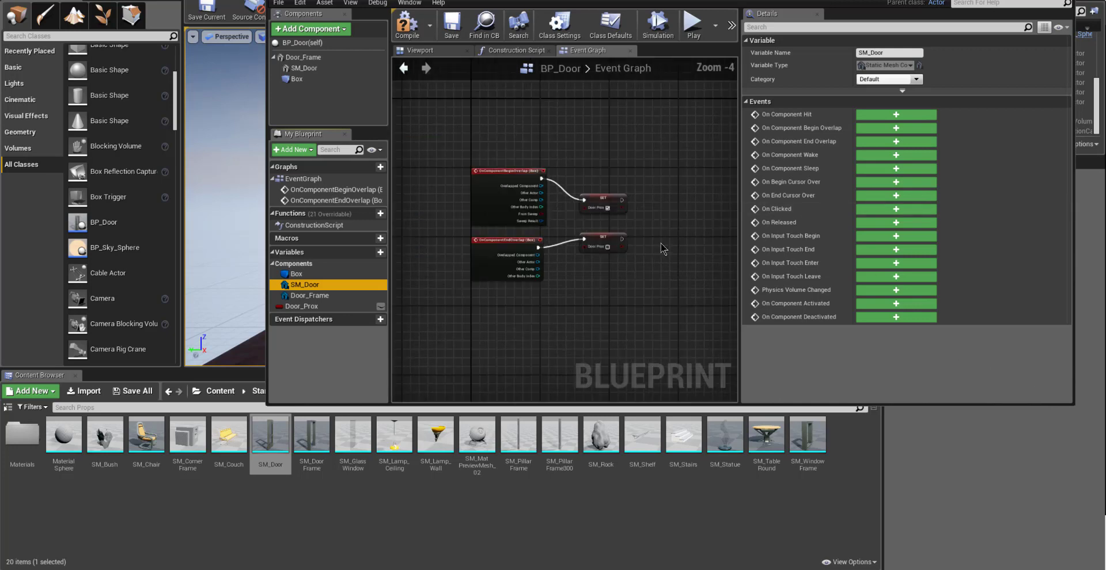
{"action": "right_click_drag", "start_coordinate": [662, 249], "coordinate": [717, 253]}
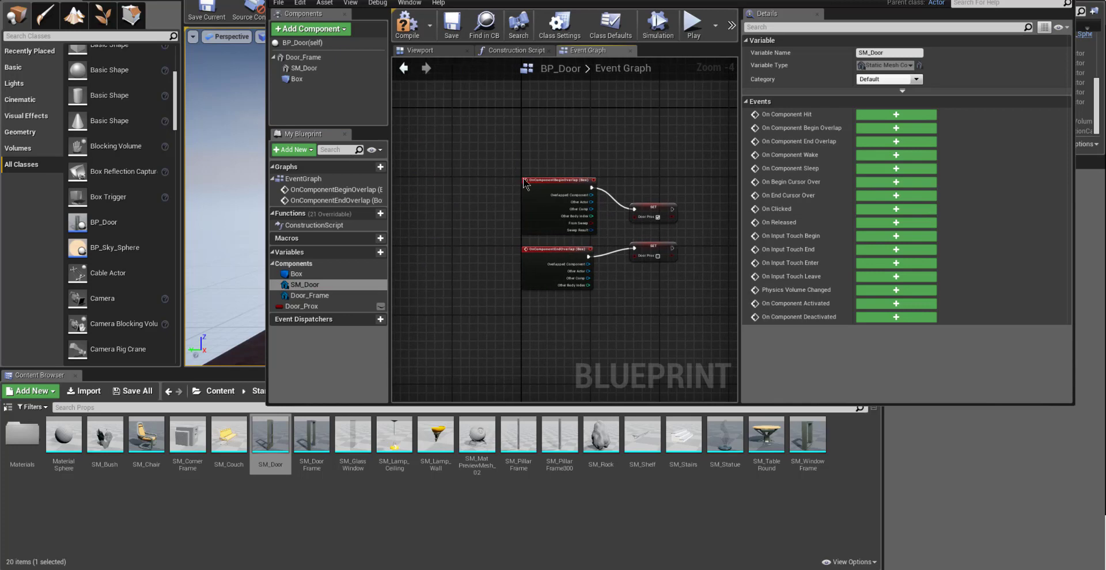
{"action": "left_click_drag", "start_coordinate": [523, 181], "coordinate": [704, 305]}
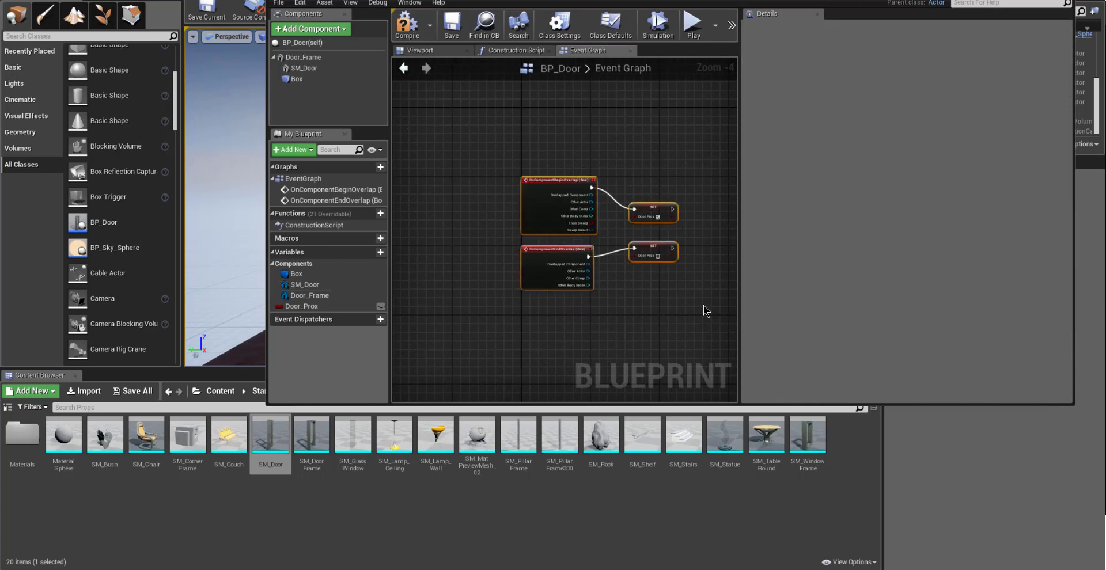
{"action": "key", "text": "c"}
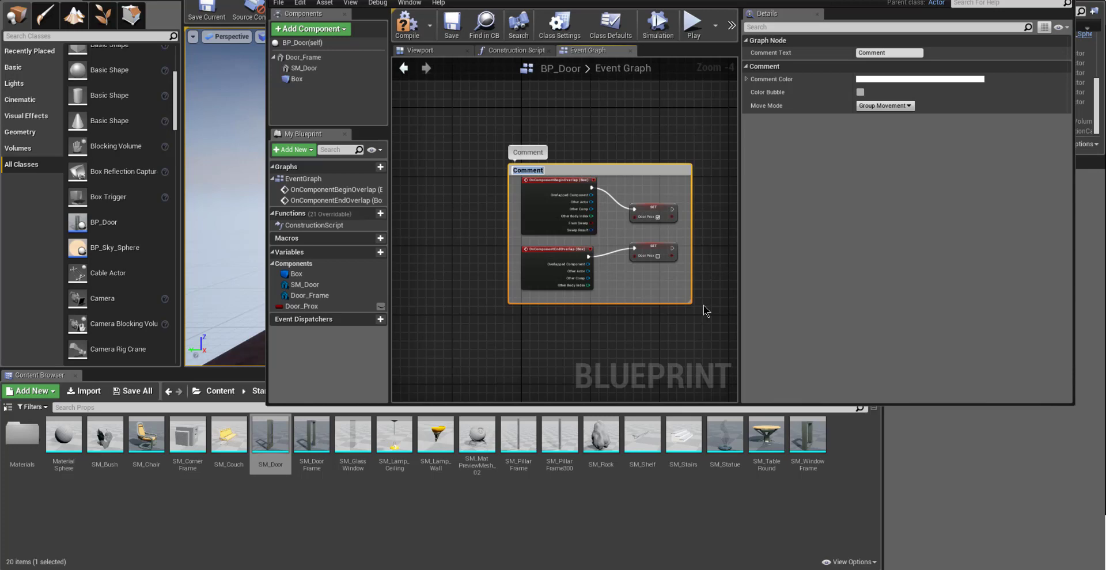
{"action": "type", "text": "Near_Door"}
{"action": "key", "text": "Return"}
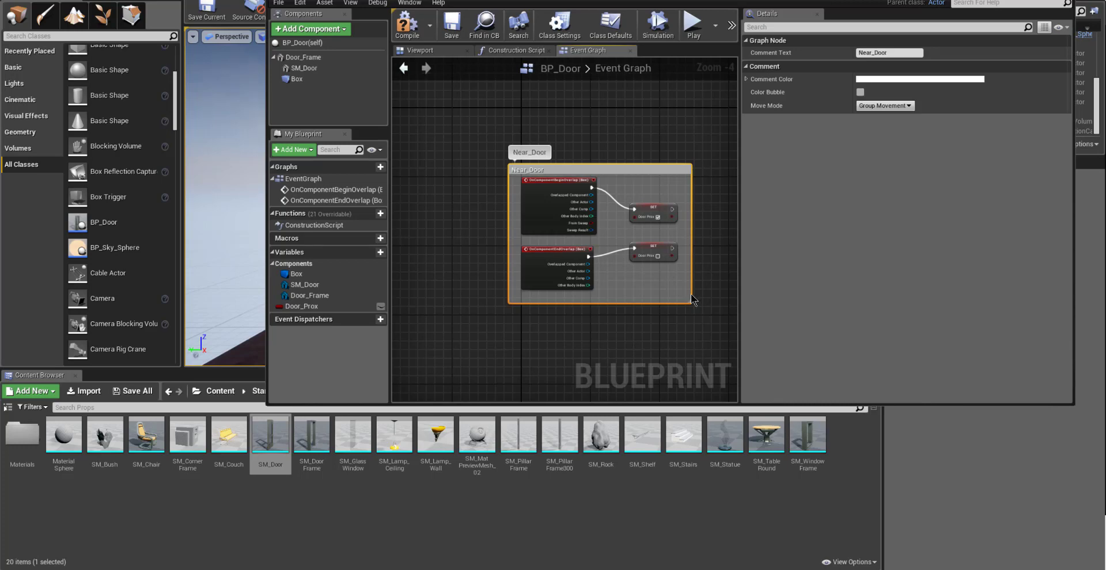
- Move the Near_Door comment and its nodes diagonally up and left to free graph space below
{"action": "left_click", "coordinate": [688, 344]}
{"action": "left_click_drag", "start_coordinate": [618, 181], "coordinate": [582, 147]}
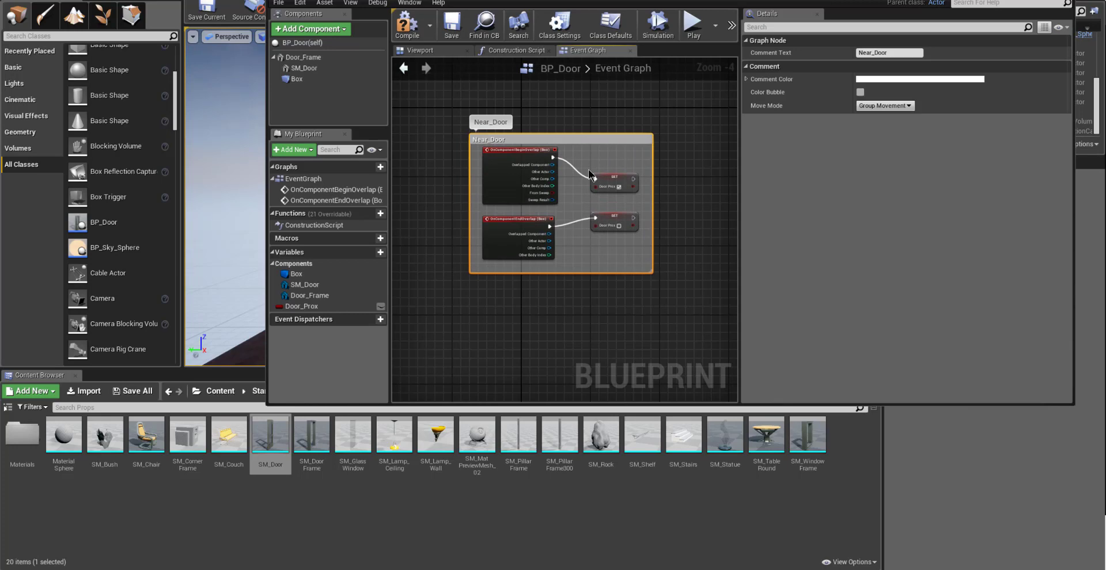
{"action": "left_click", "coordinate": [696, 296]}
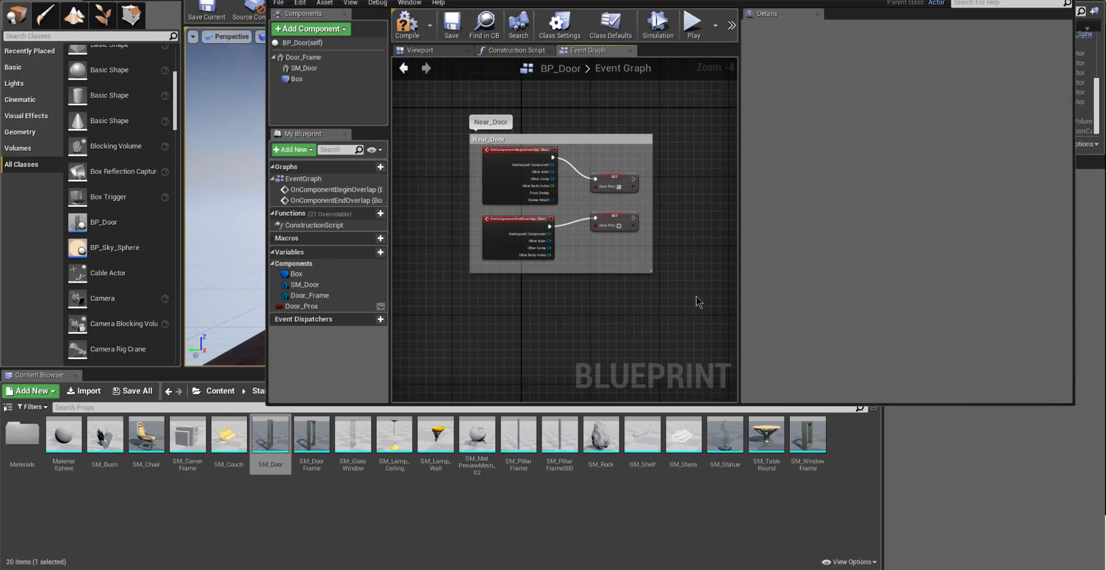
{"action": "left_click_drag", "start_coordinate": [690, 303], "coordinate": [479, 148]}
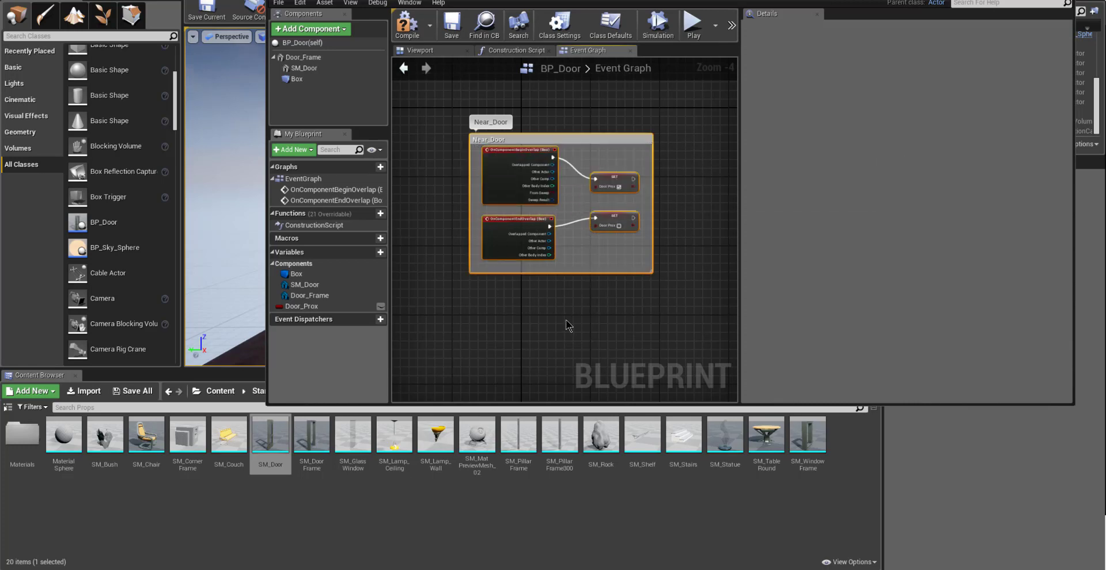
{"action": "left_click", "coordinate": [588, 304]}
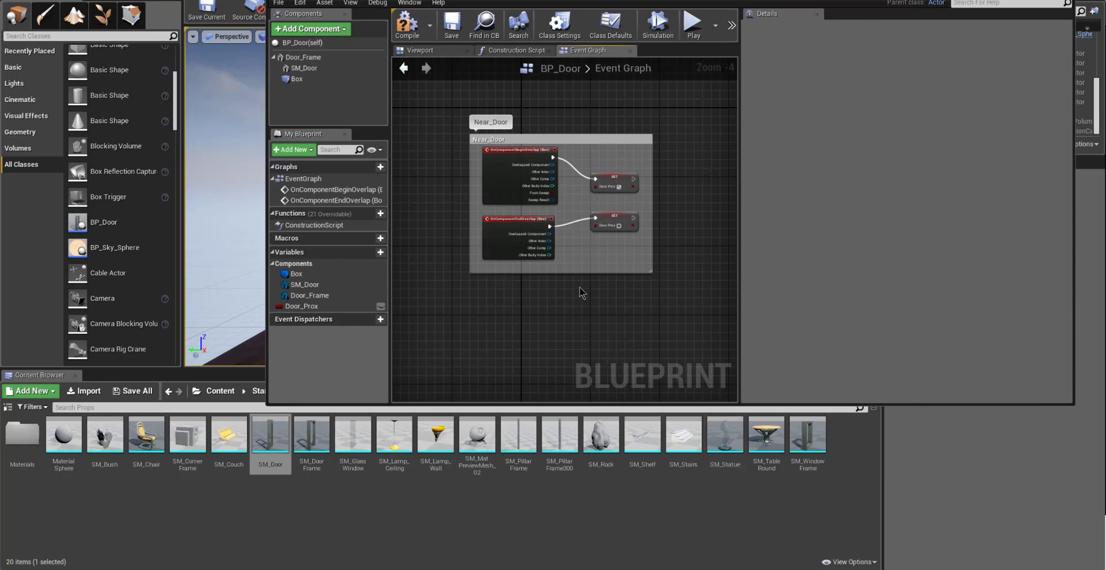
- Add a Make Rotator node to the event graph and place it in the open area below the Near_Door comment
{"action": "left_click", "coordinate": [304, 68]}
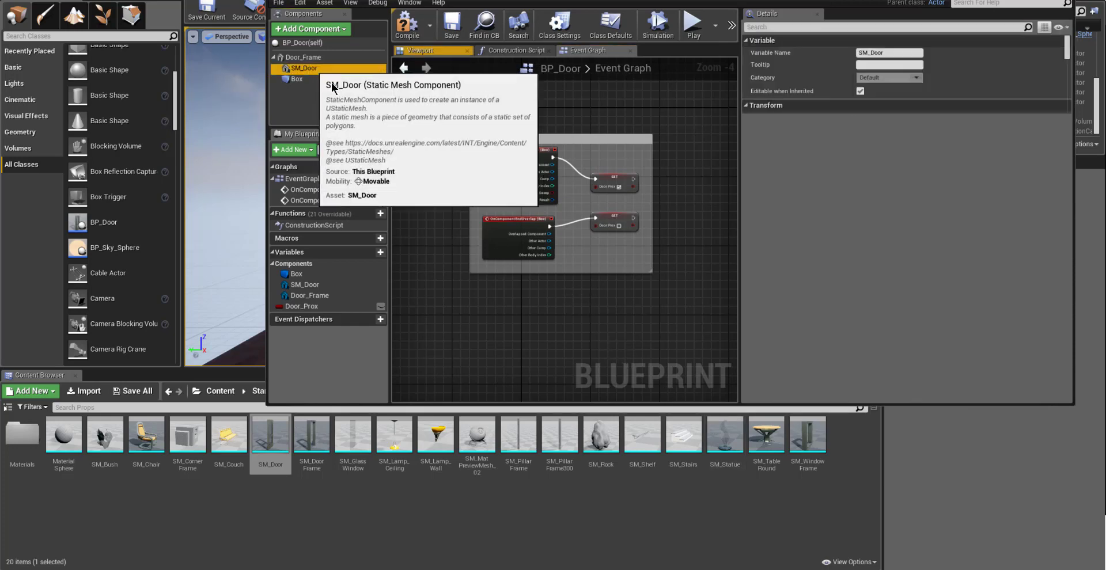
{"action": "right_click_drag", "start_coordinate": [648, 320], "coordinate": [594, 267]}
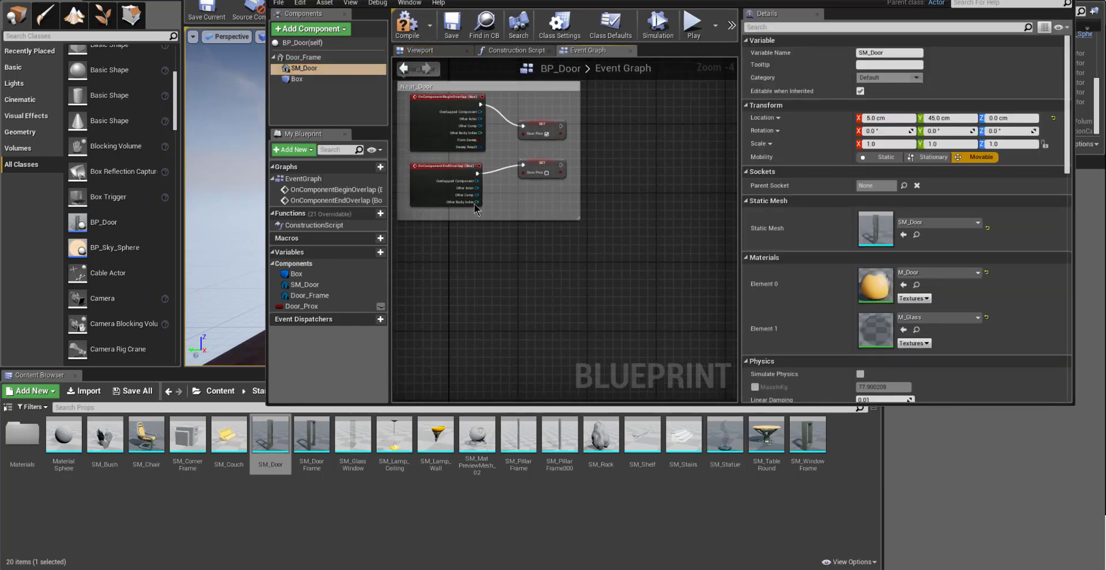
{"action": "right_click", "coordinate": [616, 276]}
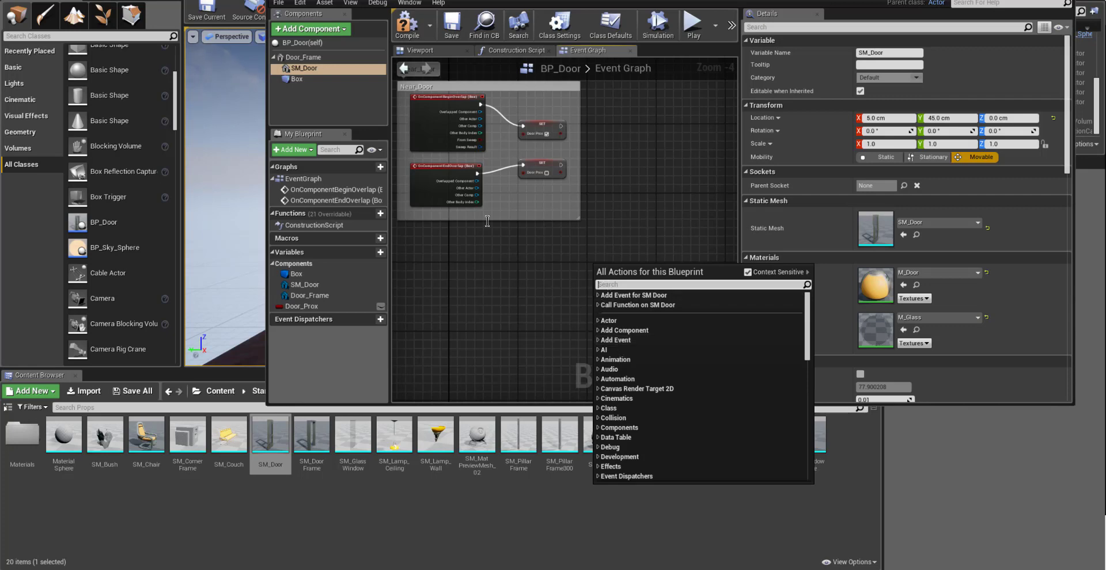
{"action": "type", "text": "rot"}
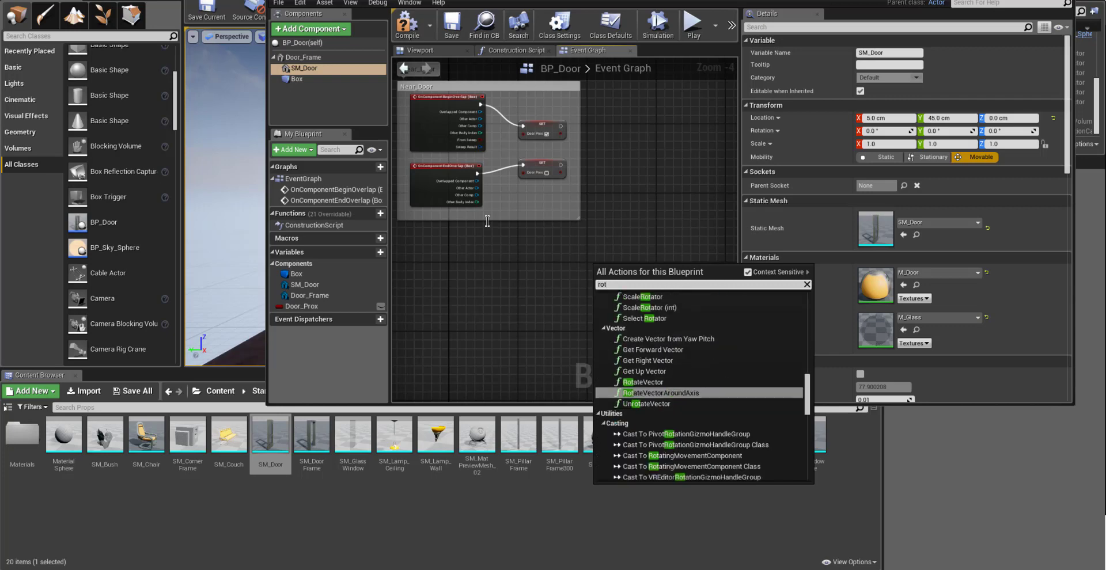
{"action": "scroll", "coordinate": [677, 364], "scroll_direction": "down", "scroll_amount": 5}
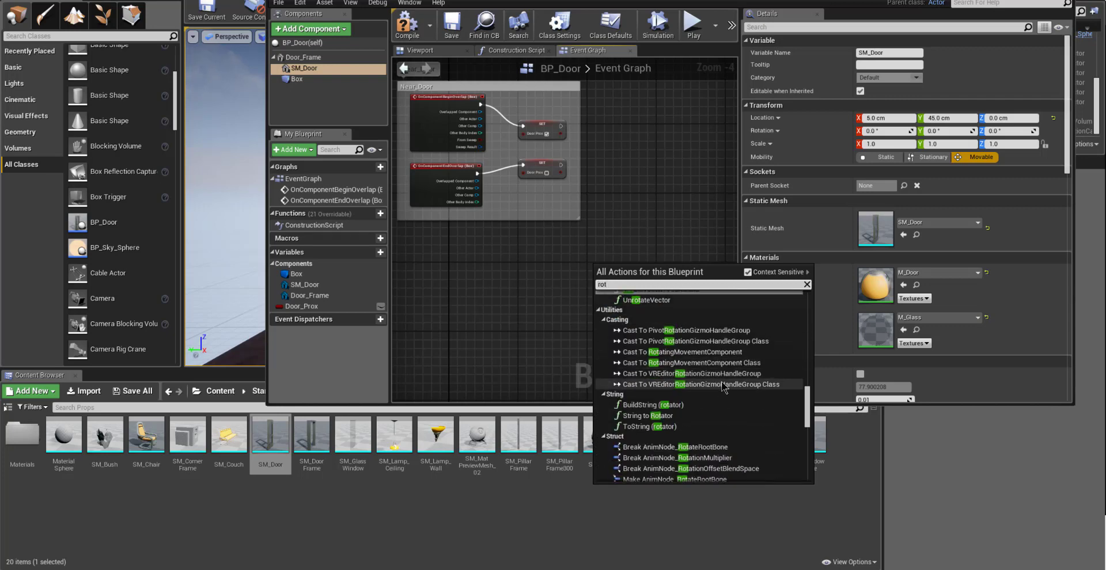
{"action": "scroll", "coordinate": [725, 388], "scroll_direction": "down", "scroll_amount": 10}
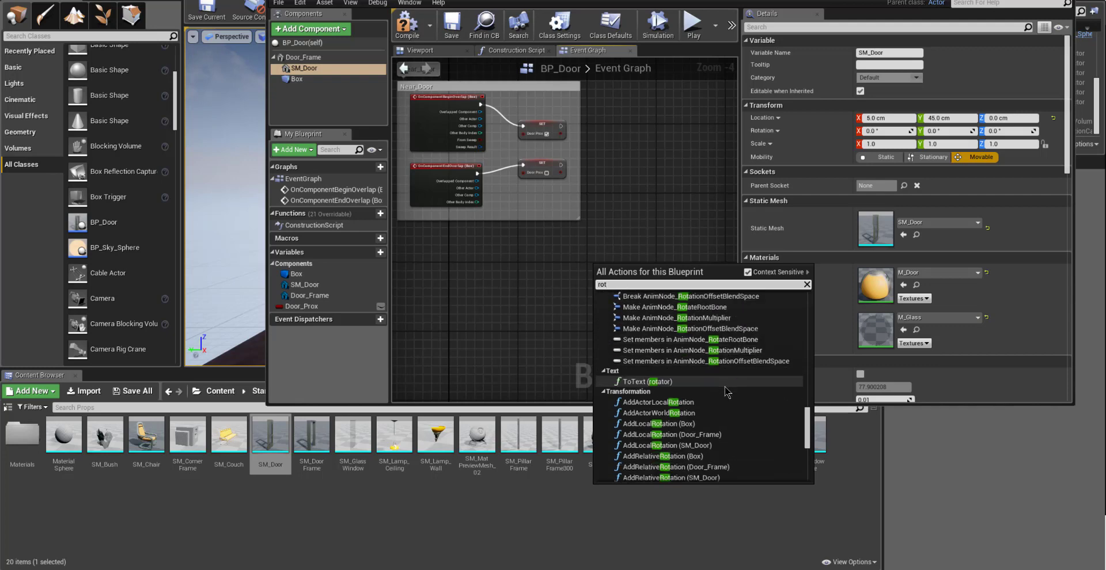
{"action": "scroll", "coordinate": [725, 391], "scroll_direction": "down", "scroll_amount": 3}
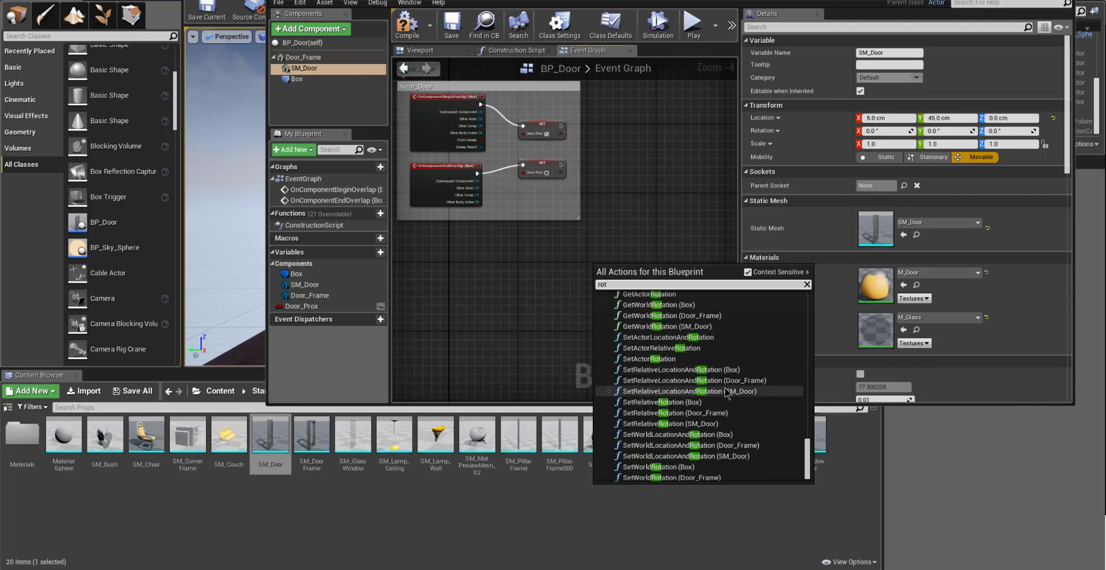
{"action": "scroll", "coordinate": [726, 389], "scroll_direction": "up", "scroll_amount": 5}
{"action": "scroll", "coordinate": [726, 389], "scroll_direction": "up", "scroll_amount": 2}
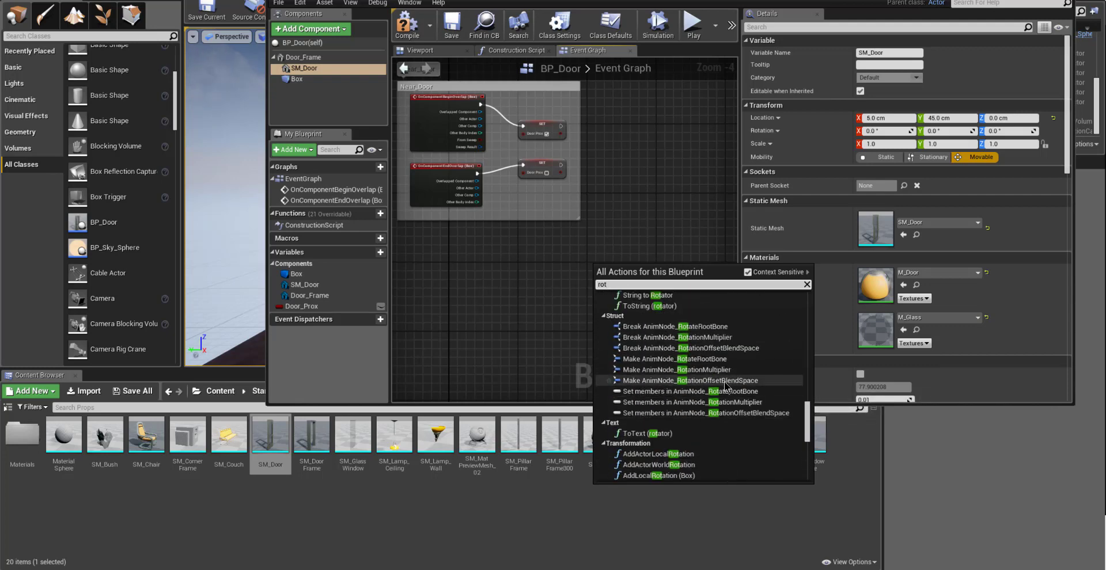
{"action": "scroll", "coordinate": [725, 384], "scroll_direction": "up", "scroll_amount": 10}
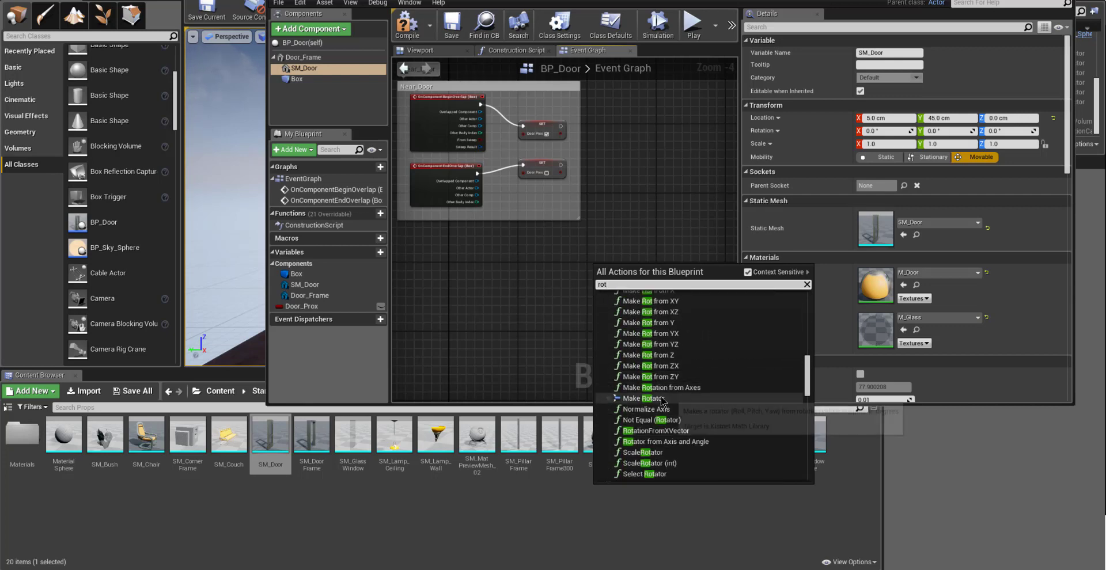
{"action": "left_click", "coordinate": [521, 314]}
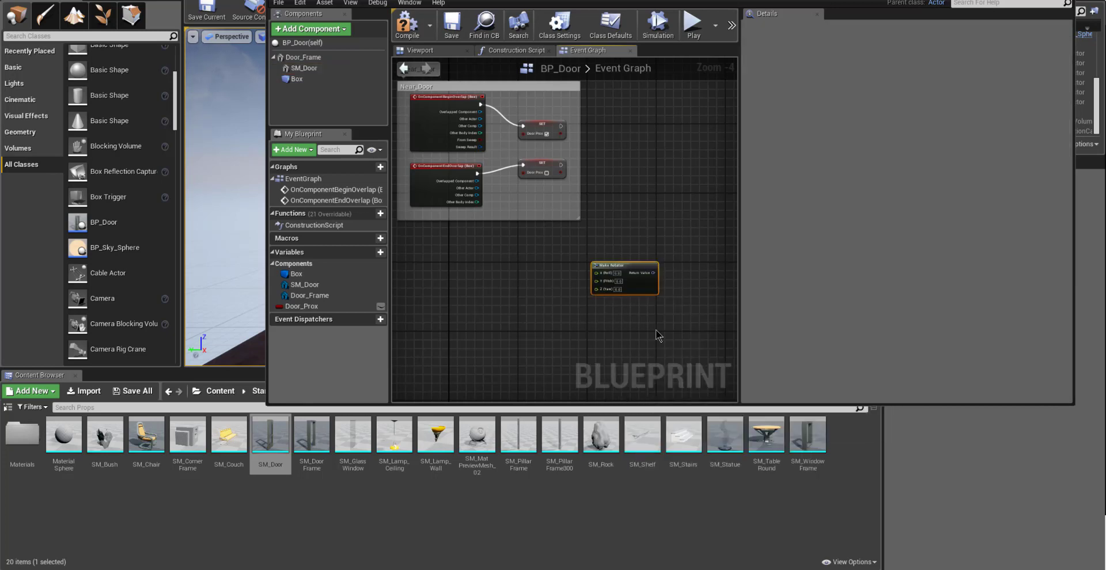
{"action": "scroll", "coordinate": [649, 345], "scroll_direction": "up", "scroll_amount": 3}
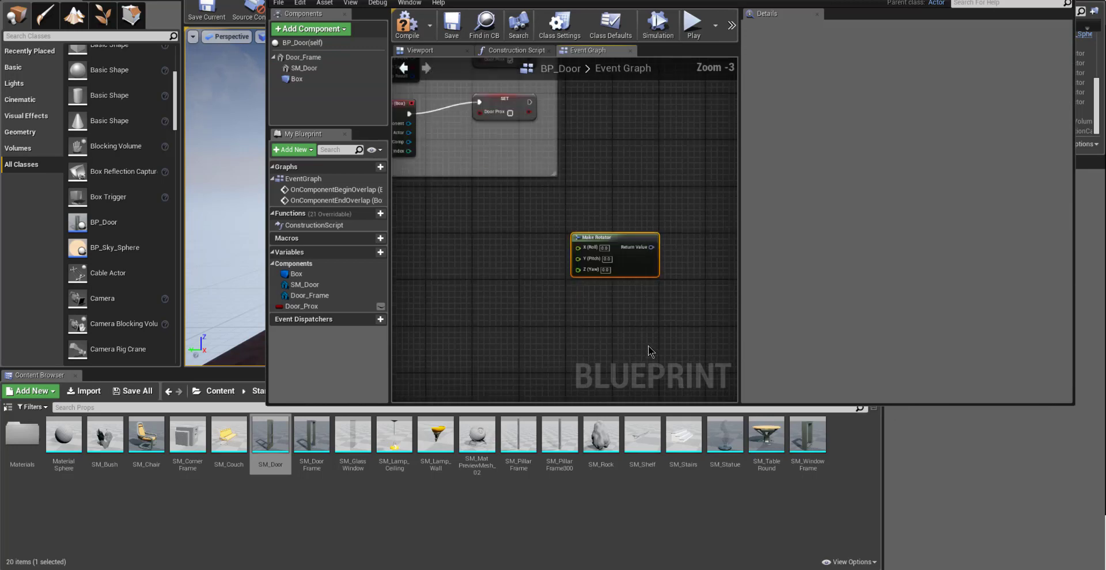
{"action": "left_click", "coordinate": [628, 287]}
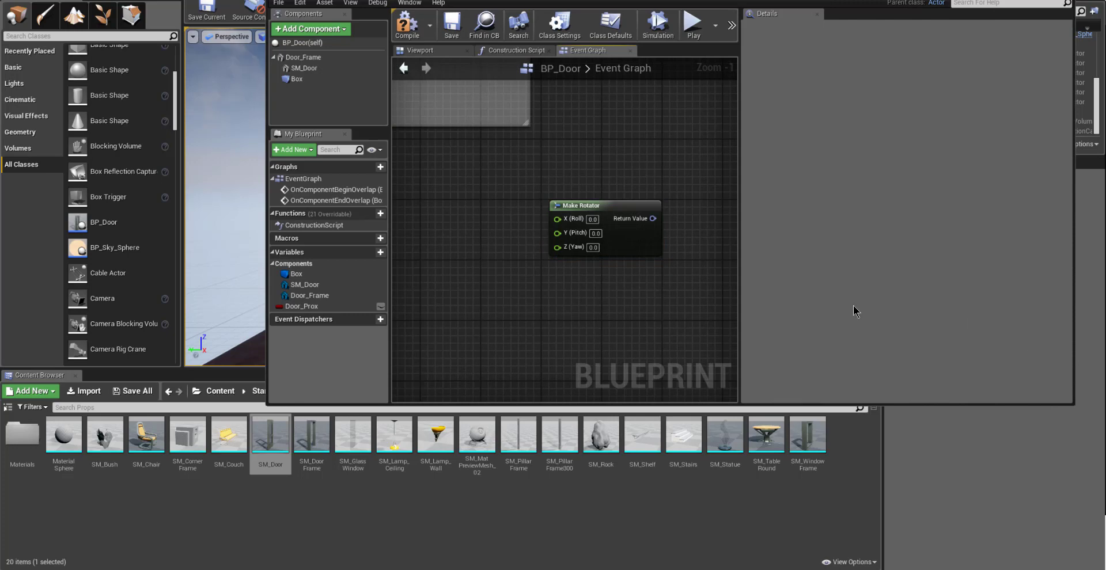
{"action": "left_click_drag", "start_coordinate": [614, 203], "coordinate": [567, 263]}
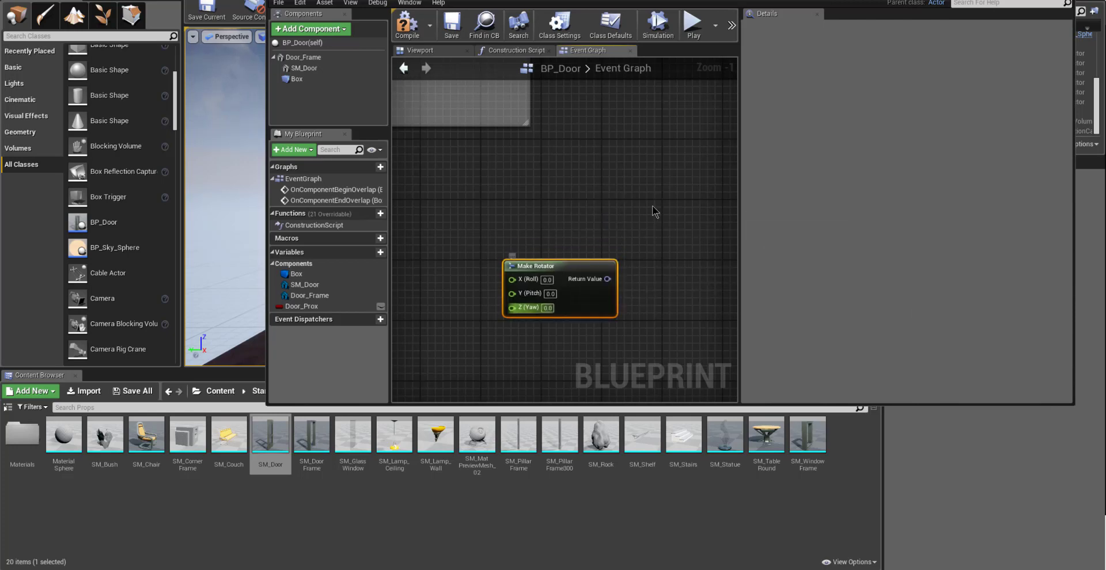
- Add a SetRelativeRotation node that targets the SM_Door component
{"action": "left_click", "coordinate": [304, 68]}
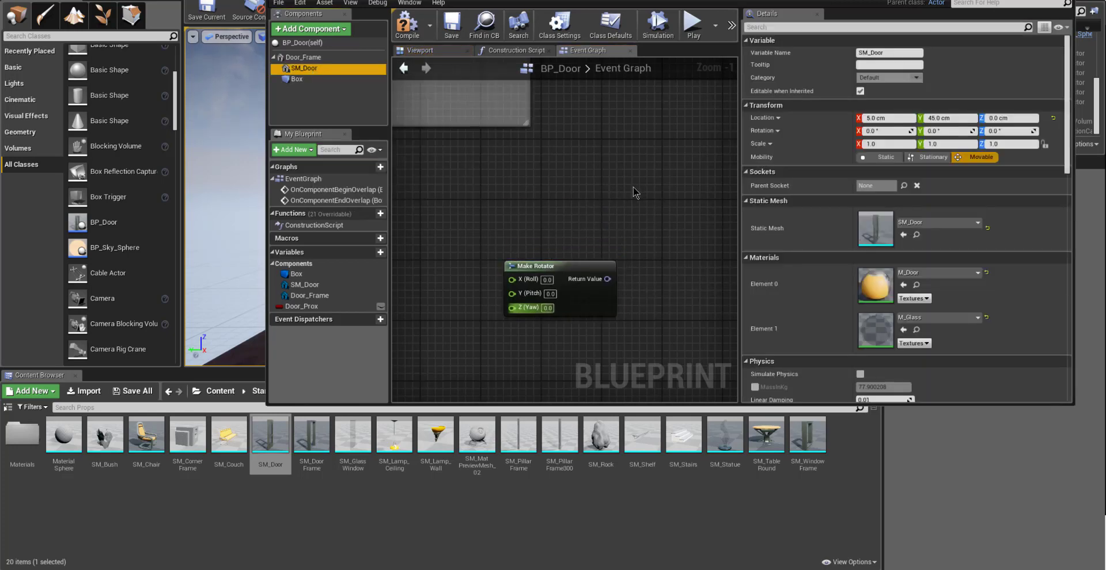
{"action": "right_click_drag", "start_coordinate": [631, 190], "coordinate": [628, 190]}
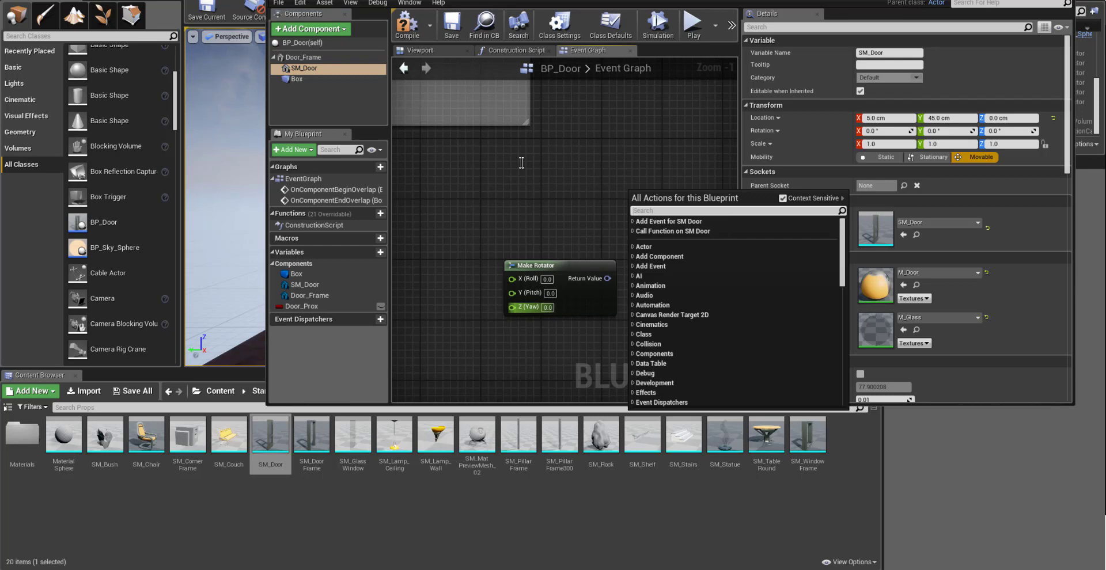
{"action": "type", "text": "set"}
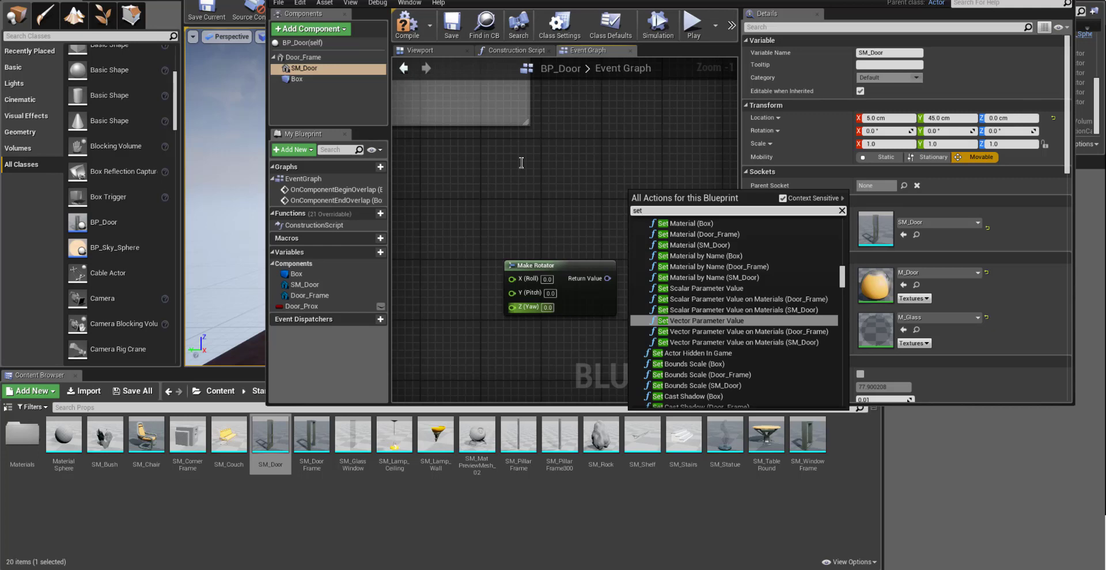
{"action": "type", "text": "re"}
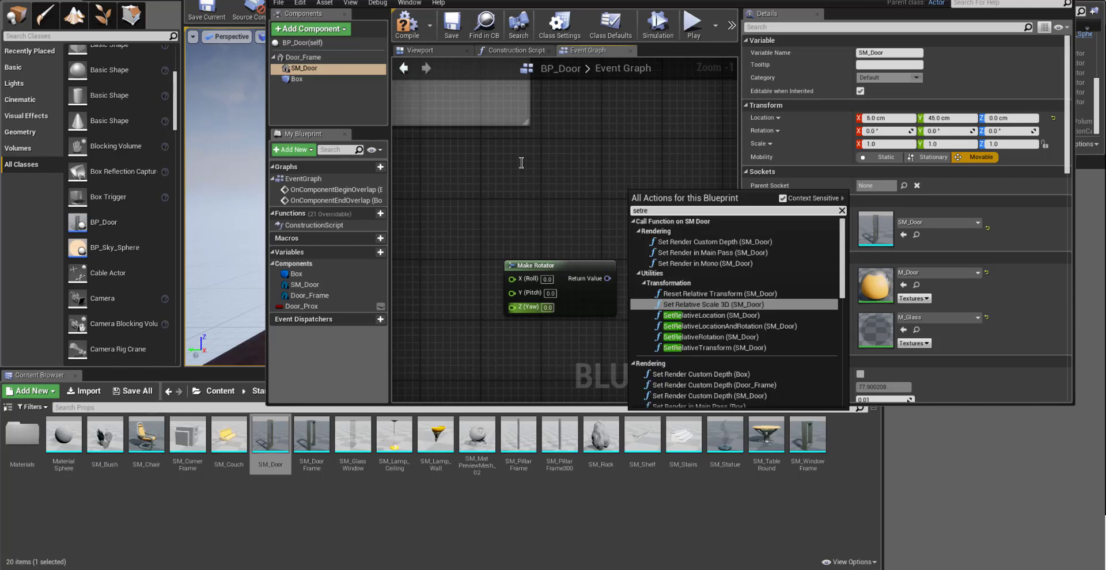
{"action": "type", "text": "l"}
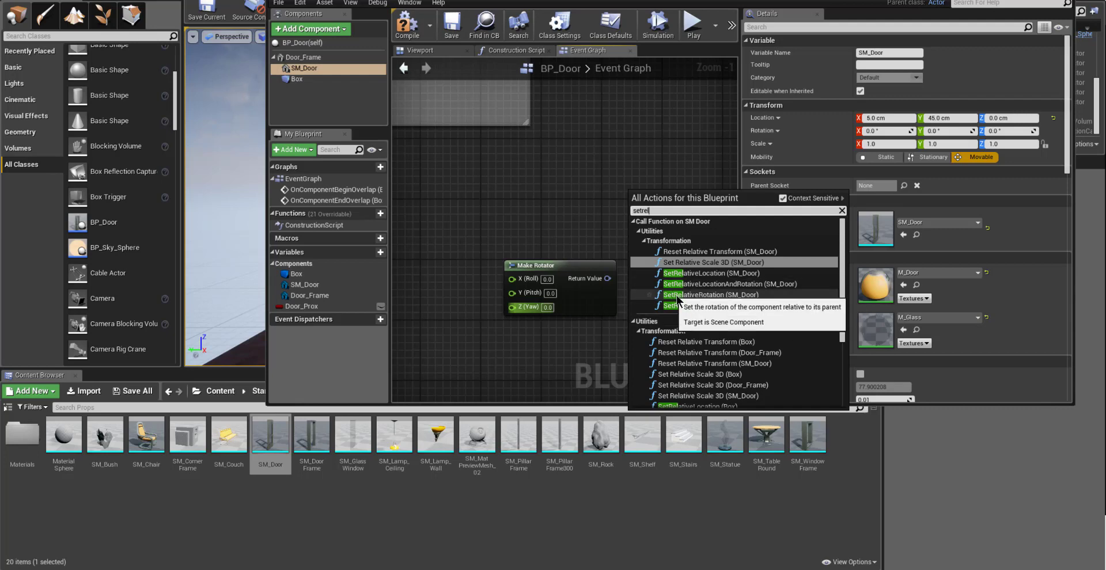
{"action": "left_click", "coordinate": [706, 296]}
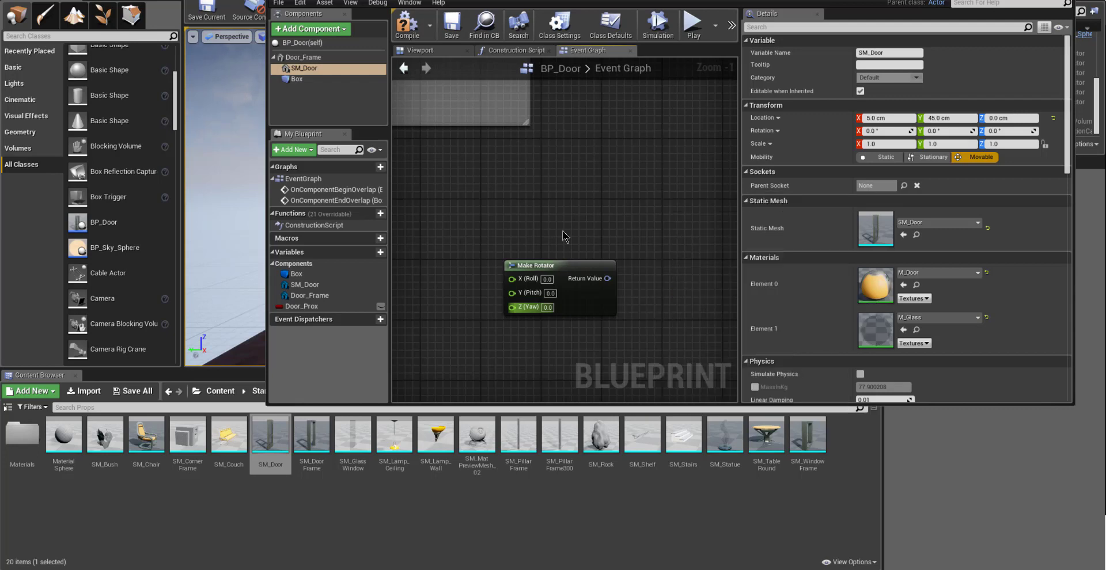
- Move Make Rotator farther left and place the SM Door reference beside the Target input of SetRelativeRotation
{"action": "left_click_drag", "start_coordinate": [575, 263], "coordinate": [461, 279]}
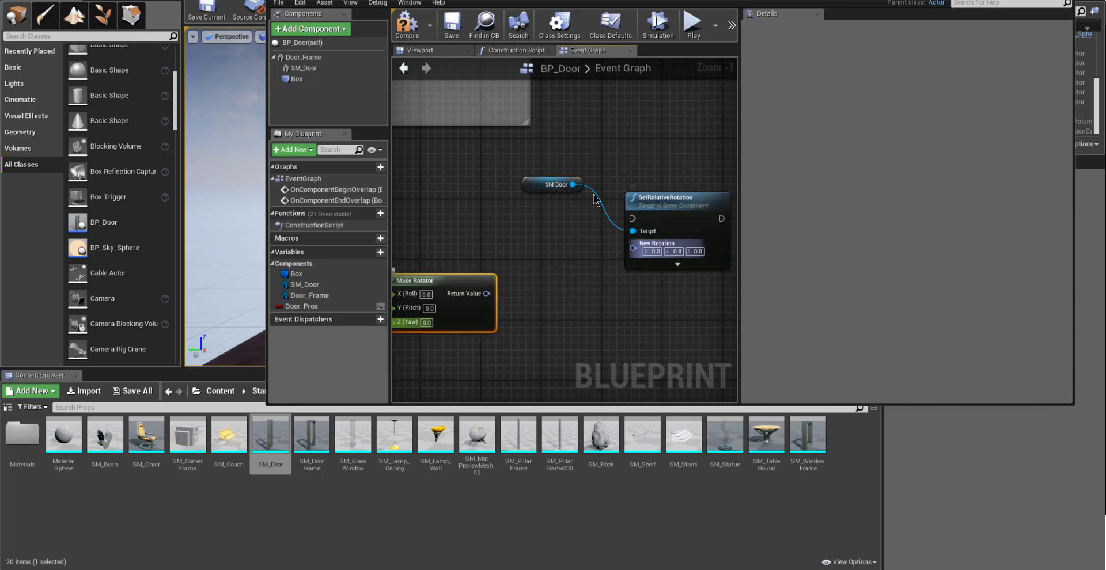
{"action": "left_click_drag", "start_coordinate": [545, 184], "coordinate": [535, 237]}
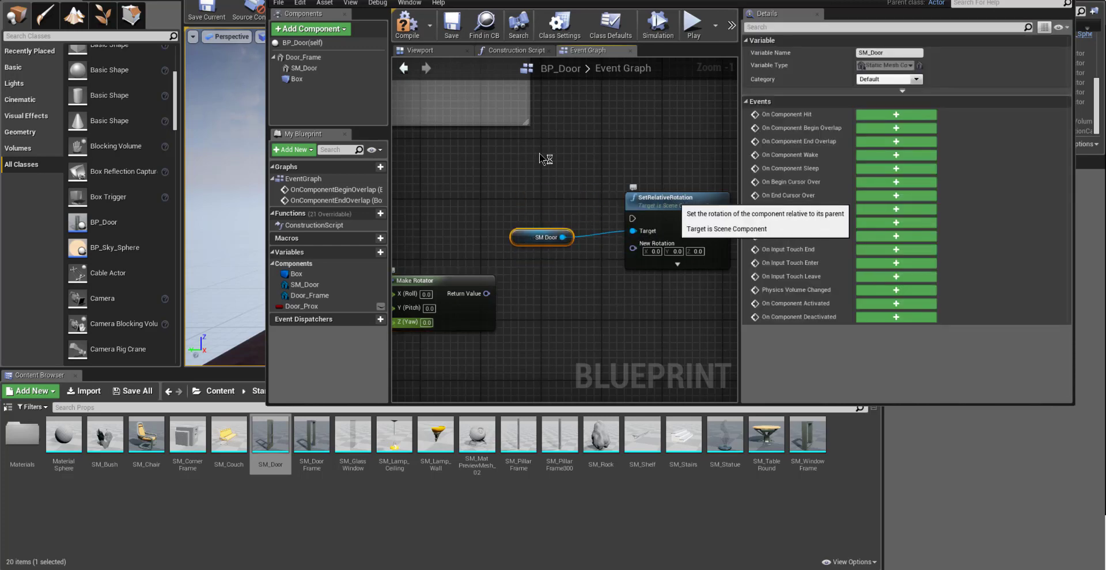
{"action": "left_click", "coordinate": [679, 196]}
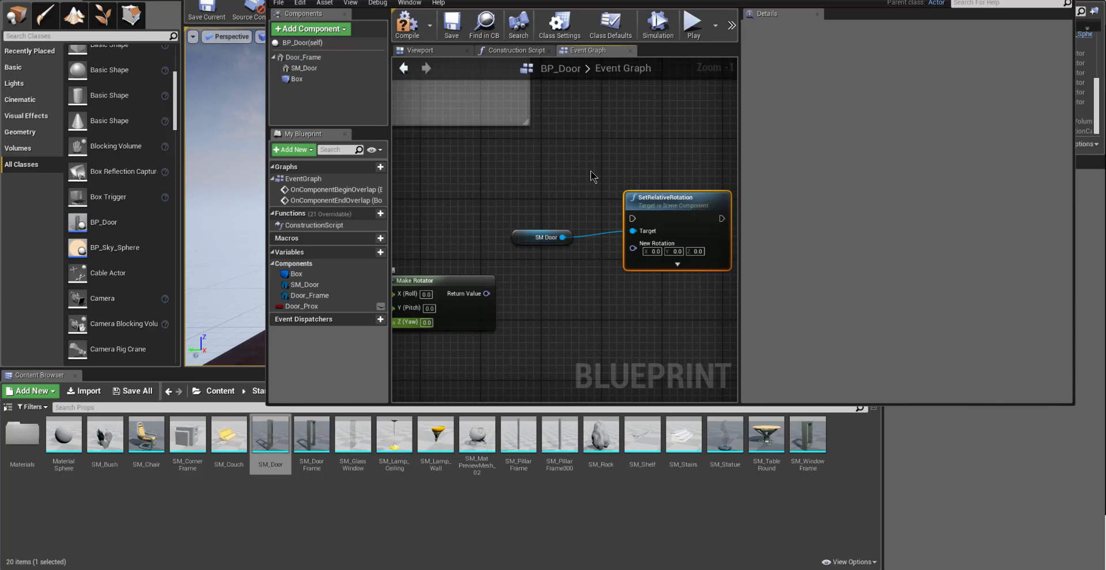
{"action": "right_click", "coordinate": [575, 165]}
{"action": "left_click", "coordinate": [501, 155]}
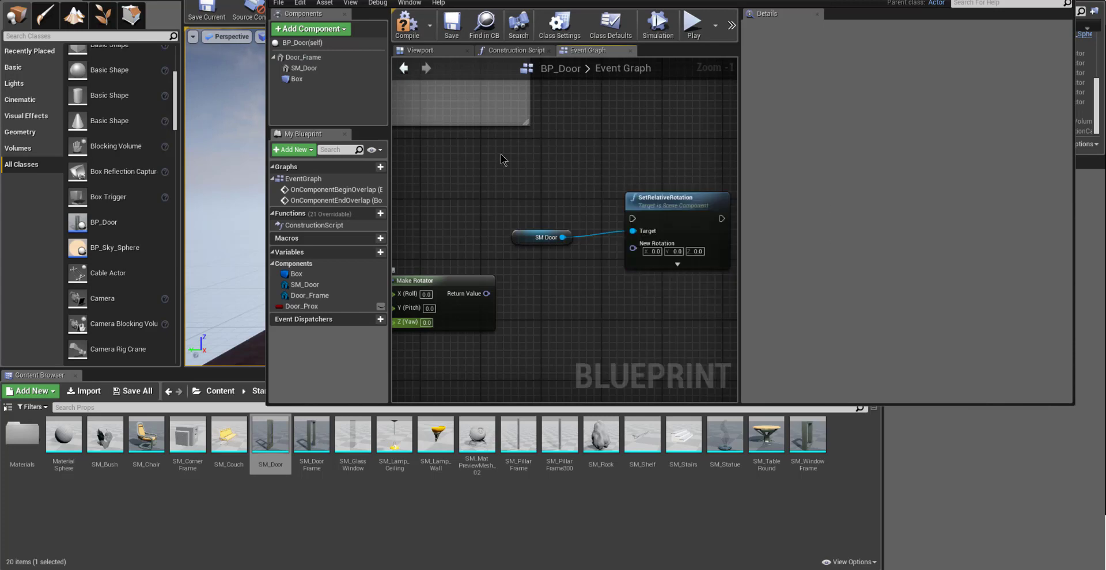
{"action": "right_click", "coordinate": [604, 161]}
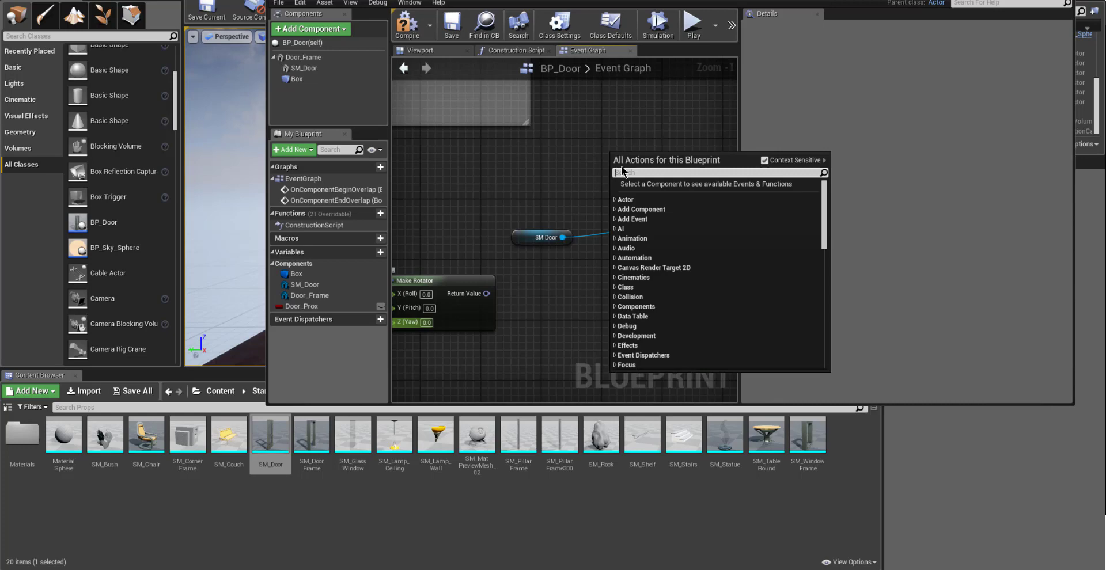
{"action": "type", "text": "set"}
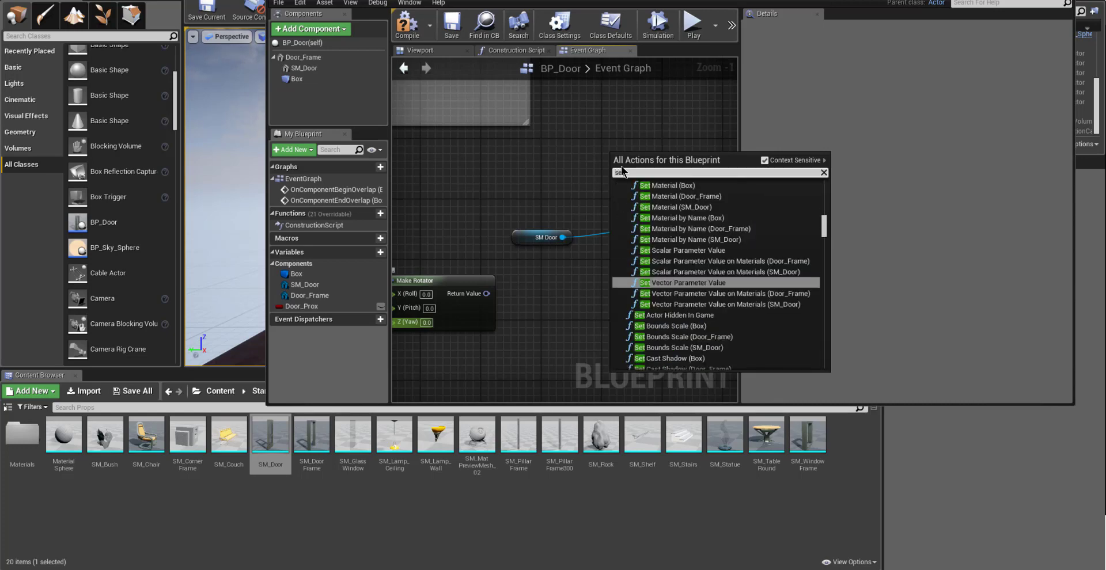
{"action": "type", "text": "rel"}
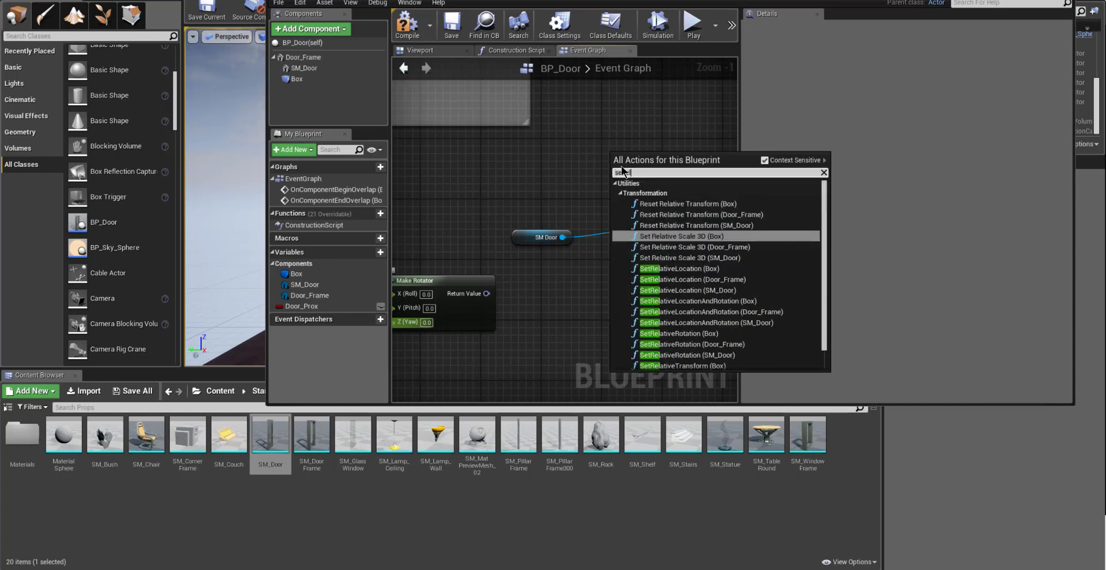
{"action": "scroll", "coordinate": [778, 323], "scroll_direction": "down", "scroll_amount": 2}
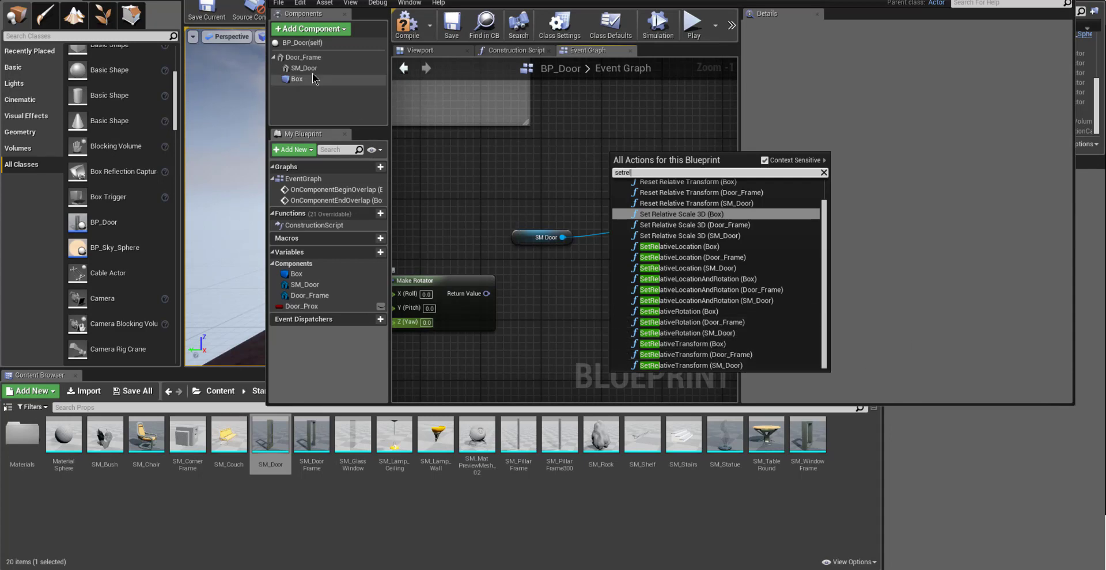
{"action": "left_click", "coordinate": [708, 334]}
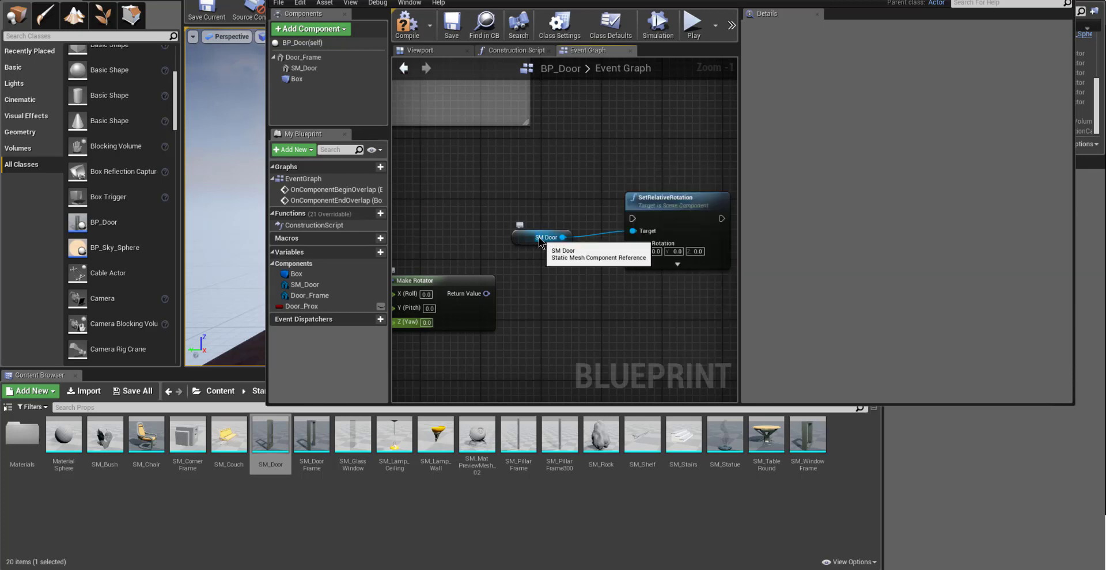
- Connect the Return Value of Make Rotator to the New Rotation input of SetRelativeRotation
{"action": "mouse_move", "coordinate": [540, 240]}
{"action": "left_mouse_down"}
{"action": "mouse_move", "coordinate": [539, 214]}
{"action": "mouse_move", "coordinate": [540, 246]}
{"action": "left_mouse_up"}
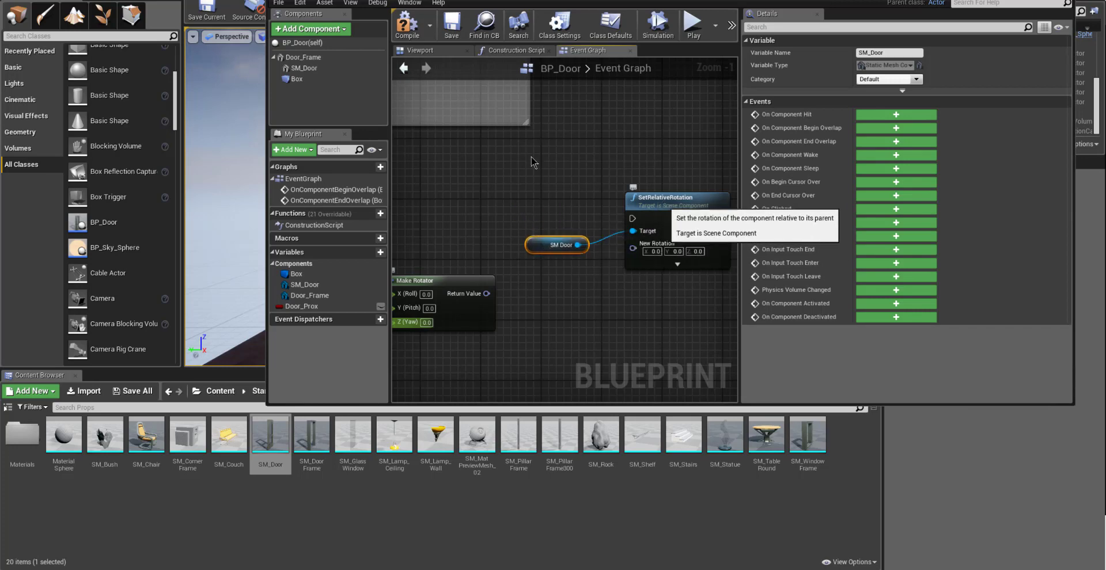
{"action": "left_click", "coordinate": [660, 270]}
{"action": "left_click", "coordinate": [582, 335]}
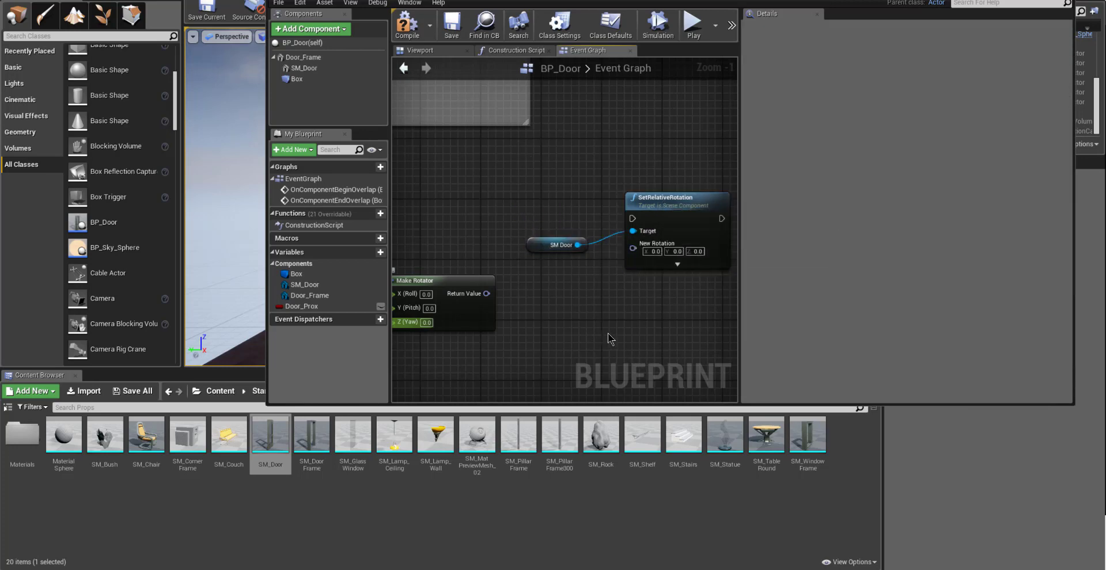
{"action": "right_click_drag", "start_coordinate": [617, 316], "coordinate": [655, 307]}
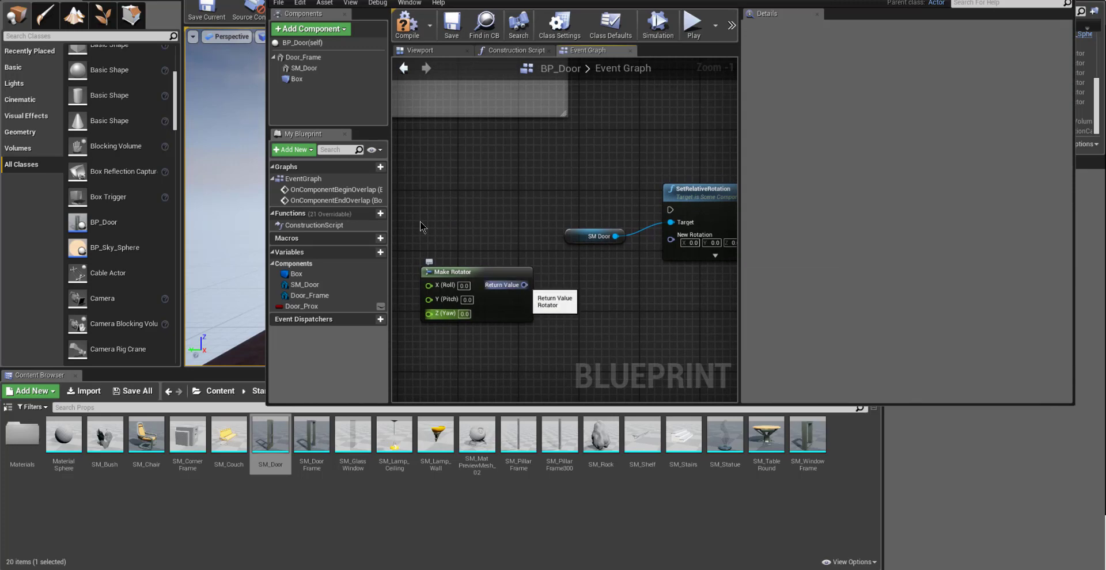
{"action": "left_click_drag", "start_coordinate": [524, 285], "coordinate": [668, 242]}
{"action": "right_click_drag", "start_coordinate": [680, 303], "coordinate": [661, 332]}
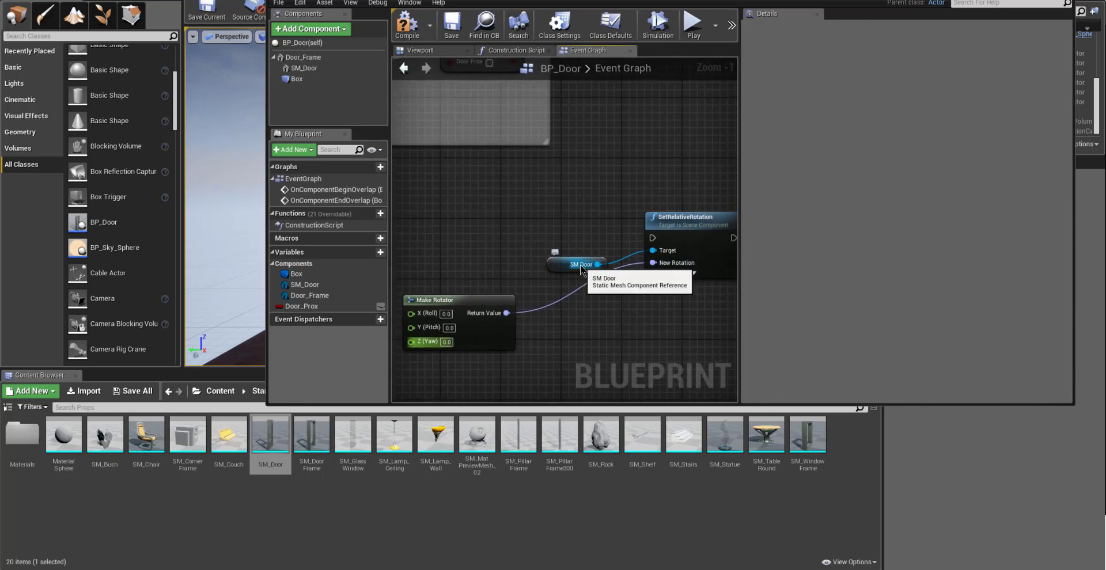
- Move the SM Door reference node up so it sits clear of the rotation wire beside SetRelativeRotation
{"action": "left_click_drag", "start_coordinate": [598, 265], "coordinate": [615, 289]}
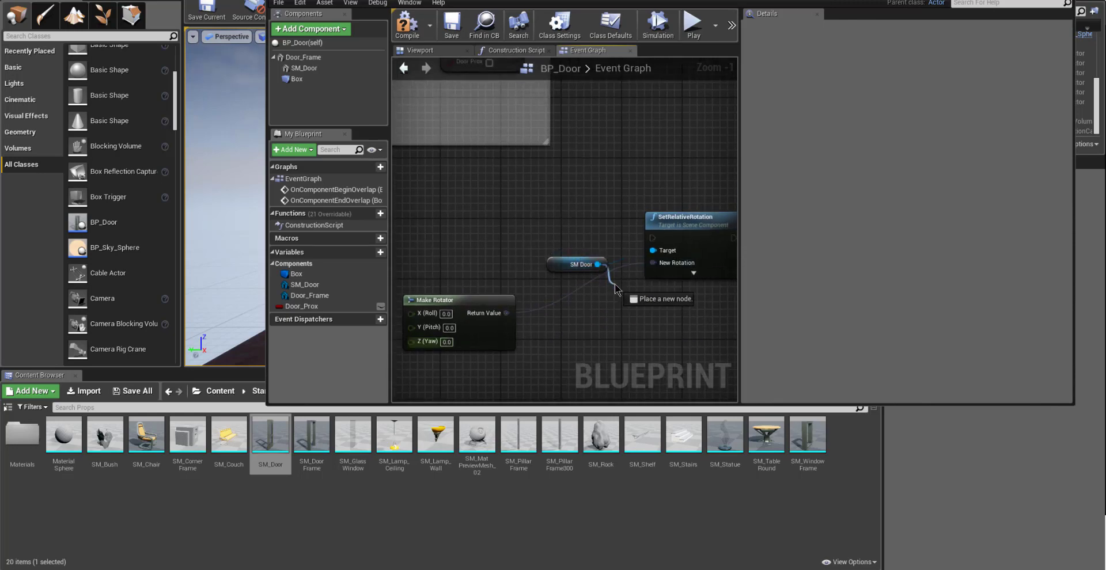
{"action": "left_click", "coordinate": [494, 225]}
{"action": "left_click_drag", "start_coordinate": [557, 258], "coordinate": [558, 236]}
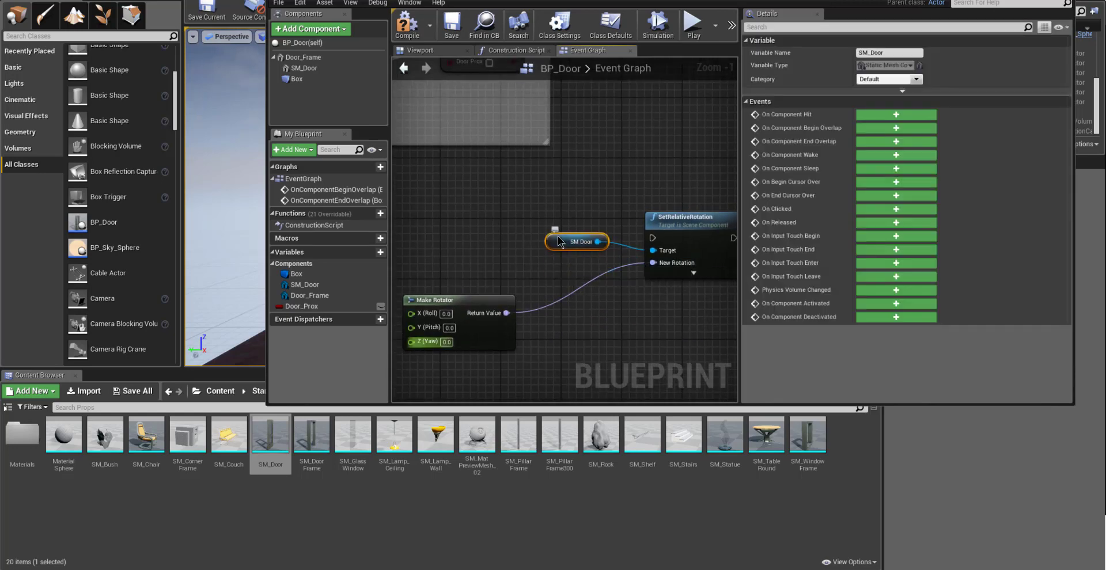
- Open the list of available Blueprint actions in the empty graph area between the Near_Door comment and Make Rotator
{"action": "scroll", "coordinate": [616, 323], "scroll_direction": "down", "scroll_amount": 2}
{"action": "right_click_drag", "start_coordinate": [589, 322], "coordinate": [681, 329]}
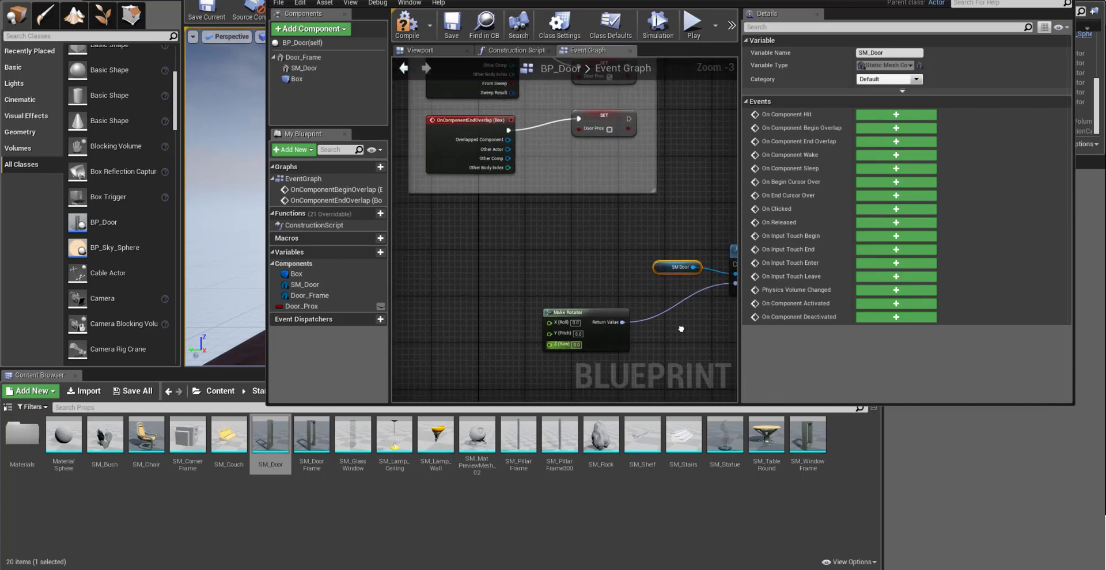
{"action": "right_click_drag", "start_coordinate": [553, 246], "coordinate": [614, 219]}
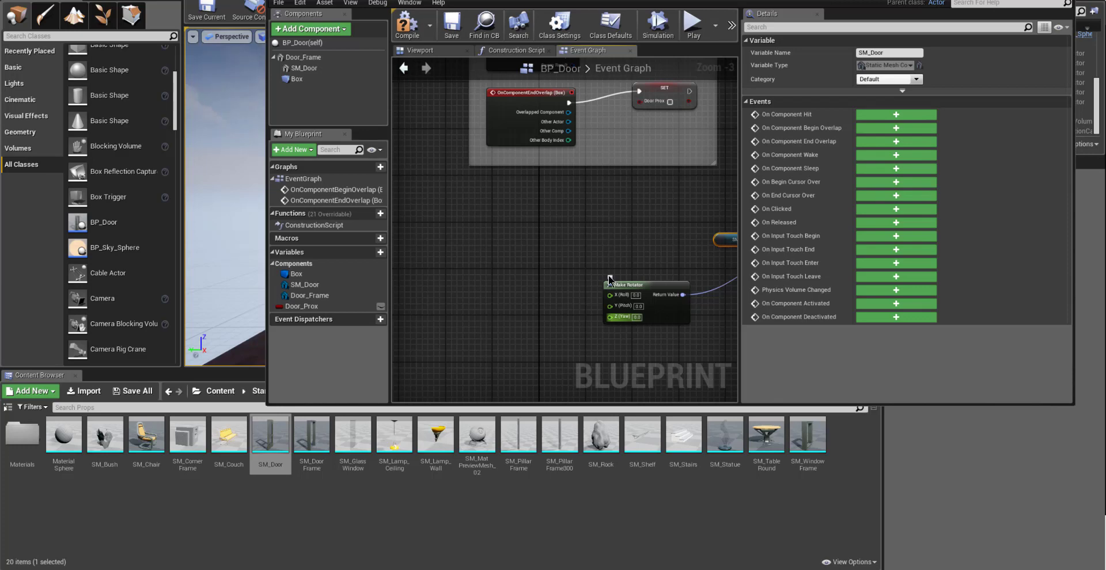
{"action": "right_click_drag", "start_coordinate": [594, 236], "coordinate": [532, 243]}
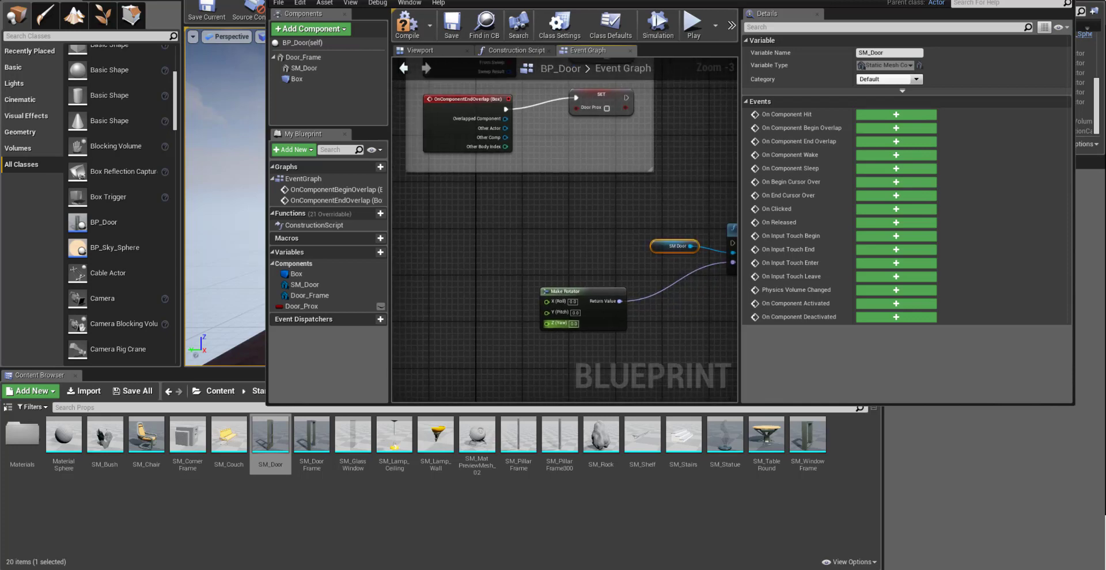
{"action": "right_click", "coordinate": [526, 243]}
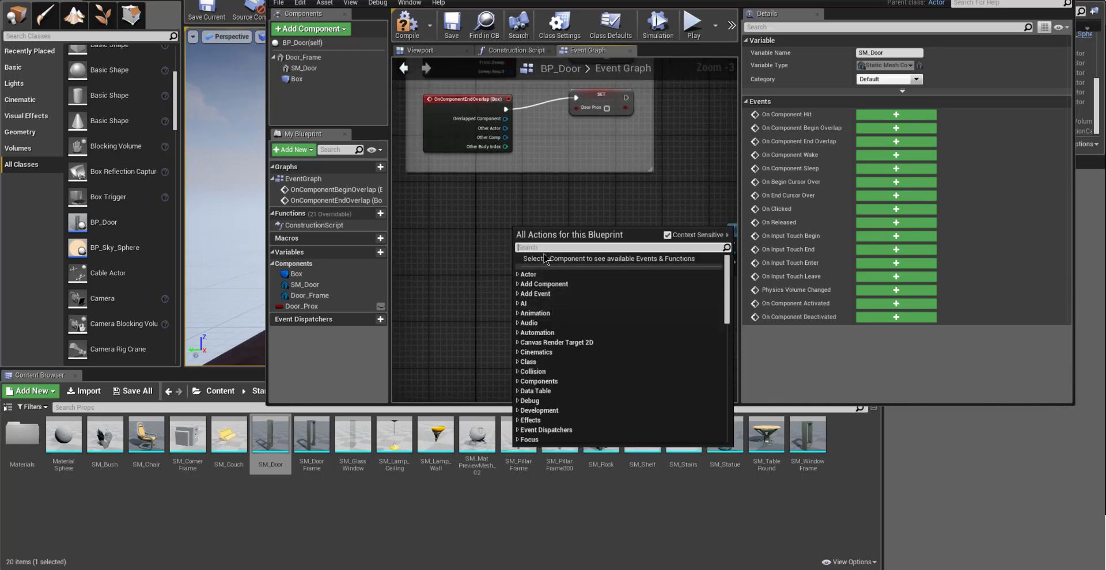
{"action": "type", "text": "tim"}
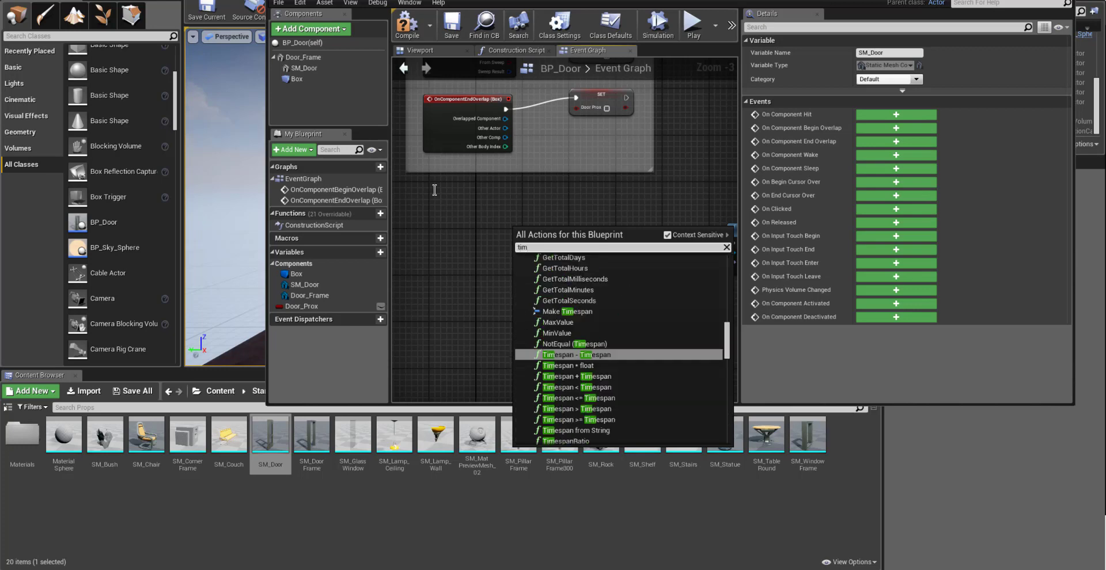
{"action": "type", "text": "e"}
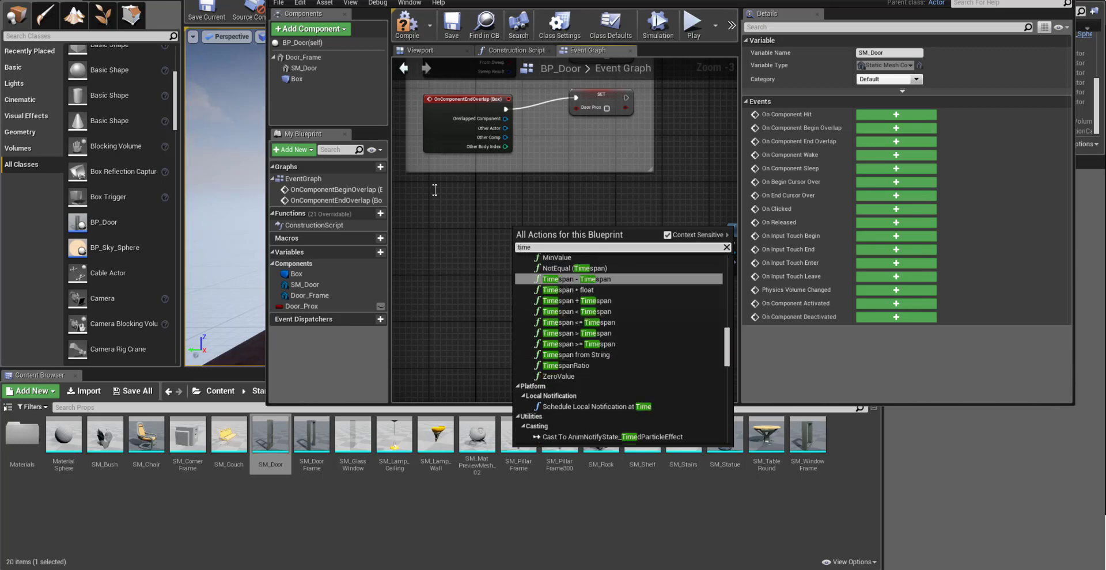
{"action": "key", "text": "BackSpace"}
{"action": "key", "text": "BackSpace"}
{"action": "key", "text": "BackSpace"}
{"action": "key", "text": "BackSpace"}
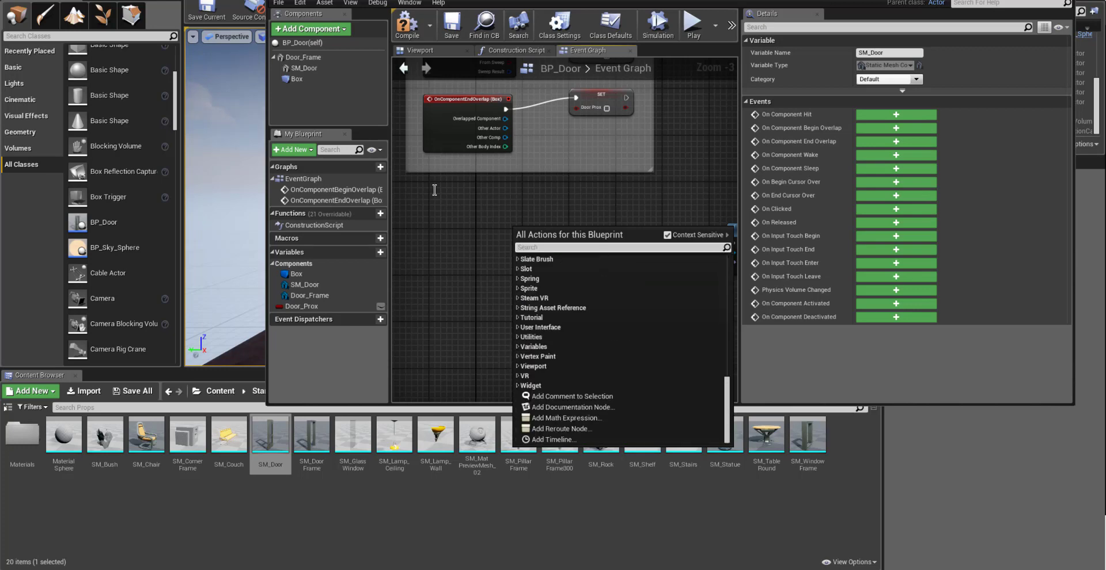
{"action": "type", "text": "set"}
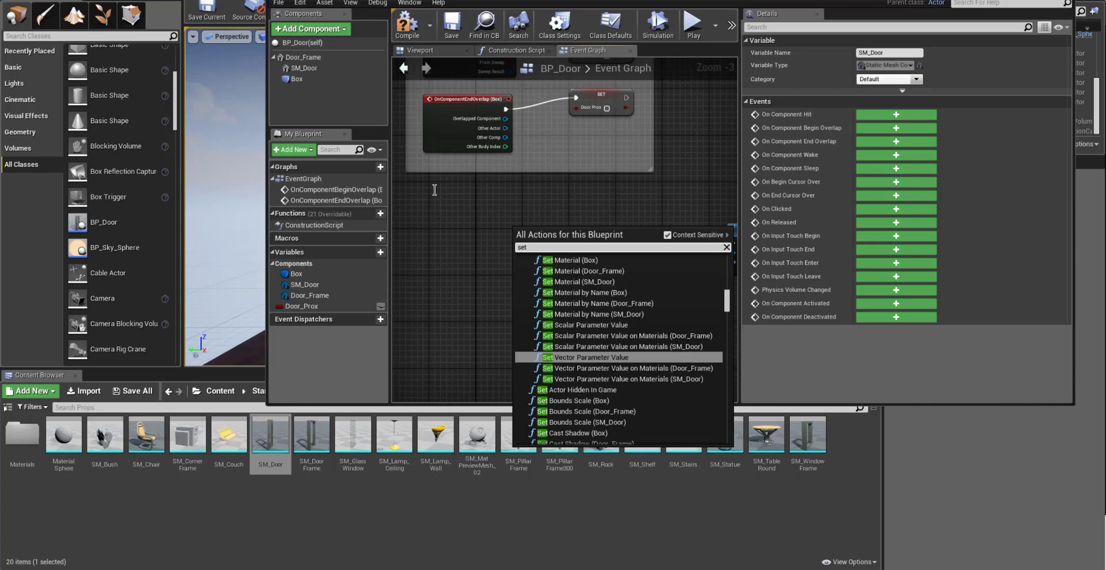
{"action": "type", "text": "time"}
{"action": "key", "text": "BackSpace"}
{"action": "key", "text": "BackSpace"}
{"action": "key", "text": "BackSpace"}
{"action": "key", "text": "BackSpace"}
{"action": "key", "text": "BackSpace"}
{"action": "key", "text": "BackSpace"}
{"action": "key", "text": "BackSpace"}
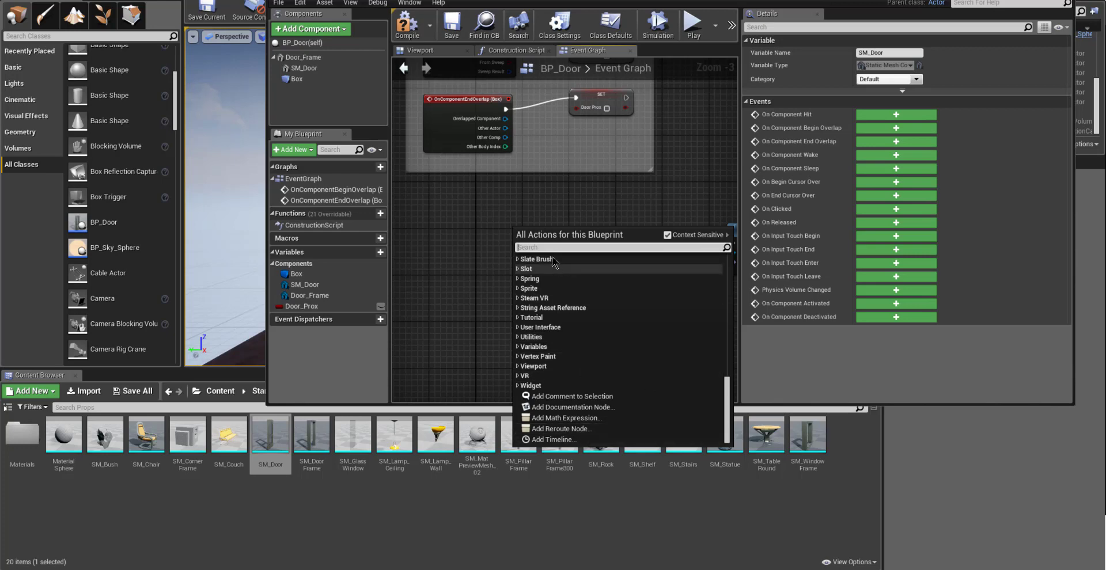
- Find the Add Timeline action with the search "add tim" and add a Timeline node to the event graph
{"action": "type", "text": "ad"}
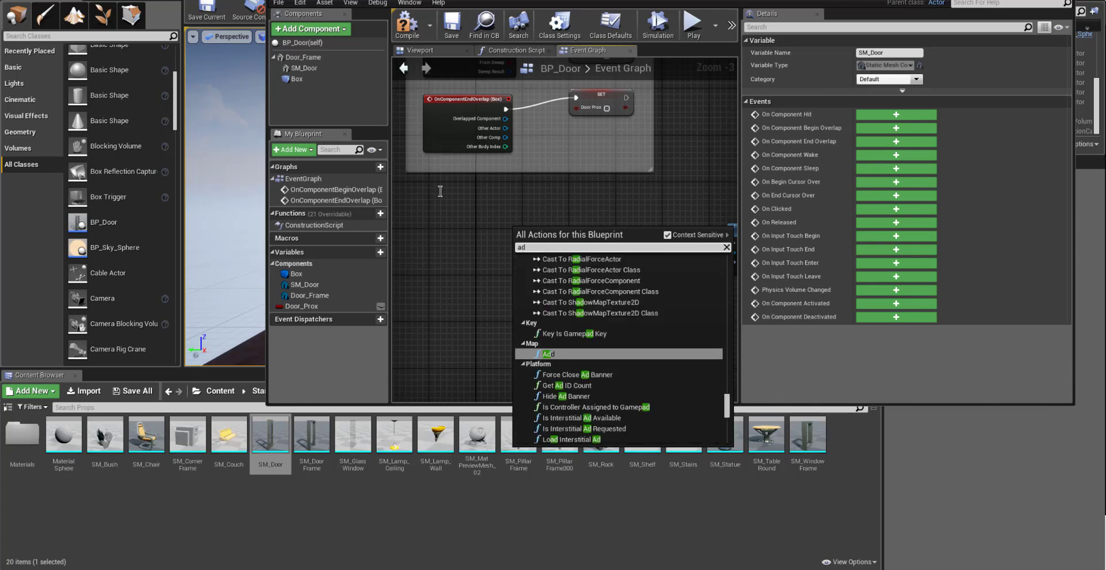
{"action": "type", "text": "d tim"}
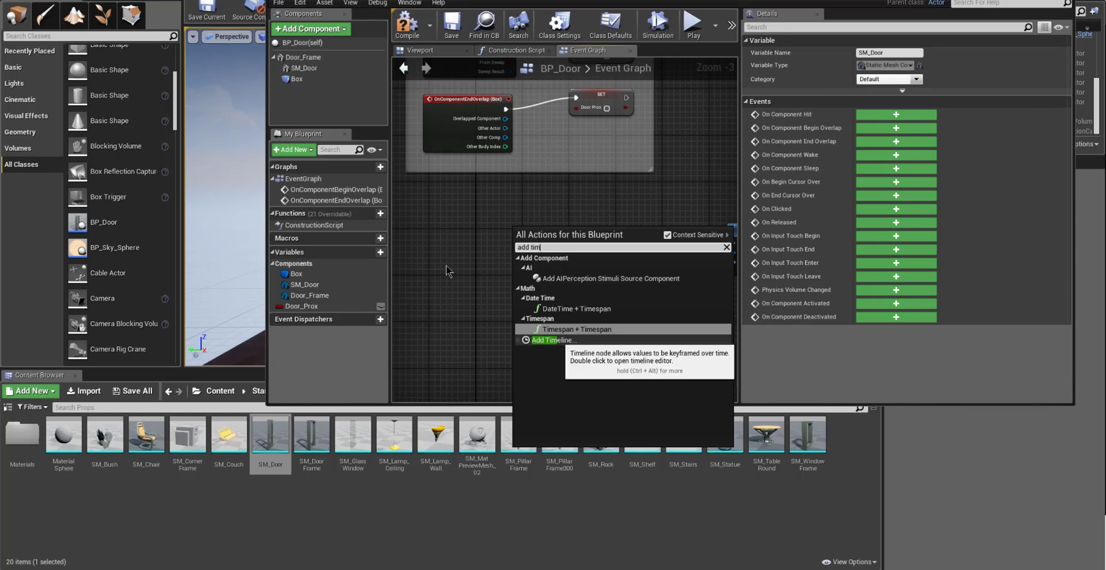
{"action": "left_click", "coordinate": [554, 339]}
{"action": "left_click_drag", "start_coordinate": [476, 58], "coordinate": [517, 197]}
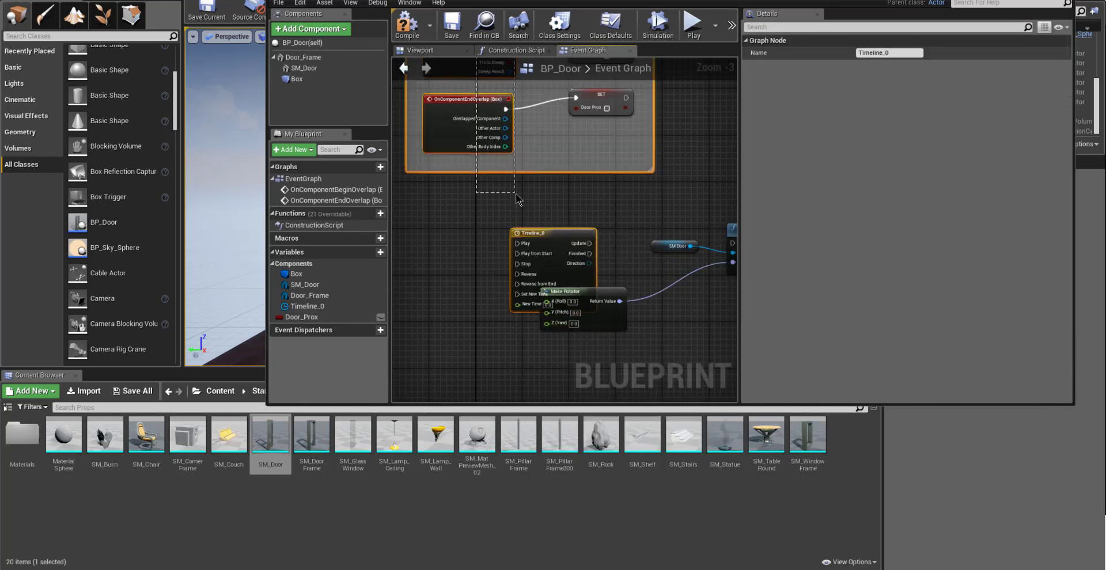
- Separate the overlapping nodes by placing the Timeline node up and to the left and Make Rotator lower and to the right
{"action": "left_click_drag", "start_coordinate": [569, 234], "coordinate": [512, 209]}
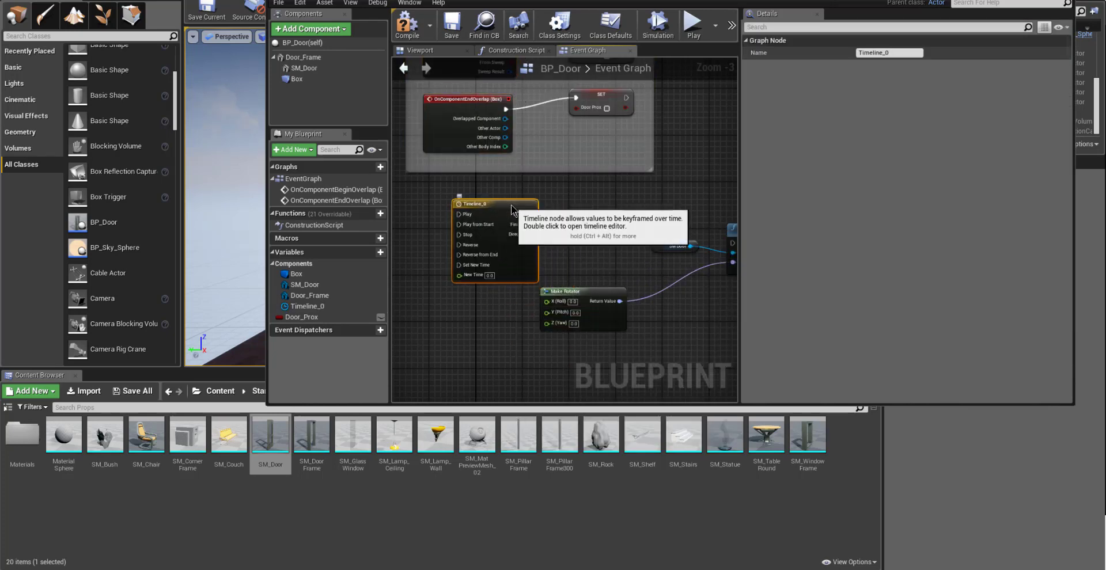
{"action": "left_click_drag", "start_coordinate": [577, 288], "coordinate": [617, 324]}
{"action": "right_click_drag", "start_coordinate": [628, 305], "coordinate": [569, 304]}
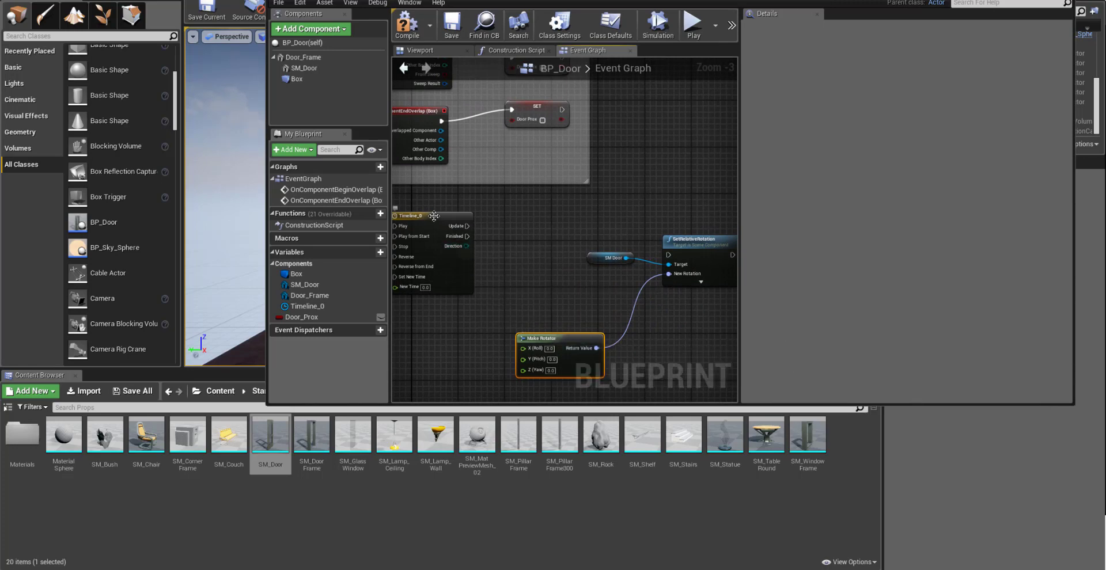
{"action": "mouse_move", "coordinate": [437, 219]}
{"action": "left_mouse_down"}
{"action": "mouse_move", "coordinate": [474, 213]}
{"action": "mouse_move", "coordinate": [456, 213]}
{"action": "left_mouse_up"}
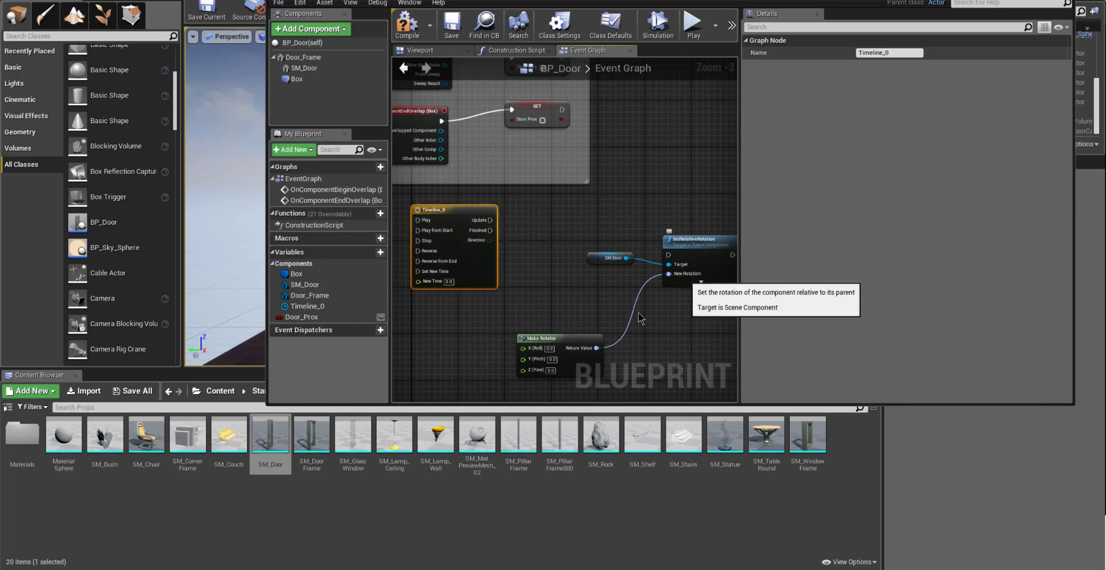
- Open the Timeline_0 node for editing in a wider Blueprint window and add a float track
{"action": "double_click", "coordinate": [451, 210]}
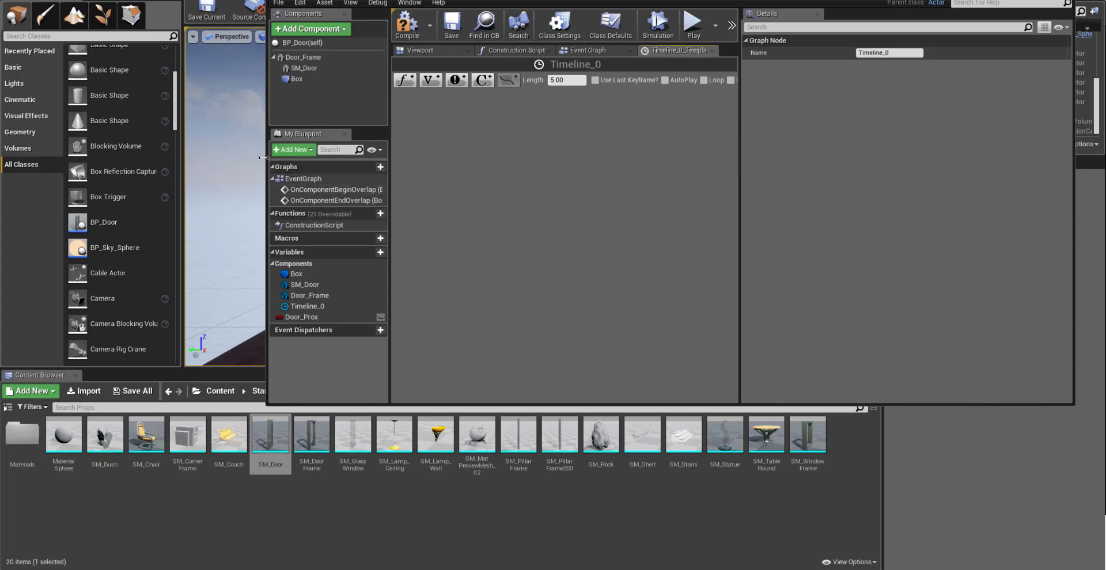
{"action": "left_click_drag", "start_coordinate": [265, 157], "coordinate": [136, 158]}
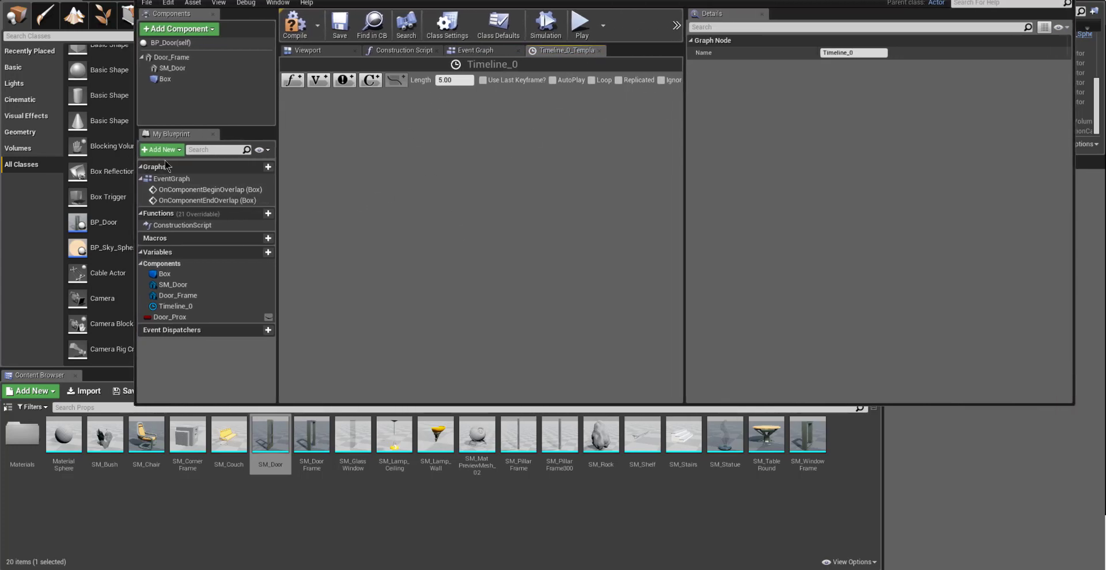
{"action": "left_click", "coordinate": [294, 81]}
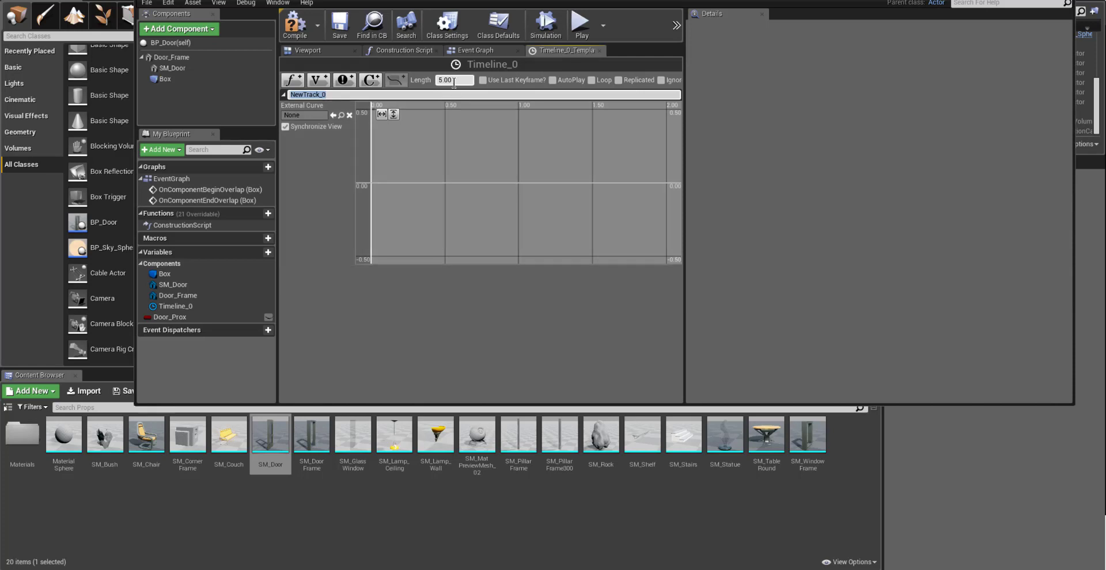
- Add two keys with value 0 near the start and at about 2 seconds on the float curve, and set the first key's time to 0
{"action": "left_click", "coordinate": [373, 184], "text": "shift"}
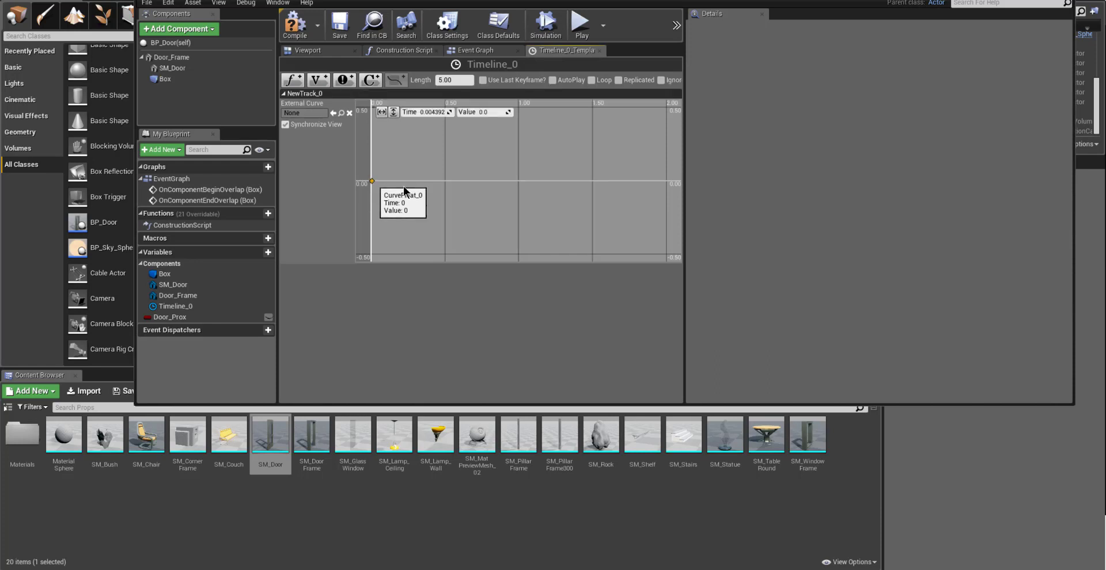
{"action": "left_click", "coordinate": [666, 181], "text": "shift"}
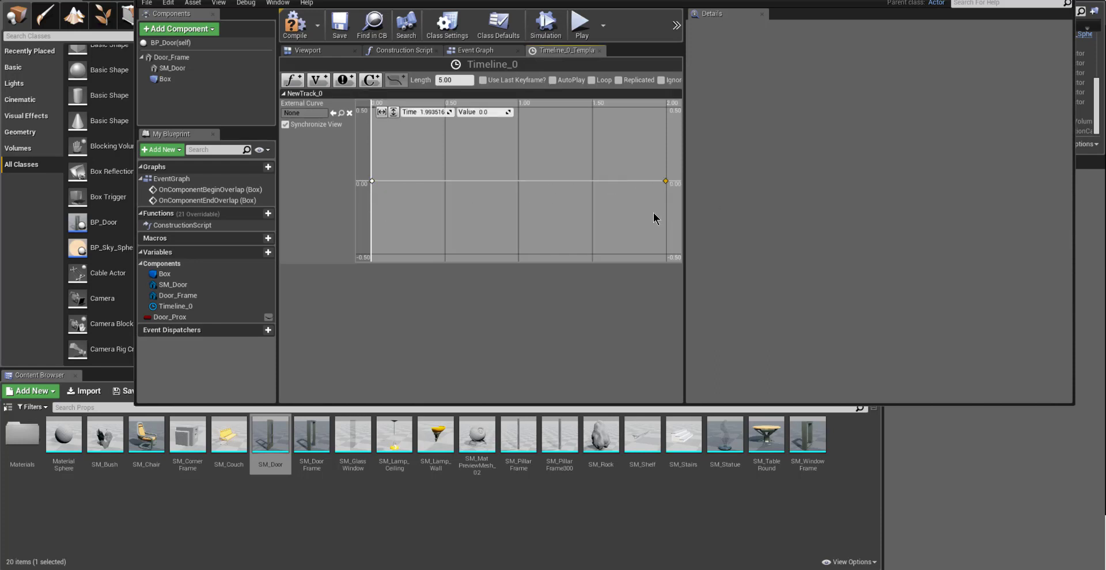
{"action": "left_click", "coordinate": [371, 181]}
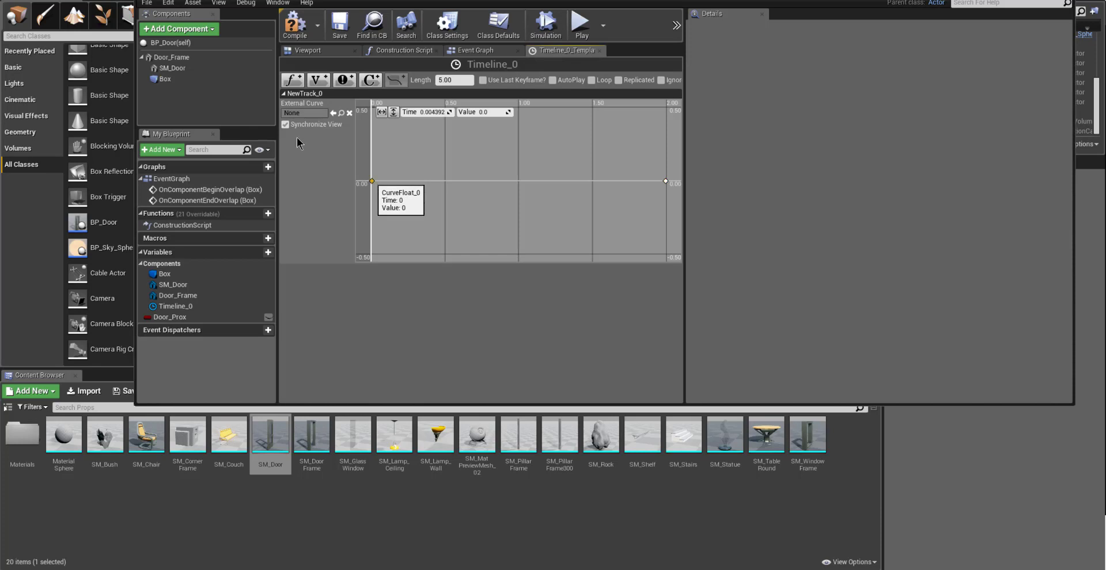
{"action": "left_click", "coordinate": [431, 110]}
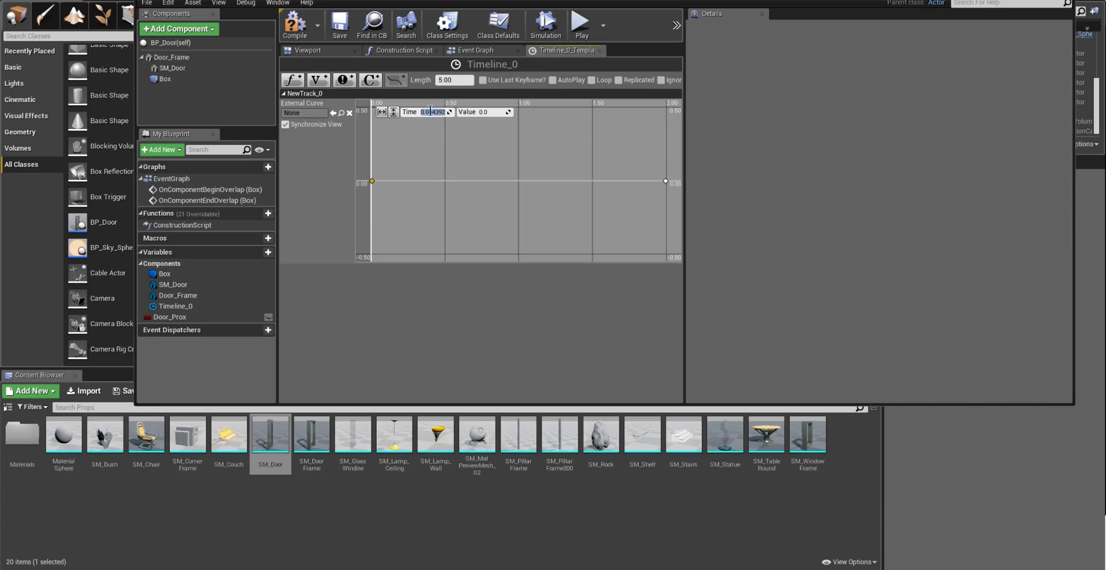
{"action": "type", "text": "0"}
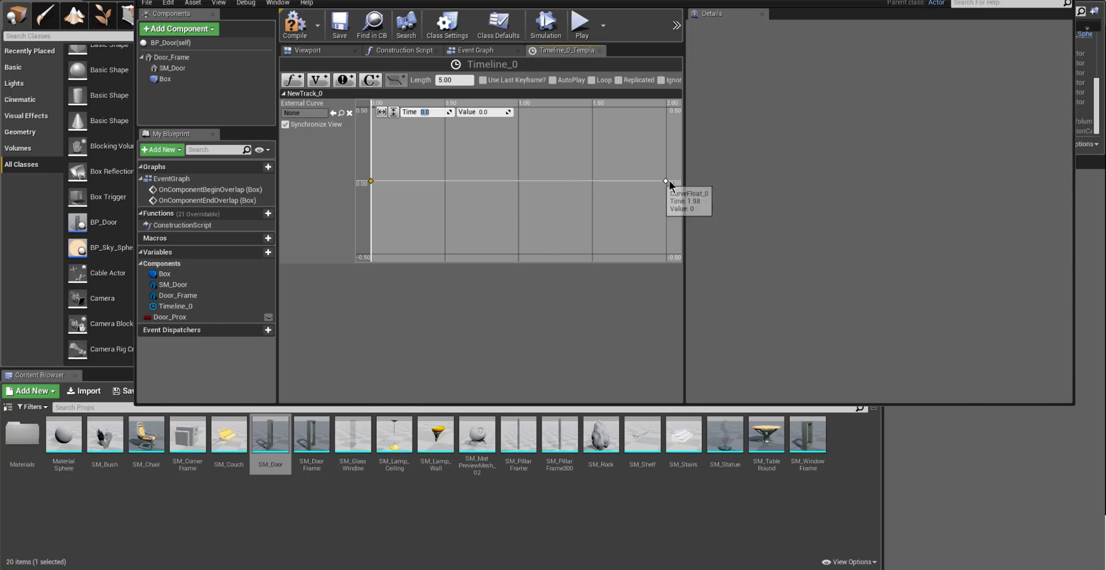
- Set the second curve key to time 2.0 and value -130, and fit the curve vertically in the graph
{"action": "left_click", "coordinate": [667, 181]}
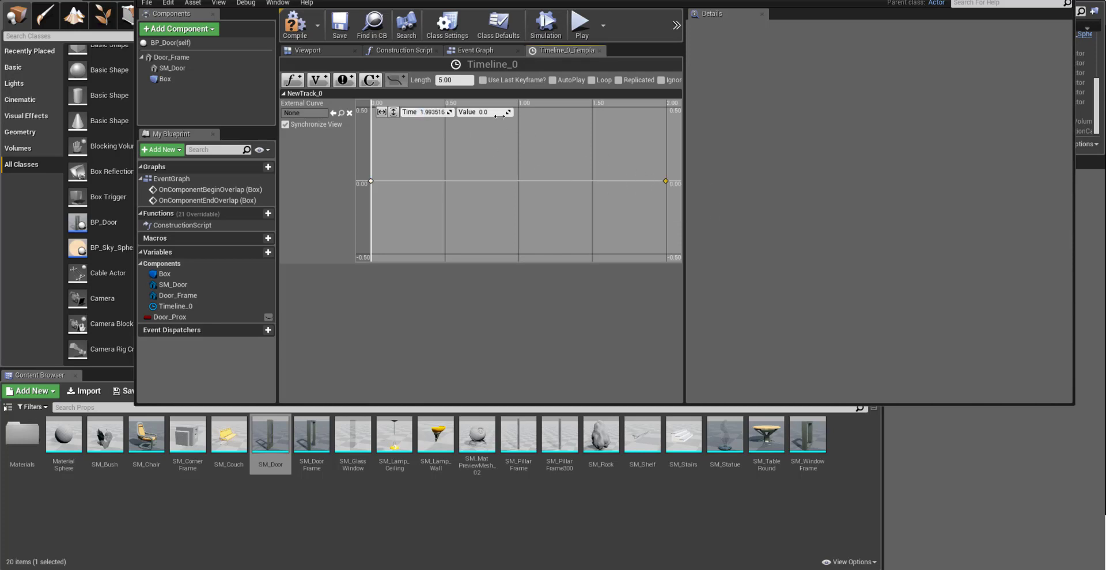
{"action": "left_click", "coordinate": [438, 115]}
{"action": "type", "text": "2.0"}
{"action": "left_click", "coordinate": [482, 112]}
{"action": "type", "text": "-130"}
{"action": "key", "text": "Return"}
{"action": "left_click", "coordinate": [393, 112]}
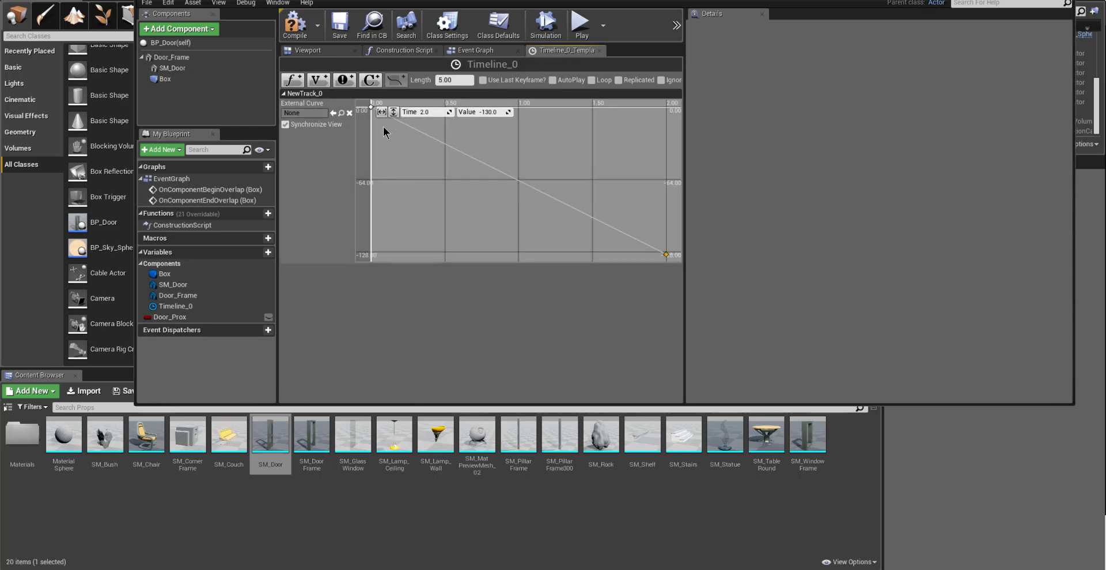
- Widen the timeline editor area and give the curve key at time 0 a smooth, eased interpolation
{"action": "left_click_drag", "start_coordinate": [689, 231], "coordinate": [920, 230]}
{"action": "right_click_drag", "start_coordinate": [497, 181], "coordinate": [463, 195]}
{"action": "scroll", "coordinate": [488, 201], "scroll_direction": "down", "scroll_amount": 1}
{"action": "scroll", "coordinate": [488, 202], "scroll_direction": "down", "scroll_amount": 1}
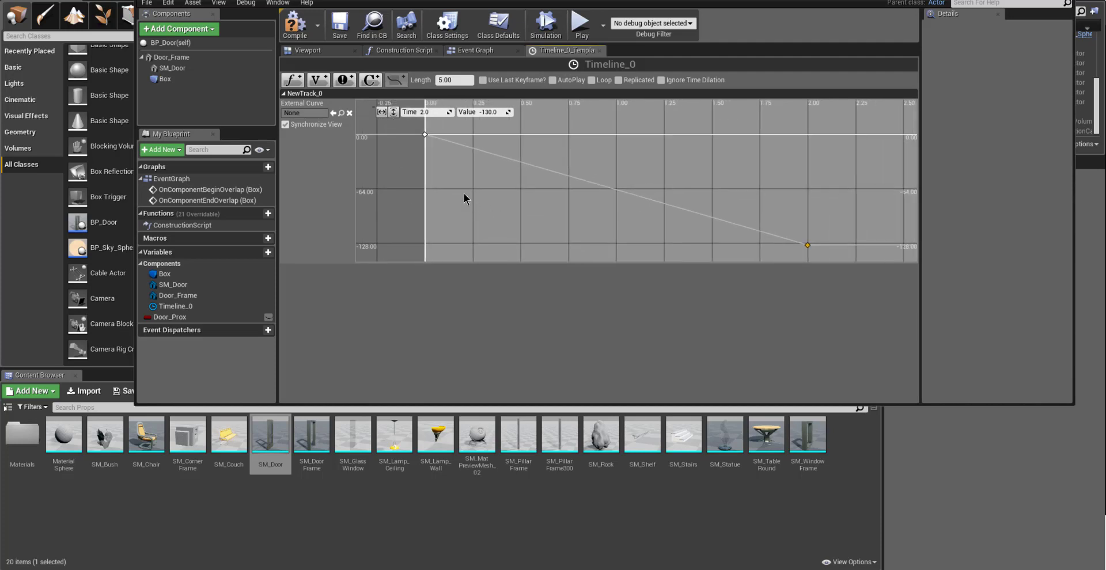
{"action": "left_click", "coordinate": [426, 135]}
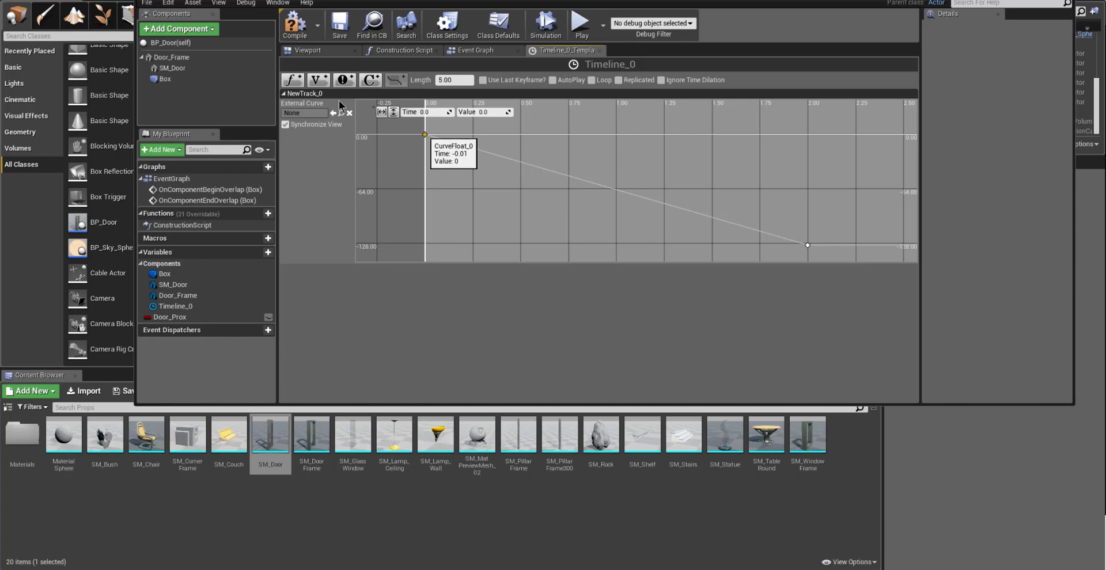
{"action": "right_click", "coordinate": [425, 136]}
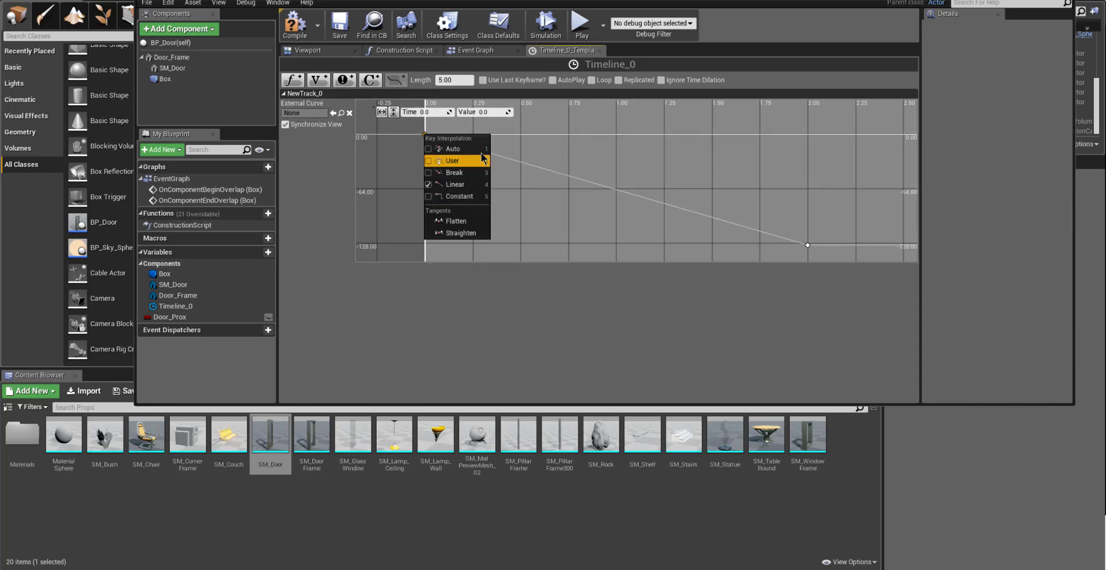
{"action": "left_click", "coordinate": [423, 140]}
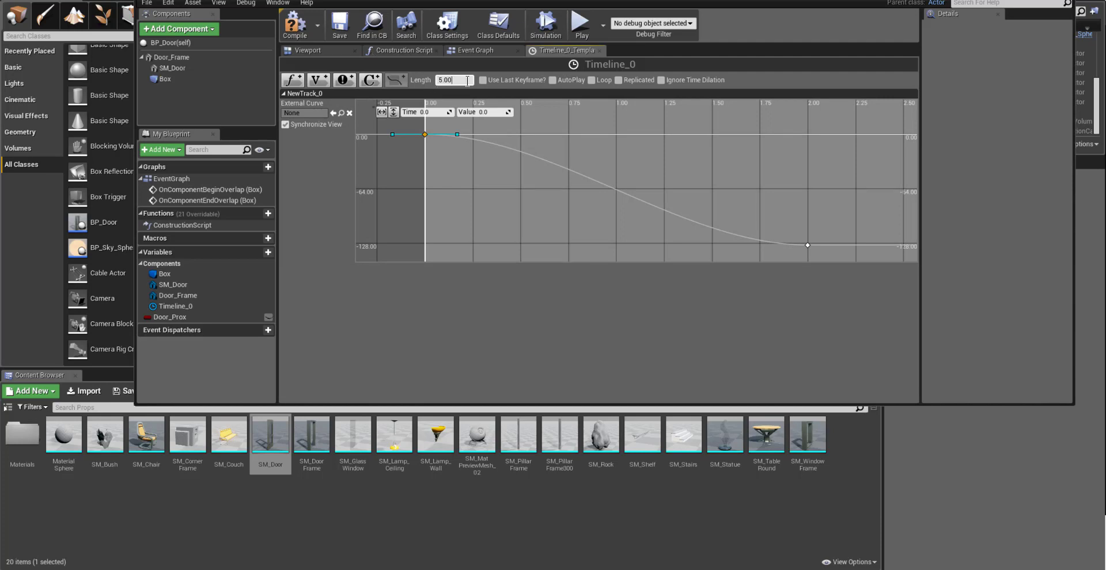
- Set the length of Timeline_0 to 2.00 and close the timeline editor to return to the event graph
{"action": "left_click_drag", "start_coordinate": [374, 58], "coordinate": [348, 55]}
{"action": "key", "text": "Return"}
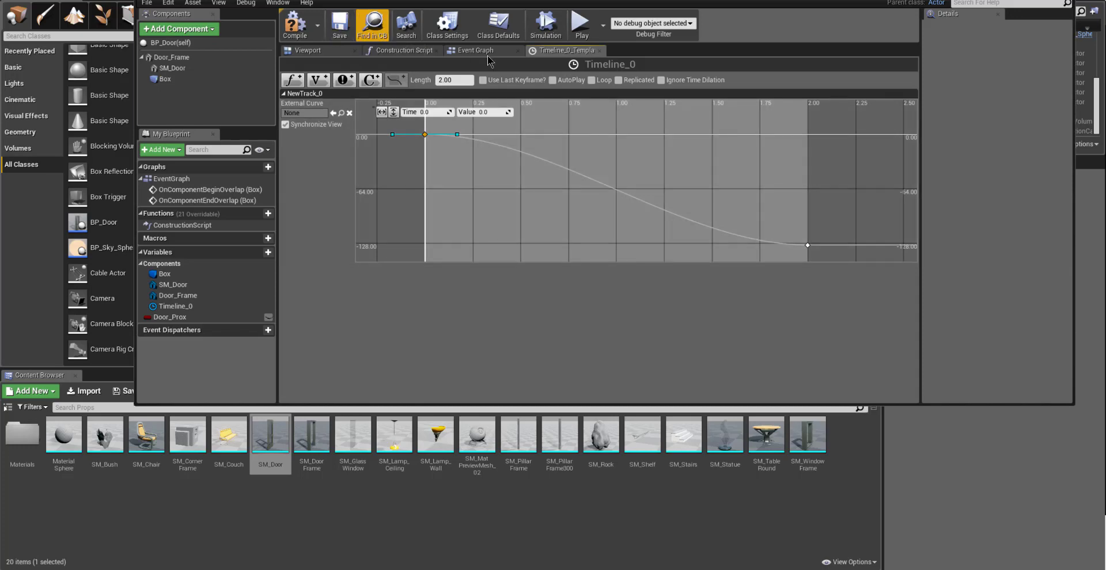
{"action": "left_click", "coordinate": [599, 51]}
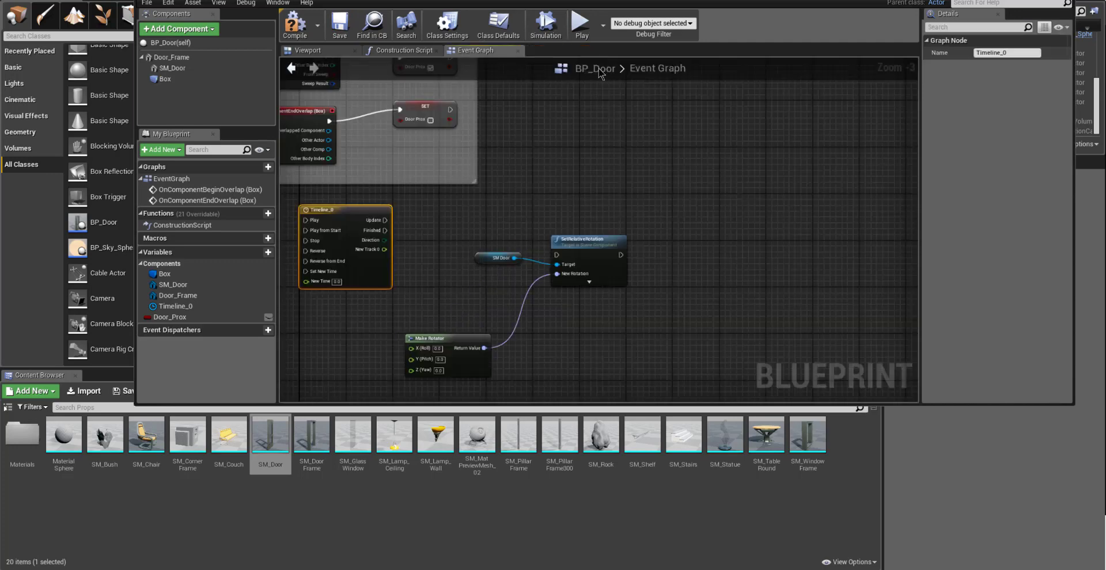
- Reopen Timeline_0, rename its float track to DoorRotation, and return to the event graph
{"action": "right_click_drag", "start_coordinate": [463, 280], "coordinate": [577, 234]}
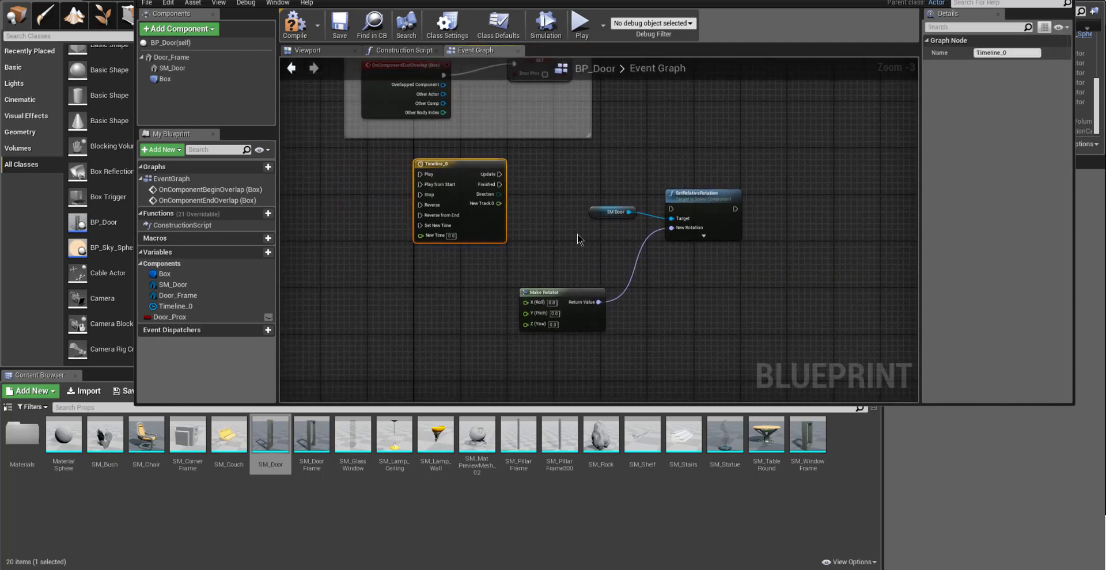
{"action": "left_click_drag", "start_coordinate": [473, 162], "coordinate": [456, 163]}
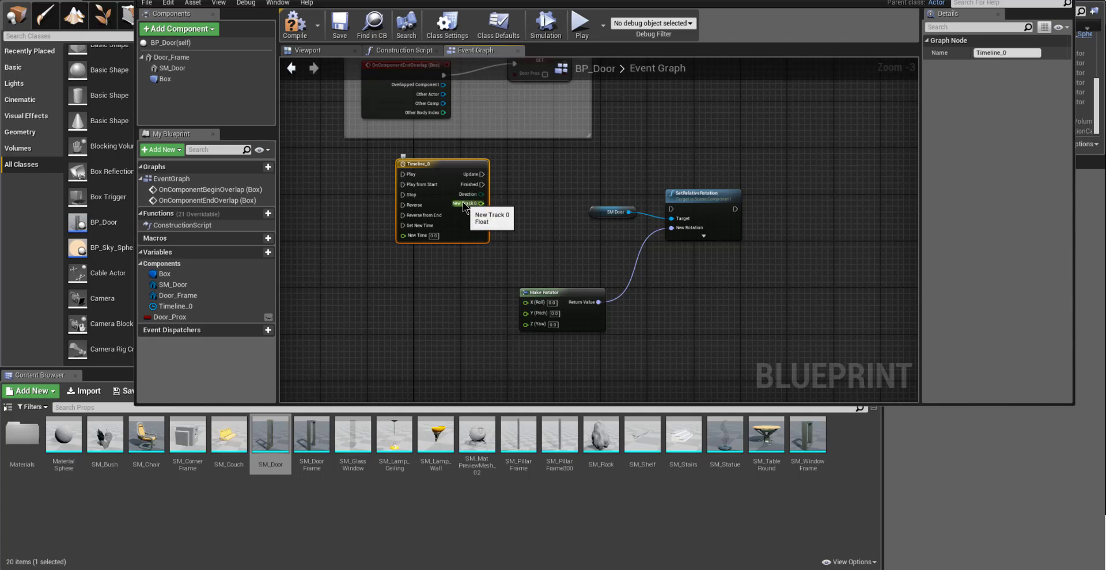
{"action": "double_click", "coordinate": [442, 164]}
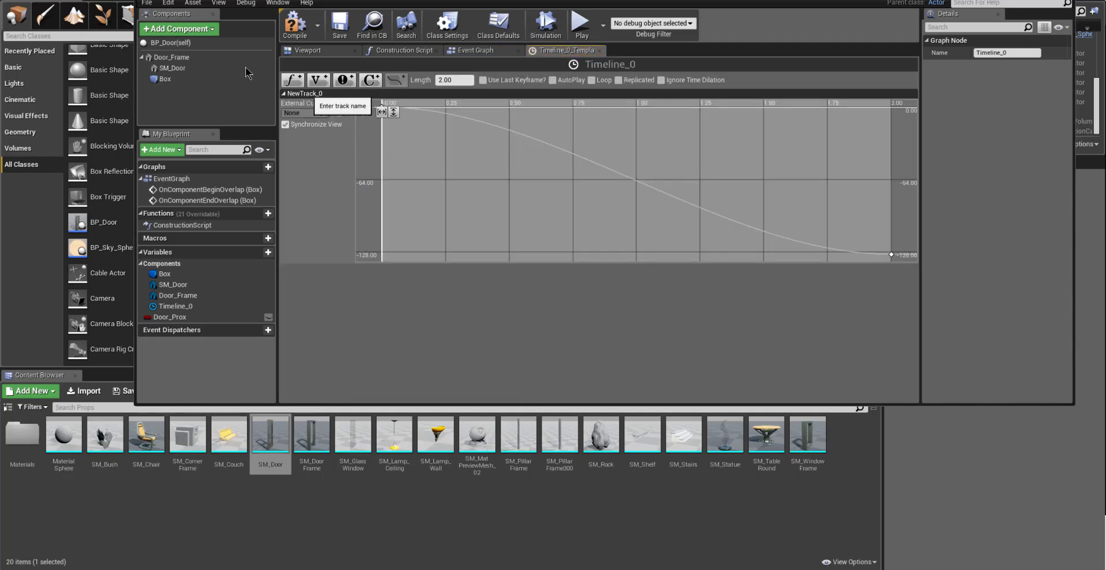
{"action": "double_click", "coordinate": [308, 93]}
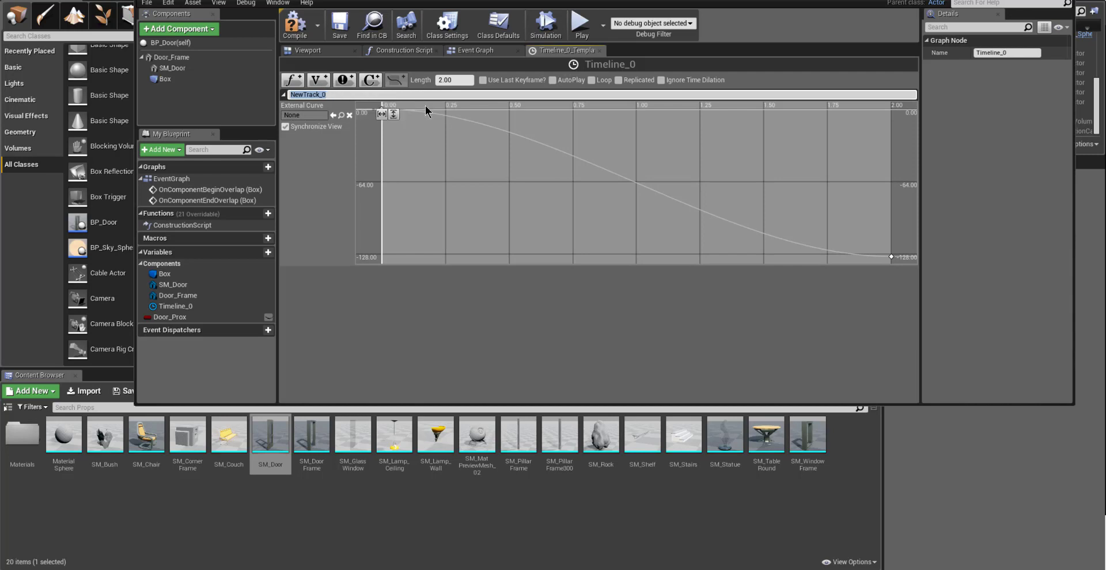
{"action": "type", "text": "DoorRotation"}
{"action": "key", "text": "Return"}
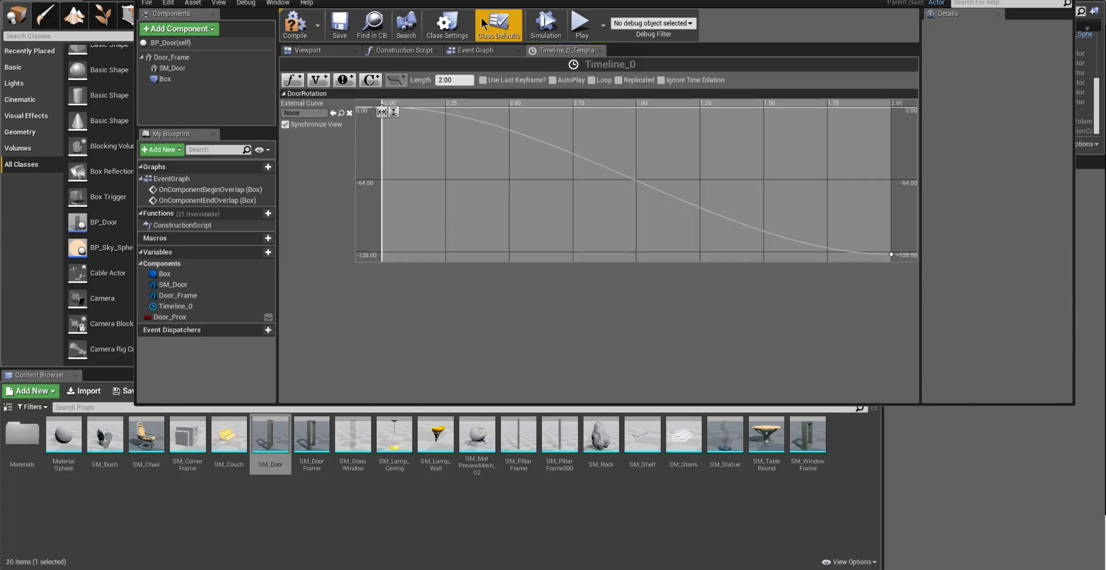
{"action": "left_click", "coordinate": [600, 51]}
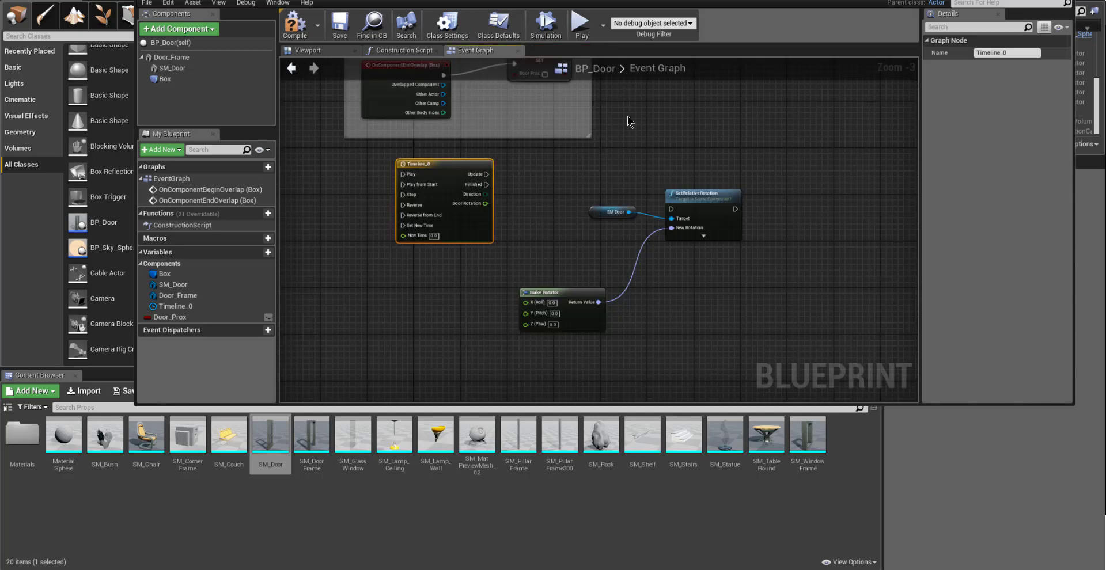
- Spread the nodes slightly by moving SetRelativeRotation up and to the right, Timeline_0 left and the SM Door reference right
{"action": "scroll", "coordinate": [499, 214], "scroll_direction": "up", "scroll_amount": 3}
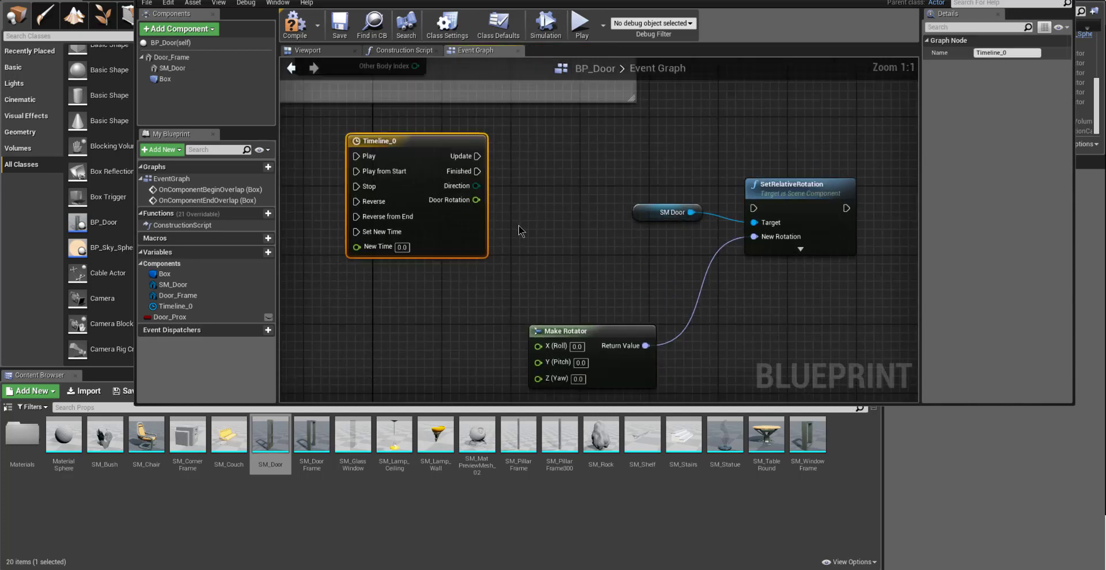
{"action": "right_click_drag", "start_coordinate": [519, 226], "coordinate": [524, 205]}
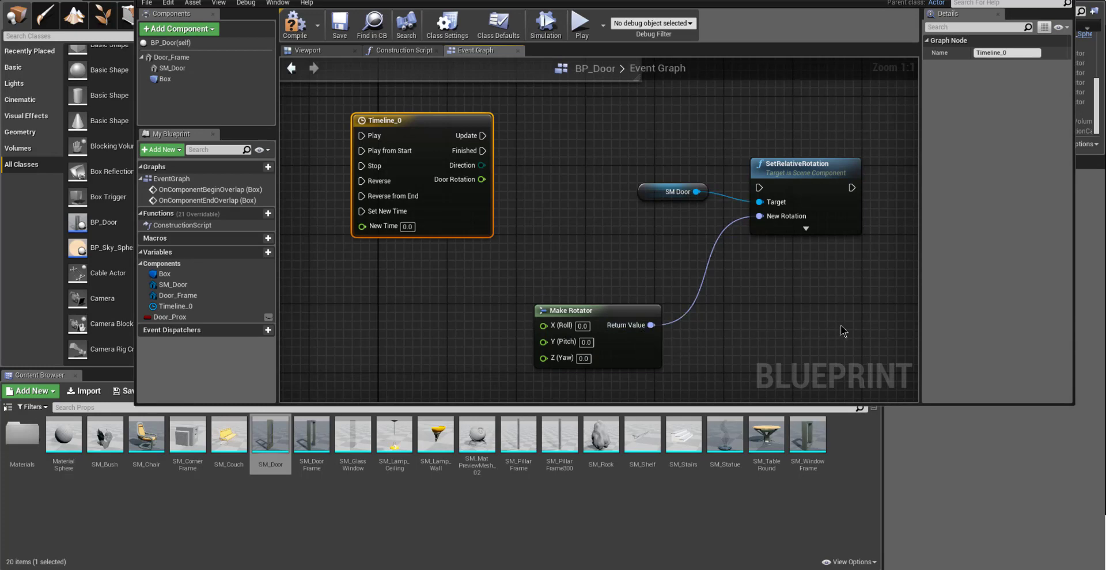
{"action": "left_click_drag", "start_coordinate": [805, 165], "coordinate": [814, 156]}
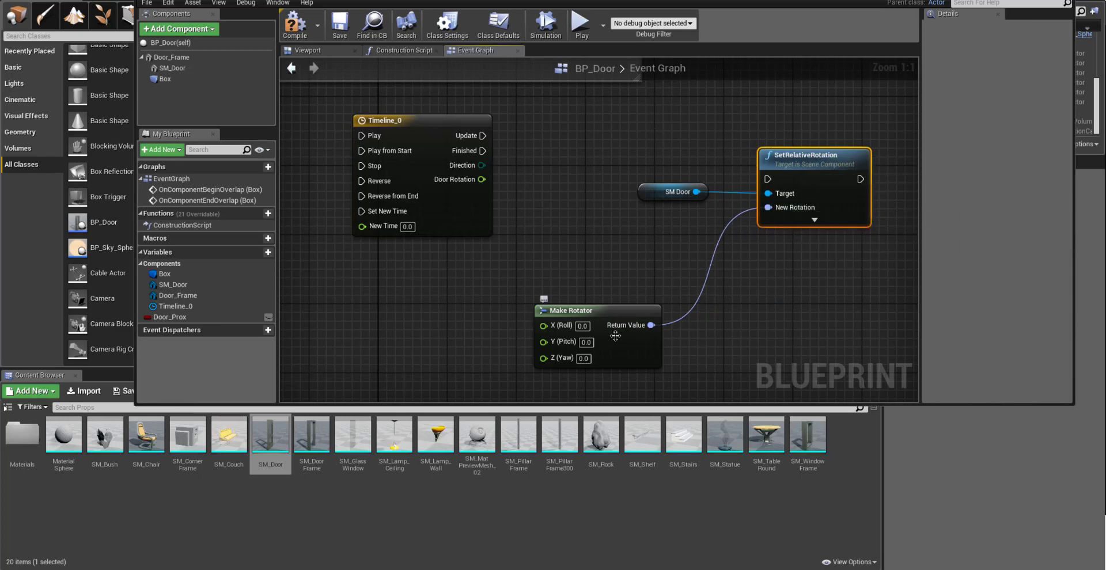
{"action": "left_click_drag", "start_coordinate": [443, 136], "coordinate": [418, 137]}
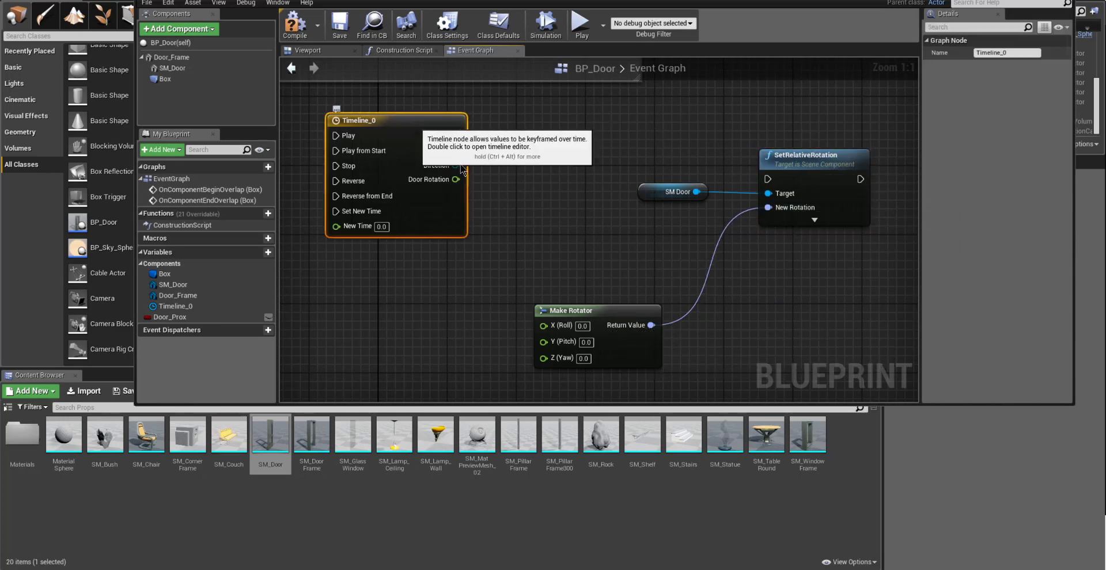
{"action": "left_click", "coordinate": [665, 197]}
{"action": "left_click_drag", "start_coordinate": [665, 197], "coordinate": [674, 197]}
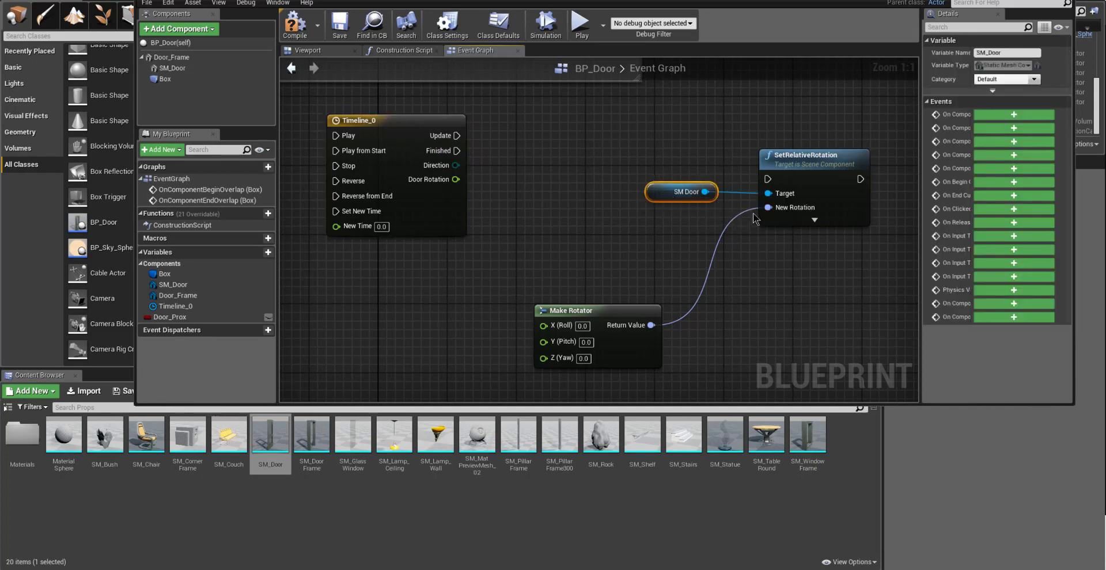
{"action": "scroll", "coordinate": [605, 187], "scroll_direction": "down", "scroll_amount": 6}
{"action": "scroll", "coordinate": [605, 185], "scroll_direction": "up", "scroll_amount": 4}
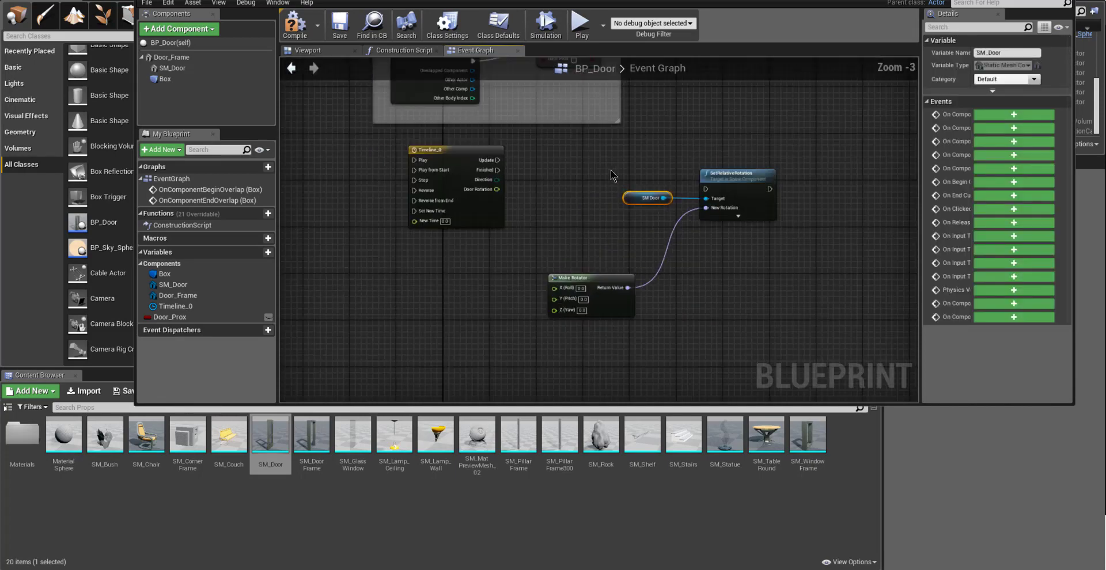
{"action": "right_click_drag", "start_coordinate": [610, 164], "coordinate": [669, 173]}
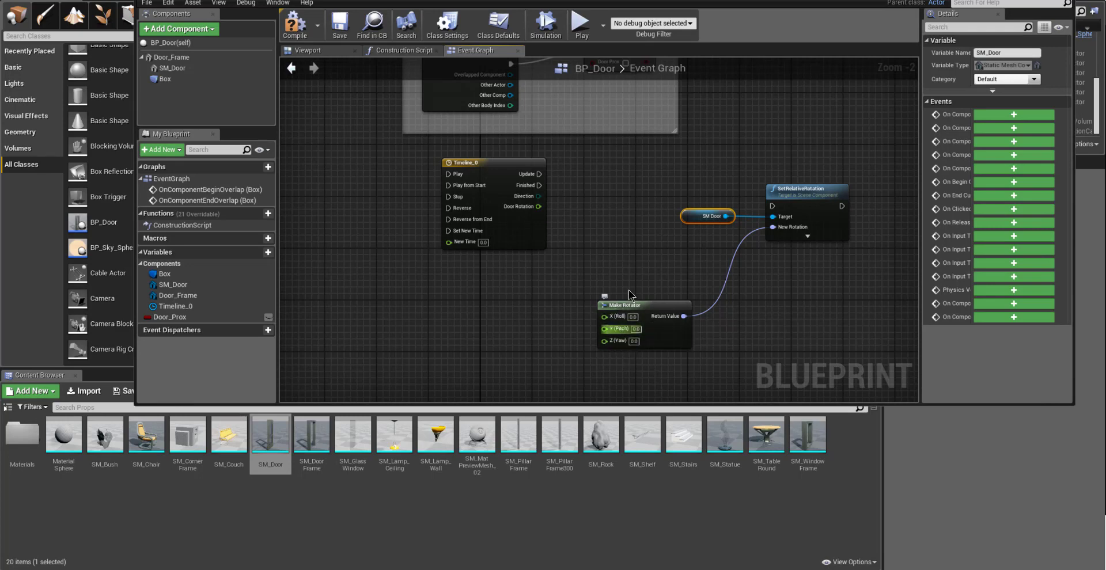
{"action": "scroll", "coordinate": [629, 294], "scroll_direction": "up", "scroll_amount": 2}
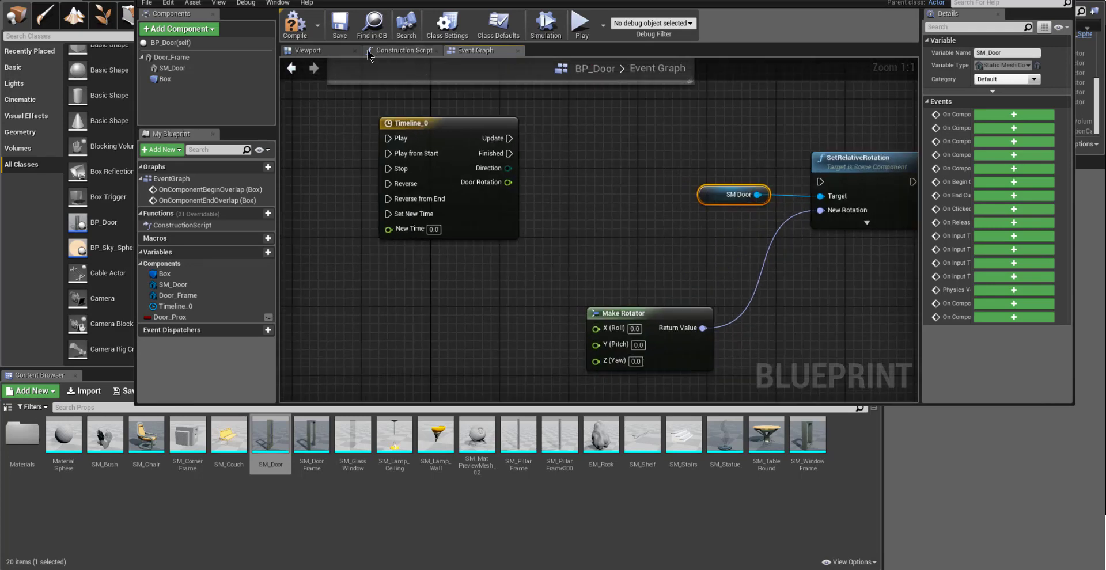
- Check the door's orientation in the component viewport and connect Timeline_0's Door Rotation output to Make Rotator's Z (Yaw) input
{"action": "left_click", "coordinate": [322, 50]}
{"action": "left_click", "coordinate": [532, 270]}
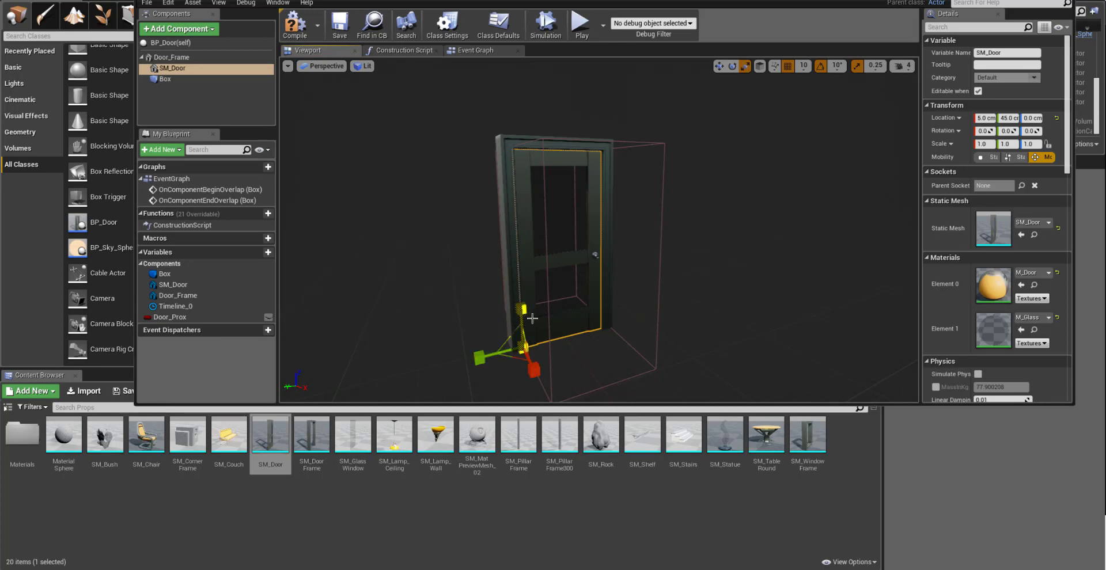
{"action": "left_click", "coordinate": [475, 50]}
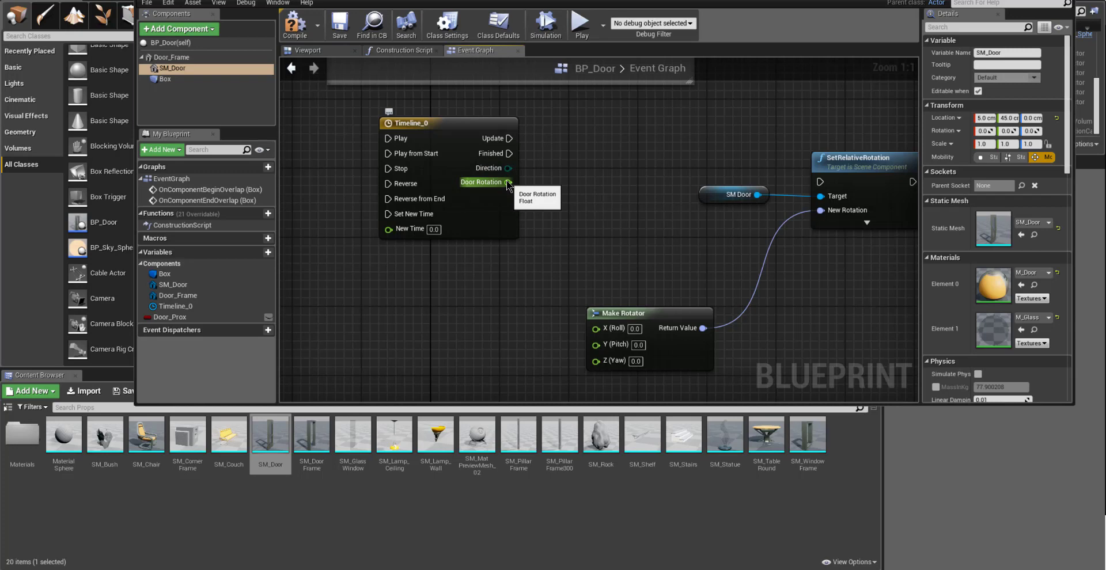
{"action": "left_click_drag", "start_coordinate": [508, 182], "coordinate": [594, 364]}
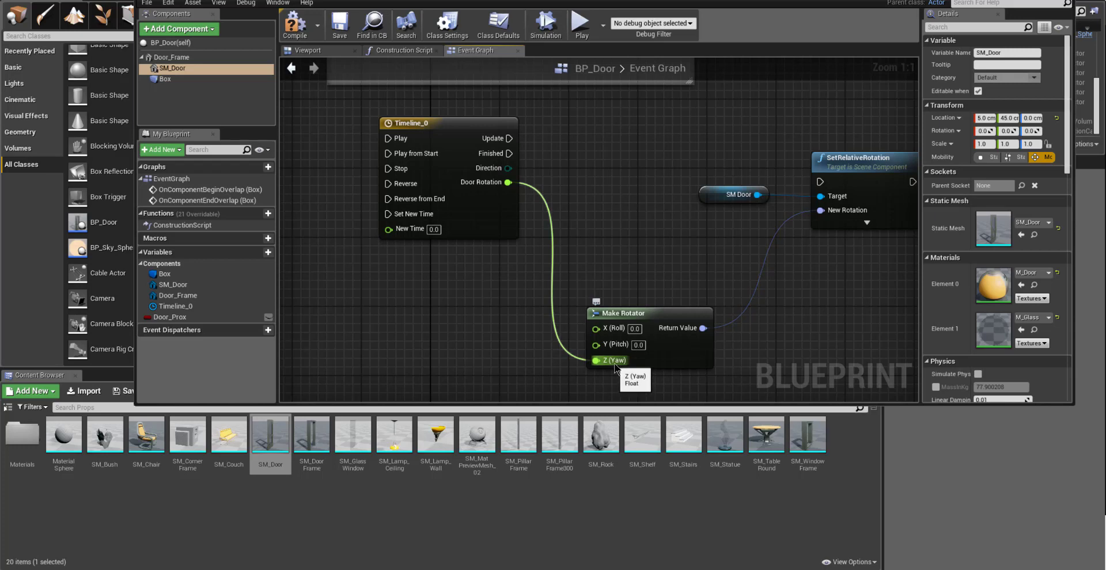
- Move SetRelativeRotation, the SM Door reference, Make Rotator and Timeline_0 to the right, clear of the Near_Door comment box
{"action": "scroll", "coordinate": [752, 320], "scroll_direction": "down", "scroll_amount": 2}
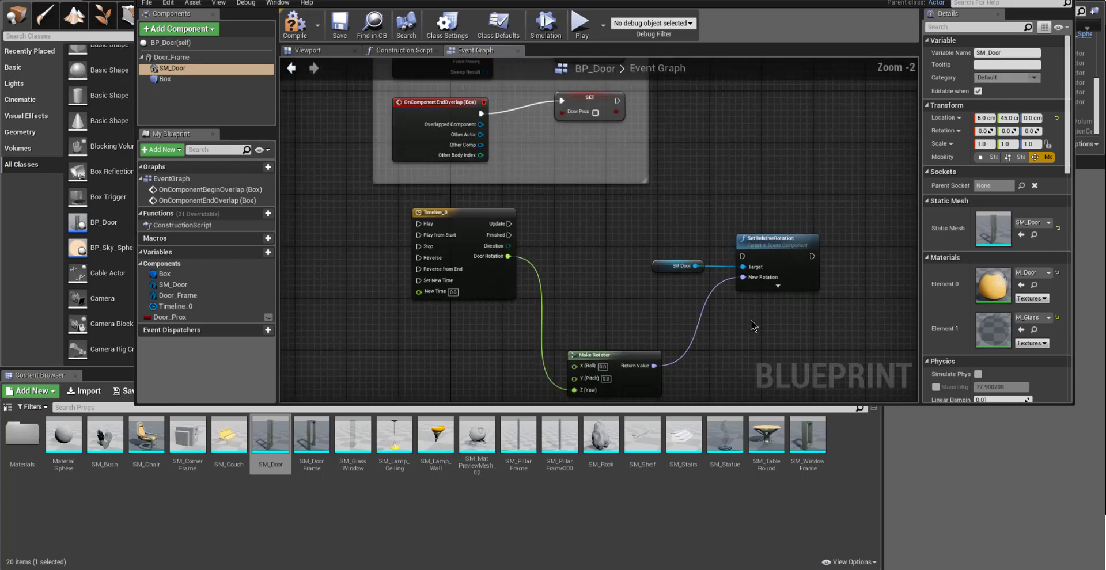
{"action": "right_click_drag", "start_coordinate": [598, 275], "coordinate": [742, 295]}
{"action": "right_click_drag", "start_coordinate": [718, 251], "coordinate": [464, 262]}
{"action": "left_click_drag", "start_coordinate": [649, 271], "coordinate": [783, 244]}
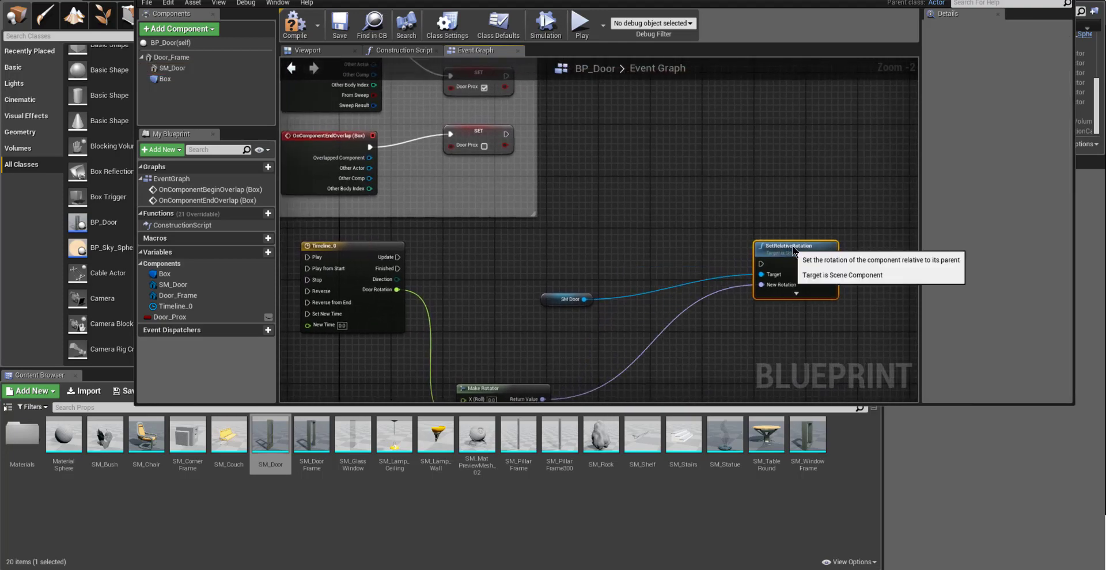
{"action": "left_click_drag", "start_coordinate": [567, 293], "coordinate": [714, 221]}
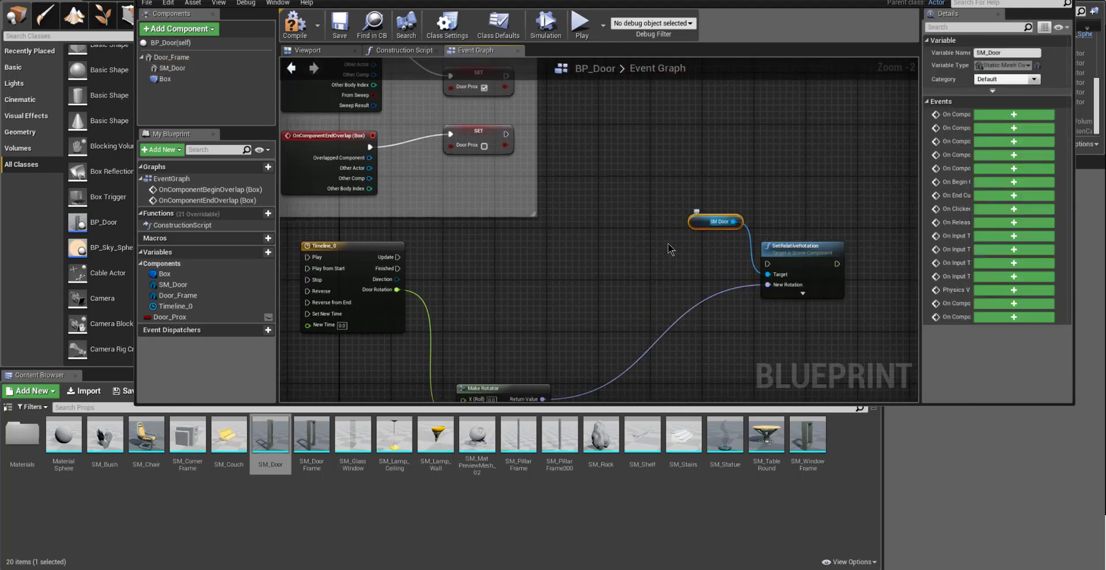
{"action": "left_click_drag", "start_coordinate": [501, 390], "coordinate": [687, 319]}
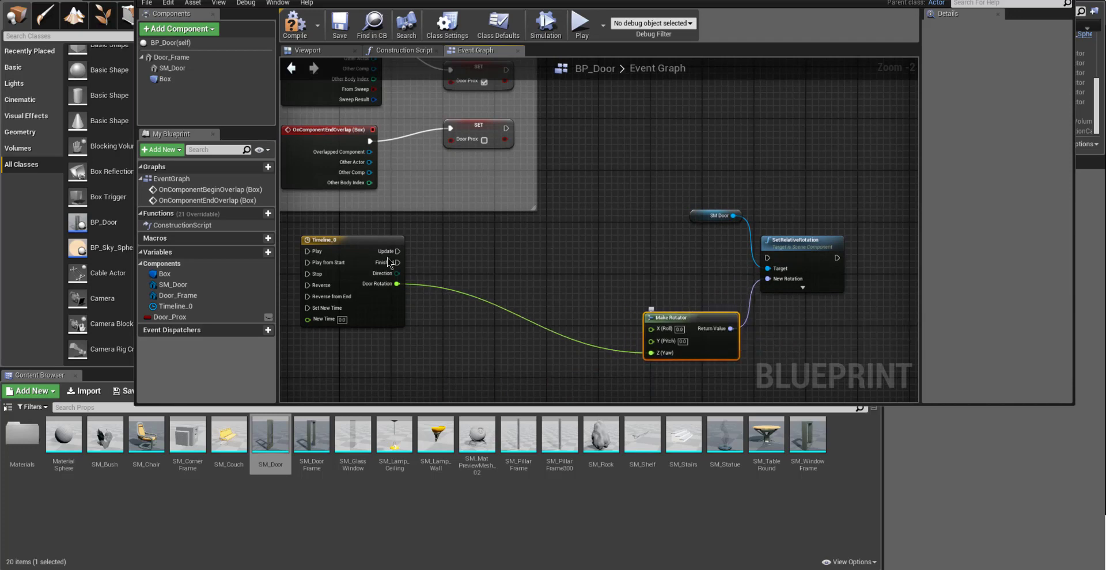
{"action": "left_click_drag", "start_coordinate": [374, 241], "coordinate": [611, 235]}
- Connect the begin-overlap SET node to Timeline_0's Play and the lowered end-overlap SET node to its Reverse, and compile the Blueprint
{"action": "right_click_drag", "start_coordinate": [588, 162], "coordinate": [641, 239]}
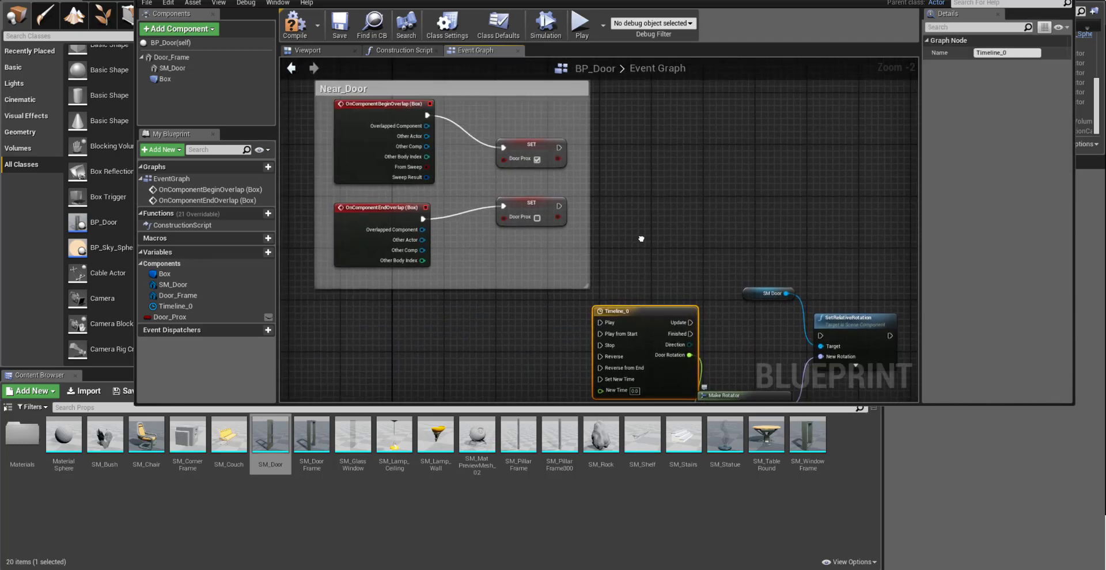
{"action": "left_click_drag", "start_coordinate": [560, 148], "coordinate": [598, 324]}
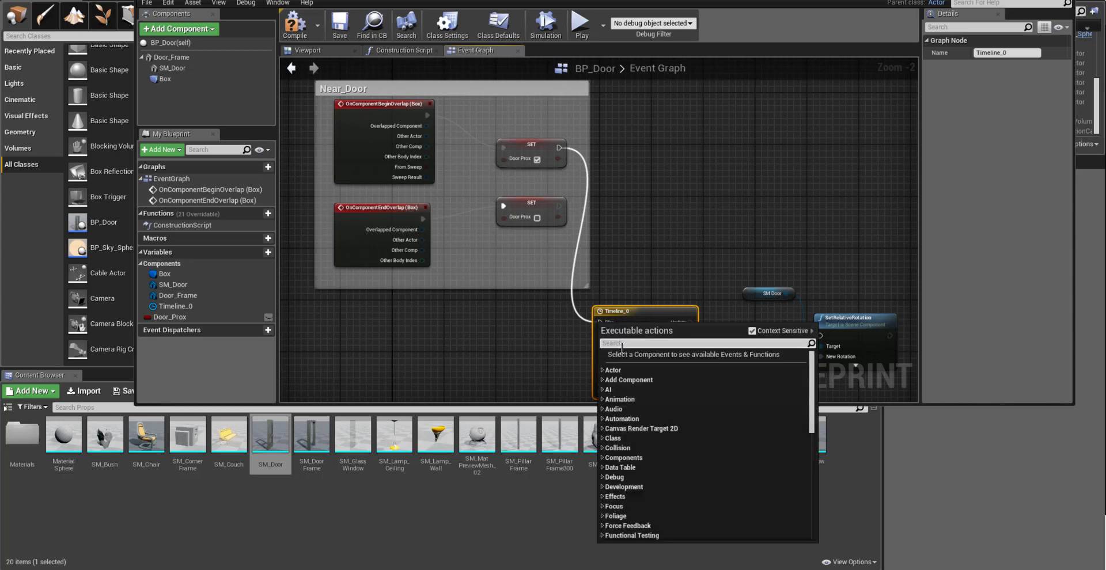
{"action": "left_click", "coordinate": [634, 278]}
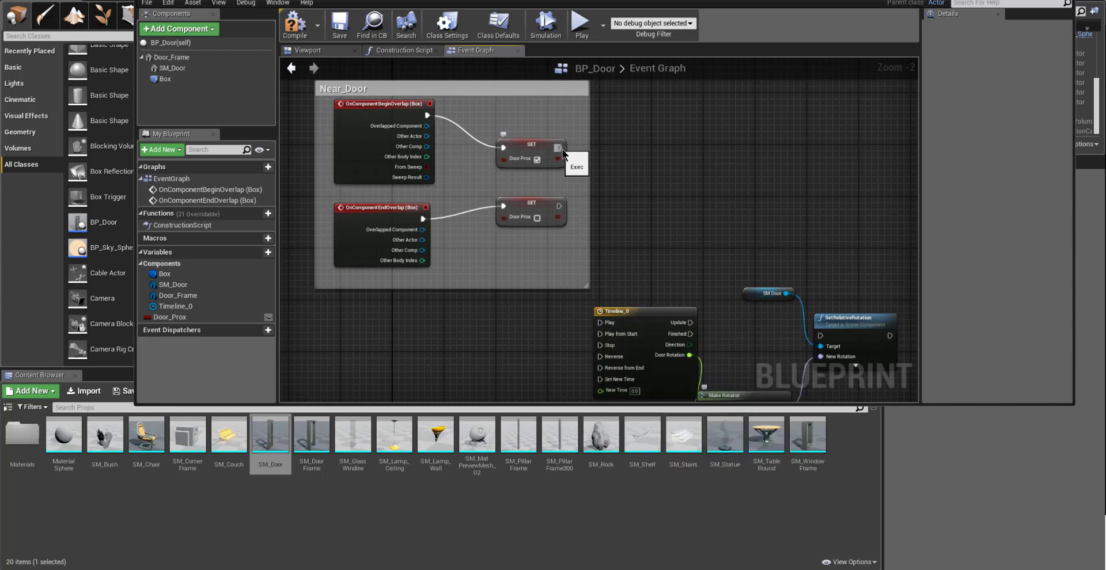
{"action": "left_click_drag", "start_coordinate": [560, 148], "coordinate": [601, 323]}
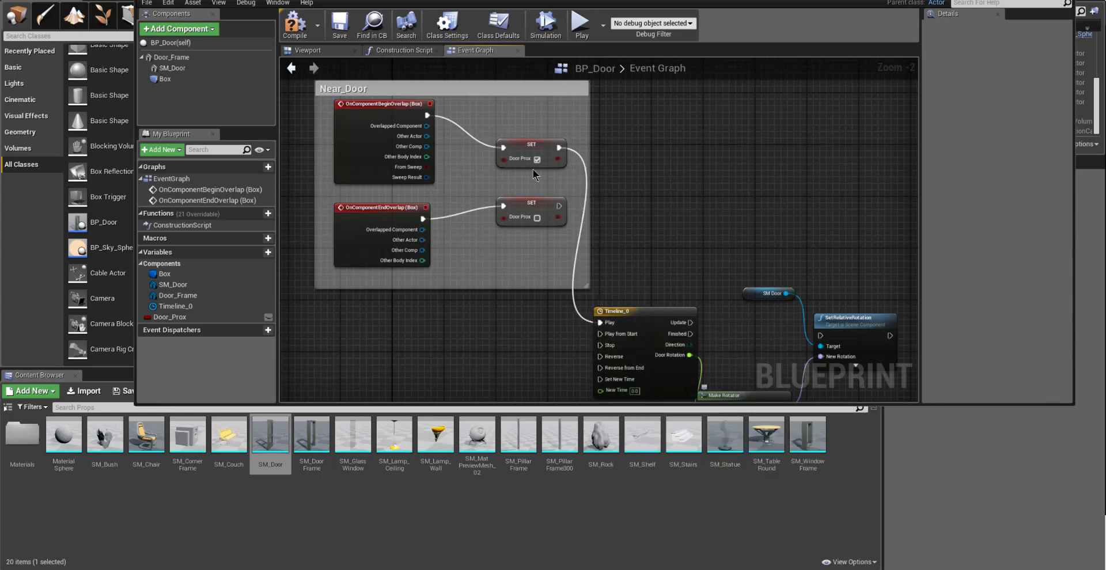
{"action": "left_click_drag", "start_coordinate": [537, 201], "coordinate": [600, 356]}
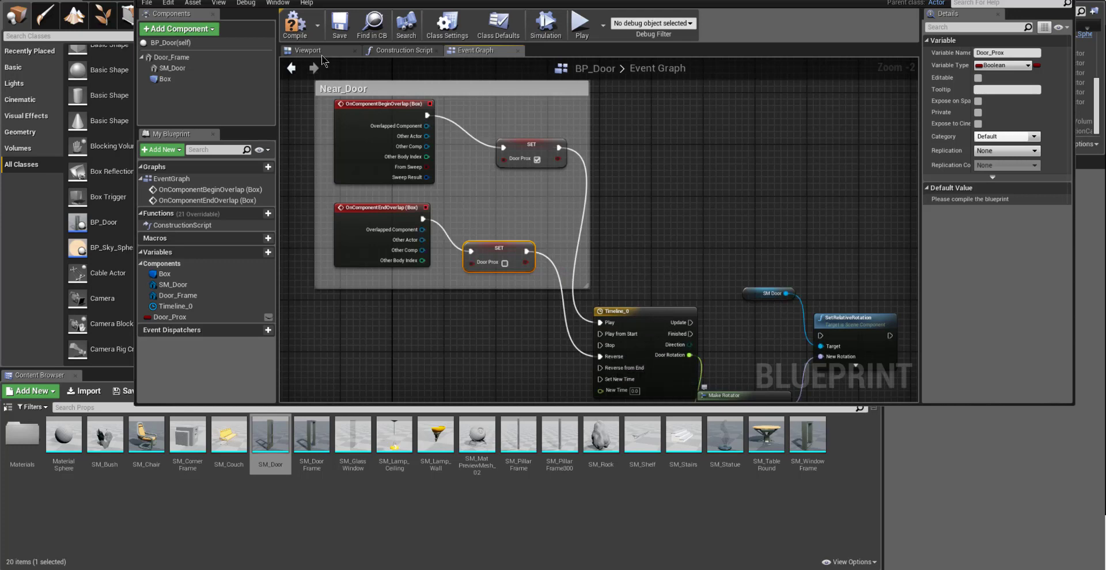
{"action": "left_click", "coordinate": [298, 29]}
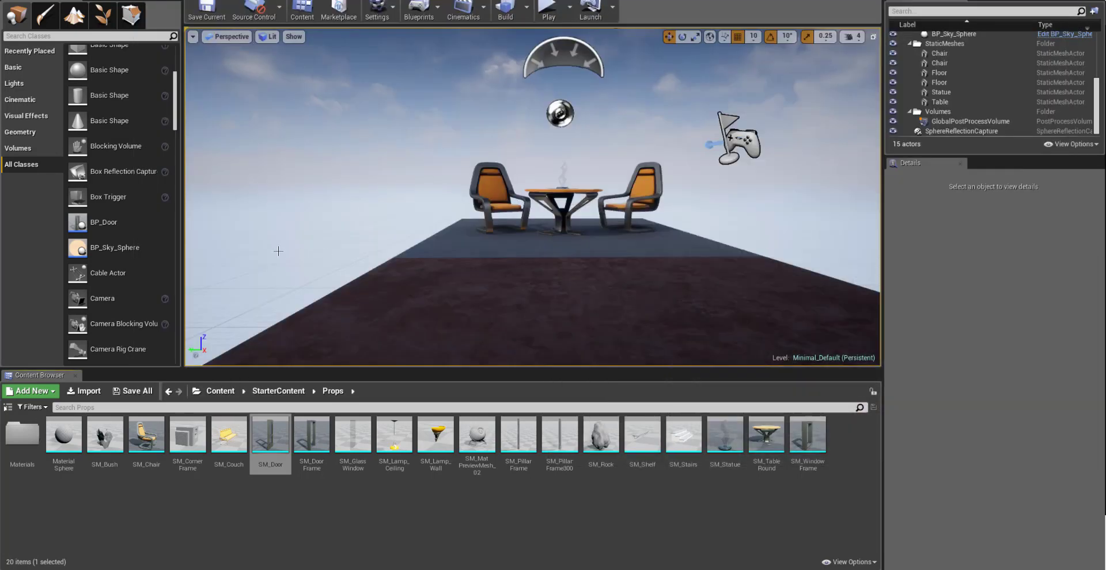
- Look through StarterContent's Blueprints and Props folders for BP_Door and shift the Blueprint editor window clear of the Content Browser
{"action": "left_click", "coordinate": [278, 392]}
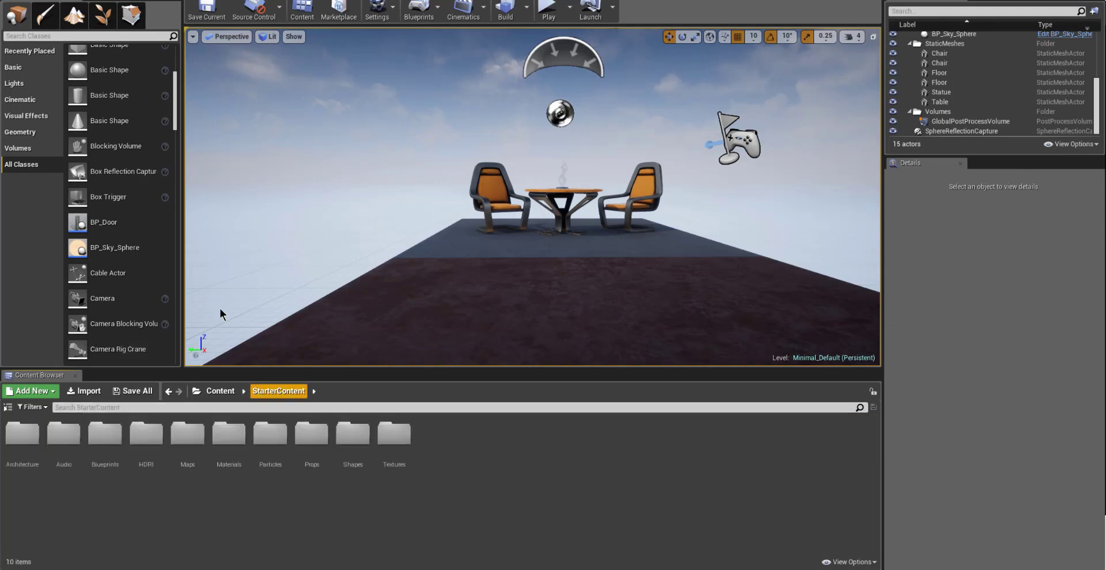
{"action": "double_click", "coordinate": [105, 433]}
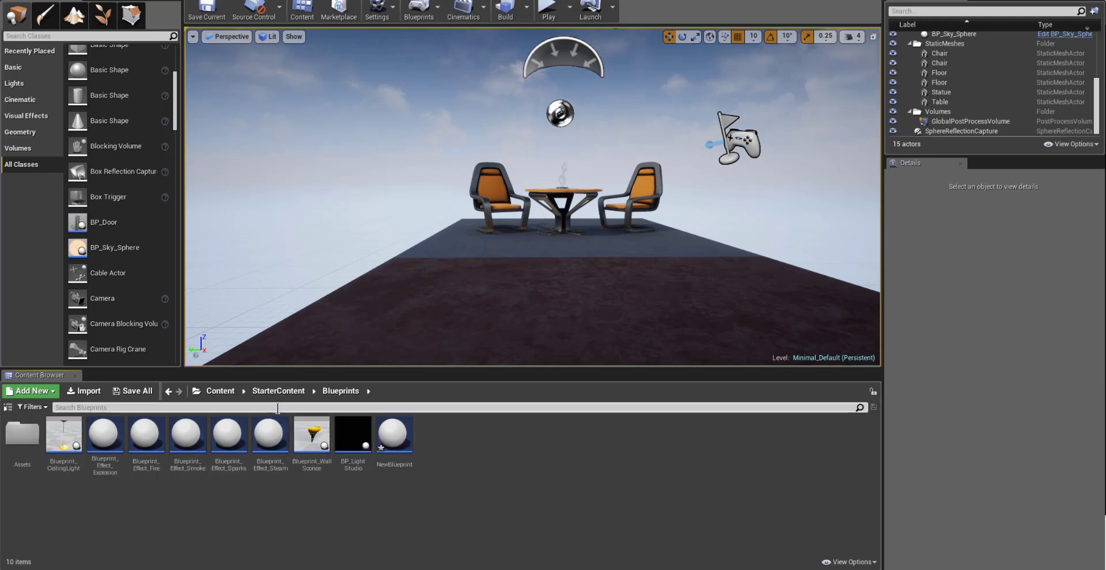
{"action": "left_click", "coordinate": [289, 391]}
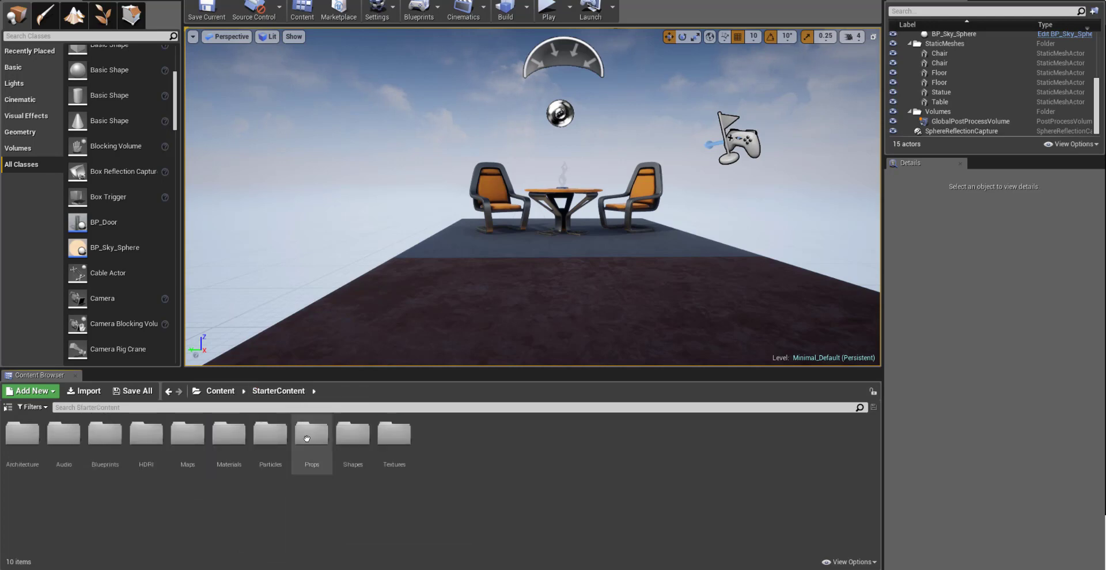
{"action": "double_click", "coordinate": [104, 435]}
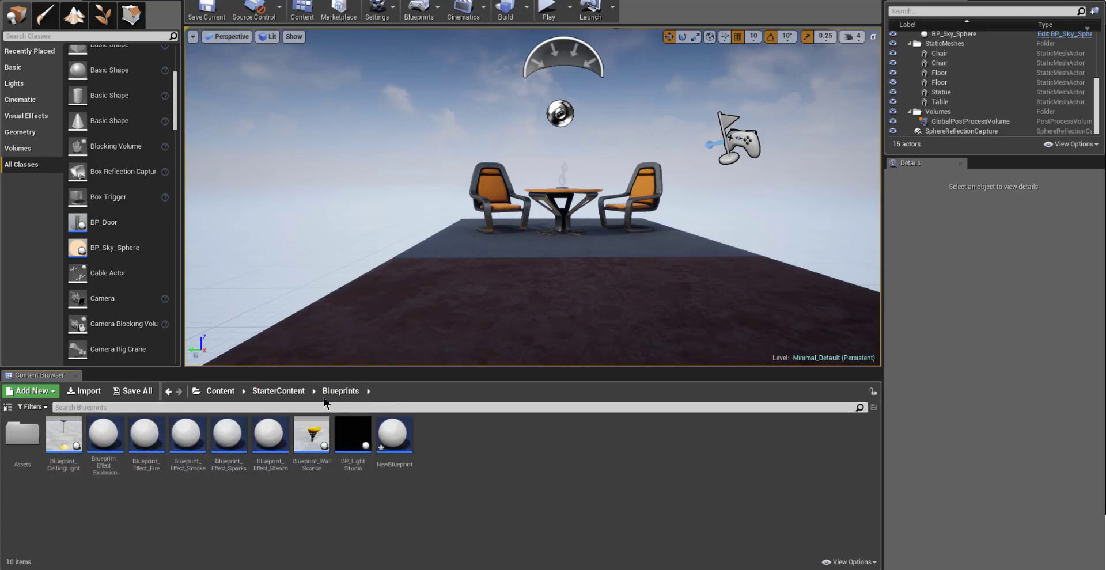
{"action": "left_click", "coordinate": [278, 391]}
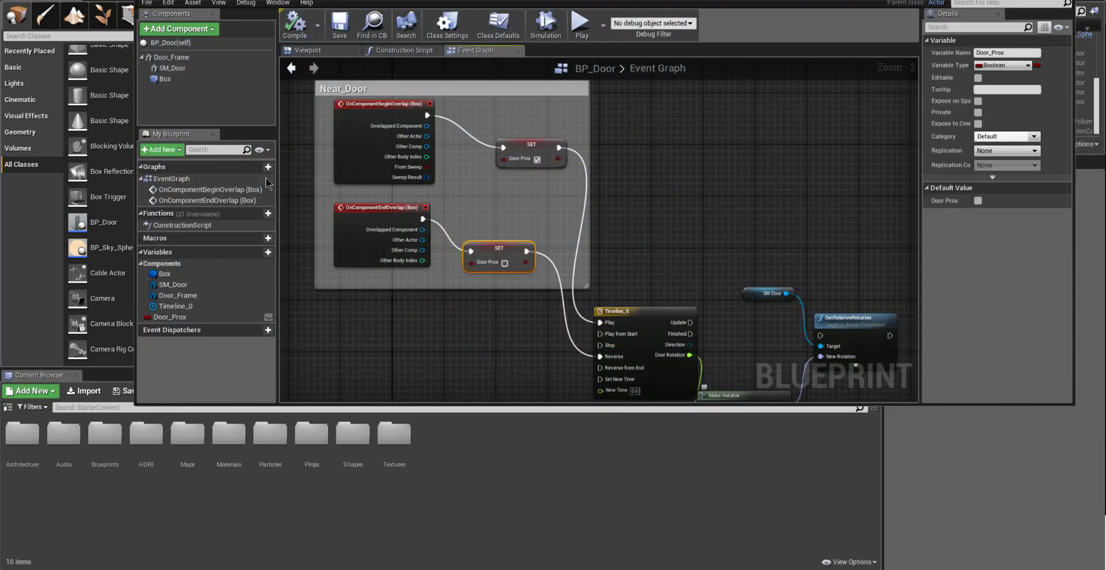
{"action": "left_click", "coordinate": [340, 26]}
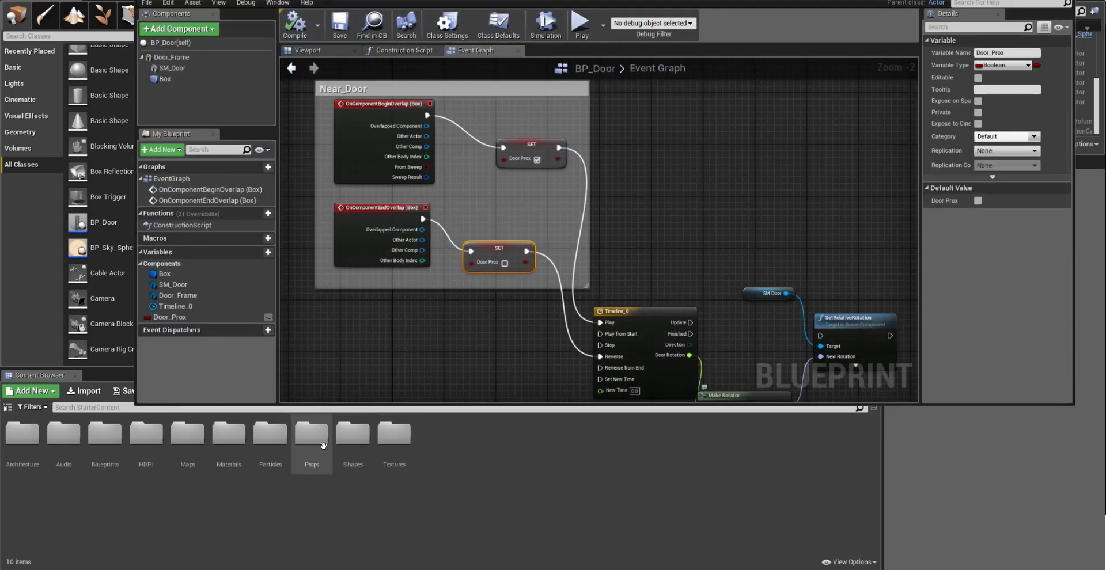
{"action": "double_click", "coordinate": [328, 464]}
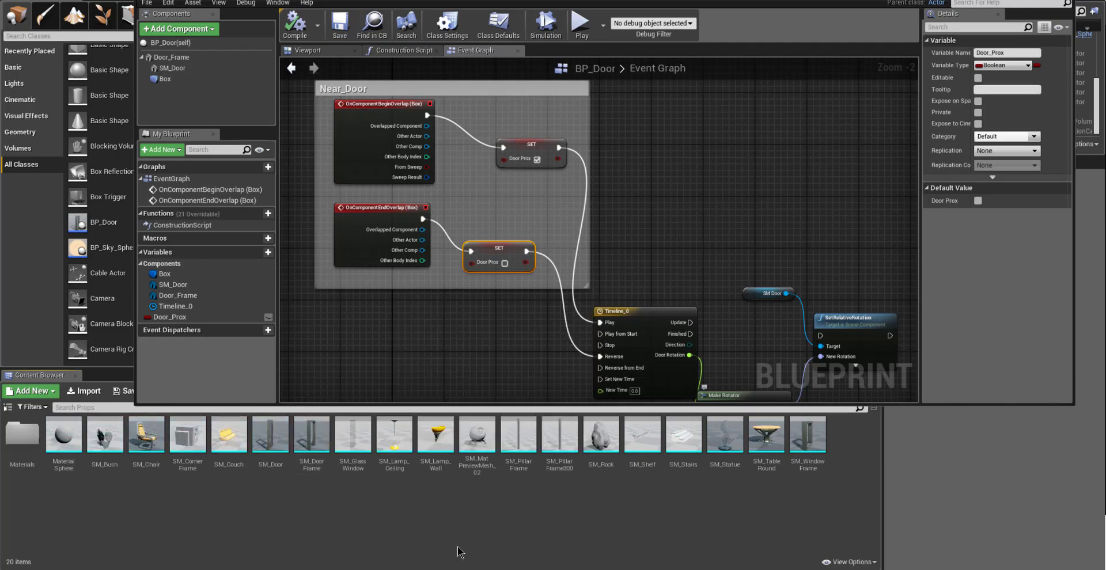
{"action": "left_click", "coordinate": [97, 468]}
{"action": "left_click_drag", "start_coordinate": [450, 1], "coordinate": [488, 498]}
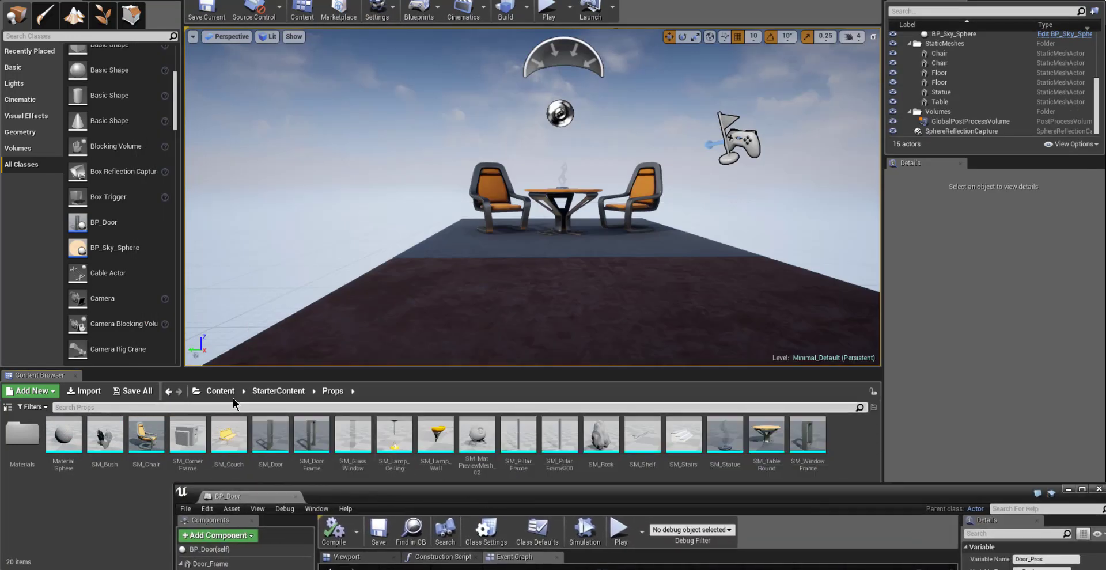
- Search for BP_Door in StarterContent's Blueprints folder and in the whole Content folder, and clear the search
{"action": "left_click", "coordinate": [278, 391]}
{"action": "left_click", "coordinate": [105, 436]}
{"action": "double_click", "coordinate": [105, 436]}
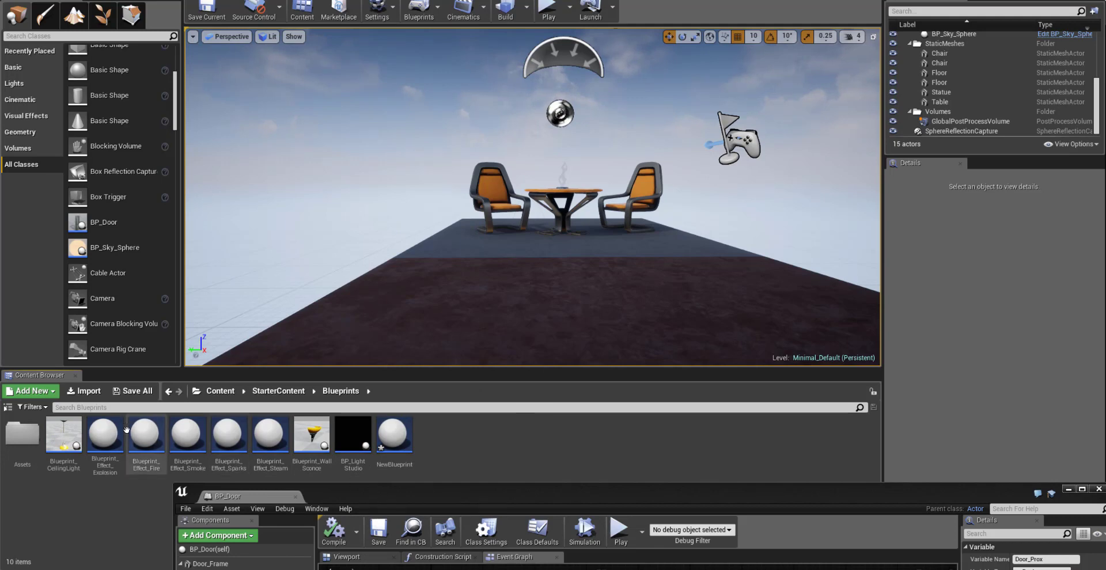
{"action": "left_click", "coordinate": [123, 408]}
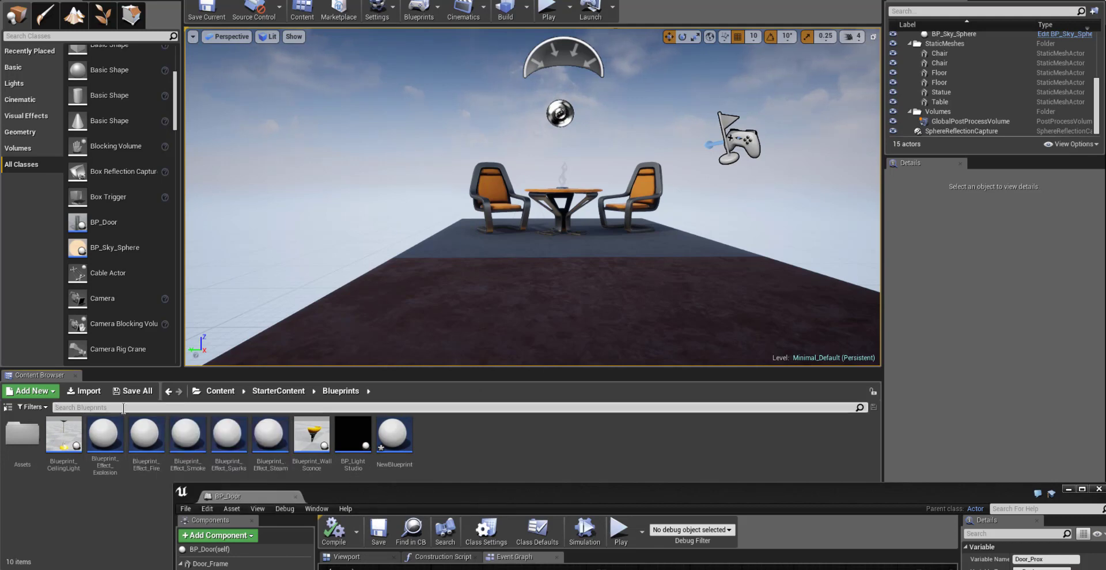
{"action": "type", "text": "BP_Door"}
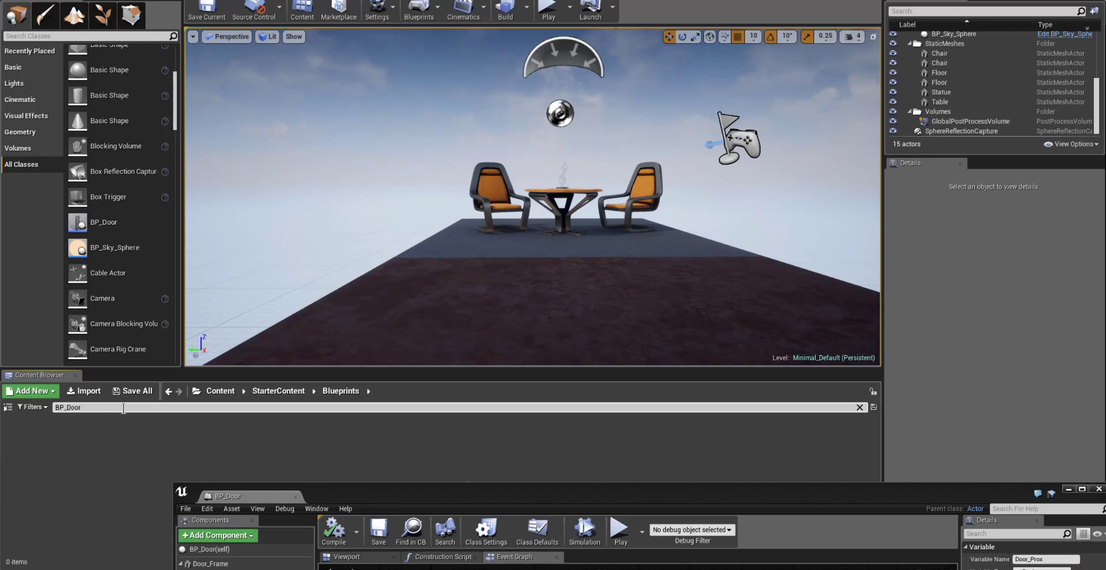
{"action": "left_click", "coordinate": [239, 389]}
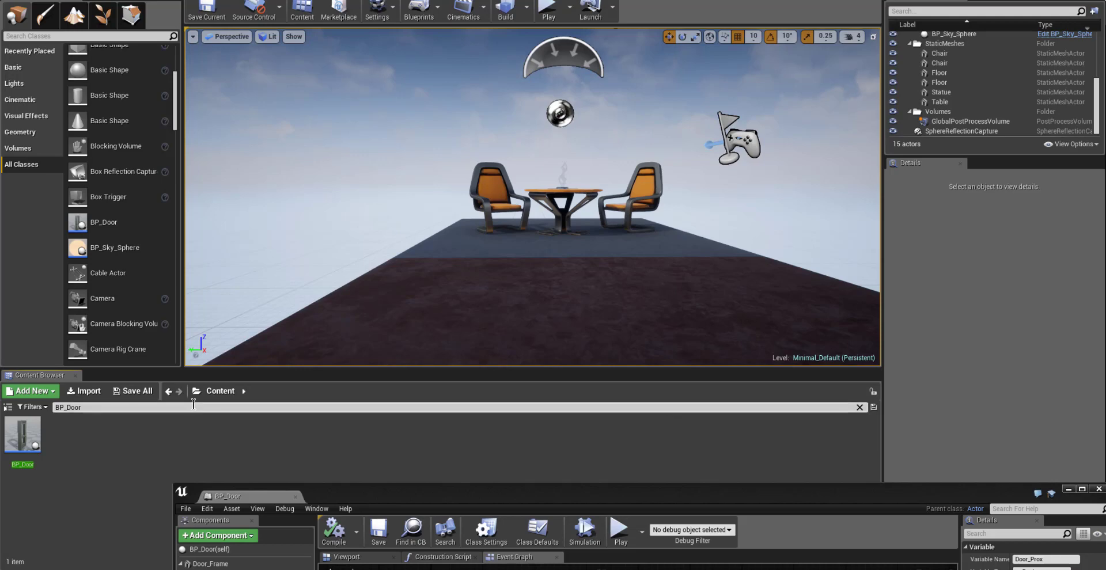
{"action": "left_click_drag", "start_coordinate": [118, 413], "coordinate": [5, 319]}
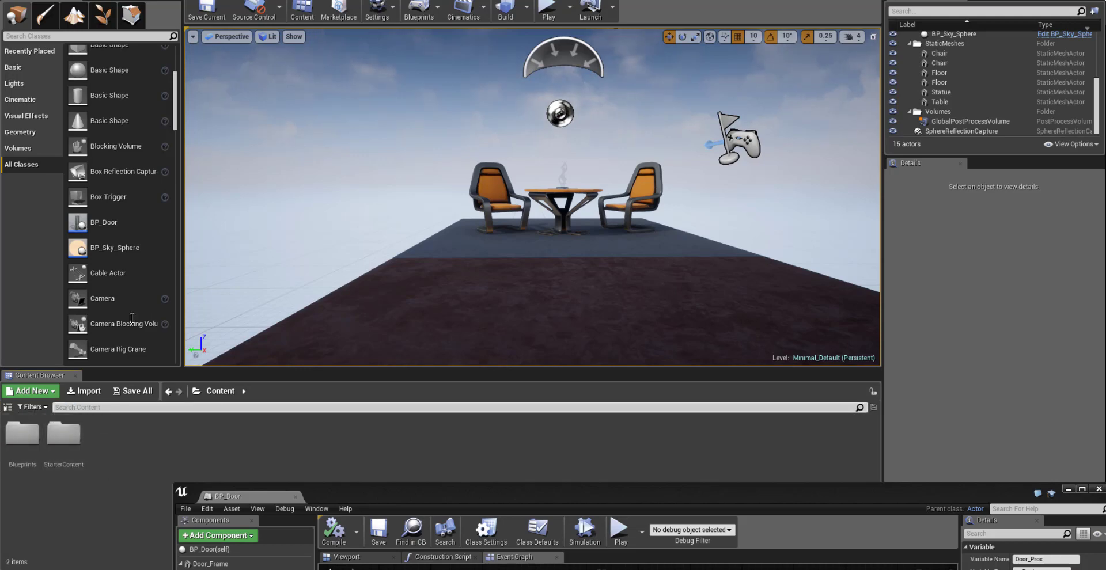
- Check the StarterContent folder and open the Blueprints folder directly under Content
{"action": "double_click", "coordinate": [64, 433]}
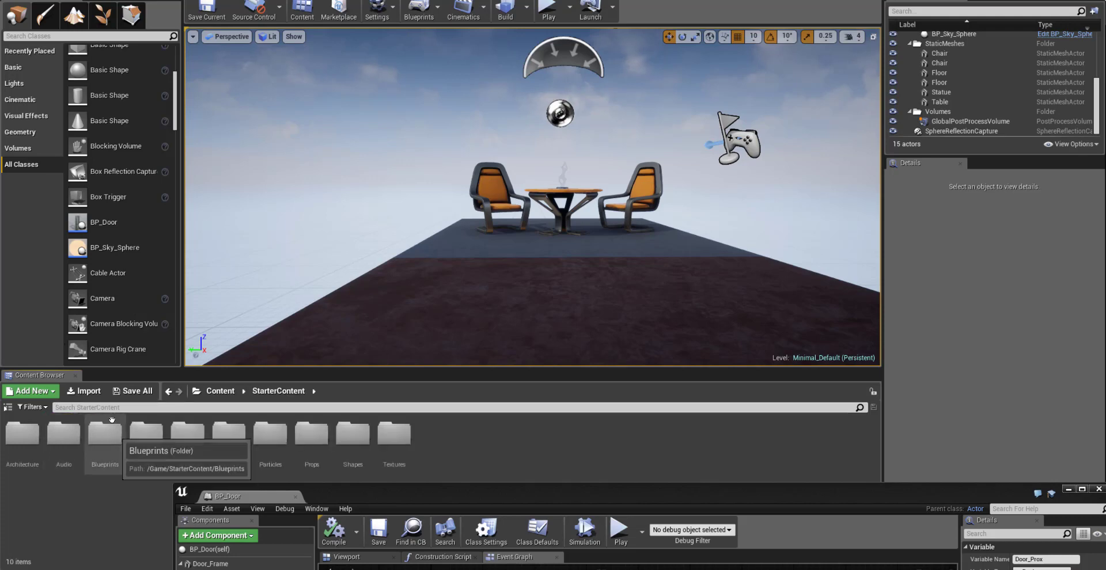
{"action": "left_click", "coordinate": [212, 394]}
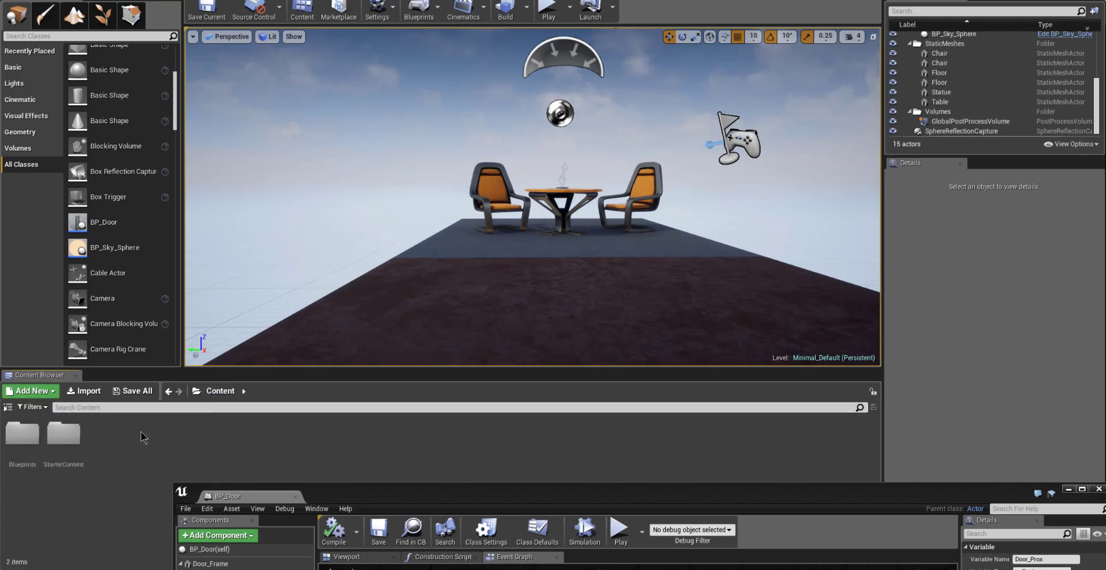
{"action": "double_click", "coordinate": [29, 444]}
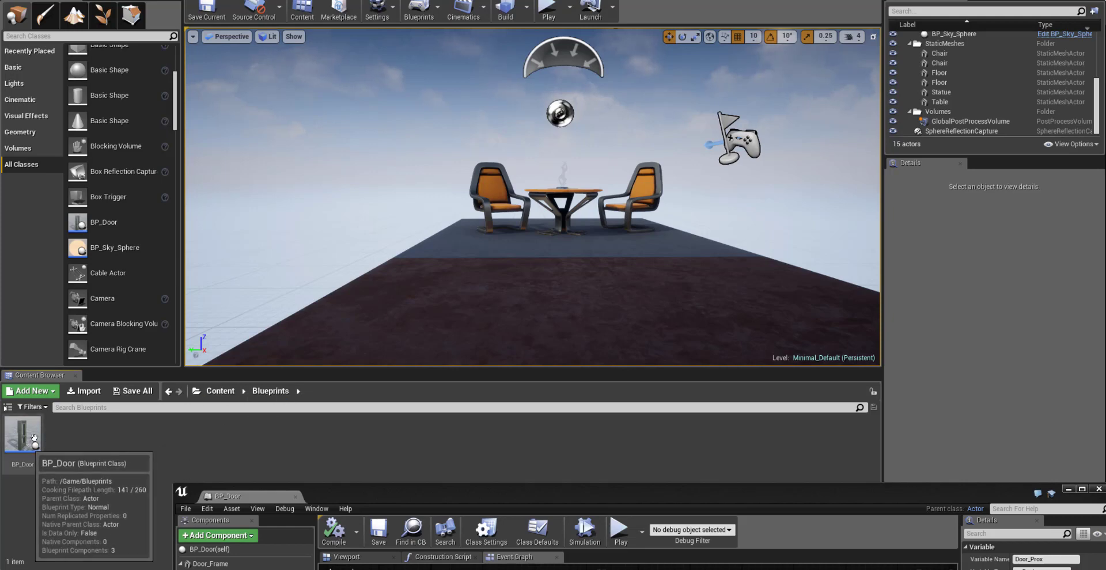
- Close the BP_Door editor window and place BP_Door on the floor in front of the table, at about X 120, Y 90, Z 30 cm
{"action": "left_click_drag", "start_coordinate": [340, 491], "coordinate": [311, 276]}
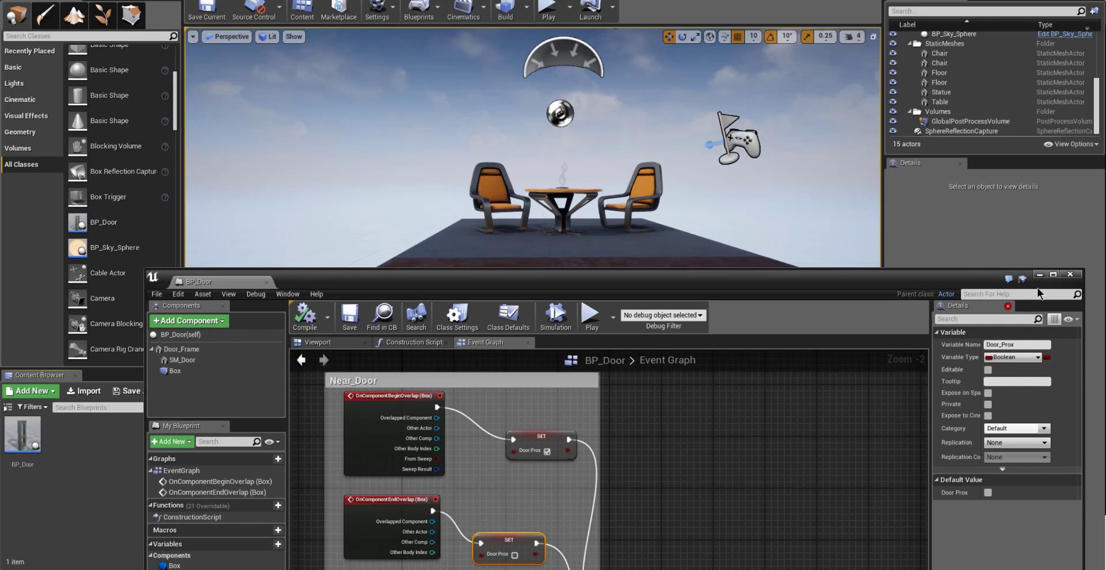
{"action": "left_click", "coordinate": [1070, 275]}
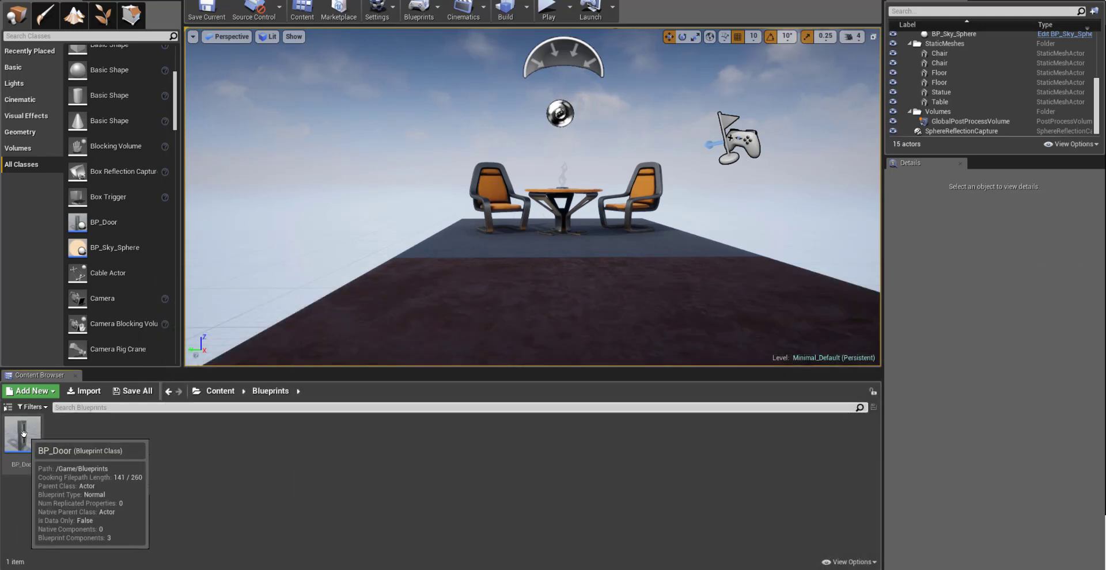
{"action": "left_click_drag", "start_coordinate": [23, 433], "coordinate": [487, 295]}
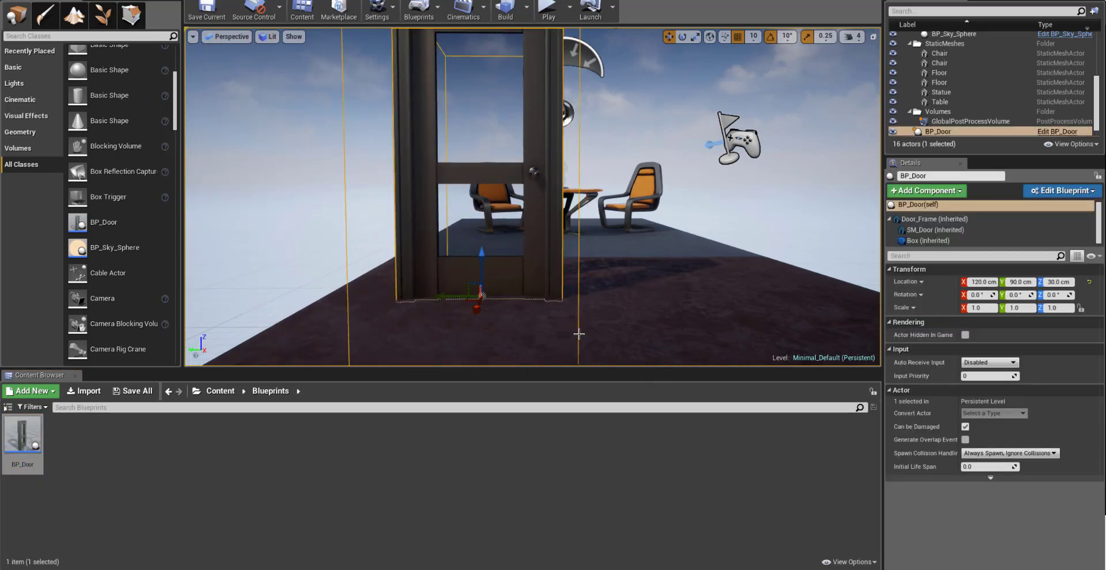
{"action": "right_click_drag", "start_coordinate": [586, 281], "coordinate": [541, 262]}
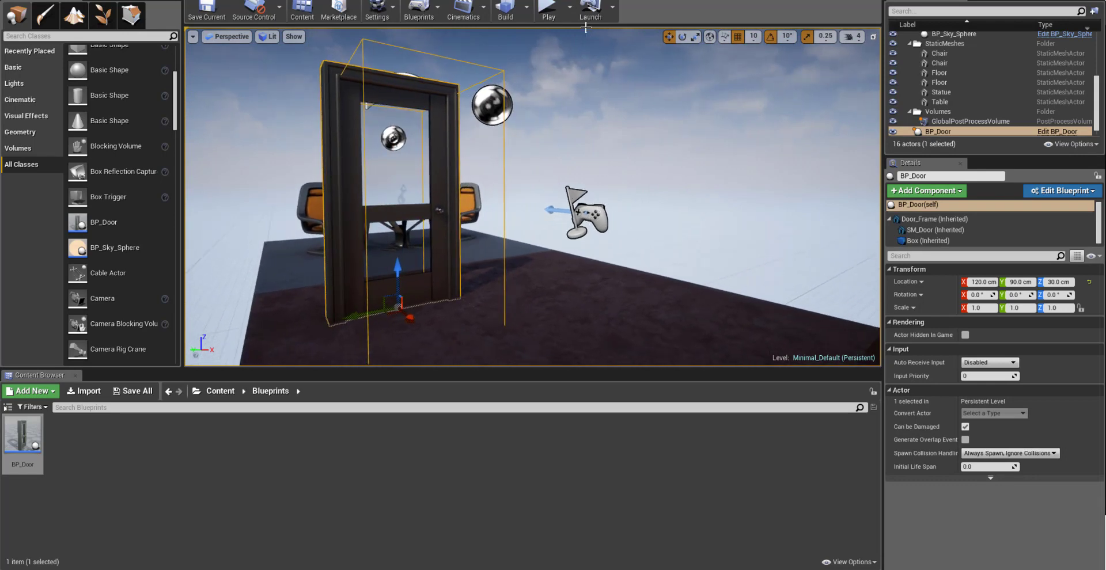
- Play the level, walk up to and away from the door several times to test whether it opens, and stop playing
{"action": "left_click", "coordinate": [548, 8]}
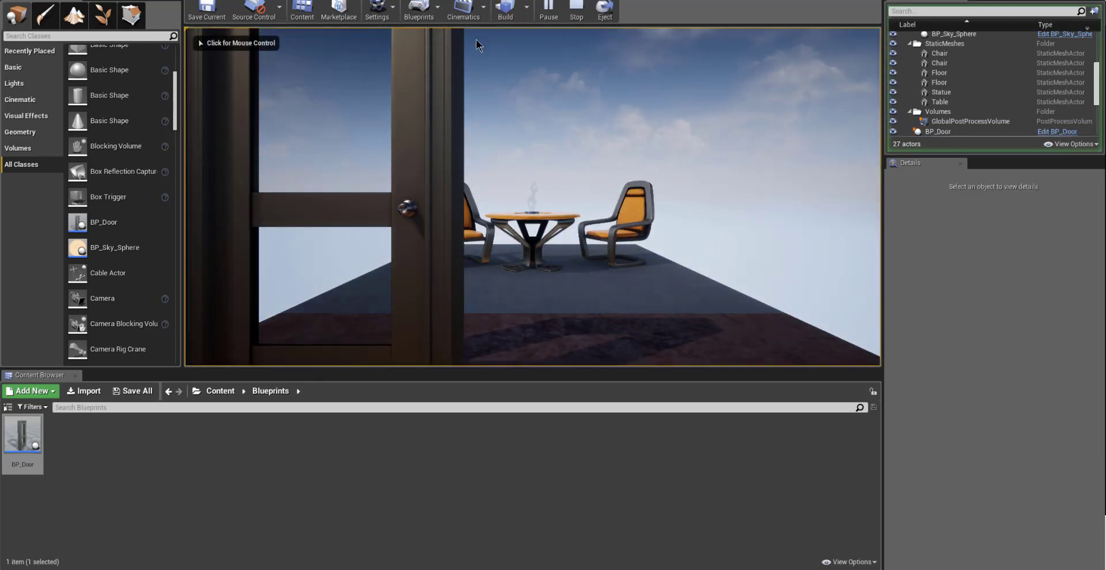
{"action": "left_click", "coordinate": [468, 151]}
{"action": "key", "text": "w"}
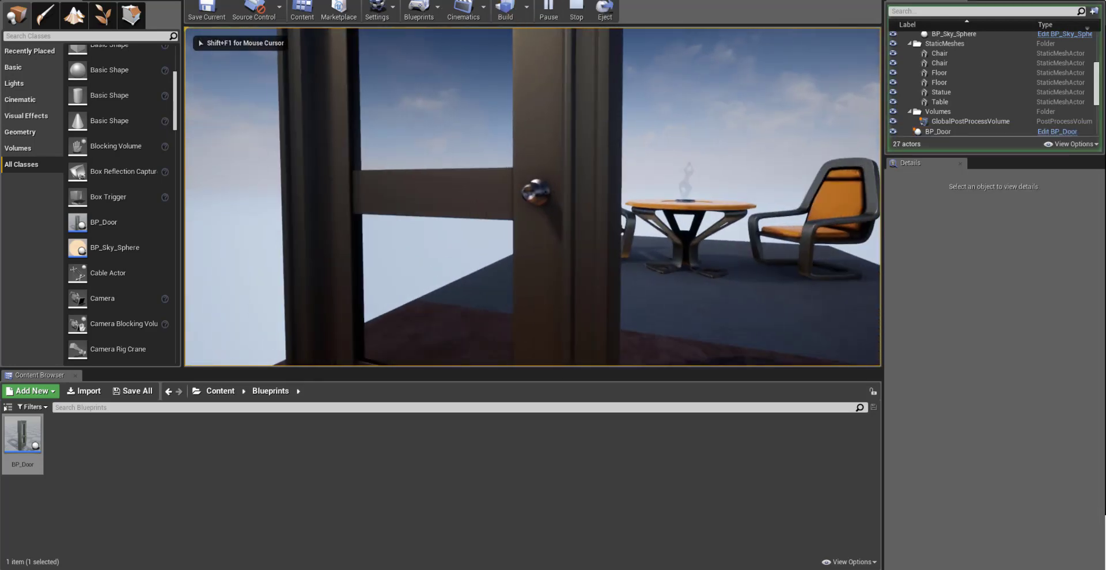
{"action": "key", "text": "s"}
{"action": "key", "text": "a"}
{"action": "key", "text": "w"}
{"action": "key", "text": "s"}
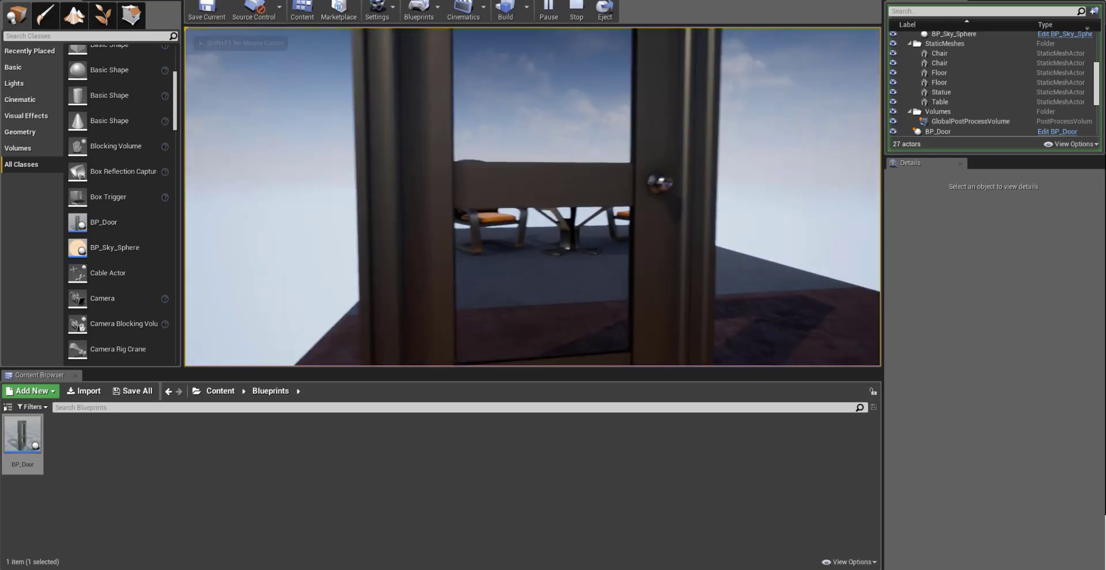
{"action": "key", "text": "w"}
{"action": "key", "text": "s"}
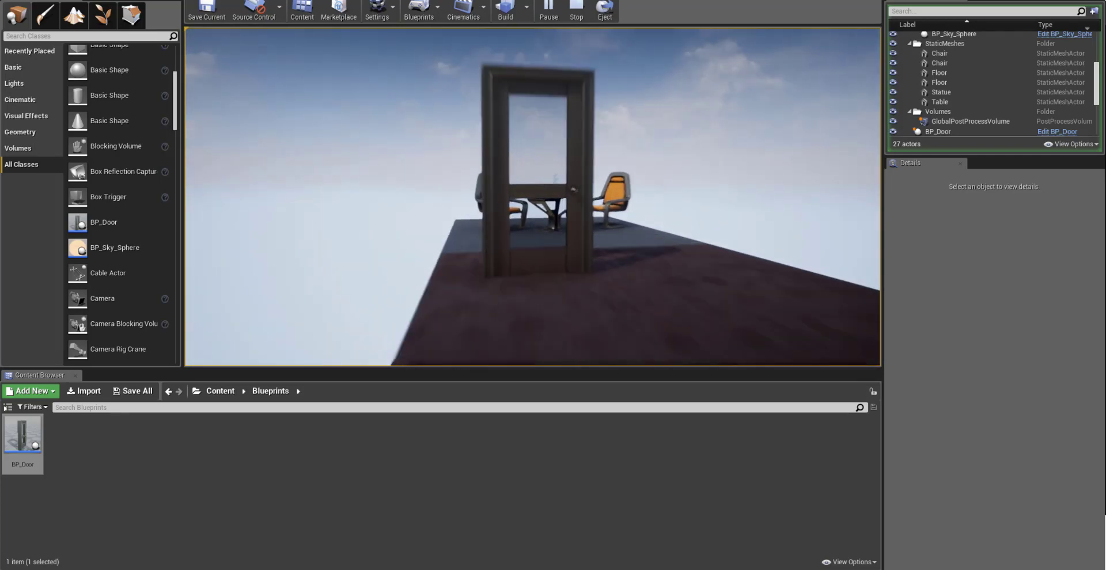
{"action": "key", "text": "w"}
{"action": "key", "text": "d"}
{"action": "key", "text": "w"}
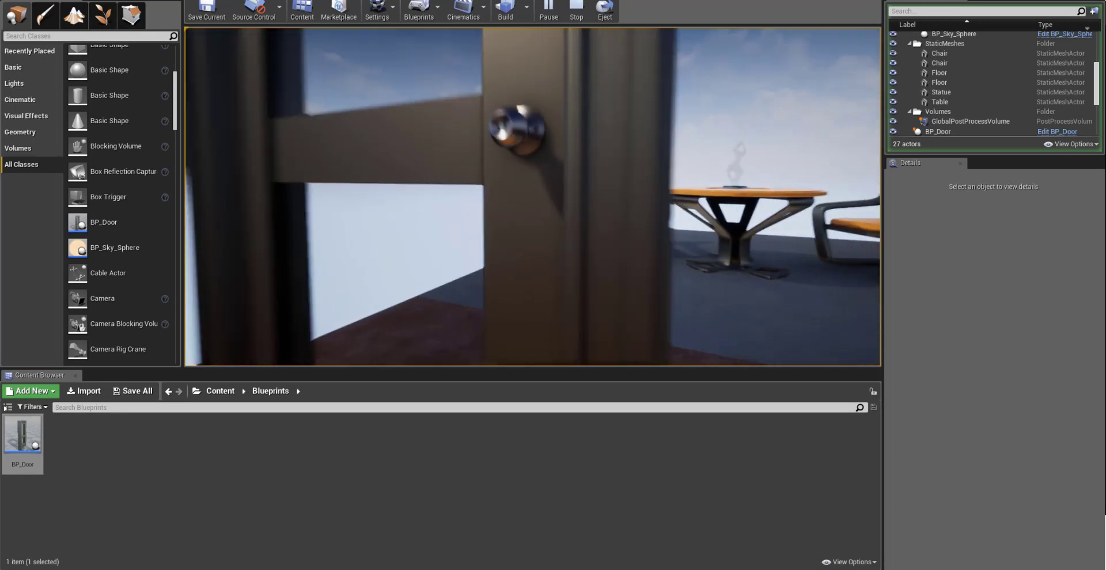
{"action": "key", "text": "d"}
{"action": "key", "text": "s"}
{"action": "key", "text": "w"}
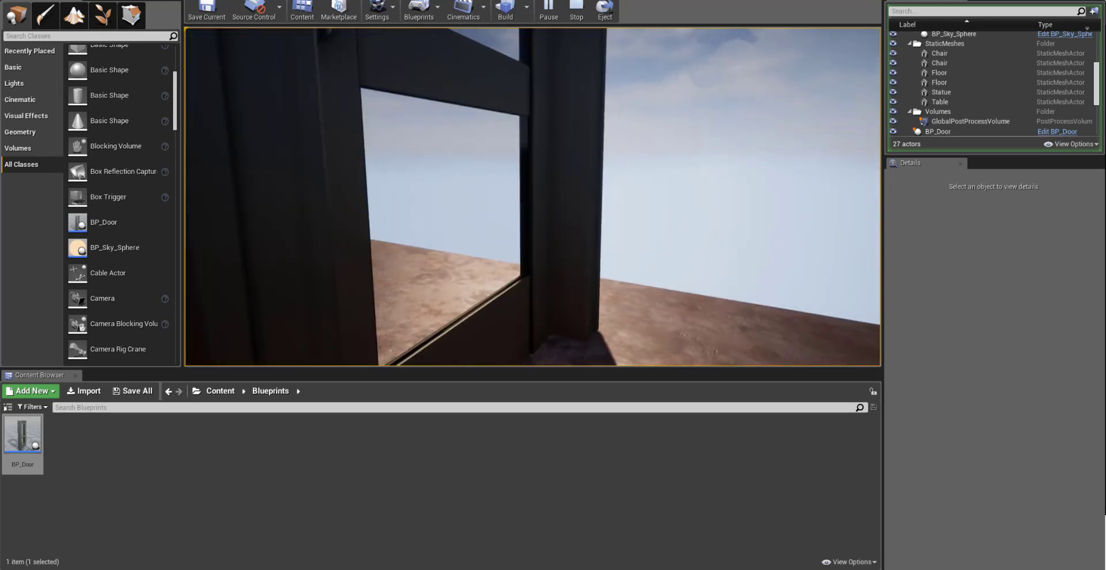
{"action": "key", "text": "s"}
{"action": "key", "text": "a"}
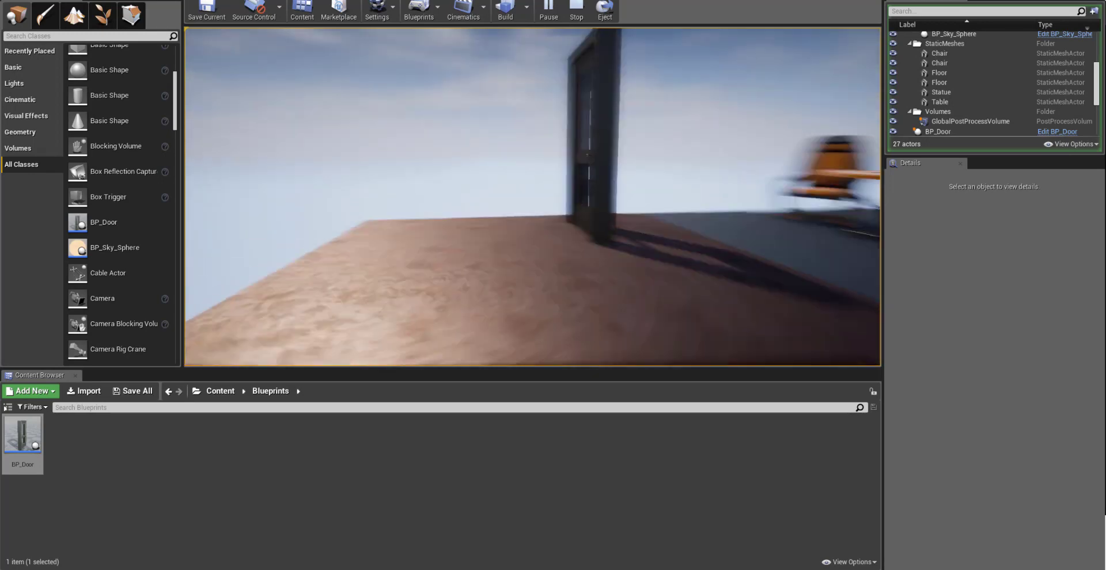
{"action": "key", "text": "w"}
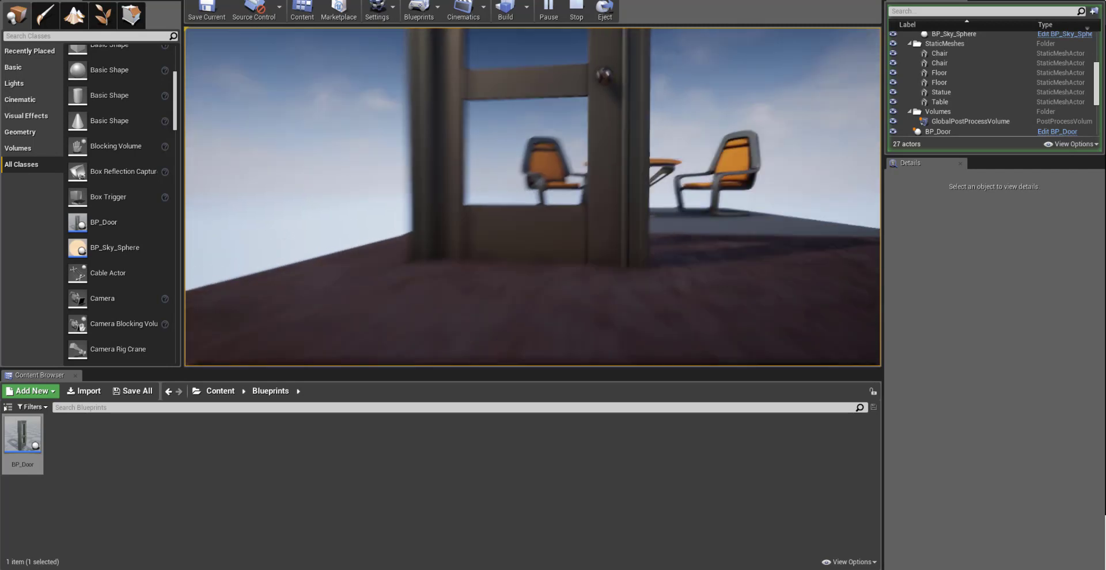
{"action": "key", "text": "s"}
{"action": "key", "text": "w"}
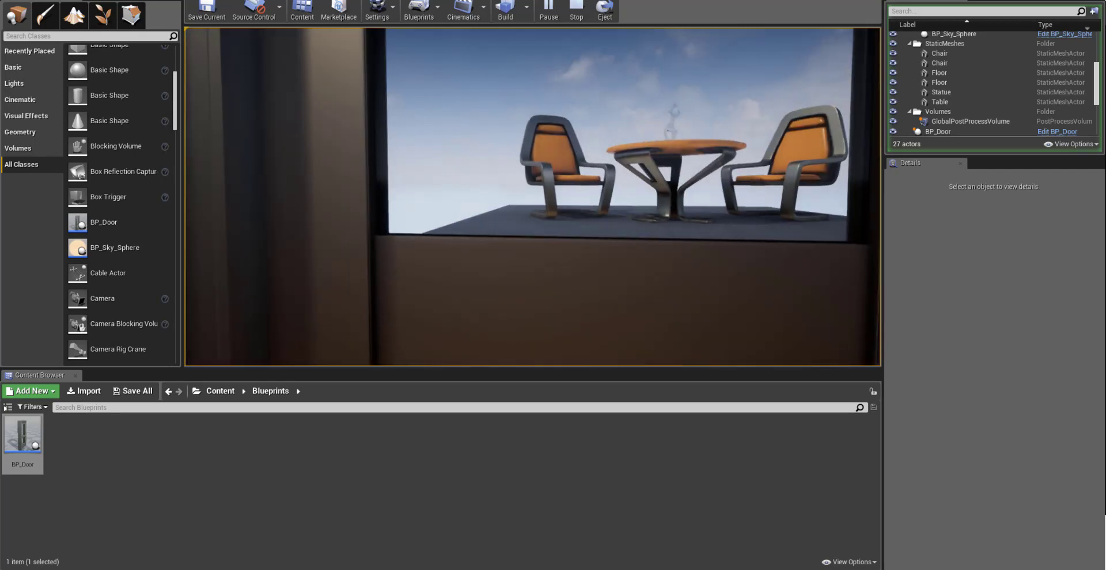
{"action": "key", "text": "Escape"}
{"action": "key", "text": "alt+p"}
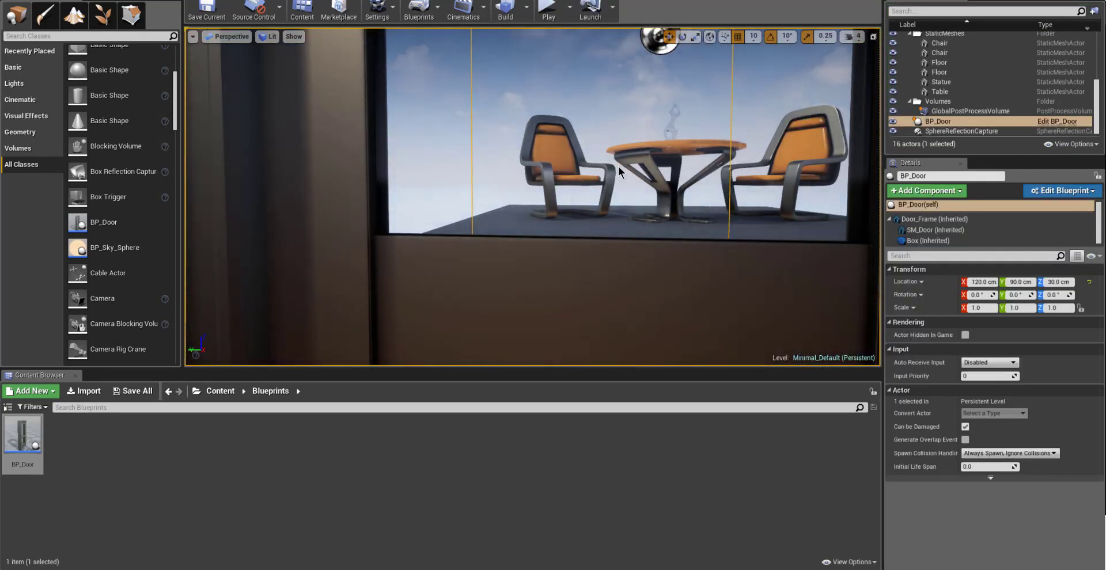
- Reopen BP_Door's Event Graph and move SetRelativeRotation up and to the right, away from Timeline_0 and Make Rotator
{"action": "double_click", "coordinate": [35, 428]}
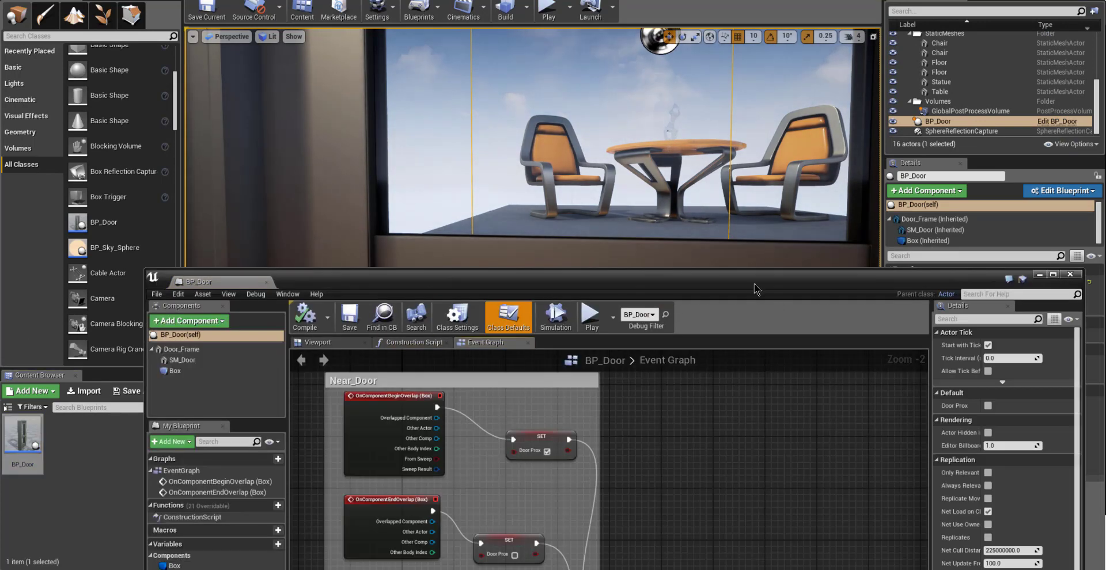
{"action": "left_click_drag", "start_coordinate": [755, 286], "coordinate": [829, 36]}
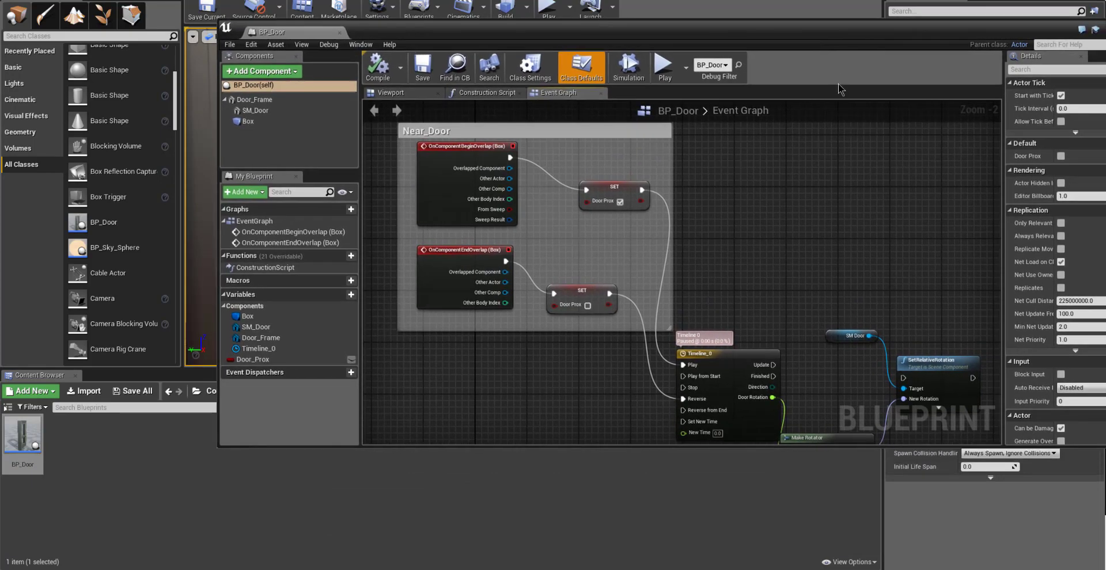
{"action": "scroll", "coordinate": [838, 262], "scroll_direction": "down", "scroll_amount": 1}
{"action": "right_click_drag", "start_coordinate": [835, 261], "coordinate": [790, 217]}
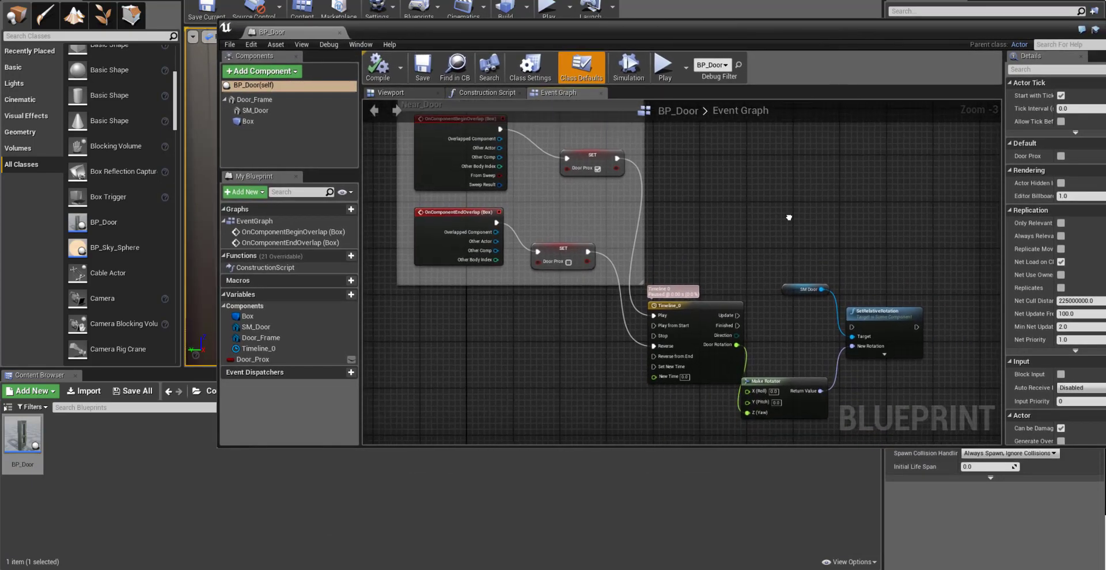
{"action": "left_click_drag", "start_coordinate": [860, 304], "coordinate": [900, 291]}
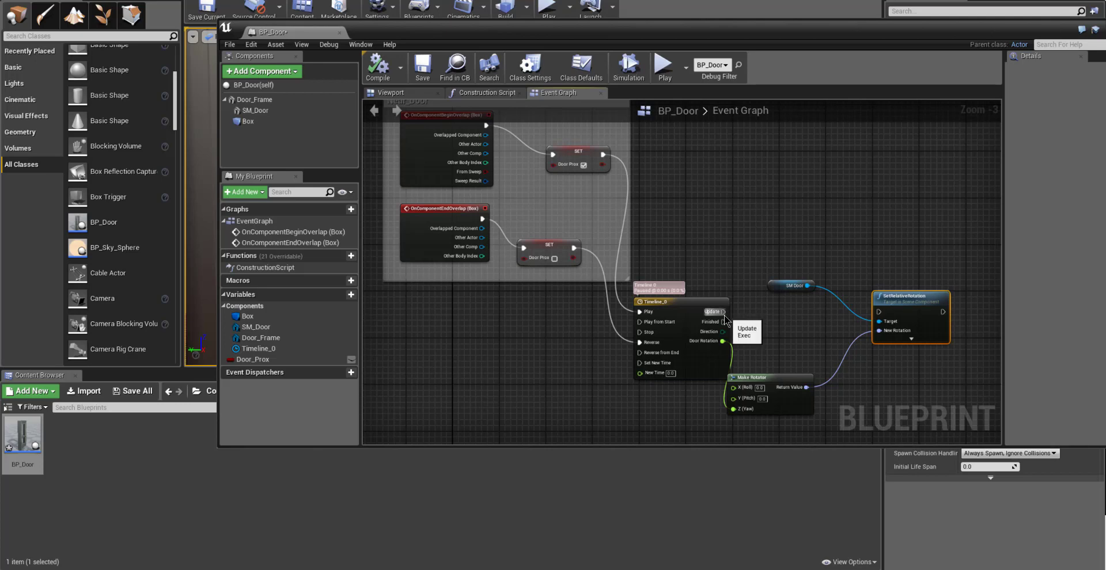
{"action": "scroll", "coordinate": [783, 326], "scroll_direction": "up", "scroll_amount": 2}
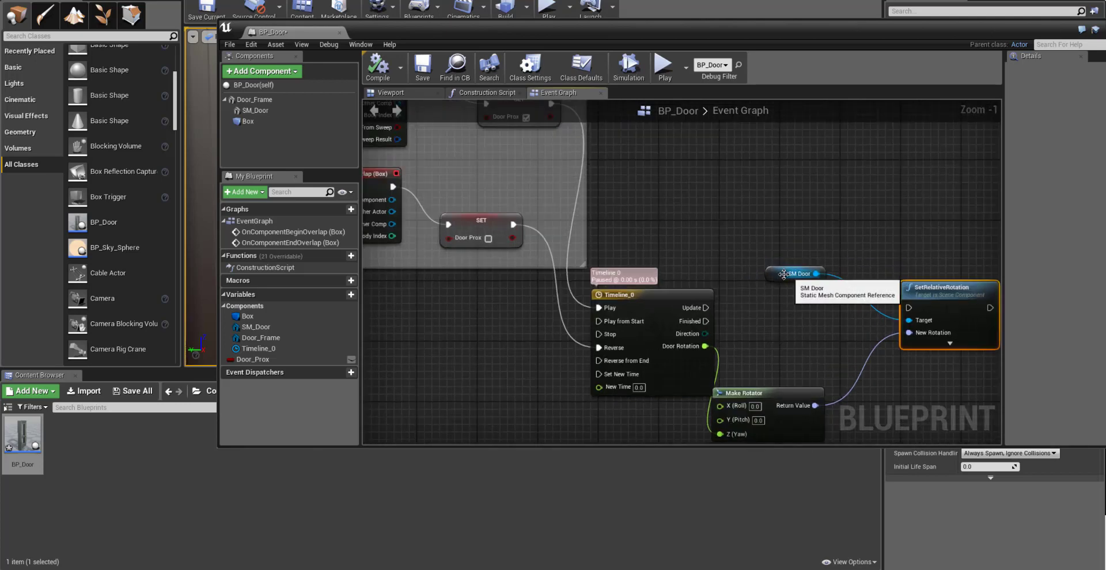
- Move the SM Door reference down between Timeline_0 and SetRelativeRotation, and connect Timeline_0's Update output to SetRelativeRotation's execution input
{"action": "left_click_drag", "start_coordinate": [771, 273], "coordinate": [764, 333]}
{"action": "right_click_drag", "start_coordinate": [810, 291], "coordinate": [769, 301]}
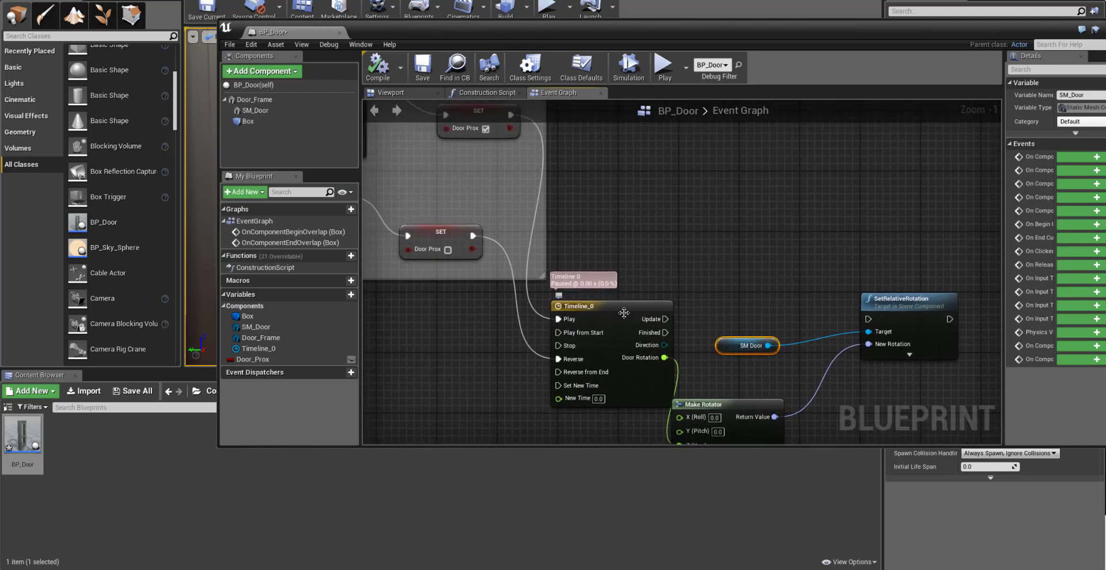
{"action": "left_click_drag", "start_coordinate": [666, 320], "coordinate": [870, 322]}
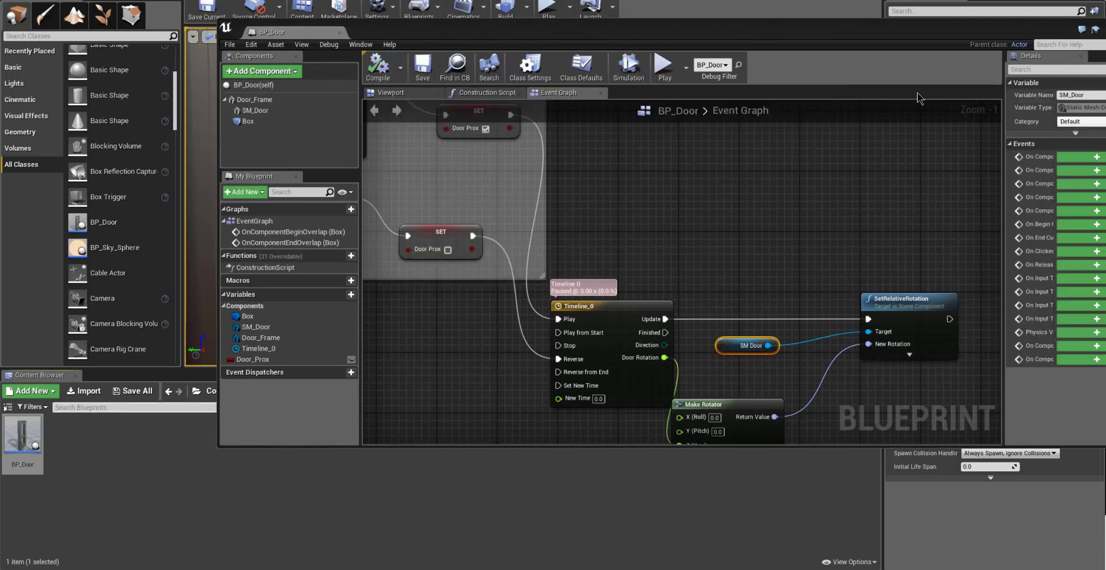
- Minimize the BP_Door editor, play the level, walk through the door from both sides to test its opening and closing, and stop playing
{"action": "left_click_drag", "start_coordinate": [1022, 34], "coordinate": [851, 36]}
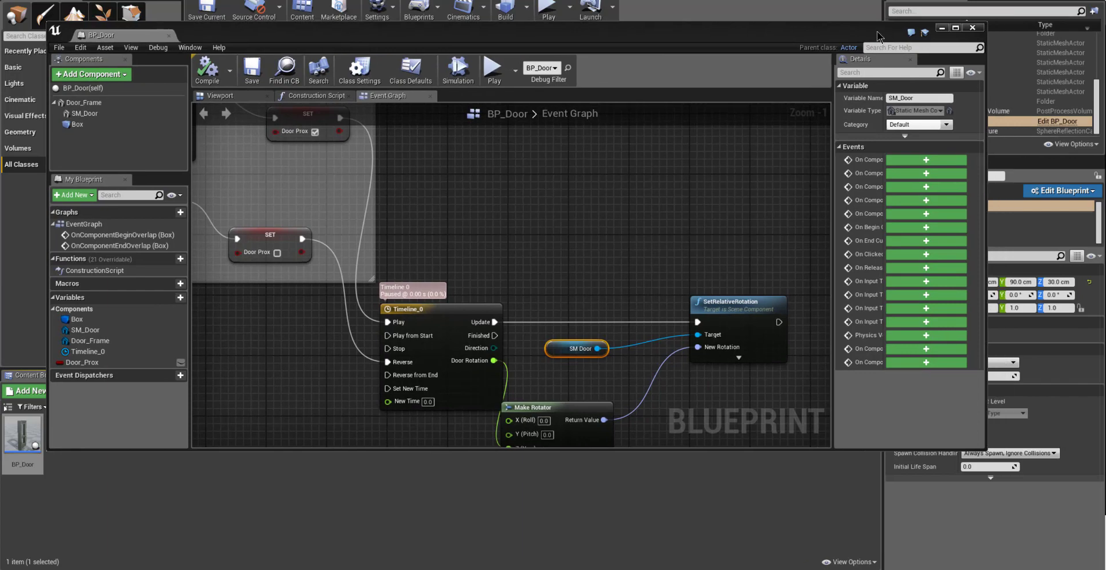
{"action": "left_click", "coordinate": [942, 28]}
{"action": "scroll", "coordinate": [621, 174], "scroll_direction": "down", "scroll_amount": 5}
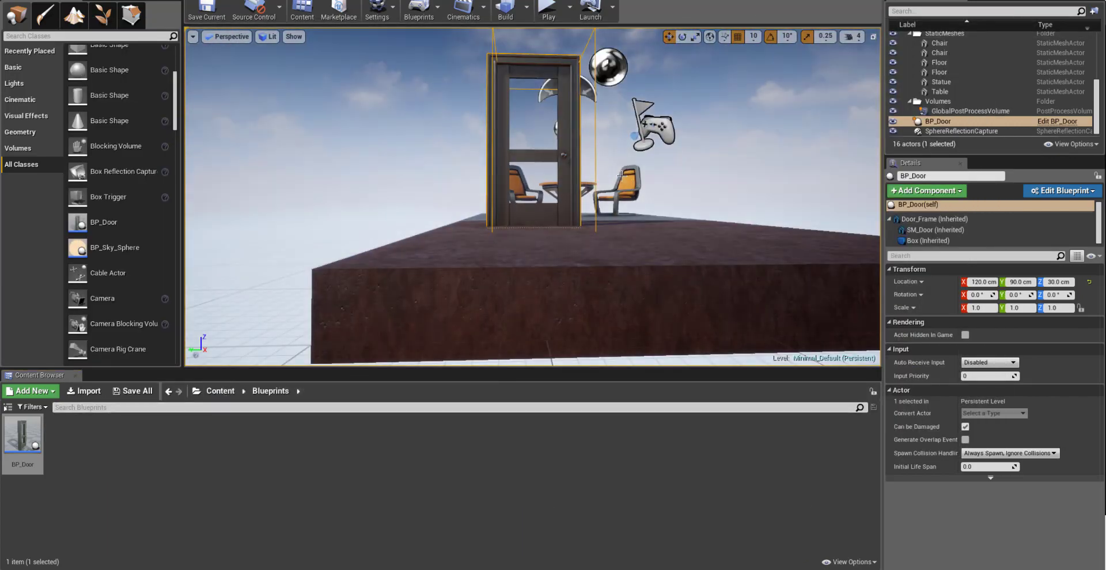
{"action": "scroll", "coordinate": [621, 175], "scroll_direction": "up", "scroll_amount": 2}
{"action": "left_click", "coordinate": [548, 11]}
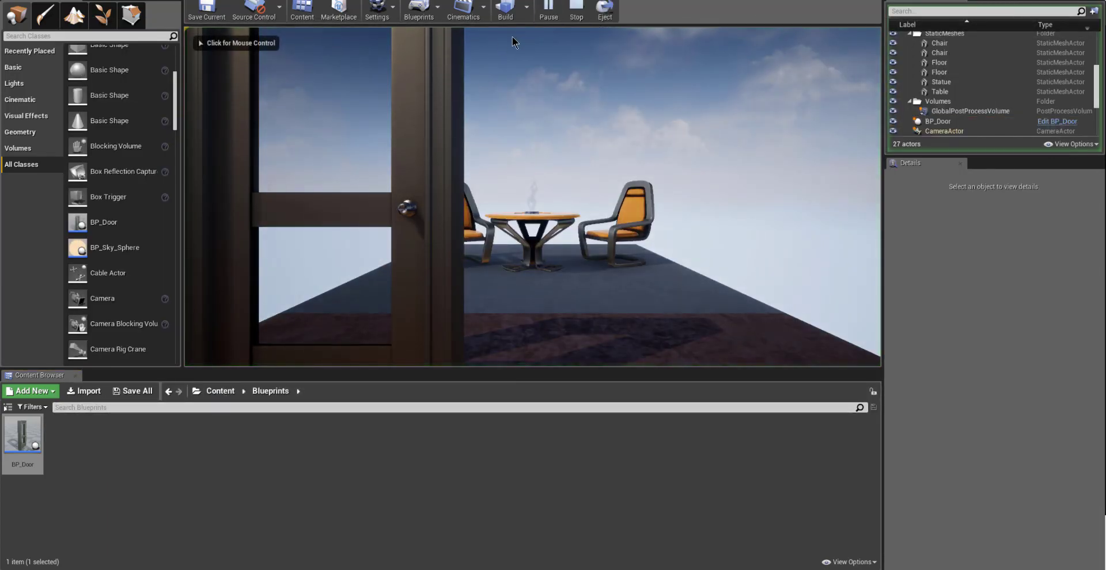
{"action": "left_click", "coordinate": [480, 149]}
{"action": "key", "text": "w"}
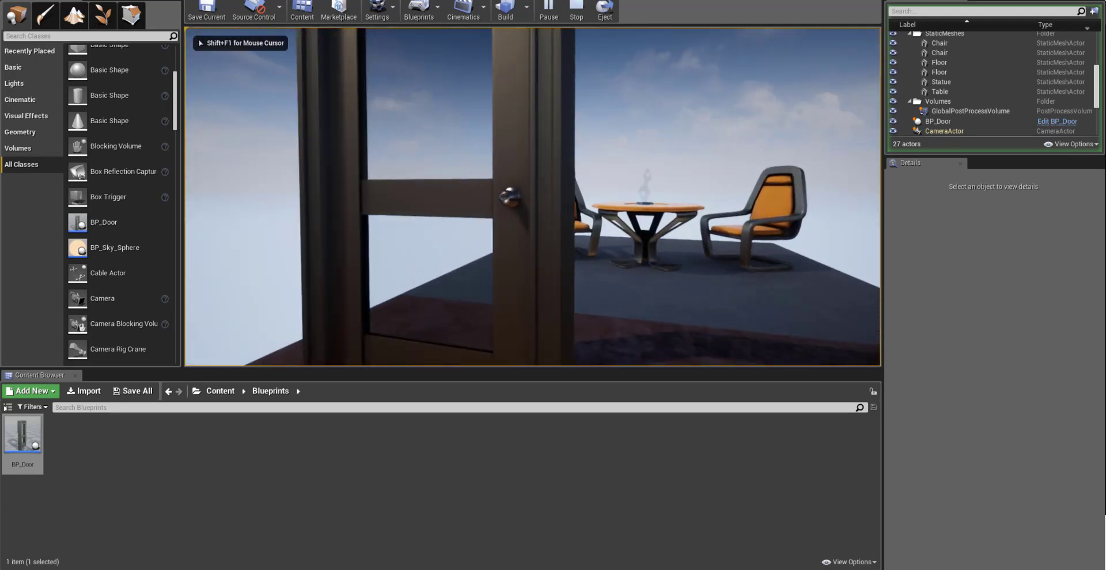
{"action": "key", "text": "w"}
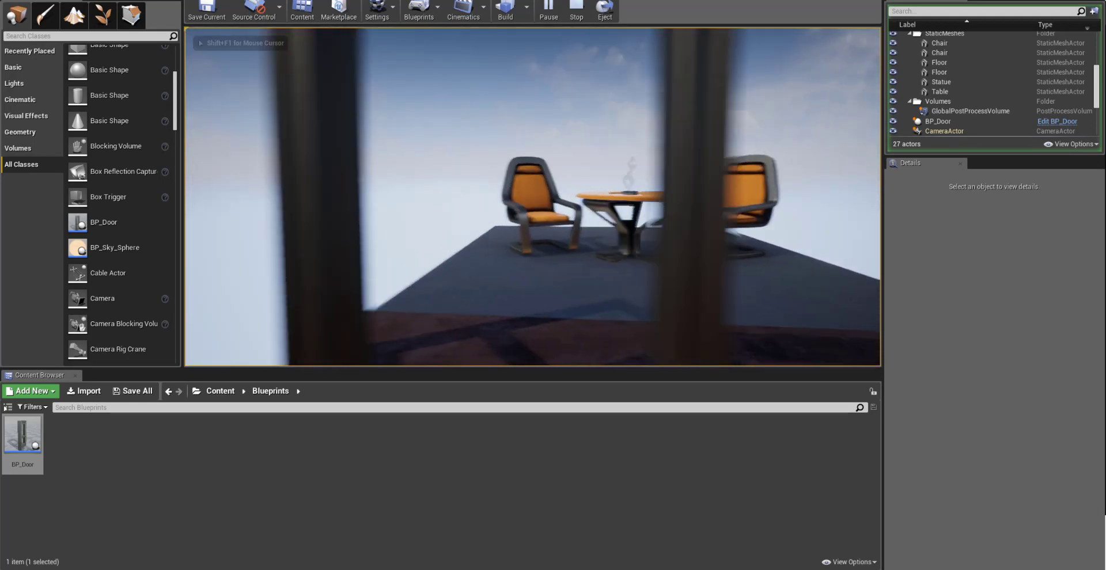
{"action": "key", "text": "w"}
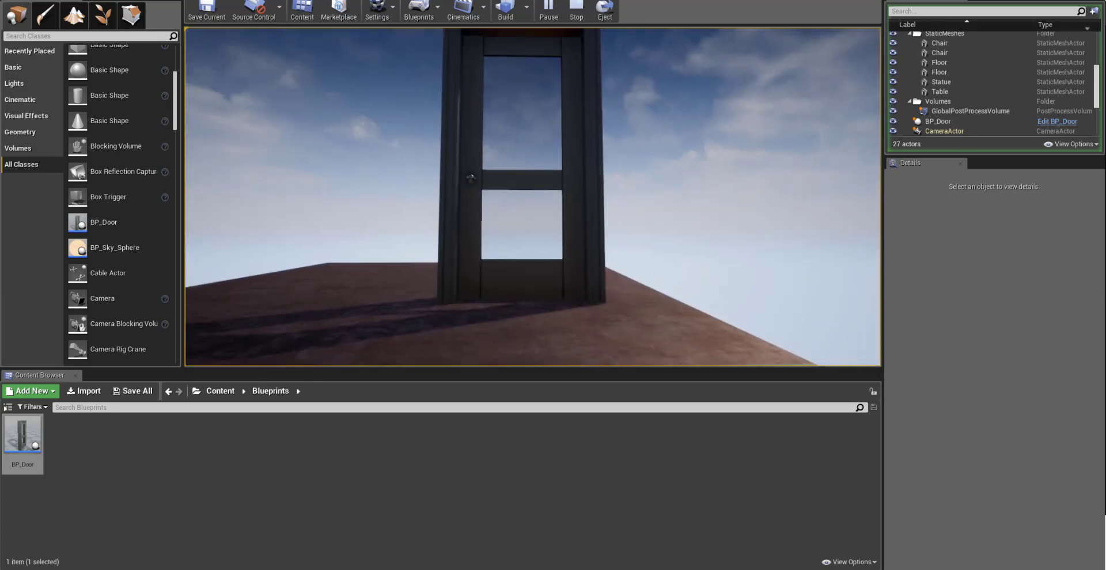
{"action": "key", "text": "w"}
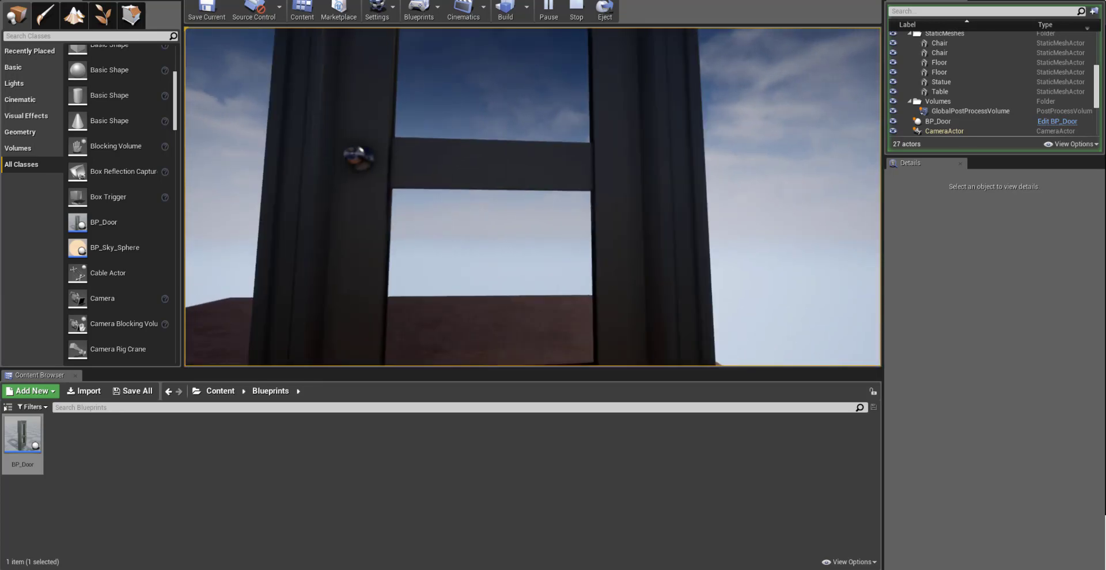
{"action": "key", "text": "w"}
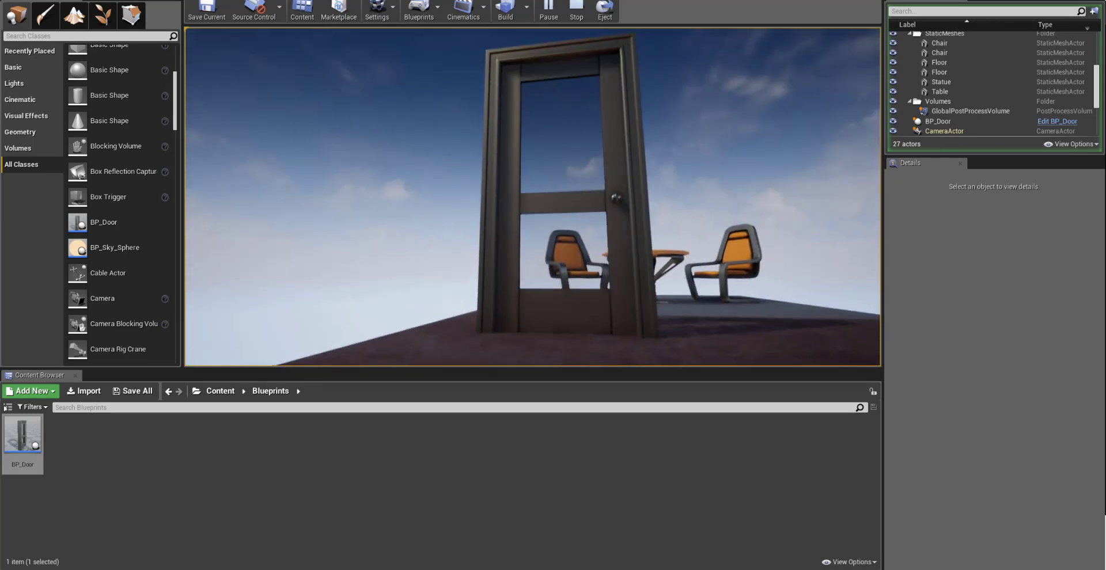
{"action": "key", "text": "w"}
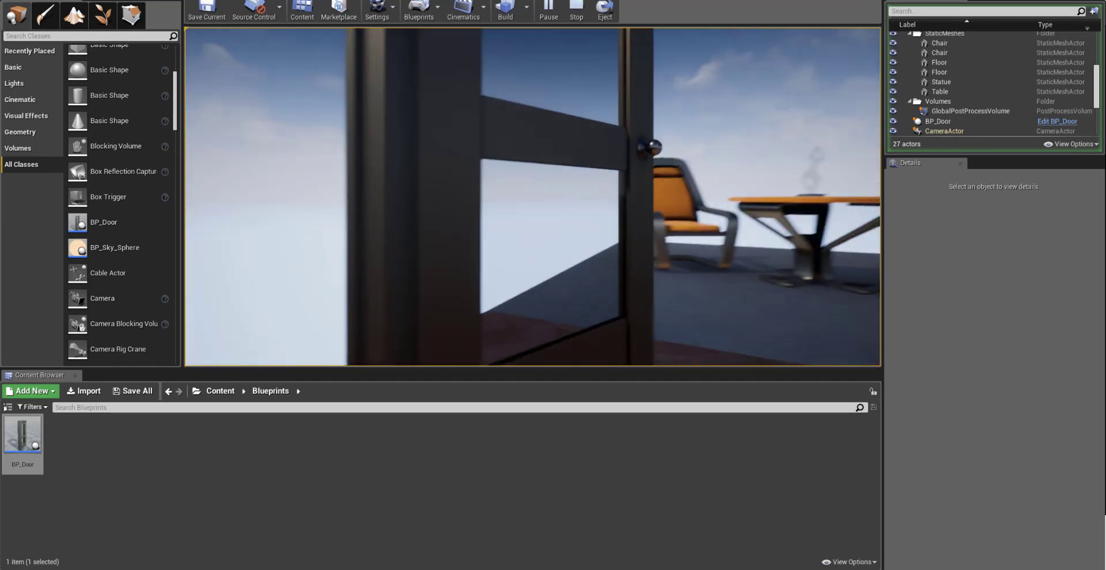
{"action": "key", "text": "w"}
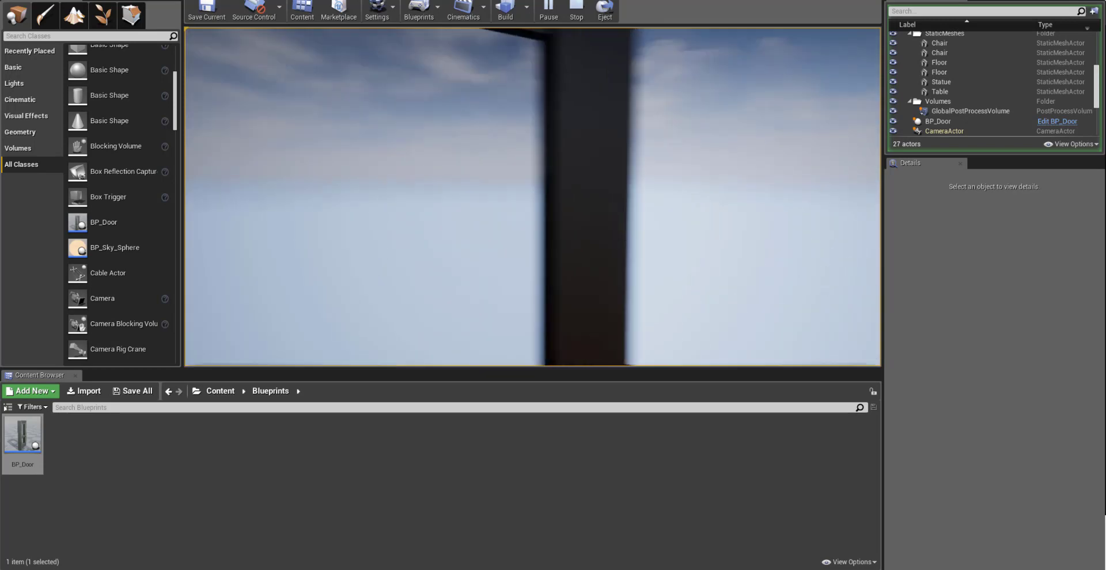
{"action": "key", "text": "w"}
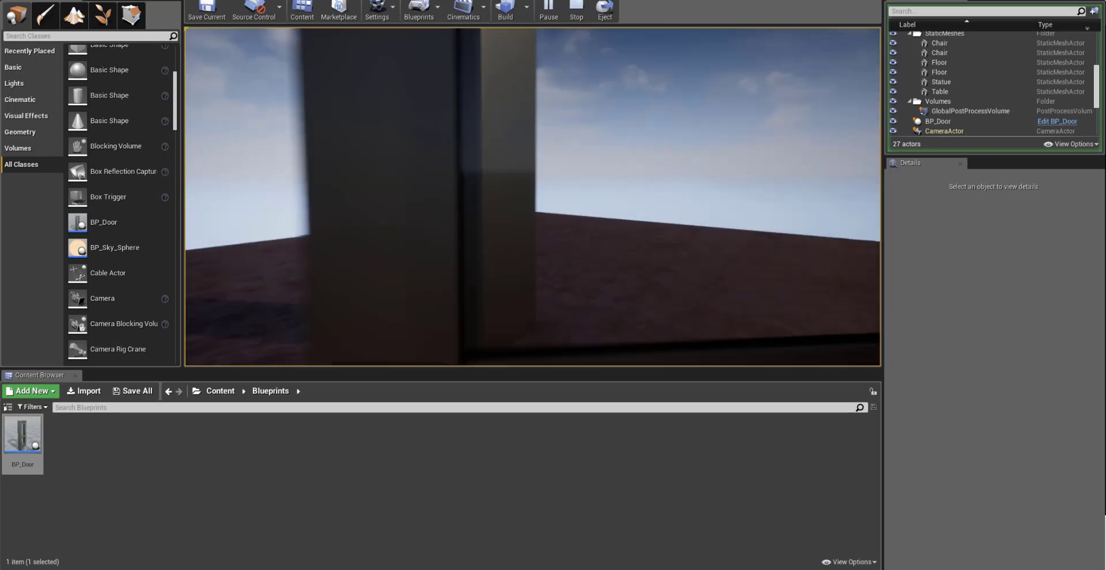
{"action": "key", "text": "w"}
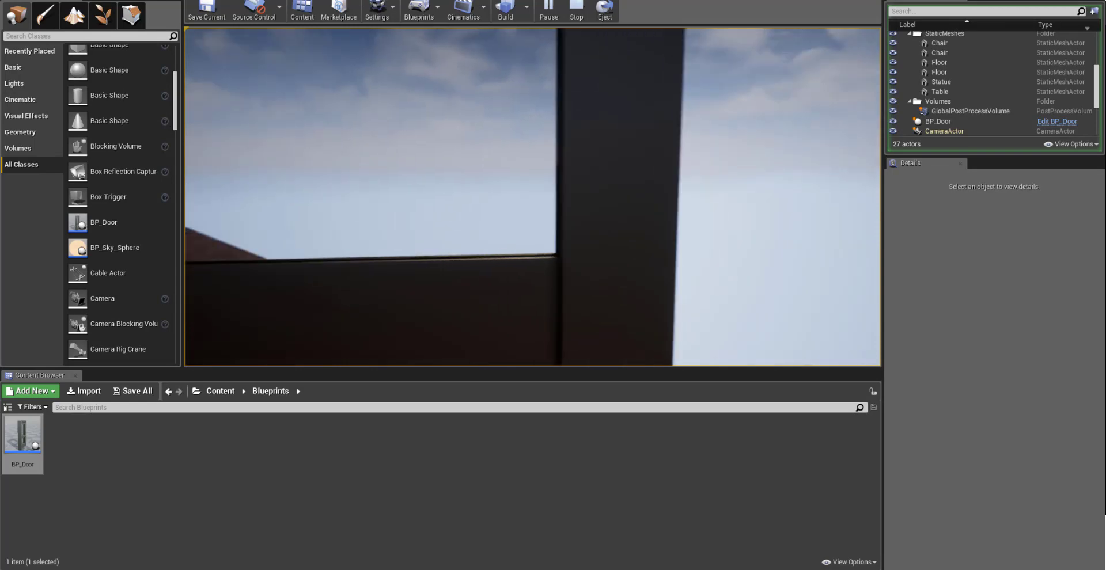
{"action": "key", "text": "w"}
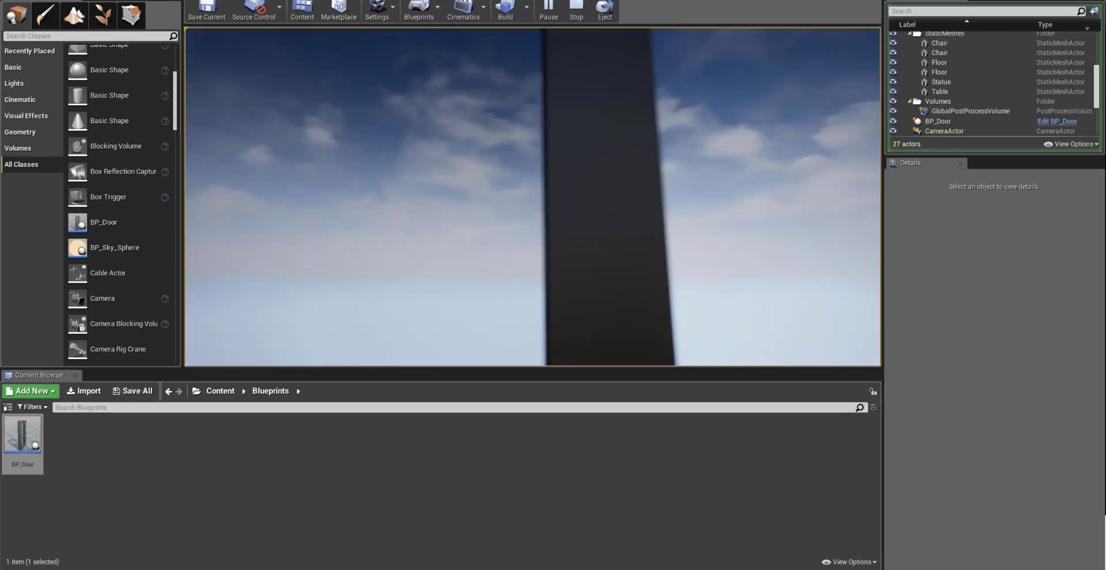
{"action": "key", "text": "Escape"}
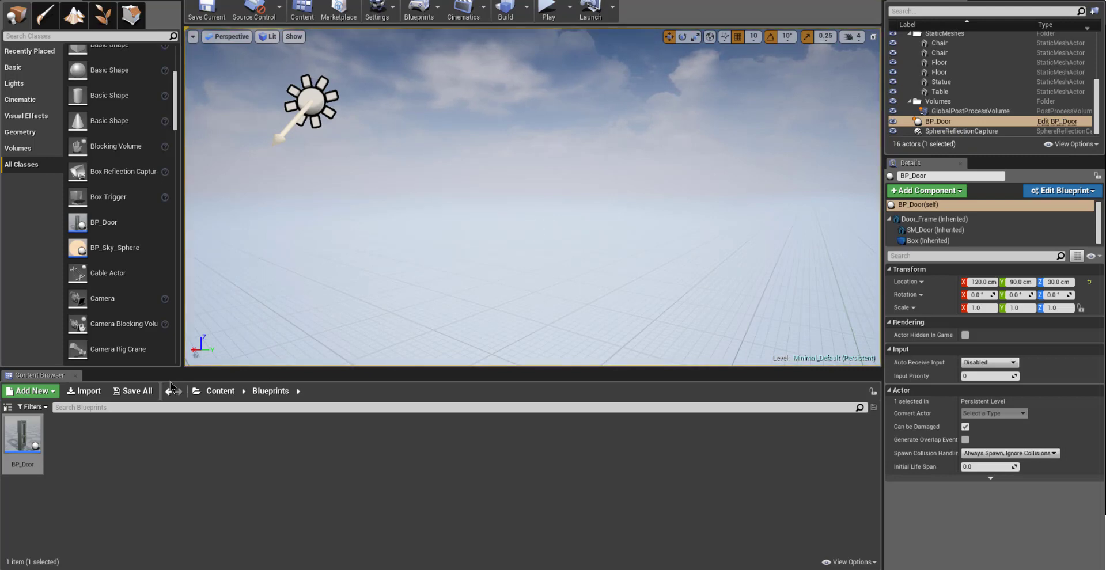
- Reopen BP_Door, select the SM_Door component in its 3D view, and open its static mesh for inspection
{"action": "double_click", "coordinate": [23, 434]}
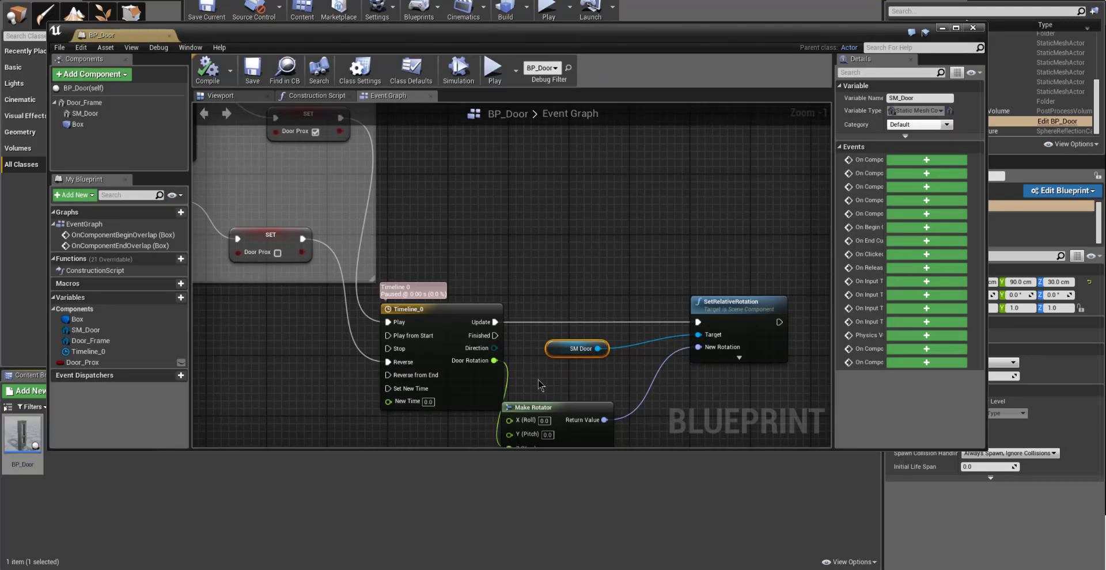
{"action": "left_click", "coordinate": [226, 95]}
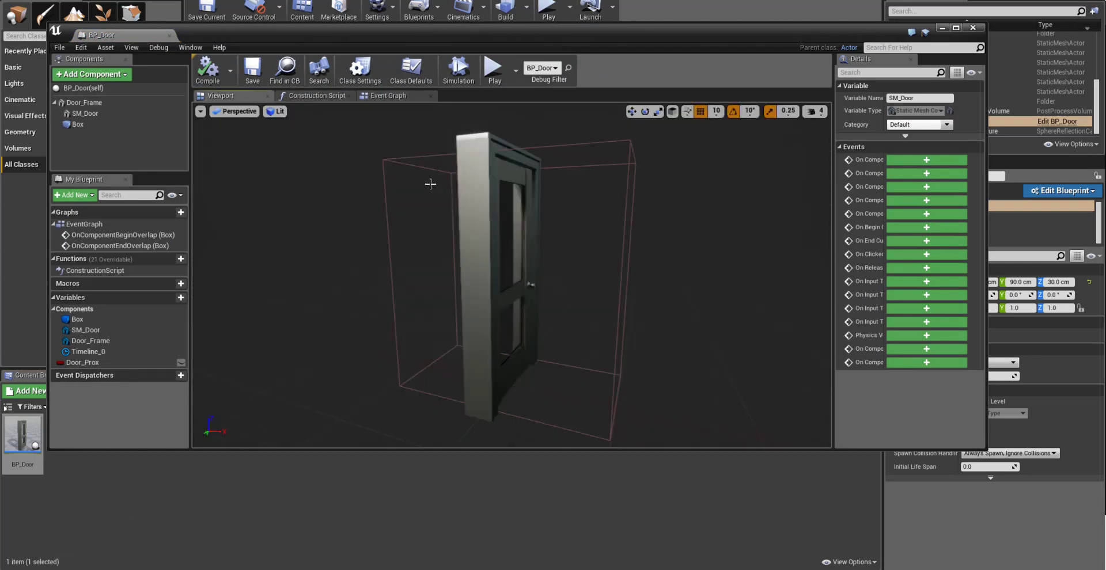
{"action": "left_click", "coordinate": [518, 279]}
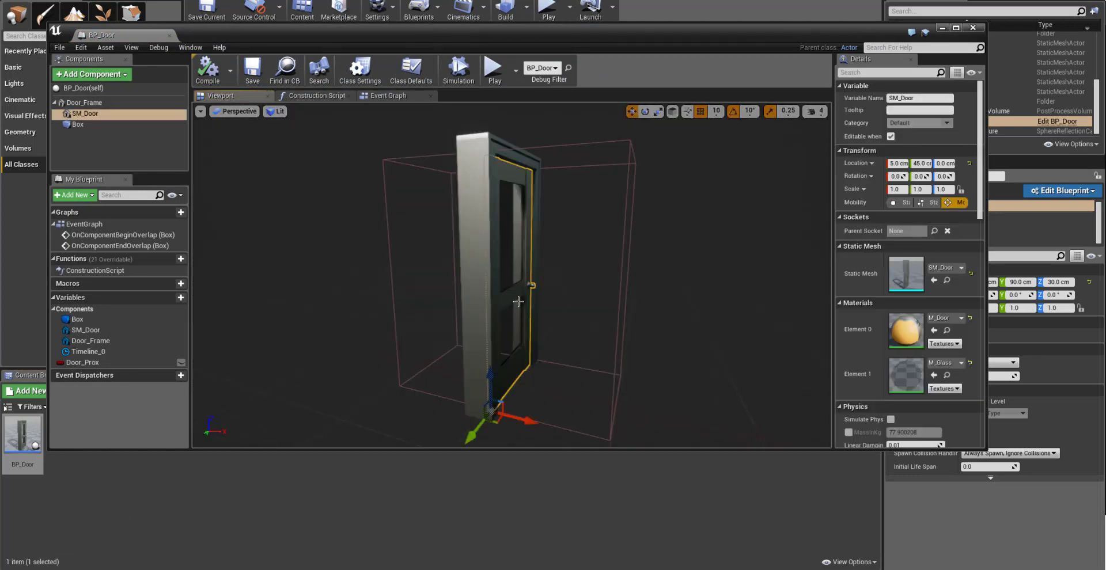
{"action": "mouse_move", "coordinate": [545, 328]}
{"action": "right_mouse_down"}
{"action": "mouse_move", "coordinate": [404, 328]}
{"action": "mouse_move", "coordinate": [545, 328]}
{"action": "right_mouse_up"}
{"action": "left_click", "coordinate": [370, 237]}
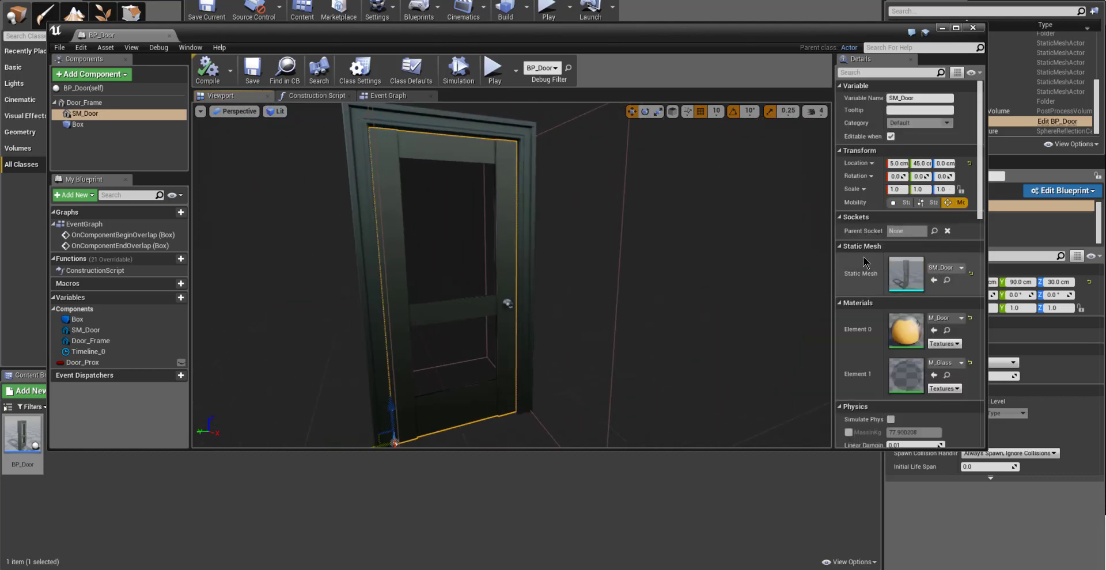
{"action": "double_click", "coordinate": [903, 281]}
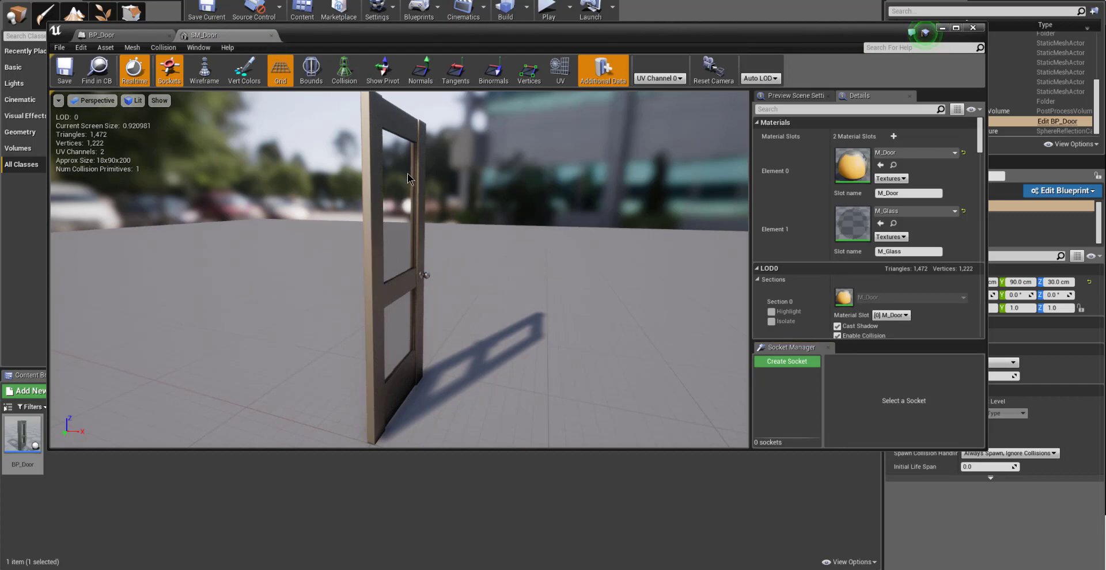
- Display the SM_Door mesh's collision, examine its shape around the door and the available collision commands, and close the mesh editor
{"action": "left_click", "coordinate": [344, 72]}
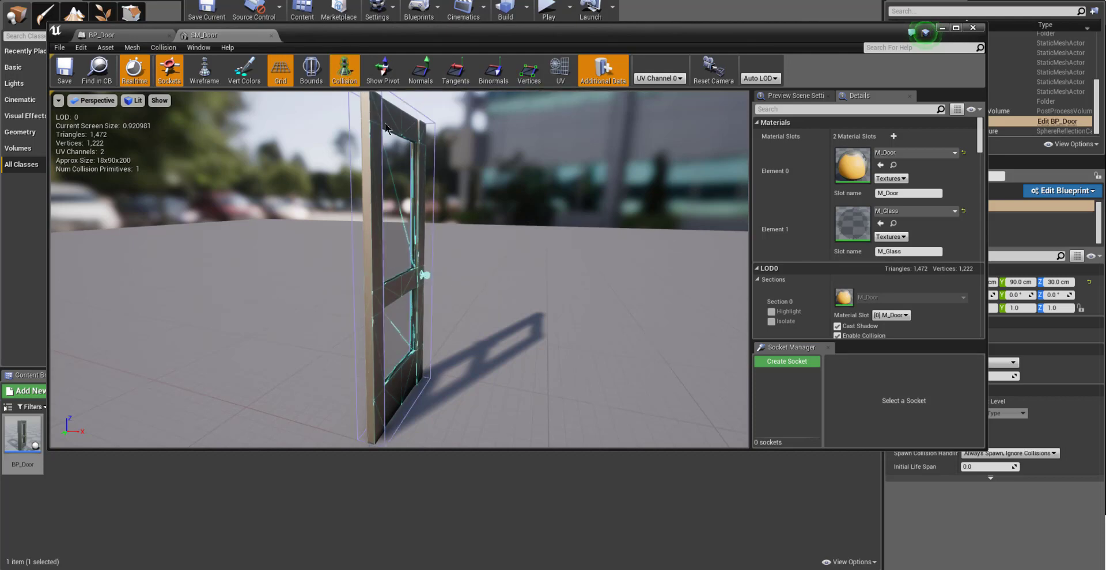
{"action": "right_click_drag", "start_coordinate": [483, 236], "coordinate": [506, 228]}
{"action": "key", "text": "w"}
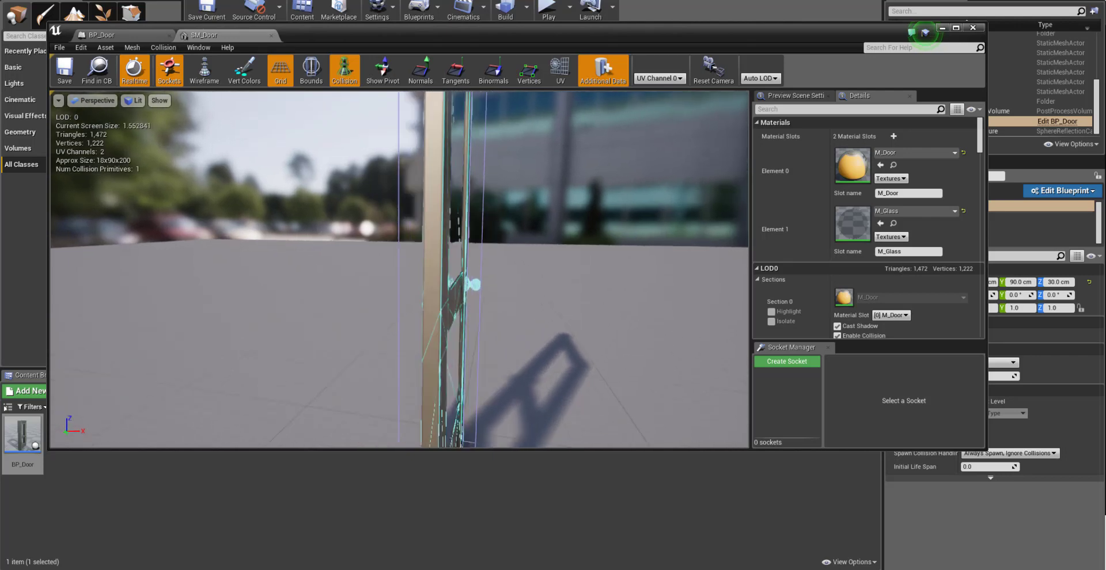
{"action": "middle_click_drag", "start_coordinate": [506, 229], "coordinate": [513, 130]}
{"action": "scroll", "coordinate": [513, 229], "scroll_direction": "down", "scroll_amount": 2}
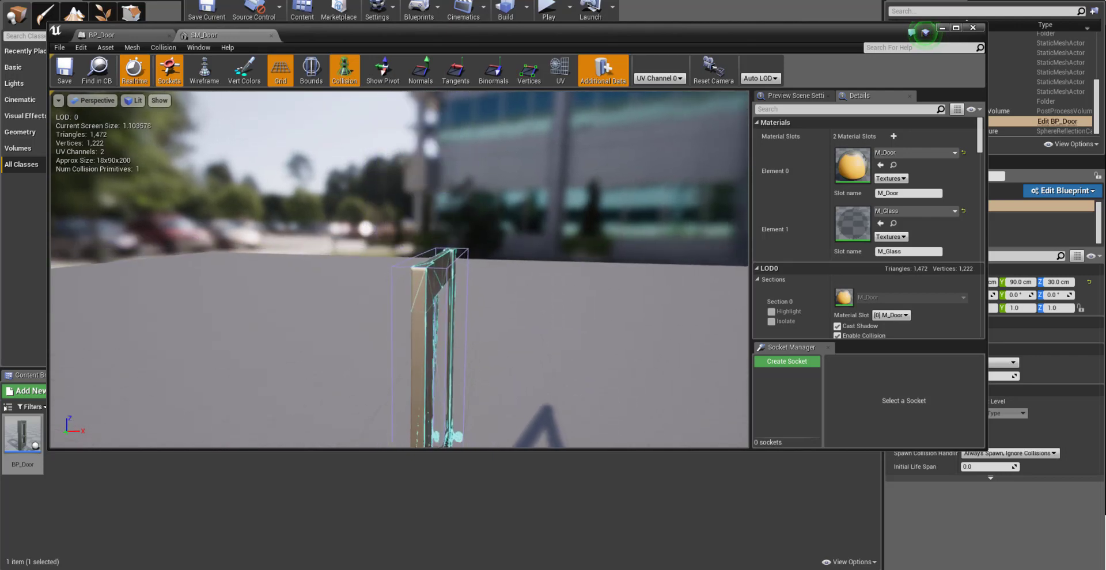
{"action": "key", "text": "s"}
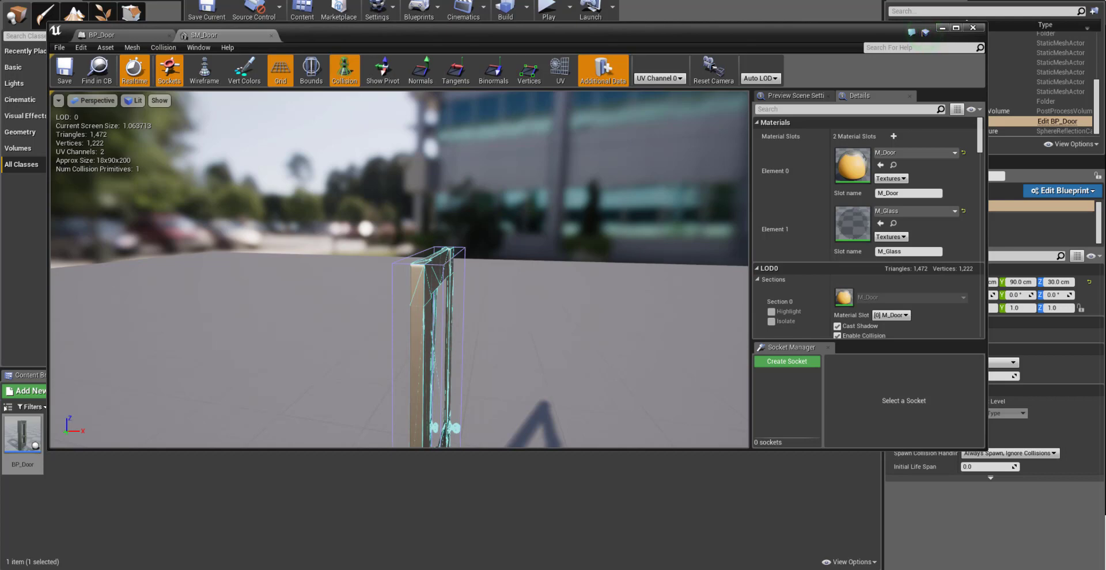
{"action": "mouse_move", "coordinate": [408, 274]}
{"action": "right_mouse_down"}
{"action": "mouse_move", "coordinate": [444, 274]}
{"action": "mouse_move", "coordinate": [408, 273]}
{"action": "right_mouse_up"}
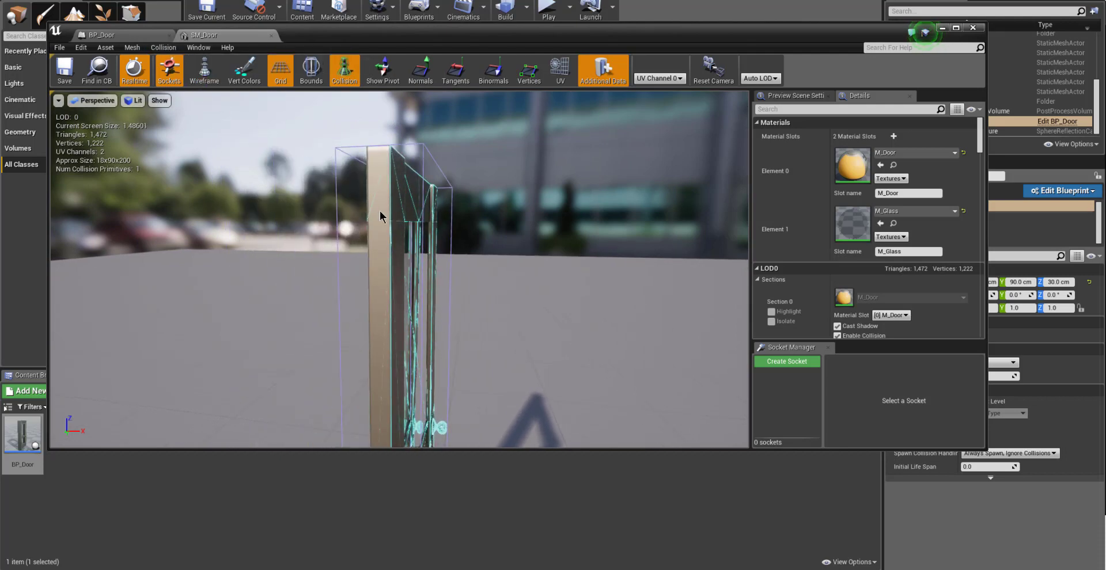
{"action": "left_click", "coordinate": [159, 49]}
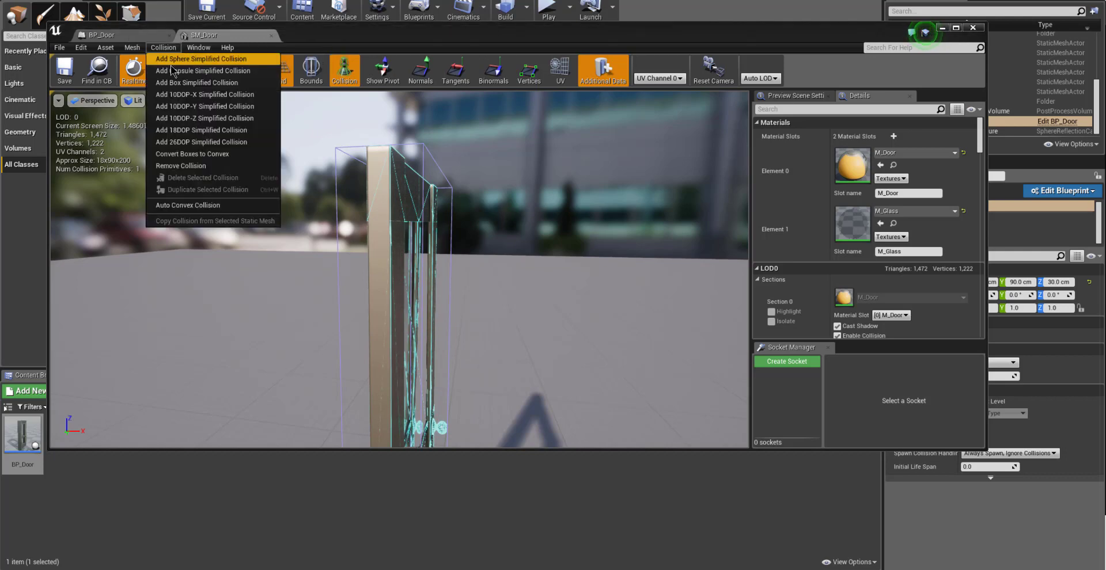
{"action": "left_click", "coordinate": [504, 295]}
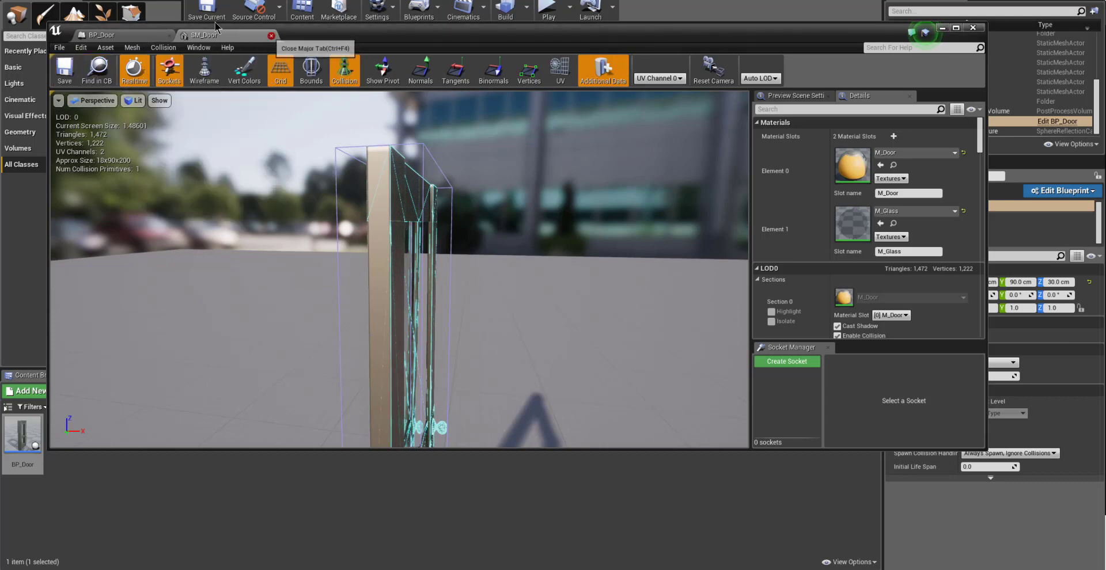
{"action": "left_click", "coordinate": [271, 35]}
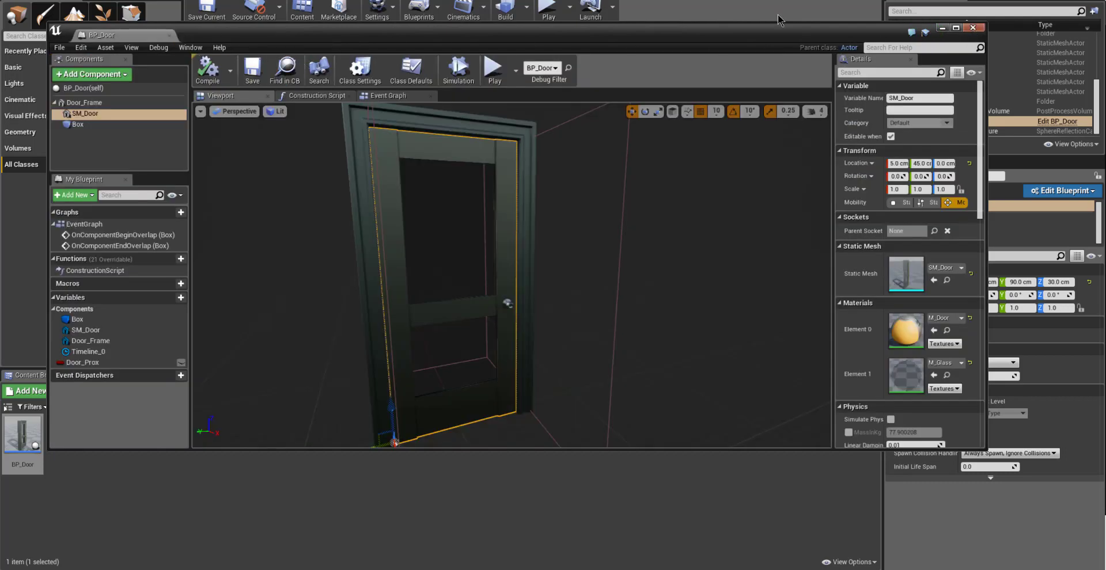
- Close the BP_Door editor and duplicate the level's door twice along the Y axis, placing the last copy at about Y -170 cm
{"action": "left_click", "coordinate": [972, 27]}
{"action": "key", "text": "f"}
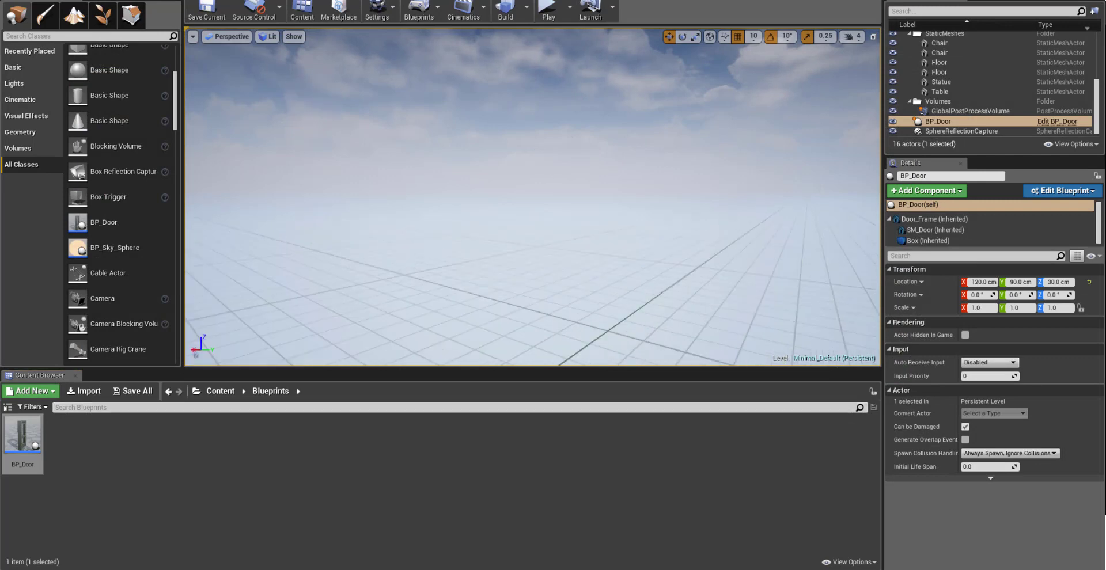
{"action": "right_click_drag", "start_coordinate": [533, 197], "coordinate": [700, 271]}
{"action": "key", "text": "s"}
{"action": "key", "text": "s"}
{"action": "key", "text": "w"}
{"action": "right_click_drag", "start_coordinate": [401, 278], "coordinate": [350, 277]}
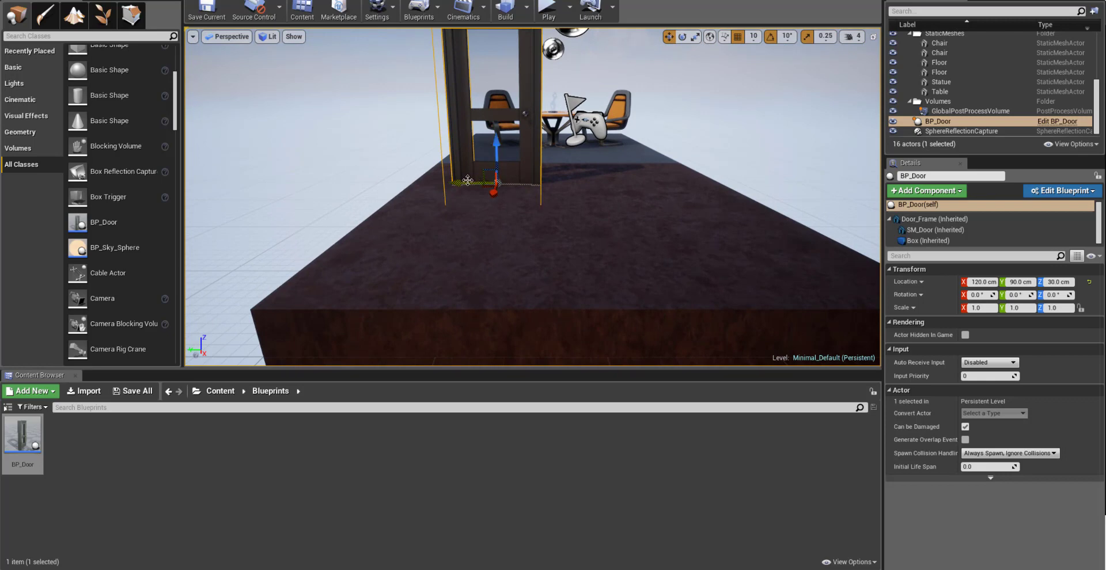
{"action": "left_click_drag", "start_coordinate": [466, 183], "coordinate": [700, 182], "text": "alt"}
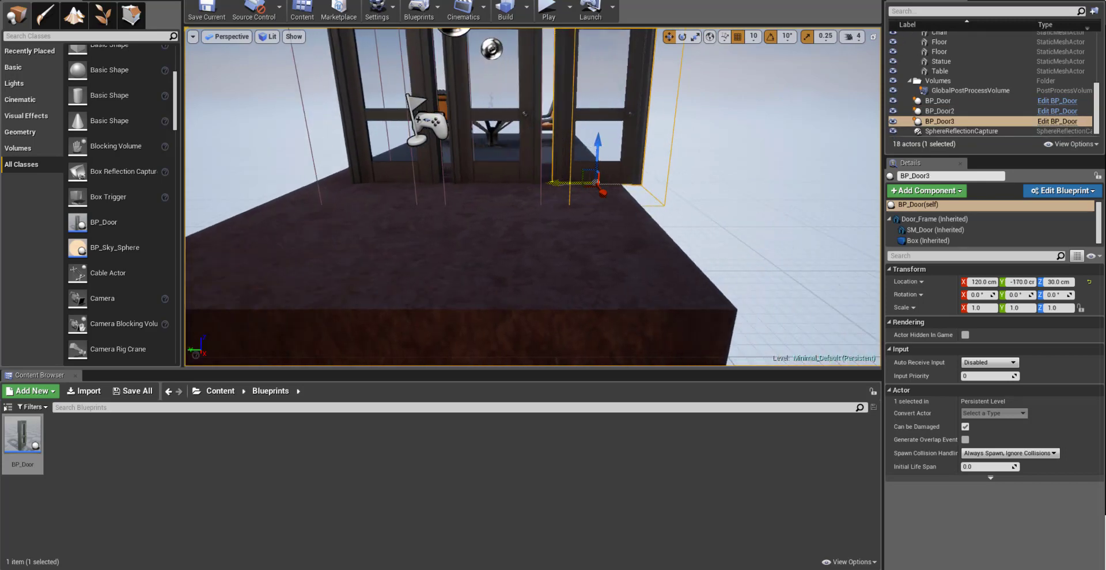
- Stretch the copper floor under the doors along its Y axis to a scale of 3.75
{"action": "left_click", "coordinate": [556, 242]}
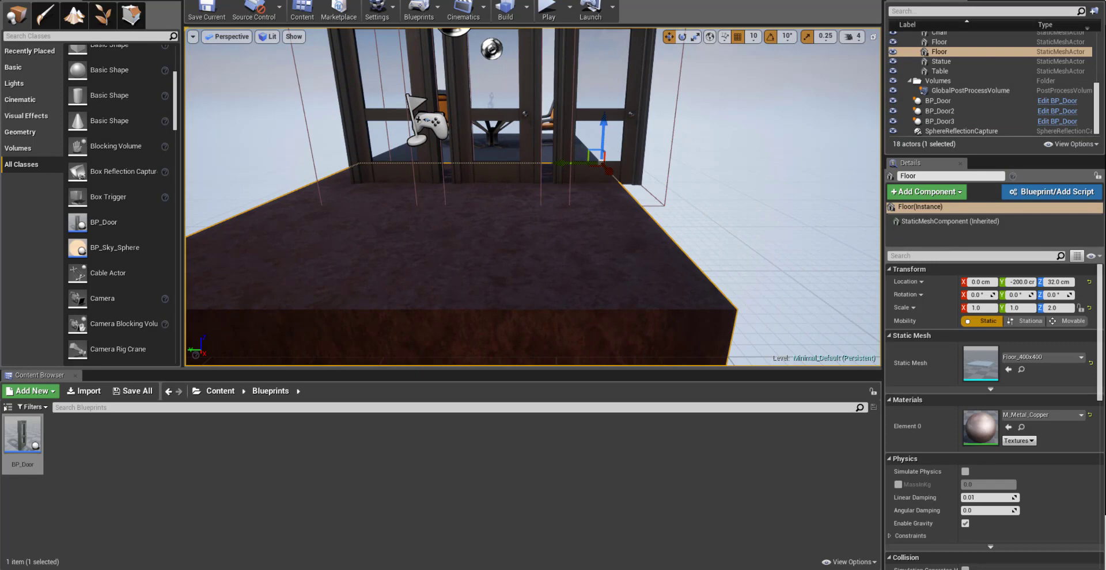
{"action": "key", "text": "r"}
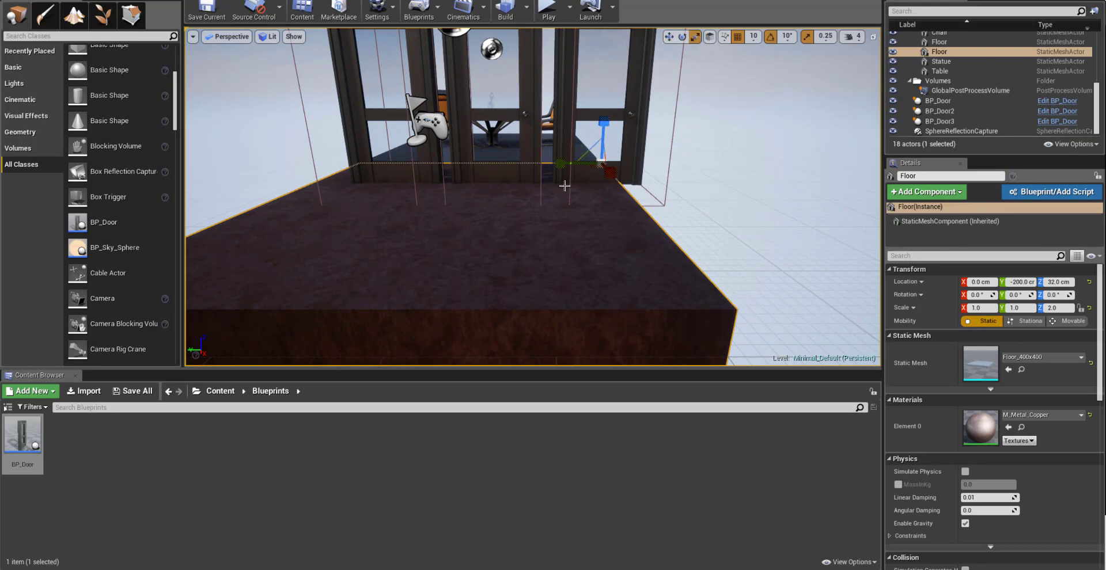
{"action": "left_click_drag", "start_coordinate": [560, 164], "coordinate": [519, 173]}
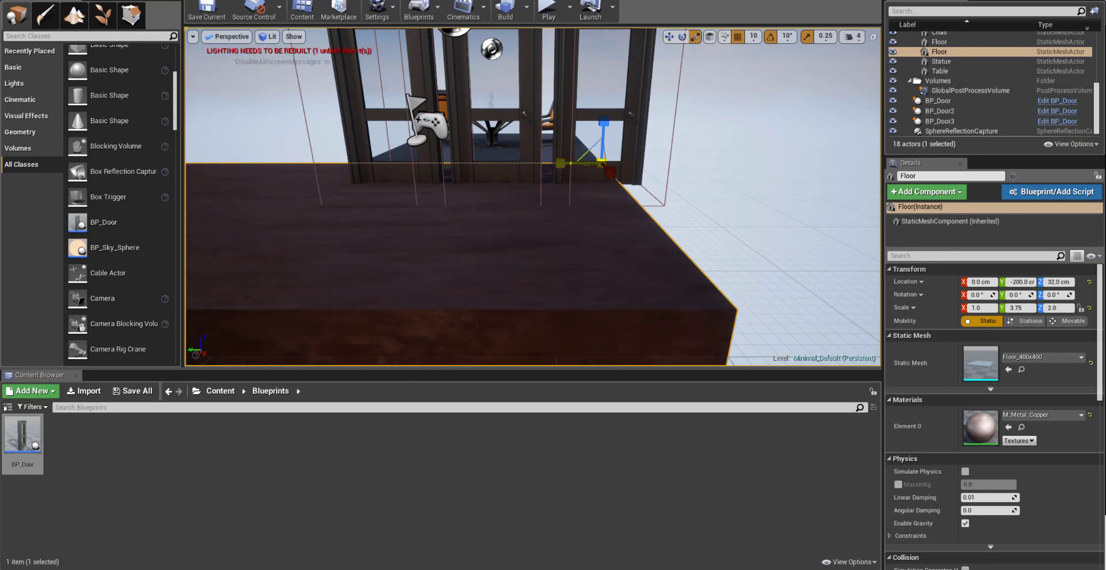
- Move the copper floor along its Y axis to Y -560 cm so it extends under all three doors
{"action": "key", "text": "w"}
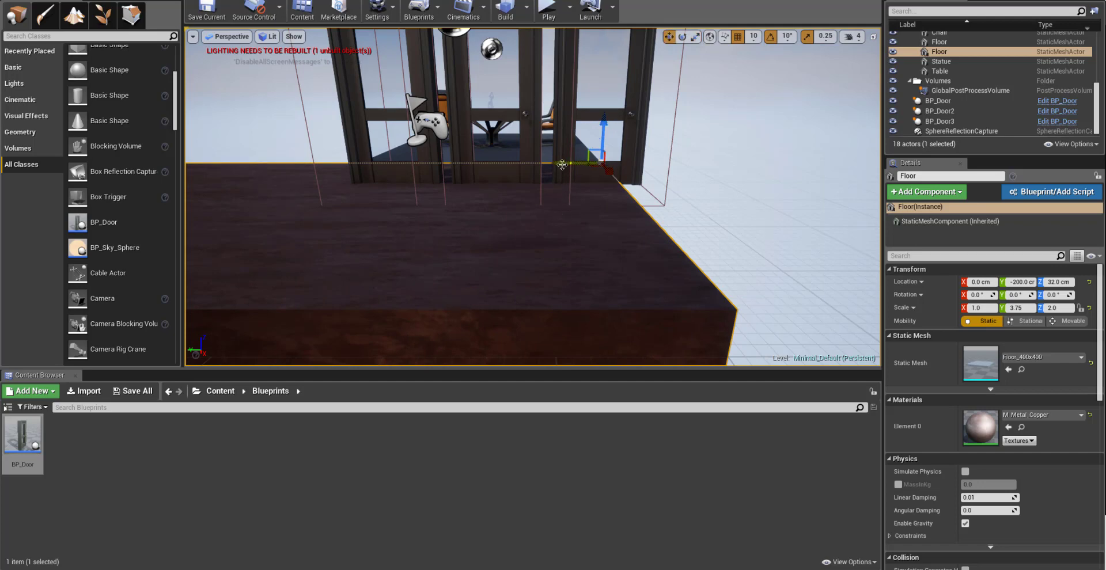
{"action": "left_click_drag", "start_coordinate": [562, 165], "coordinate": [782, 163]}
{"action": "middle_click_drag", "start_coordinate": [703, 191], "coordinate": [687, 127]}
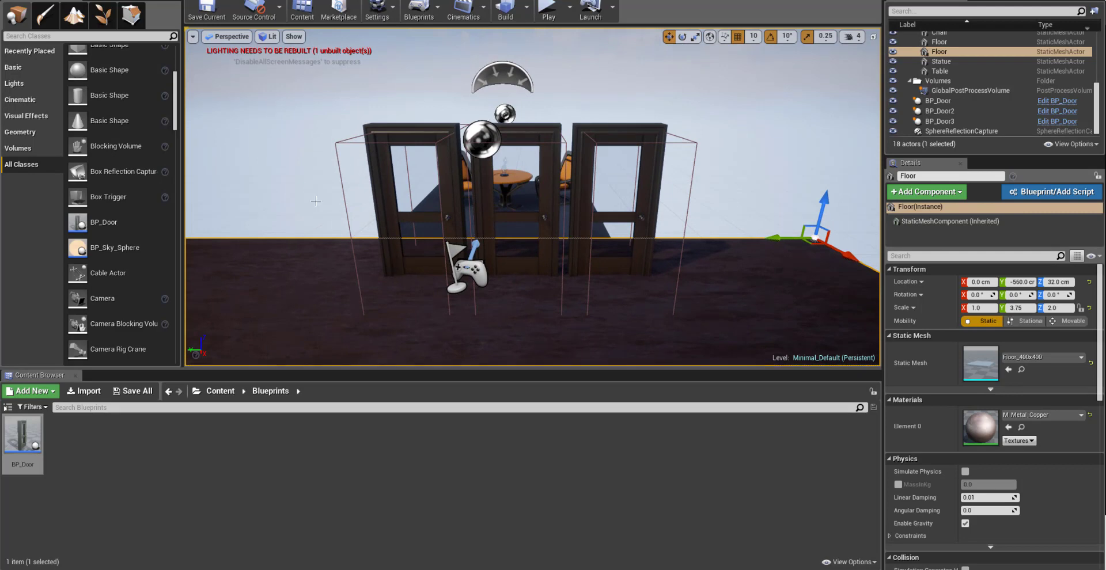
{"action": "left_click", "coordinate": [391, 262]}
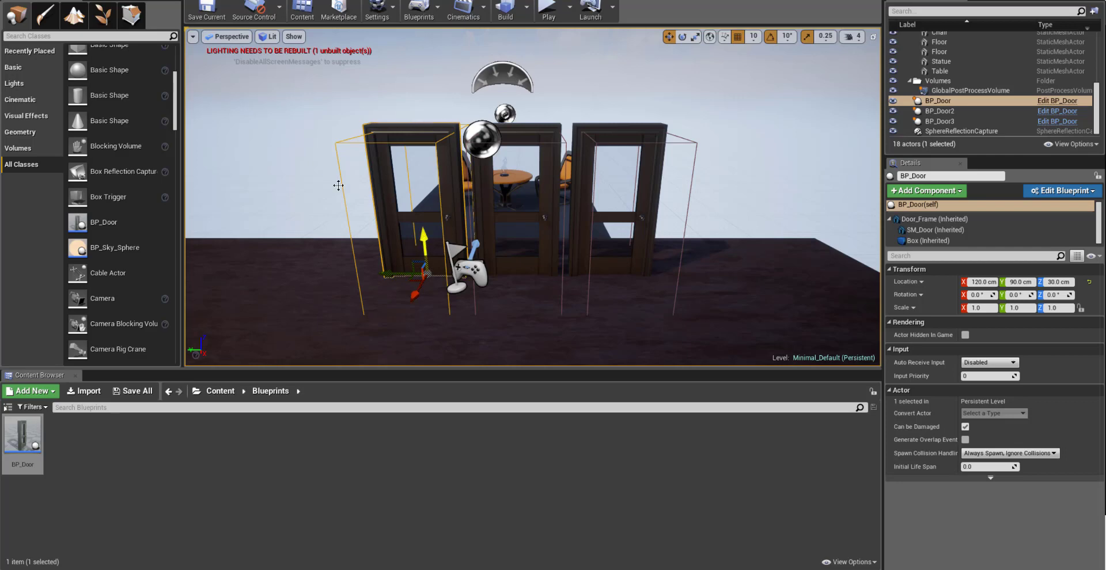
{"action": "left_click_drag", "start_coordinate": [425, 242], "coordinate": [424, 188], "text": "alt"}
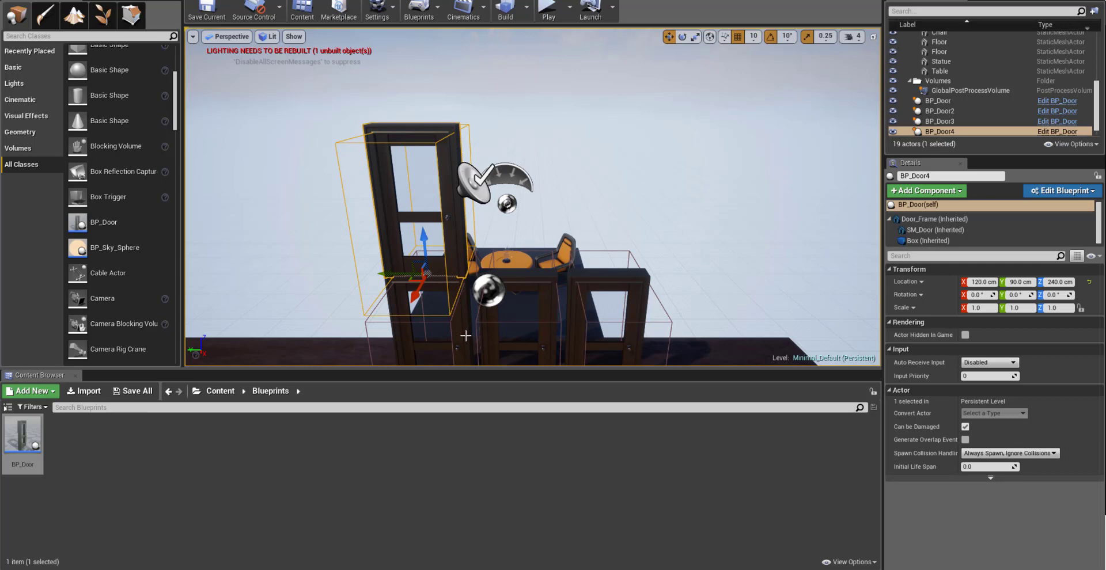
{"action": "key", "text": "Delete"}
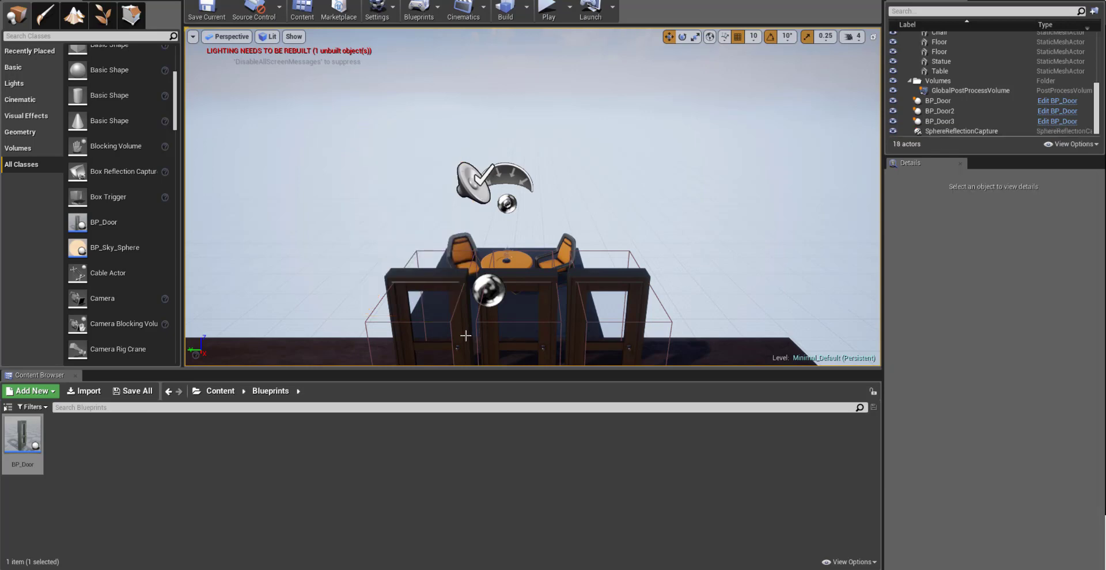
- Play-test the level, approaching and backing away from the doors at both ends of the row to trigger them
{"action": "middle_click_drag", "start_coordinate": [570, 104], "coordinate": [559, 202]}
{"action": "left_click", "coordinate": [548, 10]}
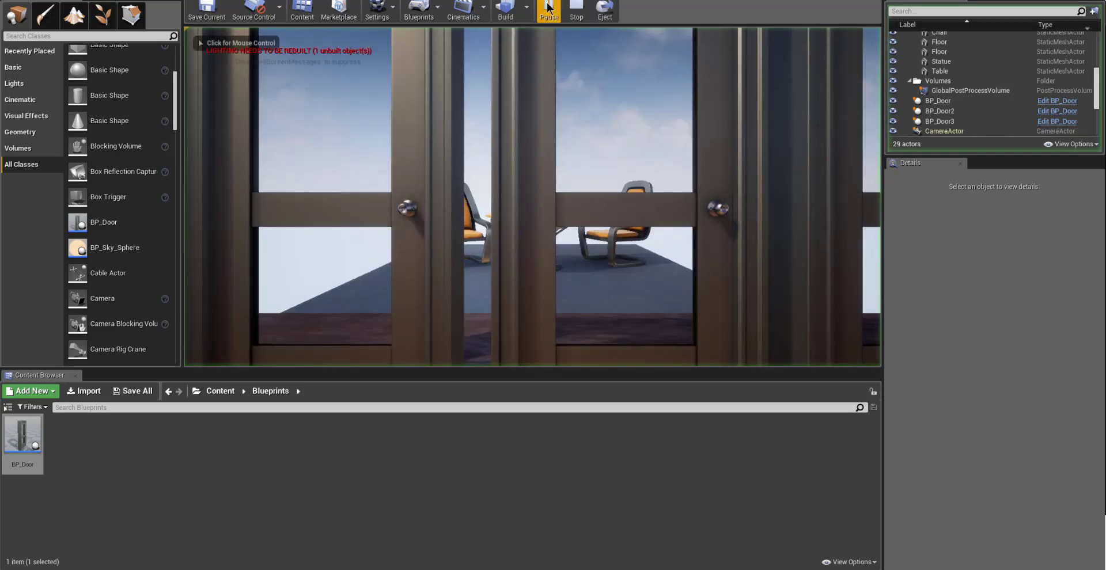
{"action": "left_click", "coordinate": [586, 120]}
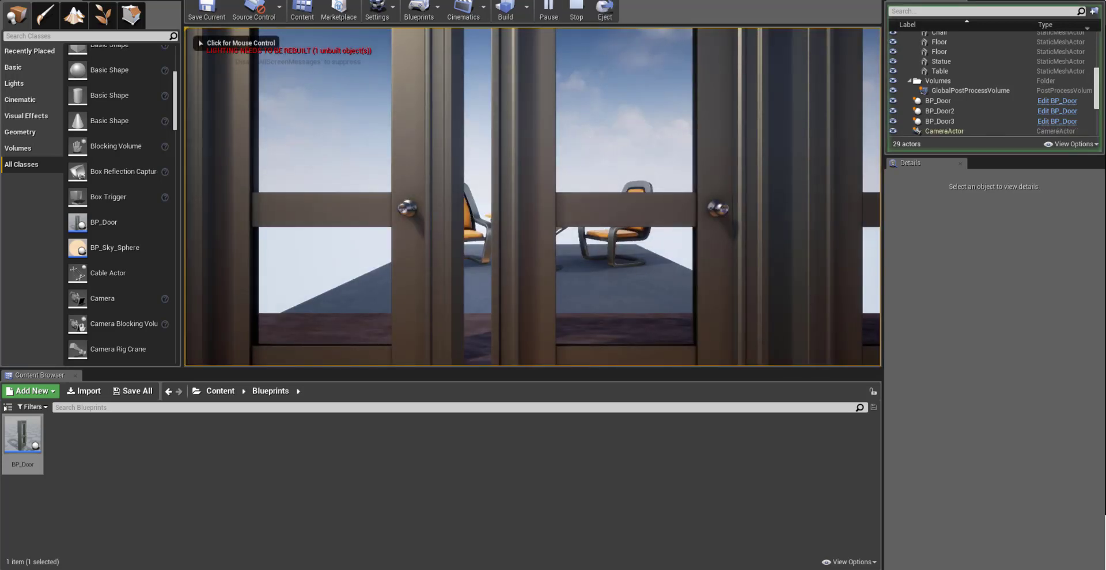
{"action": "key", "text": "s"}
{"action": "key", "text": "w"}
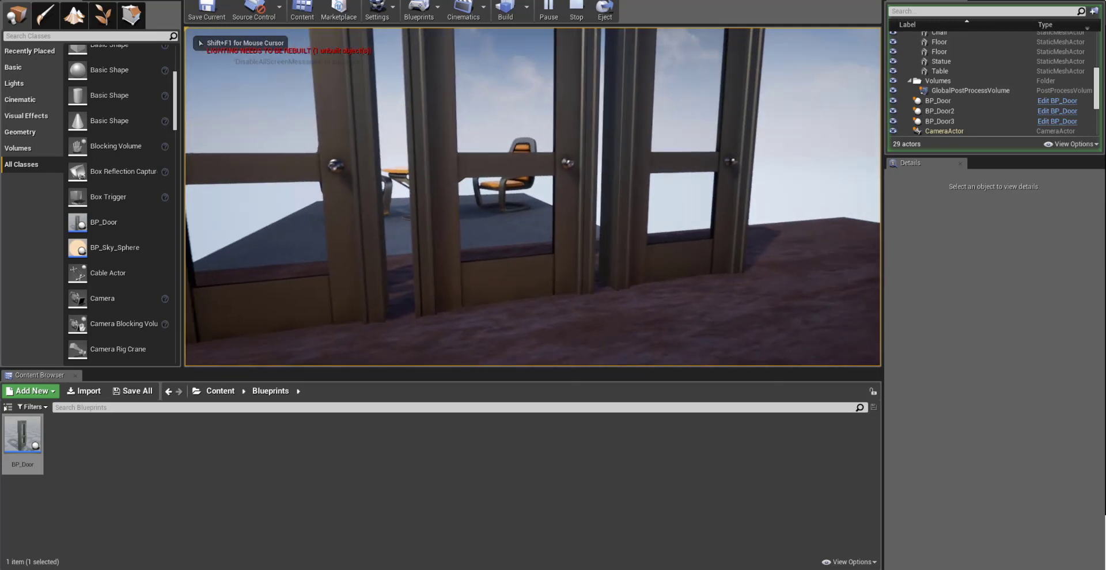
{"action": "key", "text": "s"}
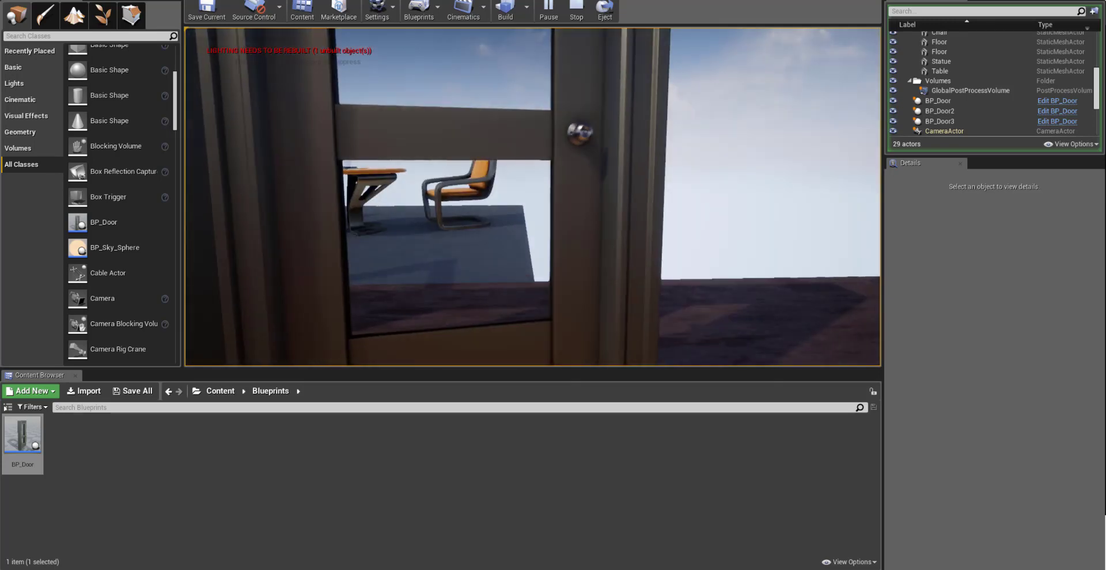
{"action": "key", "text": "w"}
{"action": "key", "text": "s"}
{"action": "key", "text": "s"}
{"action": "key", "text": "a"}
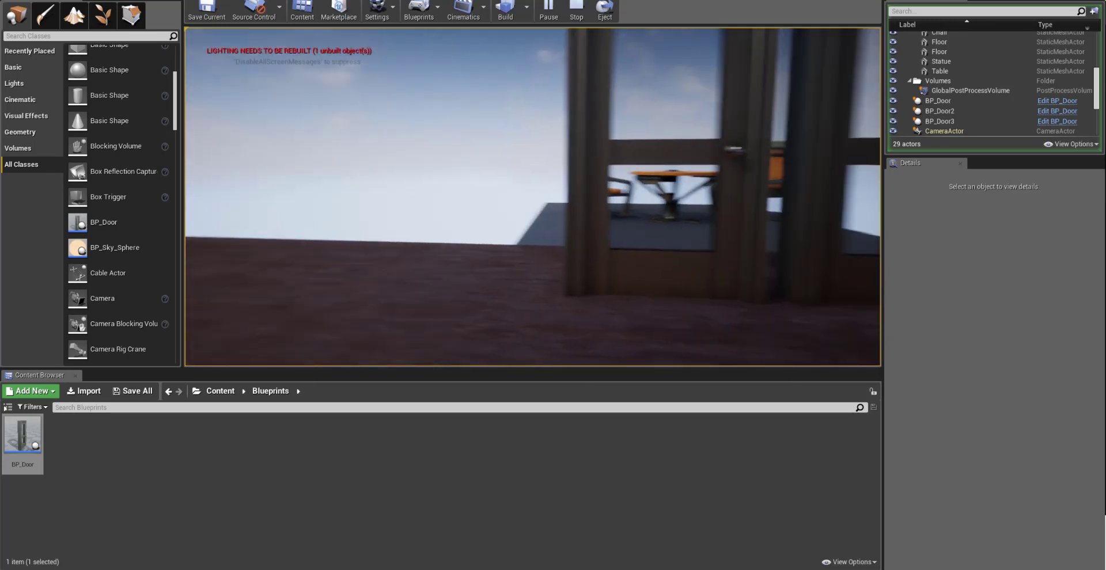
{"action": "key", "text": "w"}
{"action": "key", "text": "s"}
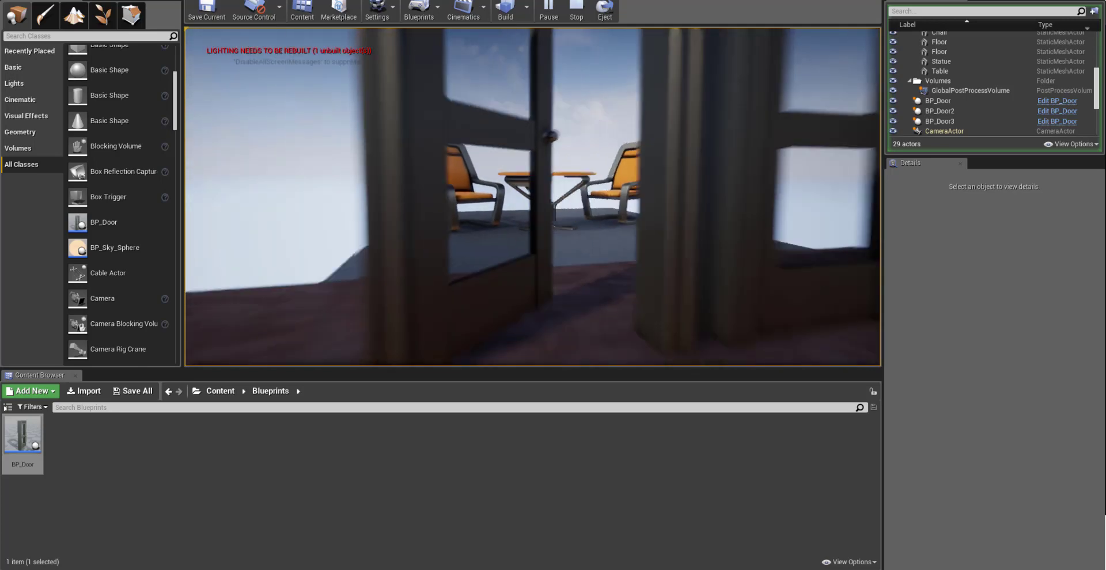
{"action": "key", "text": "w"}
{"action": "key", "text": "s"}
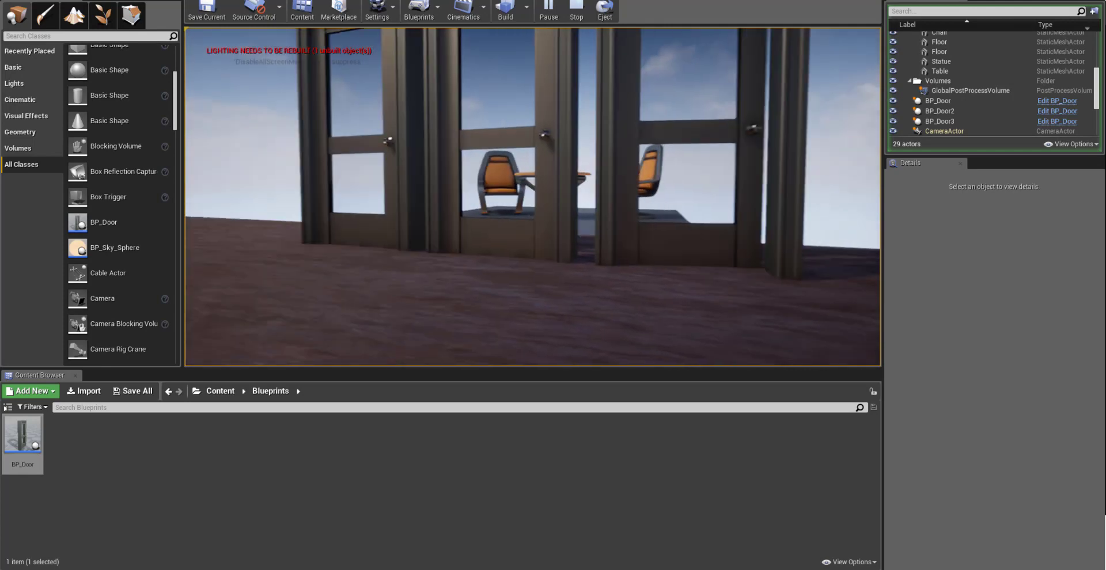
- Walk through the doorways to the table platform and back, testing the doors from both sides, and end the play session
{"action": "key", "text": "w"}
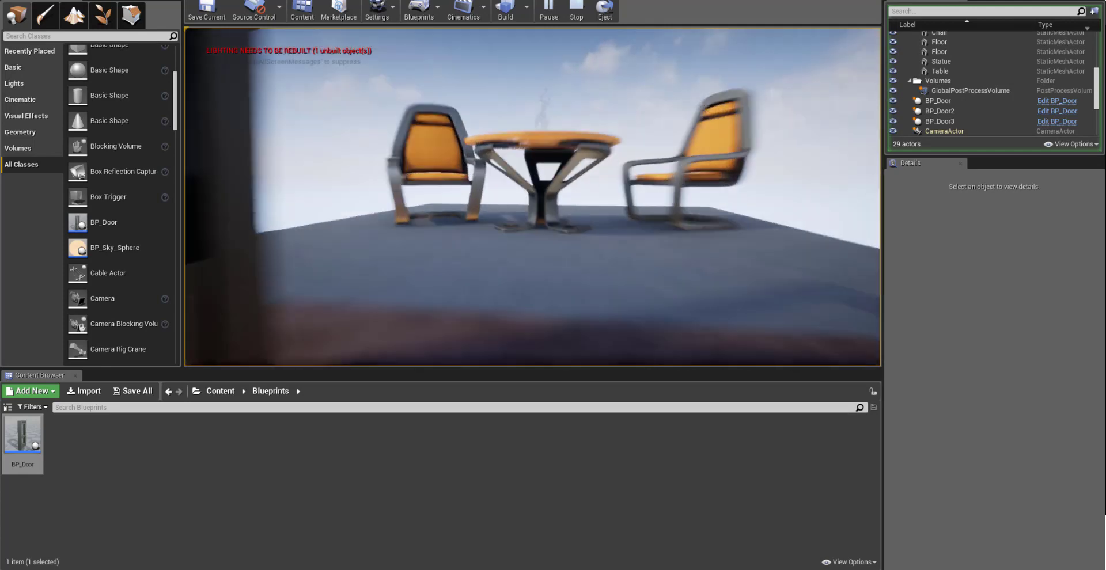
{"action": "key", "text": "w"}
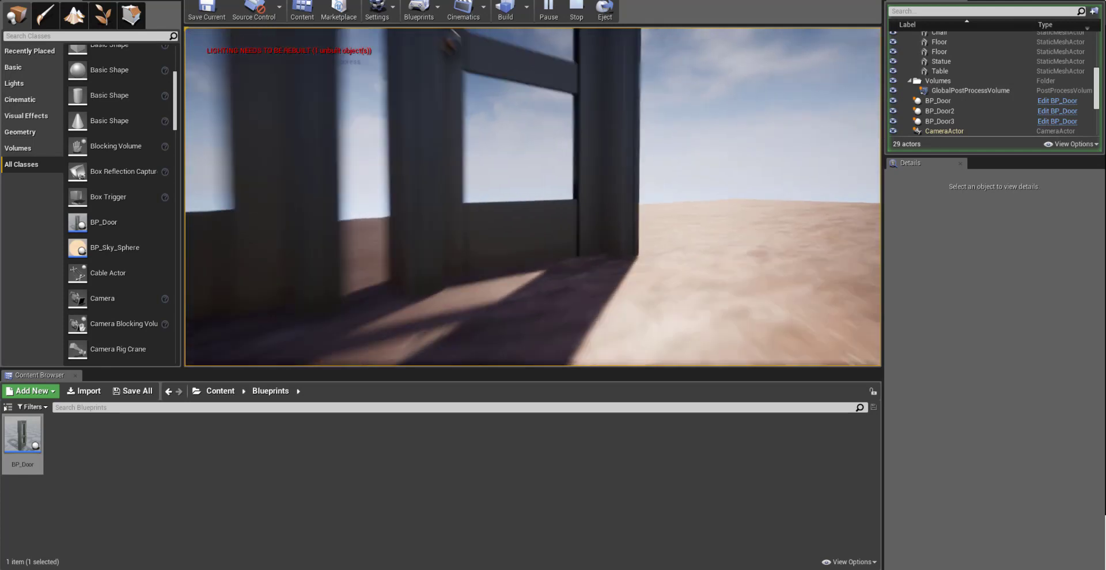
{"action": "key", "text": "w"}
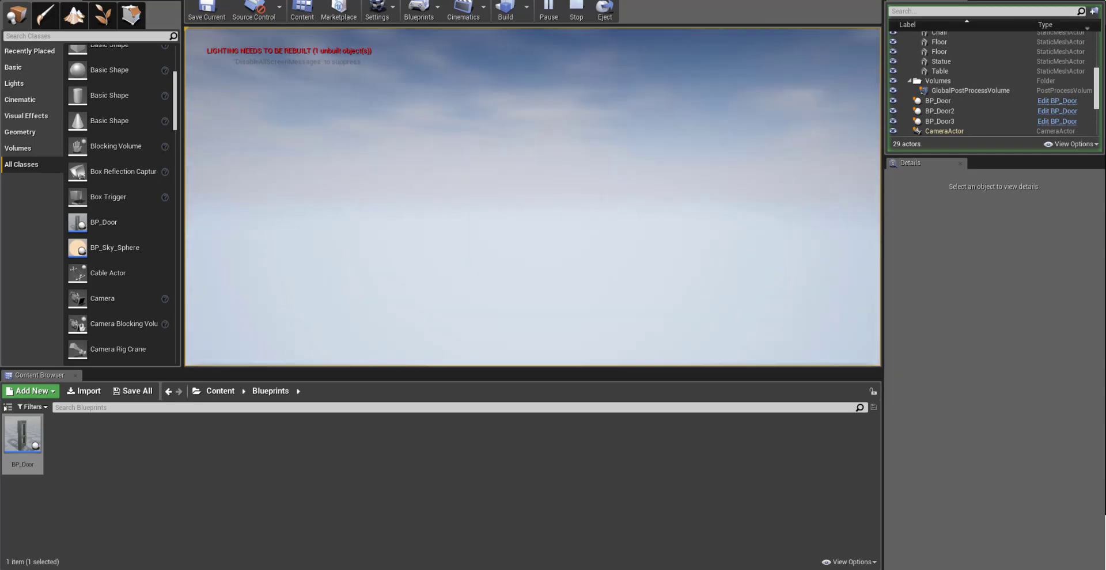
{"action": "key", "text": "w"}
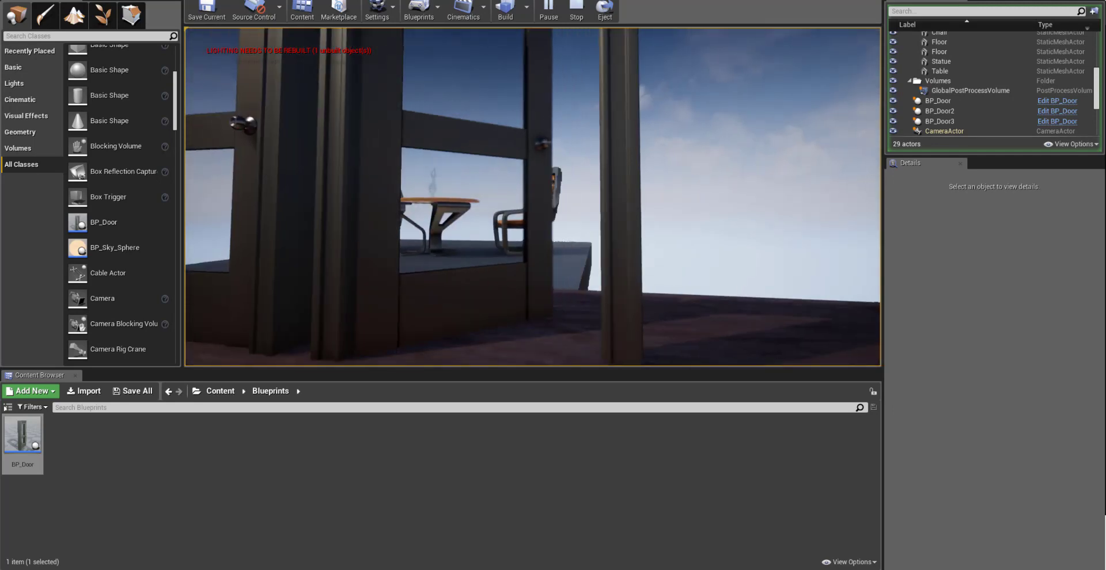
{"action": "key", "text": "w"}
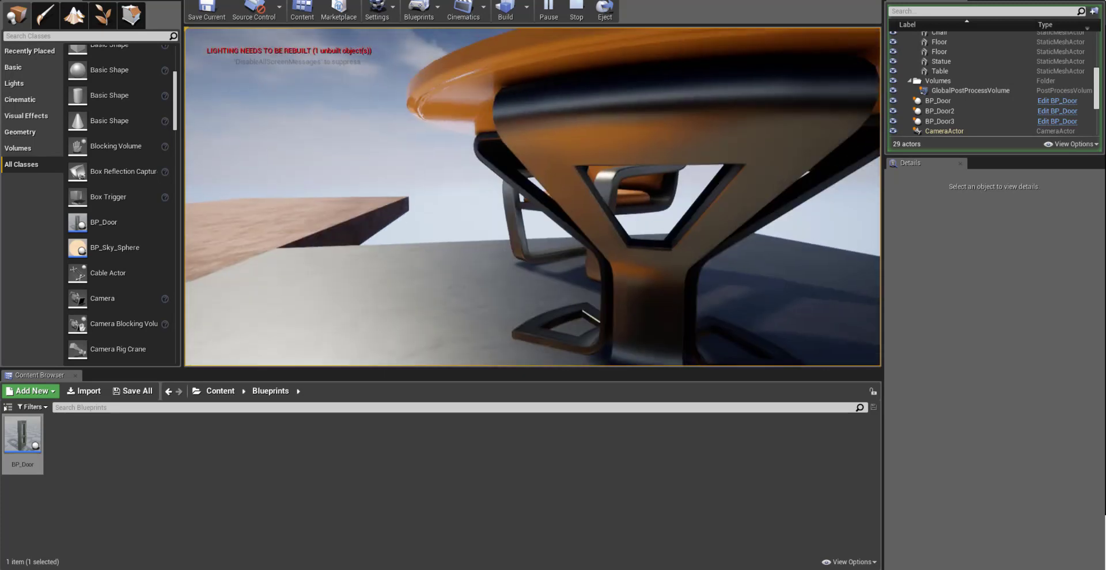
{"action": "key", "text": "Escape"}
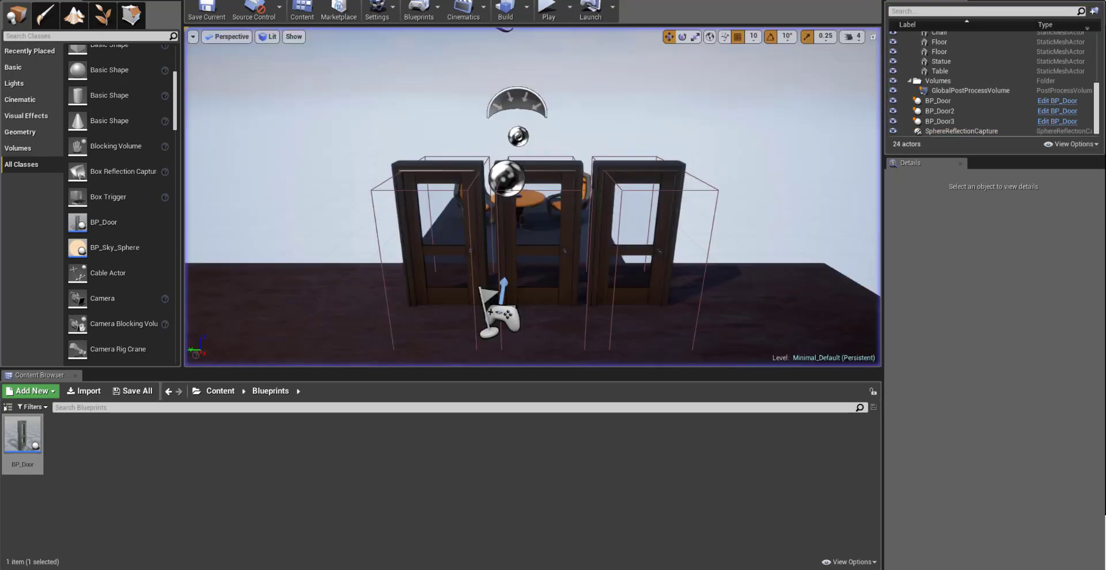
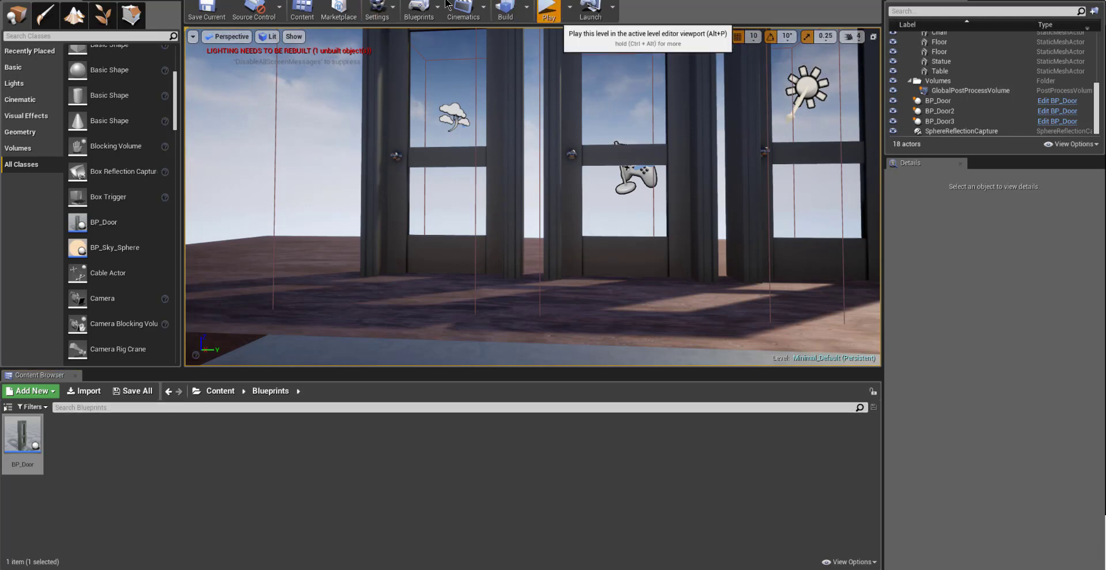
- Play-test the level again, moving sideways between neighbouring doors to check their triggers, and end the session
{"action": "left_click", "coordinate": [554, 15]}
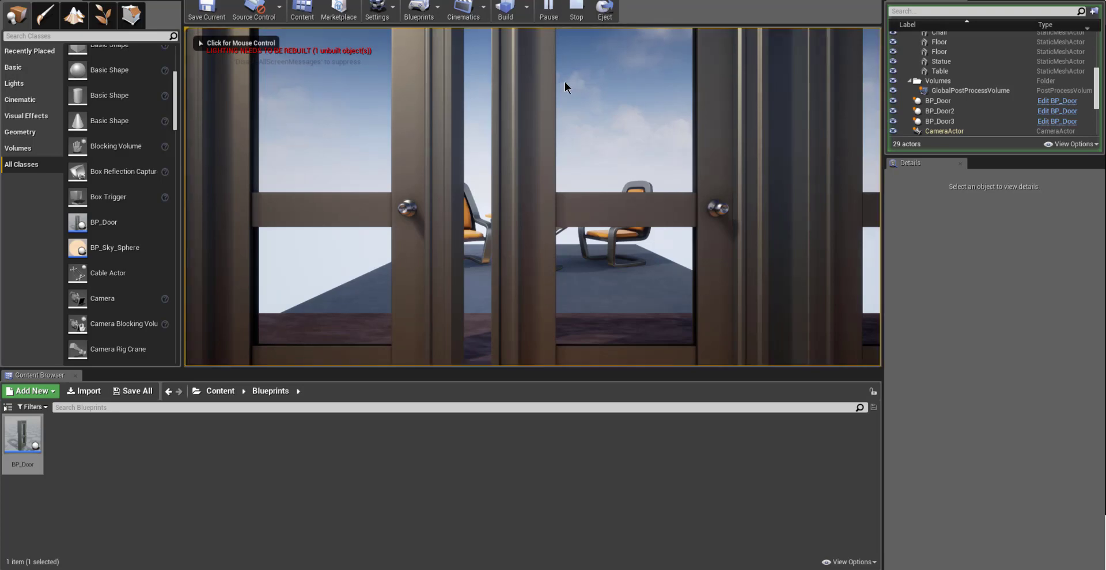
{"action": "left_click", "coordinate": [456, 98]}
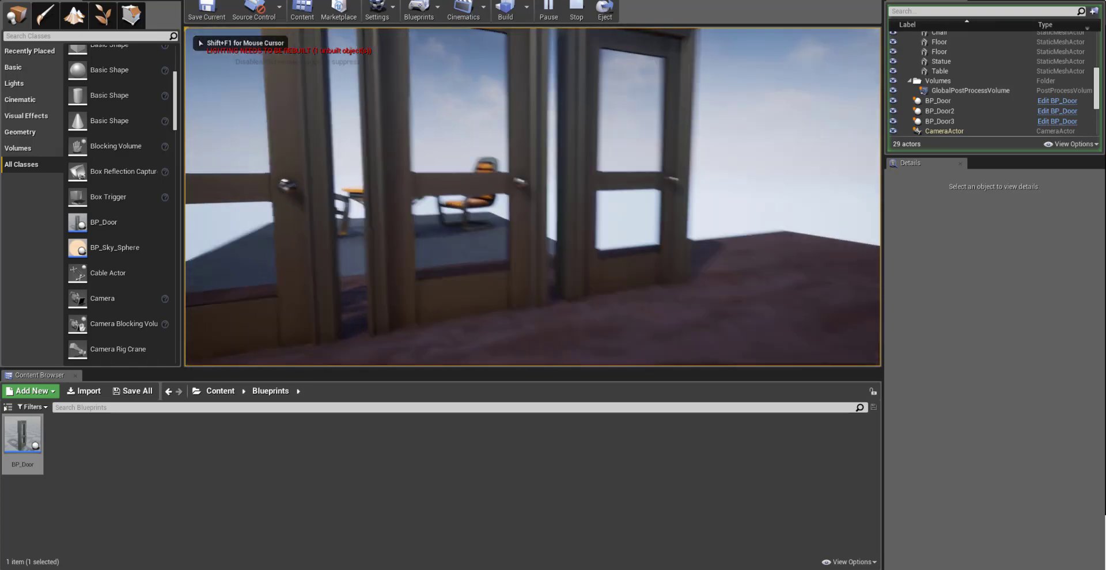
{"action": "key", "text": "w"}
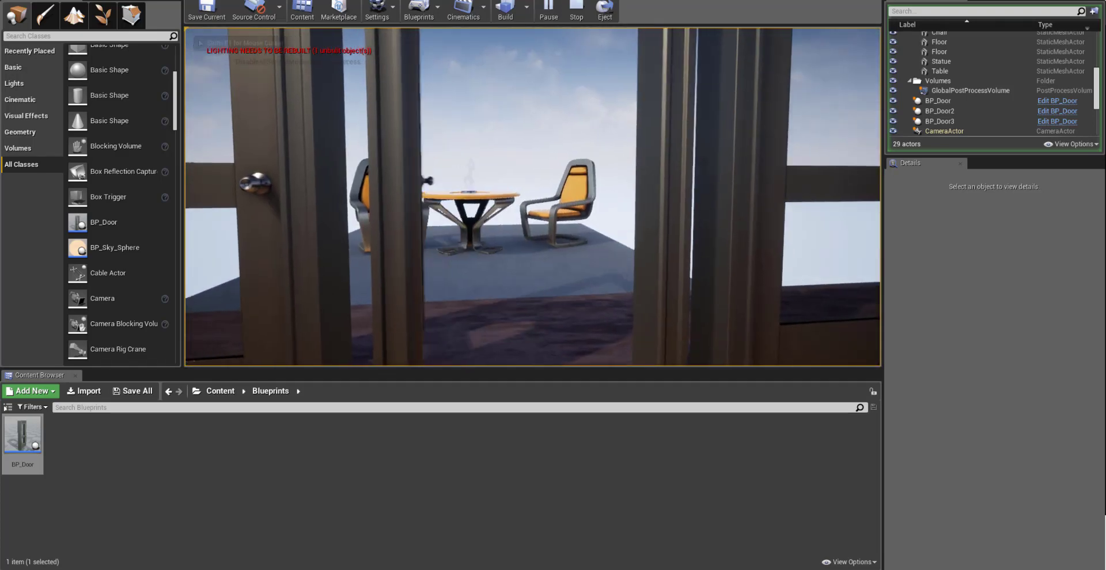
{"action": "key", "text": "d"}
{"action": "key", "text": "d"}
{"action": "key", "text": "w"}
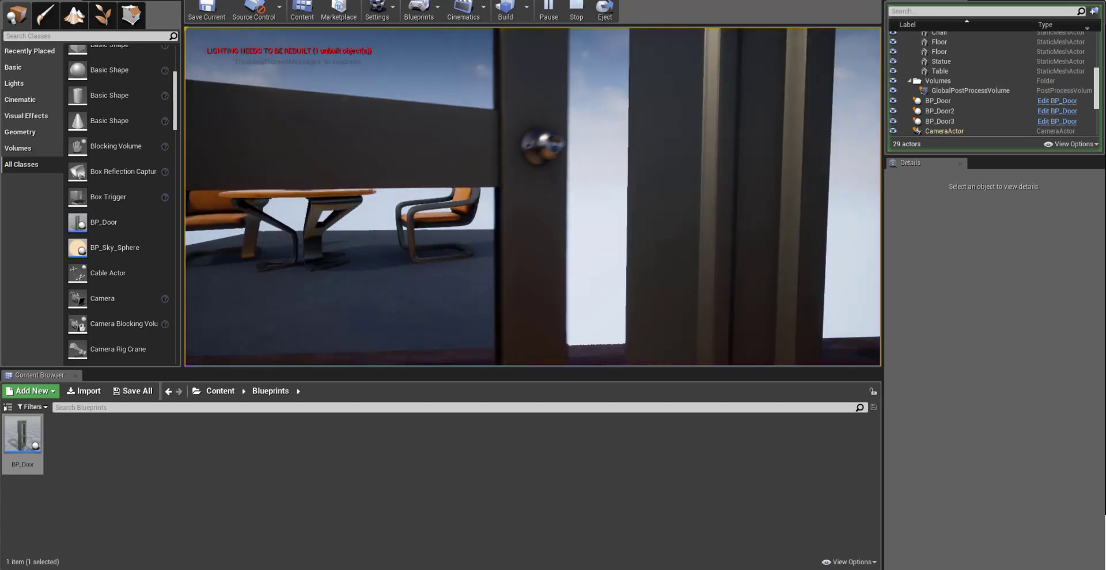
{"action": "key", "text": "s"}
{"action": "key", "text": "a"}
{"action": "key", "text": "w"}
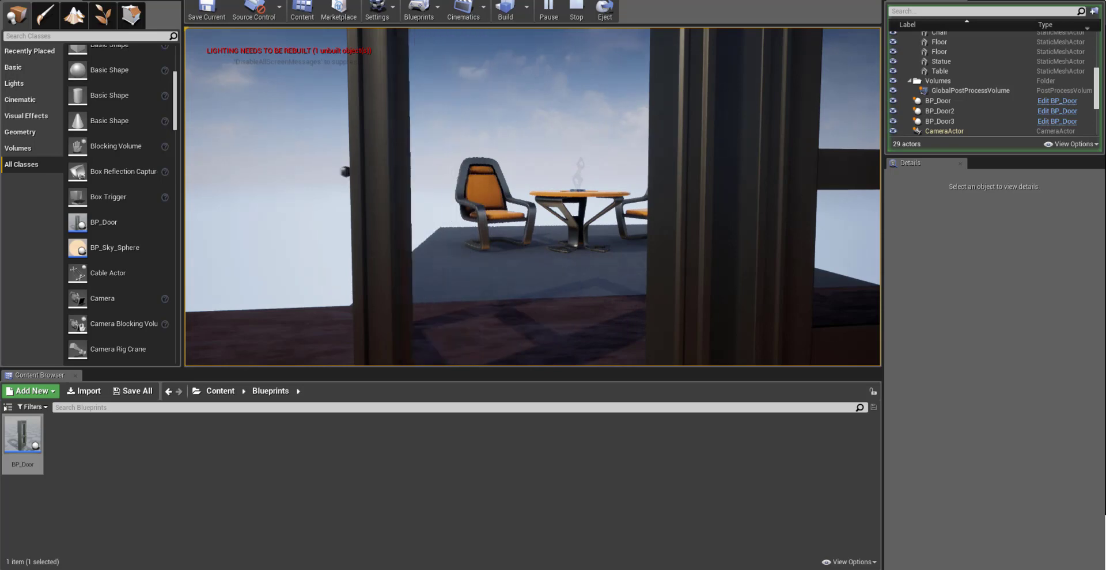
{"action": "key", "text": "d"}
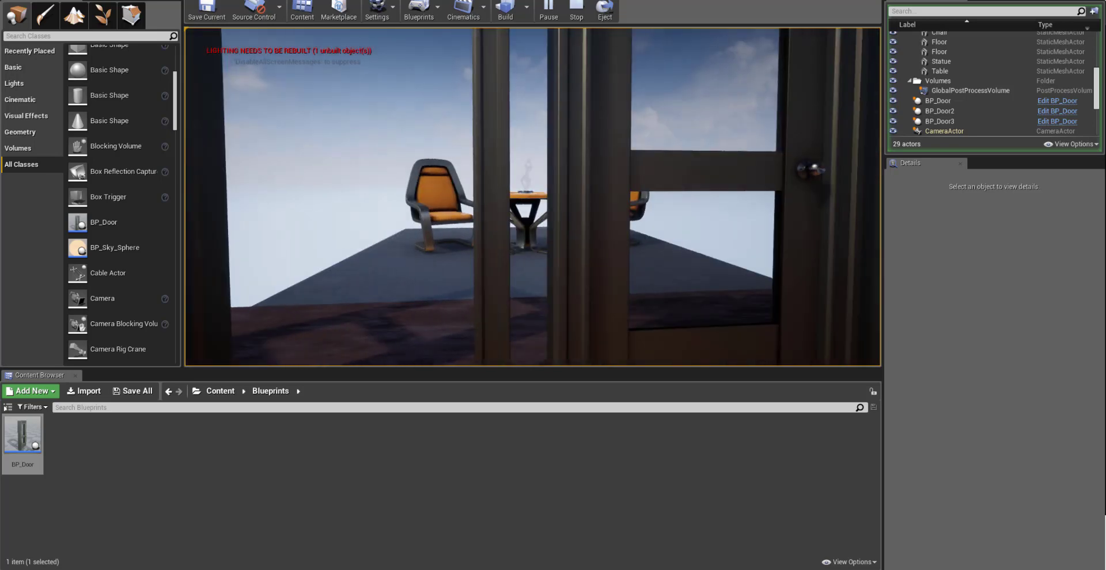
{"action": "key", "text": "Escape"}
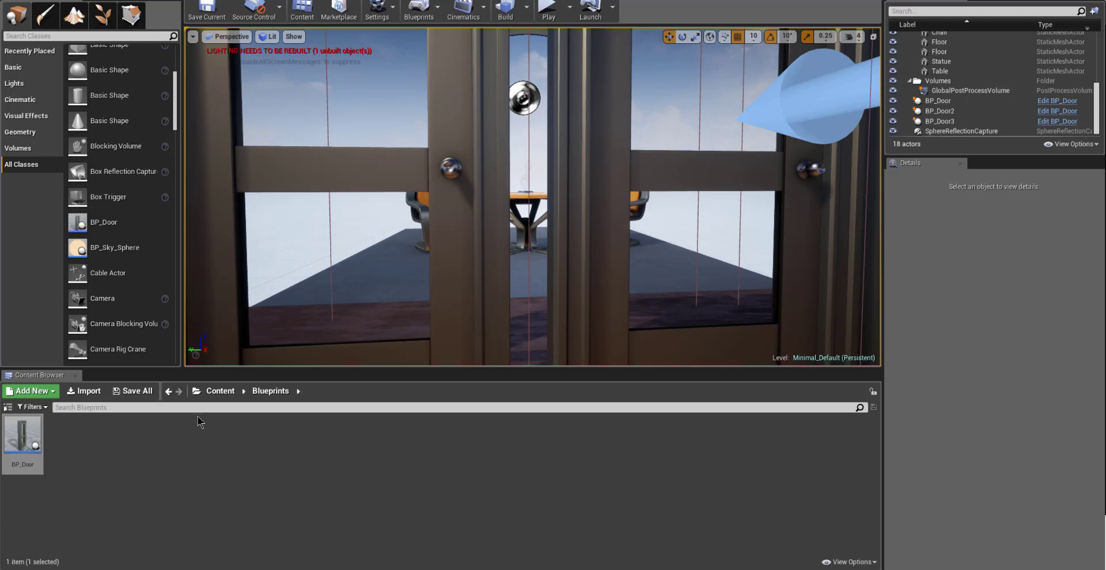
- Open BP_Door's Event Graph, enable Simulation, and resize and place its window so the level viewport stays partly uncovered
{"action": "double_click", "coordinate": [23, 438]}
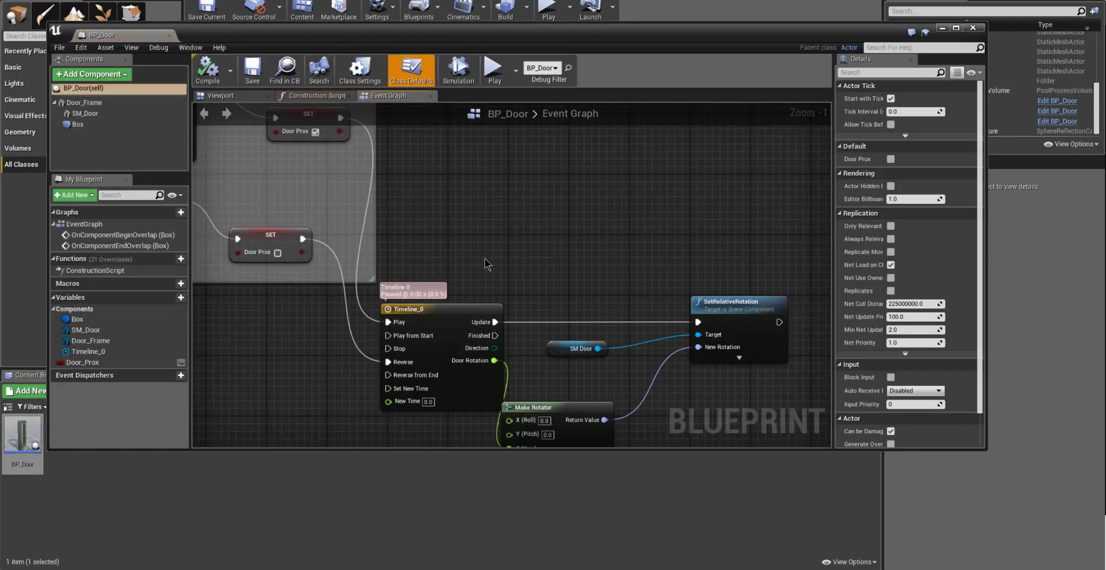
{"action": "scroll", "coordinate": [485, 258], "scroll_direction": "down", "scroll_amount": 3}
{"action": "right_click_drag", "start_coordinate": [521, 225], "coordinate": [626, 234]}
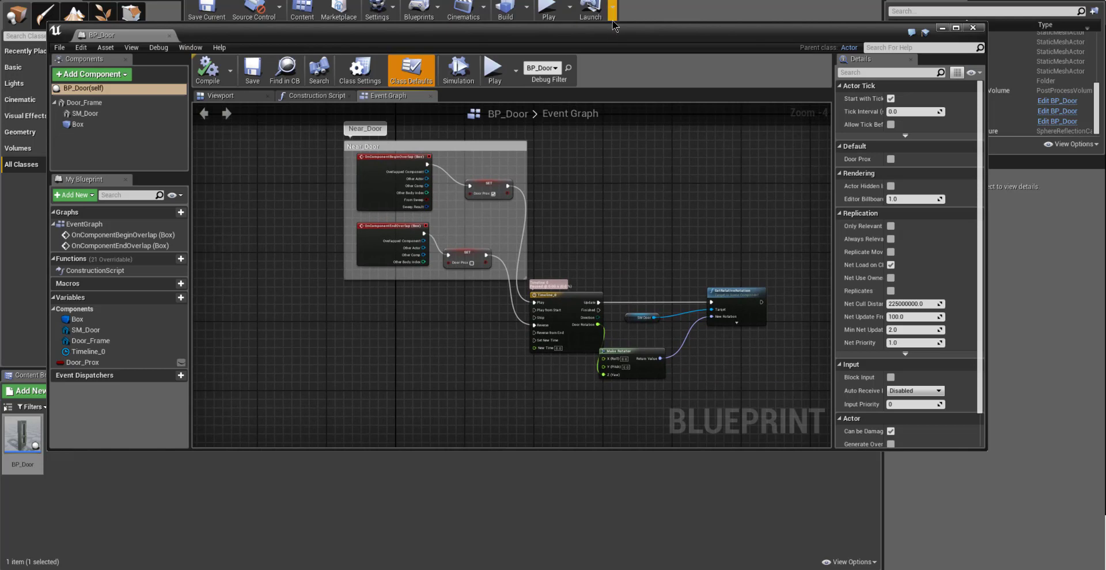
{"action": "left_click_drag", "start_coordinate": [611, 22], "coordinate": [612, 53]}
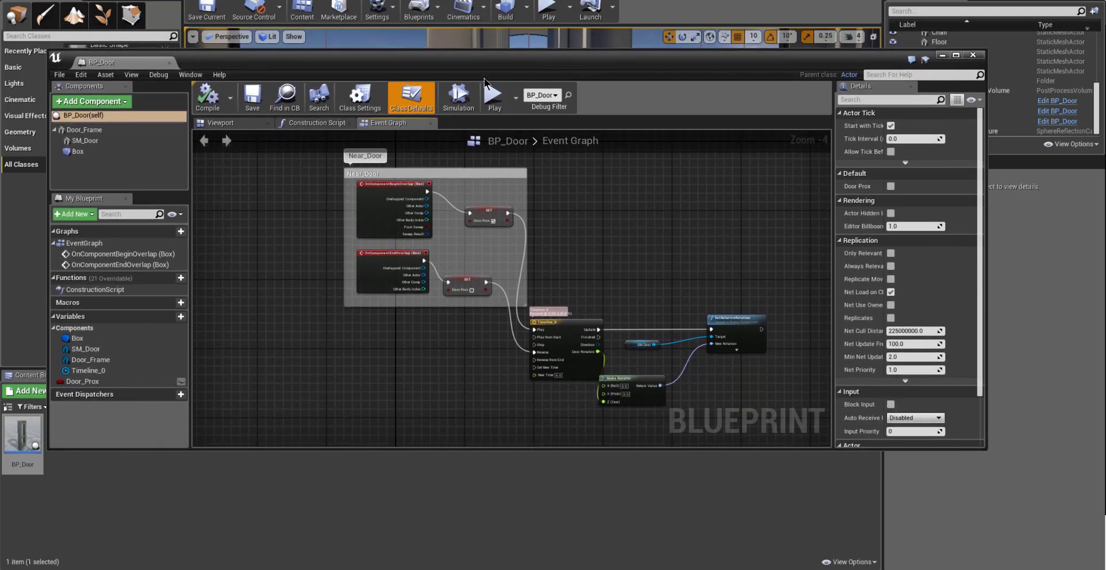
{"action": "left_click", "coordinate": [466, 101]}
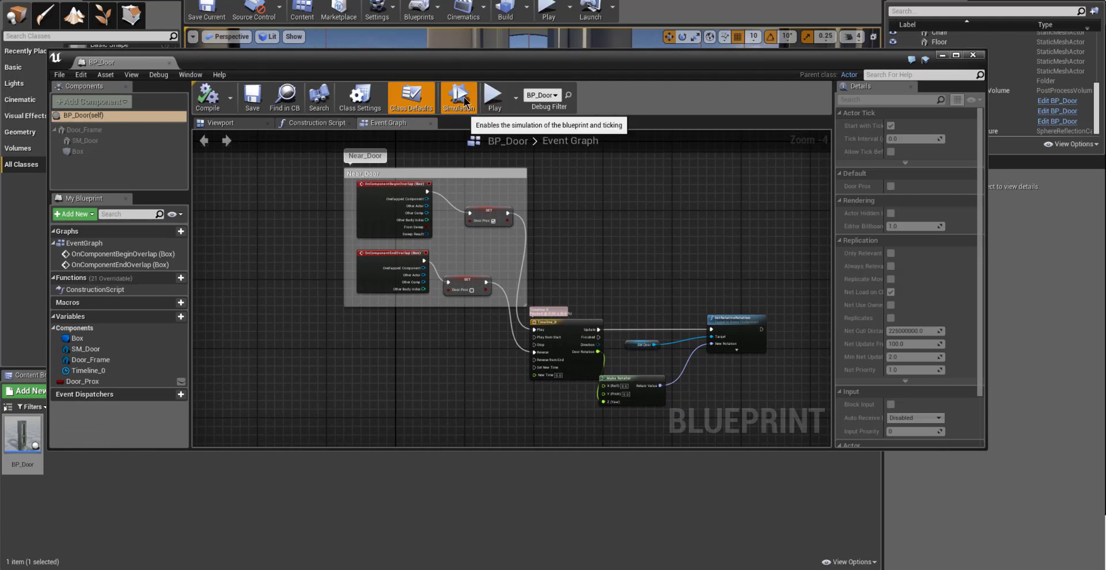
{"action": "right_click_drag", "start_coordinate": [577, 195], "coordinate": [462, 213]}
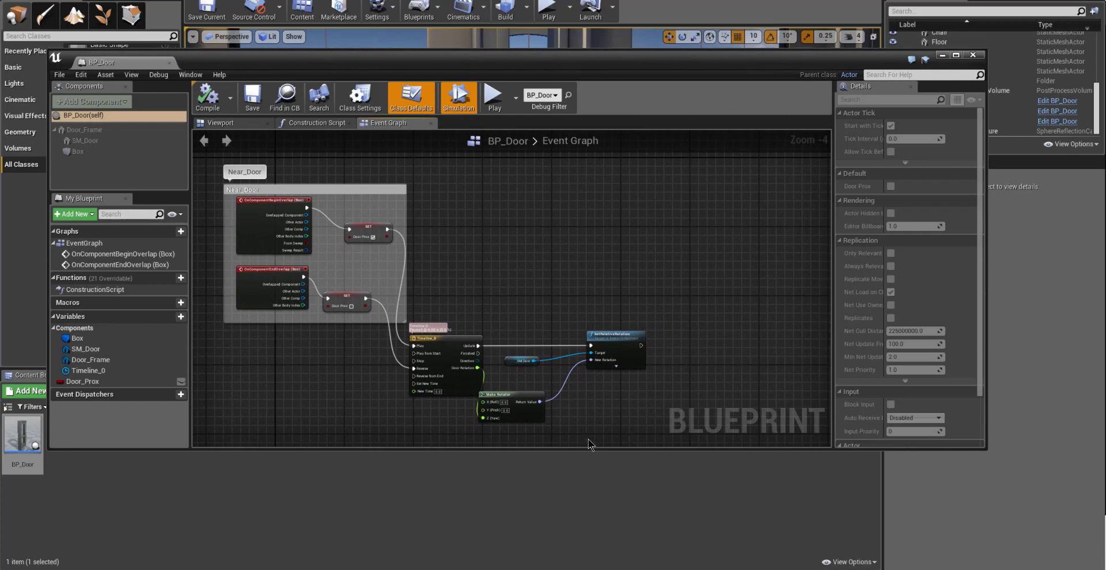
{"action": "left_click_drag", "start_coordinate": [589, 450], "coordinate": [588, 437]}
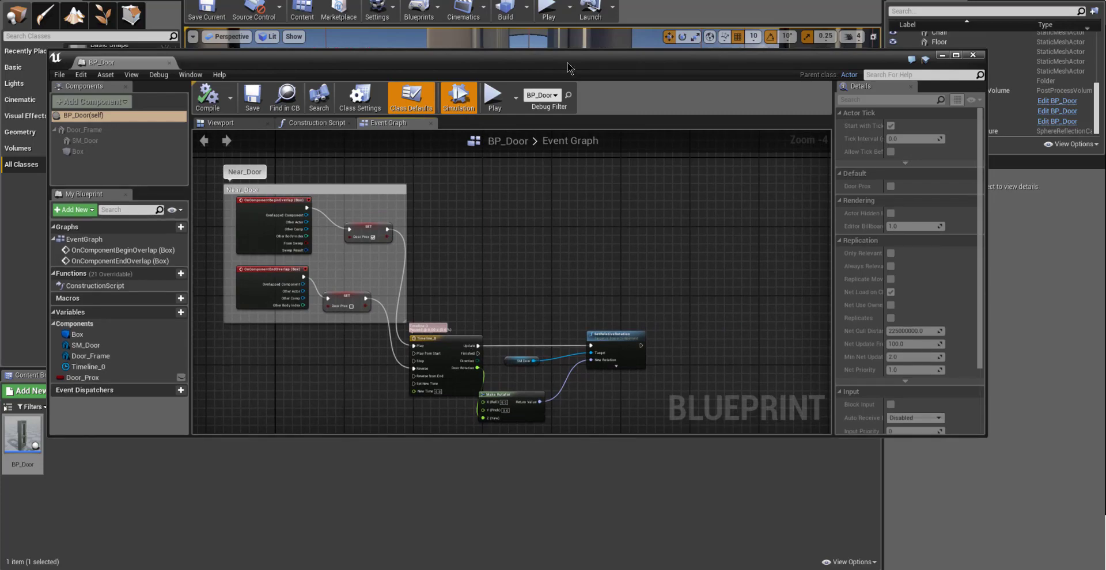
{"action": "left_click_drag", "start_coordinate": [568, 62], "coordinate": [631, 174]}
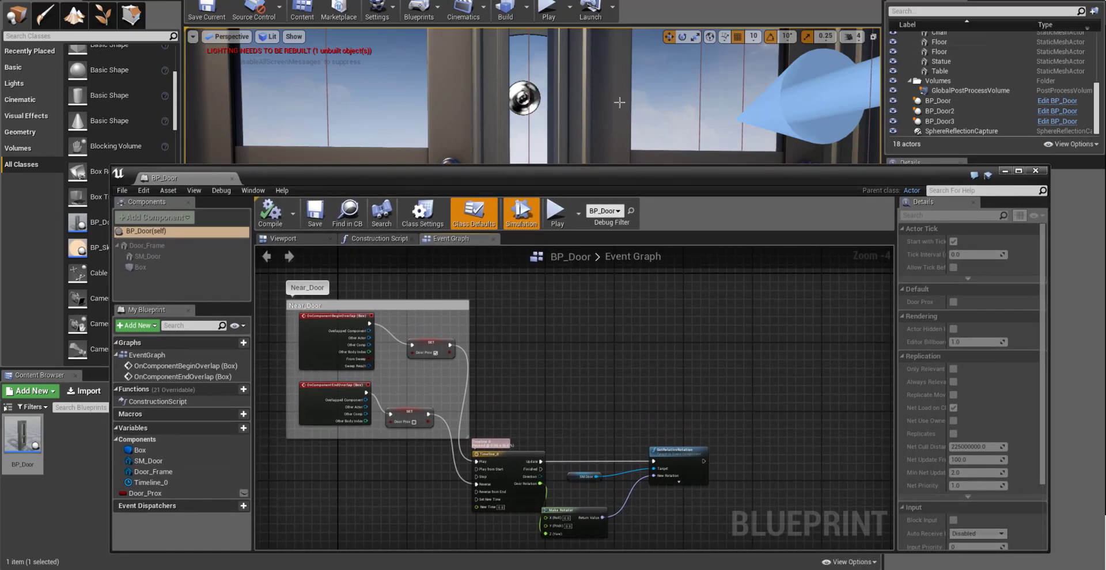
- Play-test the level beside the open BP_Door graph, walking up to the doors to watch the nodes execute
{"action": "left_click", "coordinate": [548, 8]}
{"action": "left_click", "coordinate": [570, 89]}
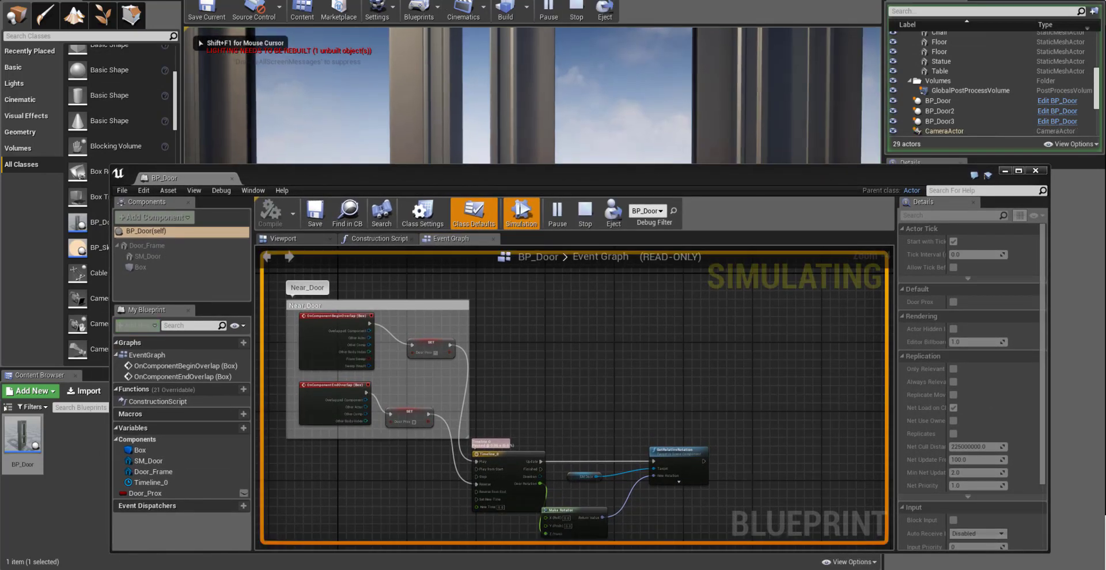
{"action": "key", "text": "w"}
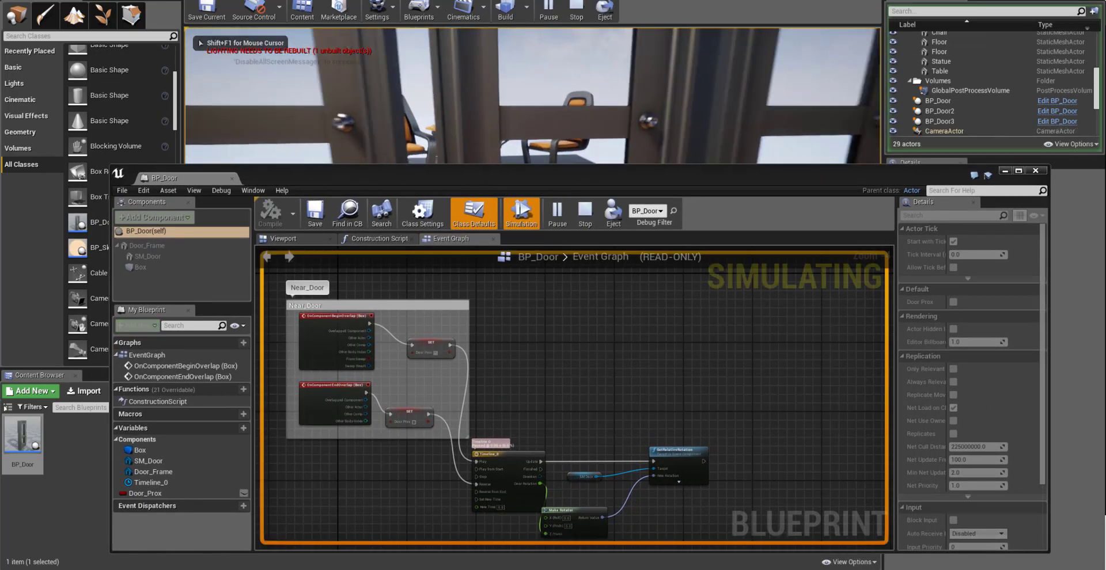
{"action": "key", "text": "w"}
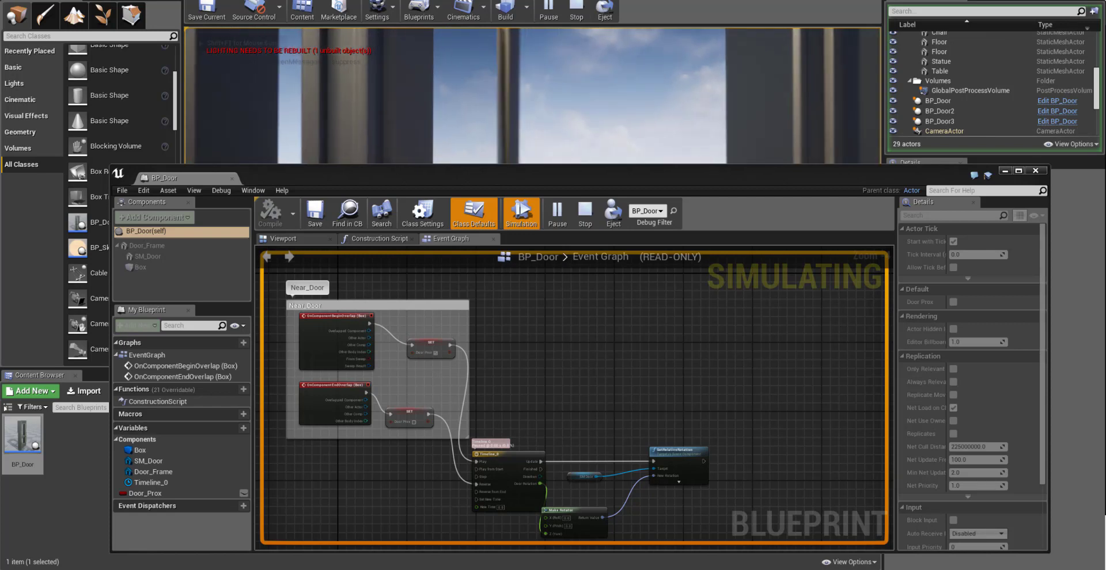
{"action": "key", "text": "w"}
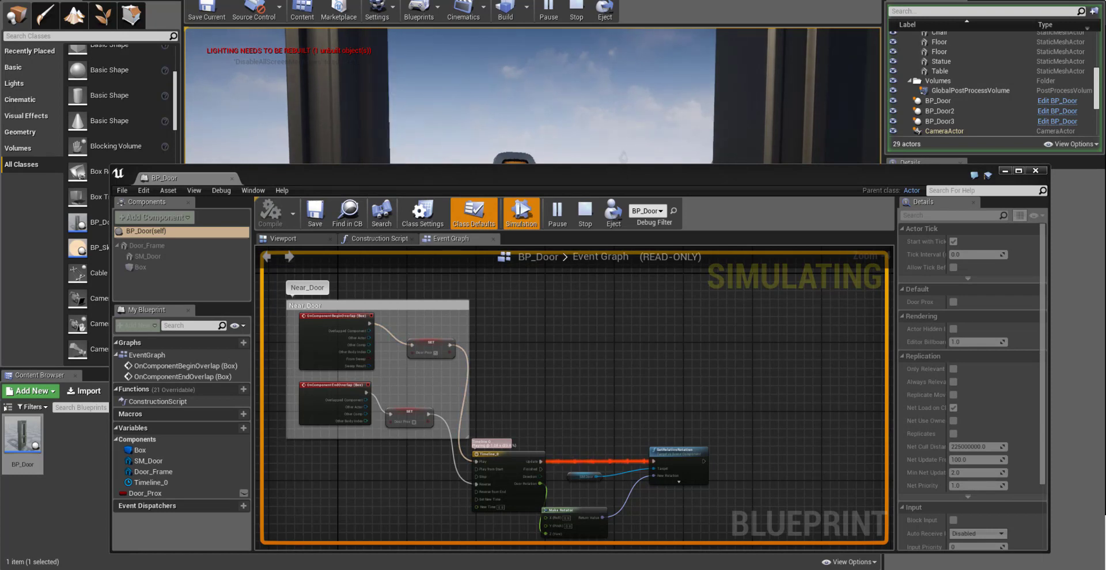
- Back away from and re-approach the doors to compare both overlap branches in the graph, and end the session and close BP_Door
{"action": "key", "text": "s"}
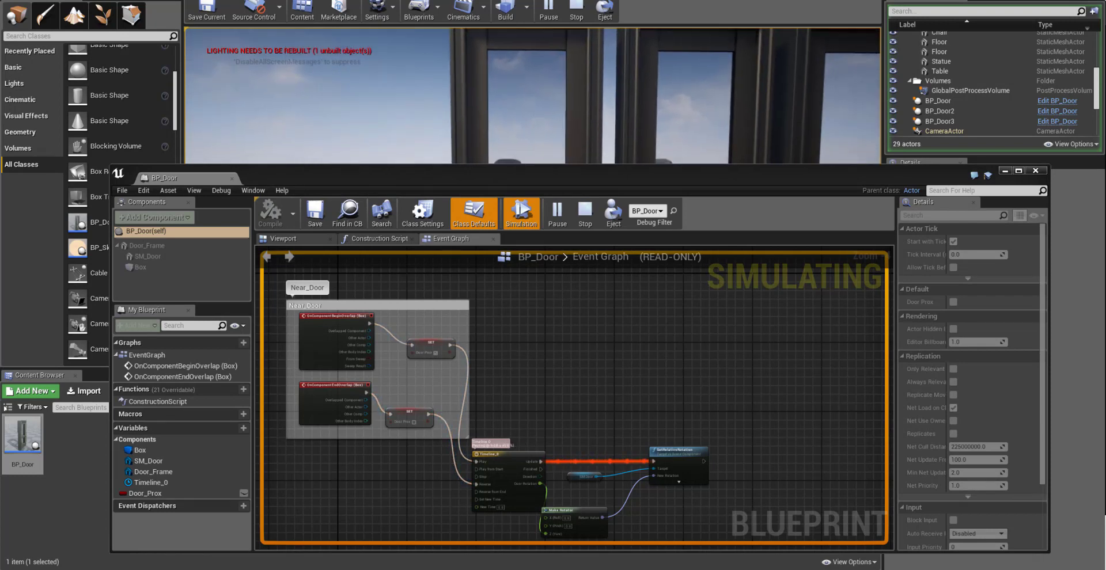
{"action": "key", "text": "w"}
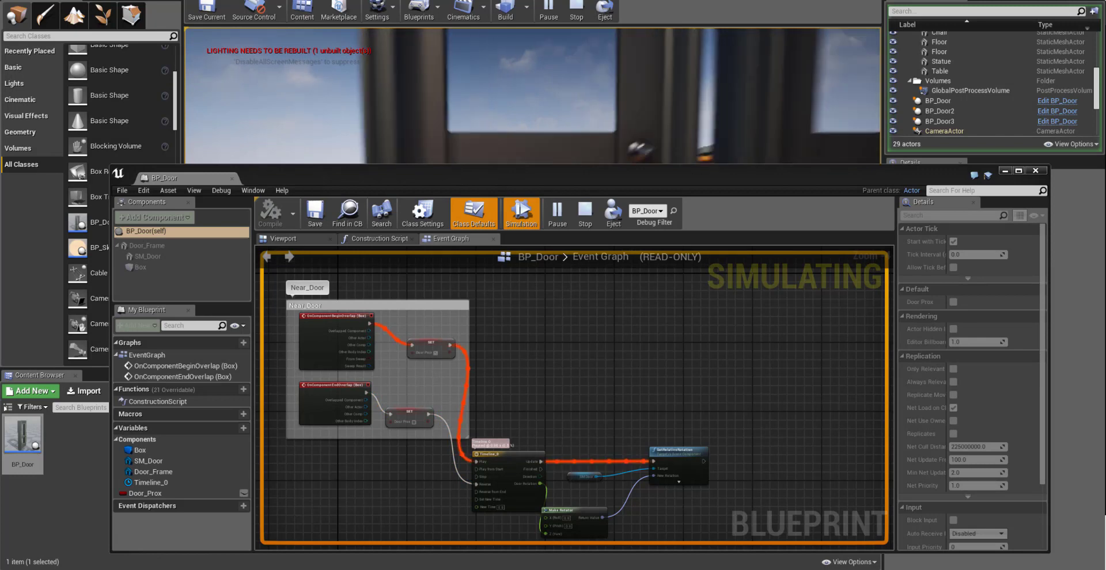
{"action": "key", "text": "s"}
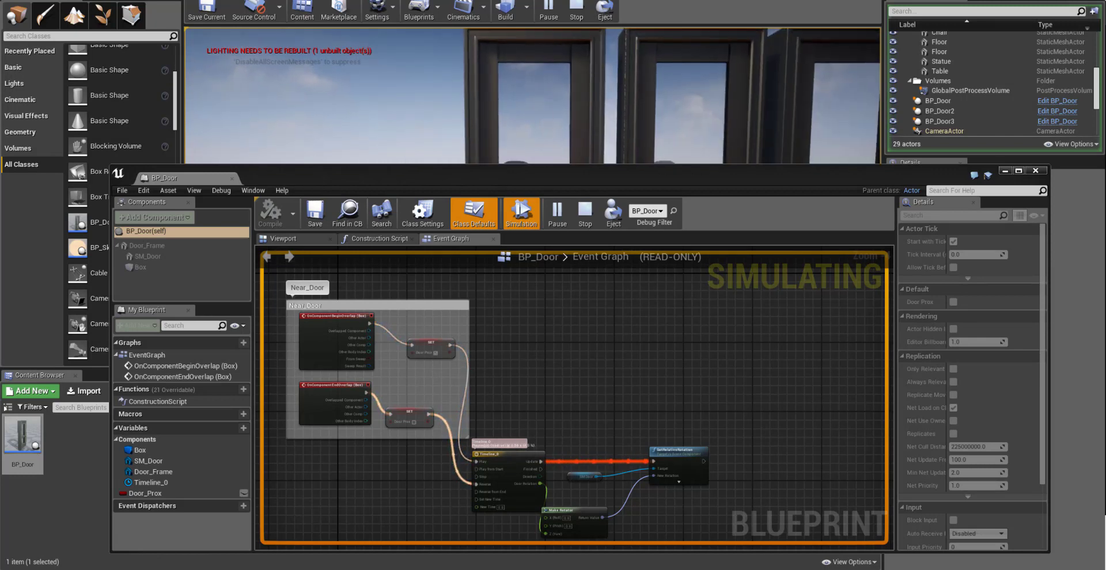
{"action": "key", "text": "w"}
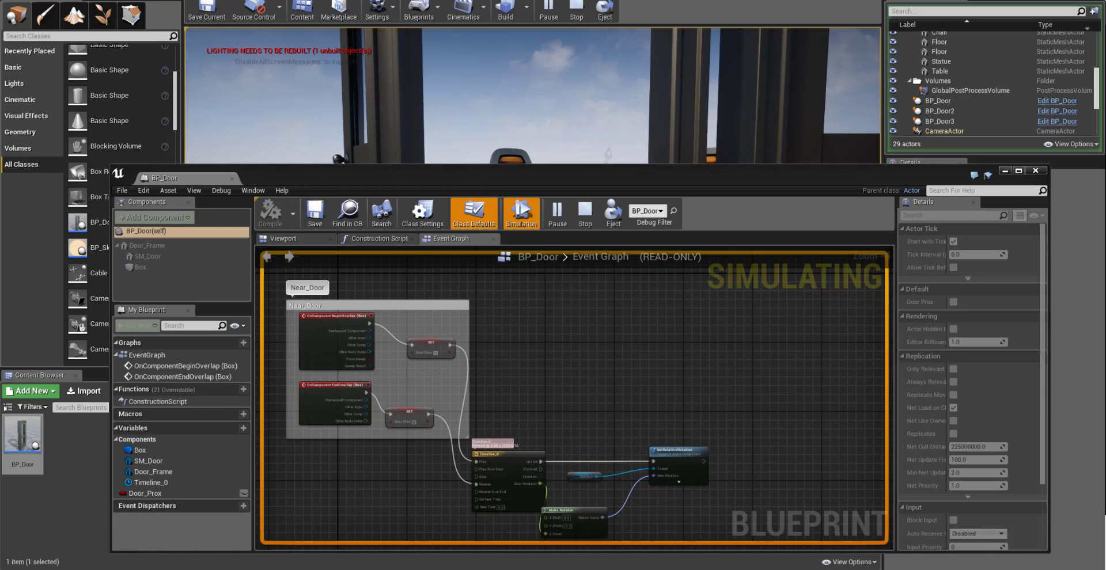
{"action": "key", "text": "s"}
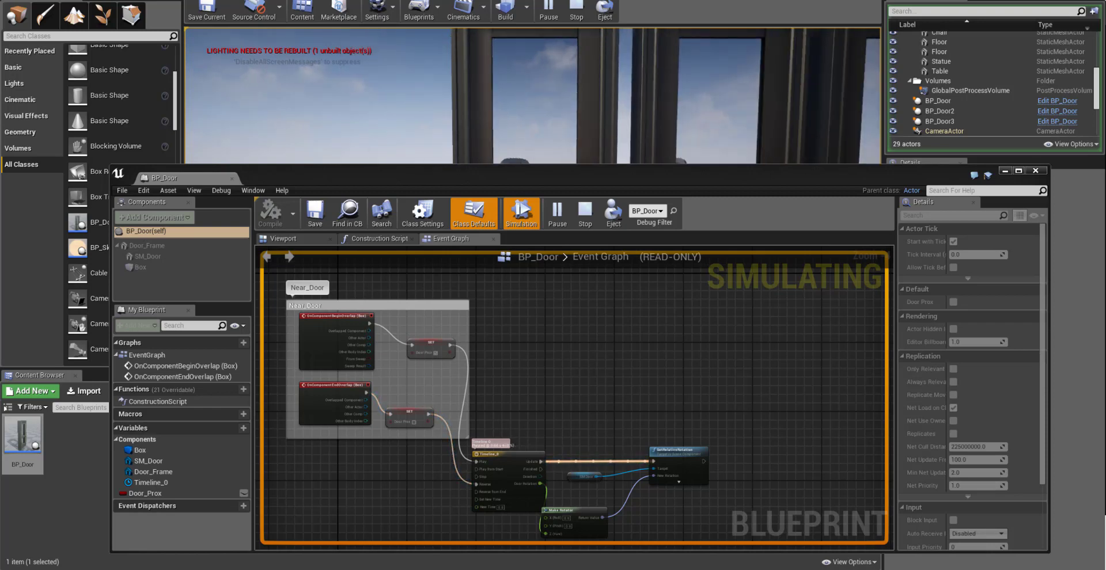
{"action": "key", "text": "Escape"}
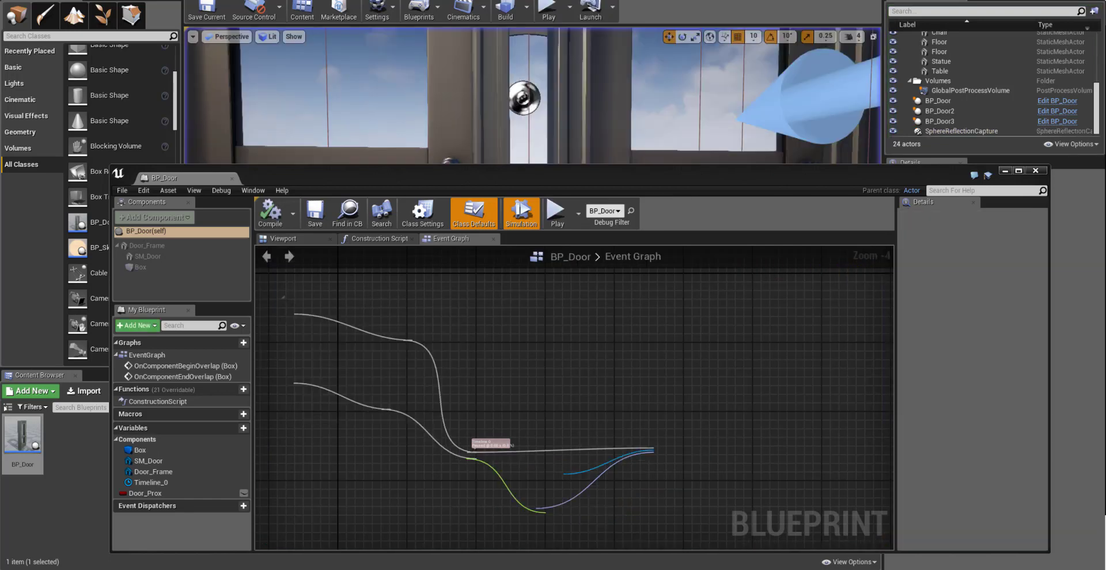
{"action": "left_click", "coordinate": [1039, 173]}
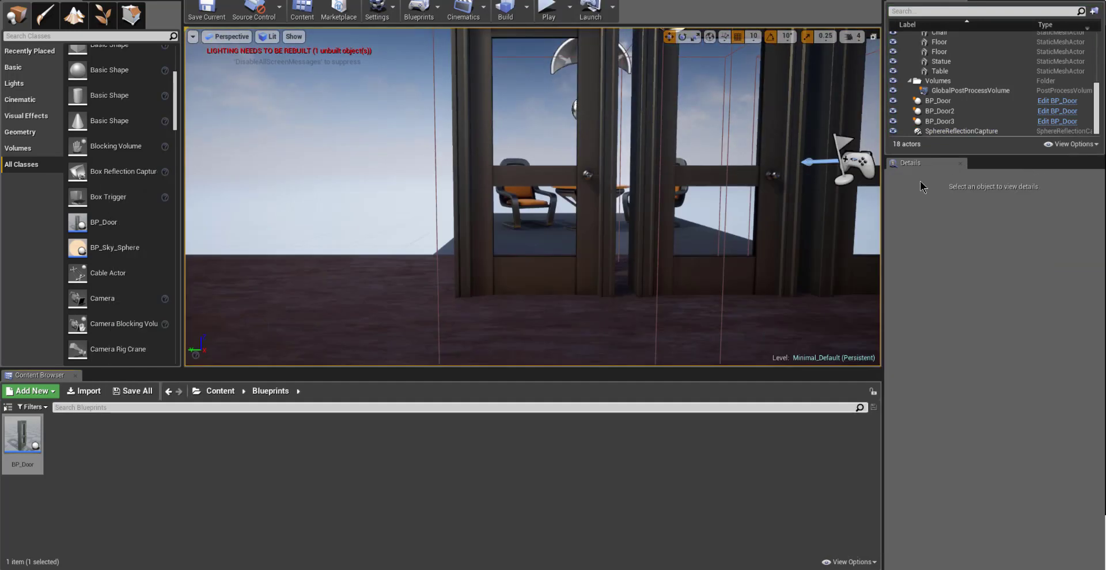
- Reopen BP_Door's Event Graph and shift the Make Rotator and SetRelativeRotation nodes farther from Timeline_0
{"action": "right_click_drag", "start_coordinate": [539, 156], "coordinate": [490, 272]}
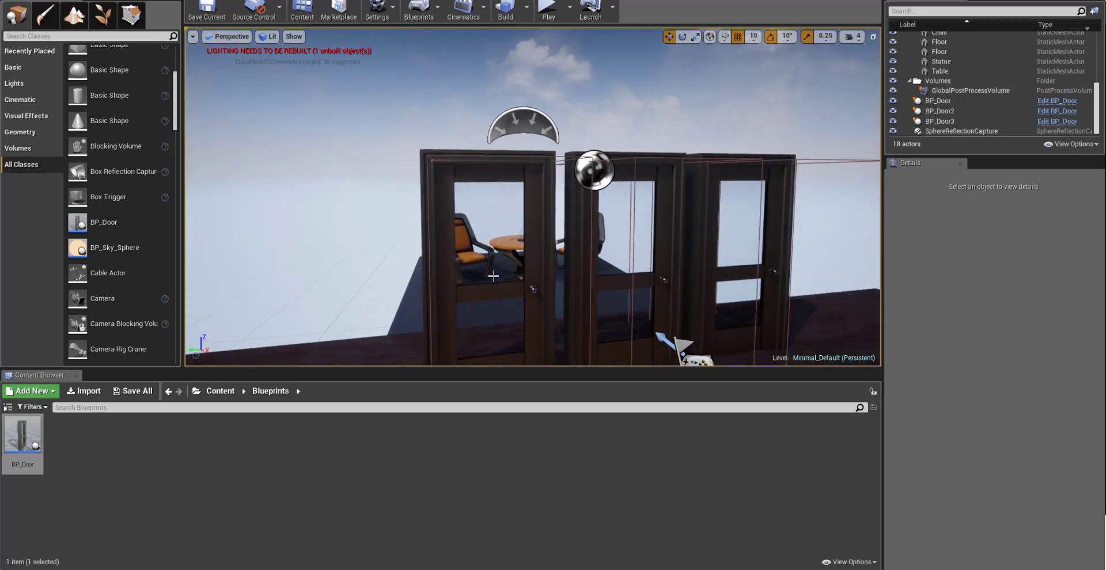
{"action": "double_click", "coordinate": [23, 441]}
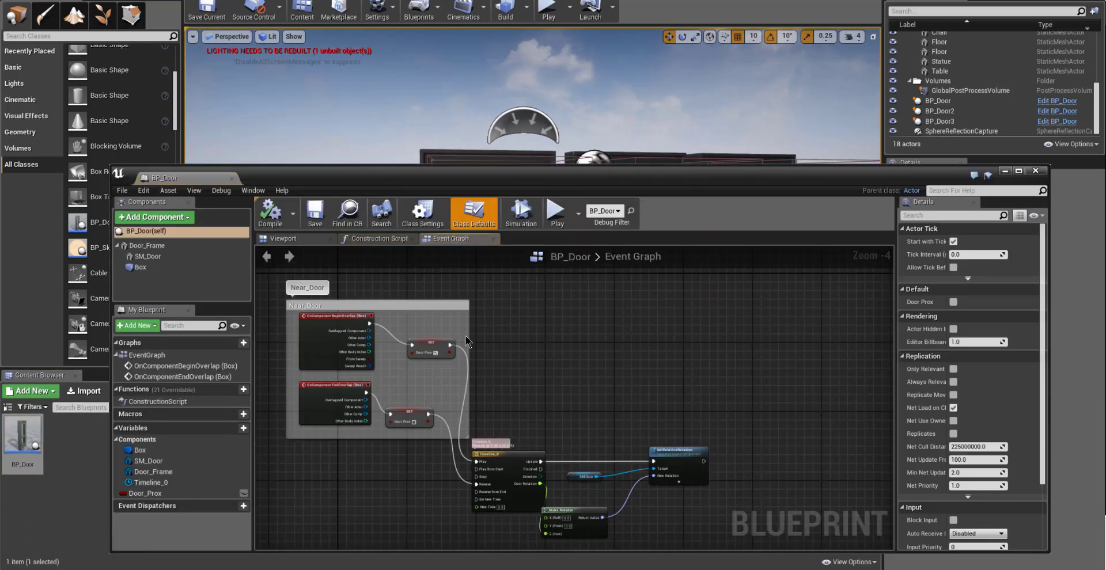
{"action": "scroll", "coordinate": [400, 345], "scroll_direction": "up", "scroll_amount": 4}
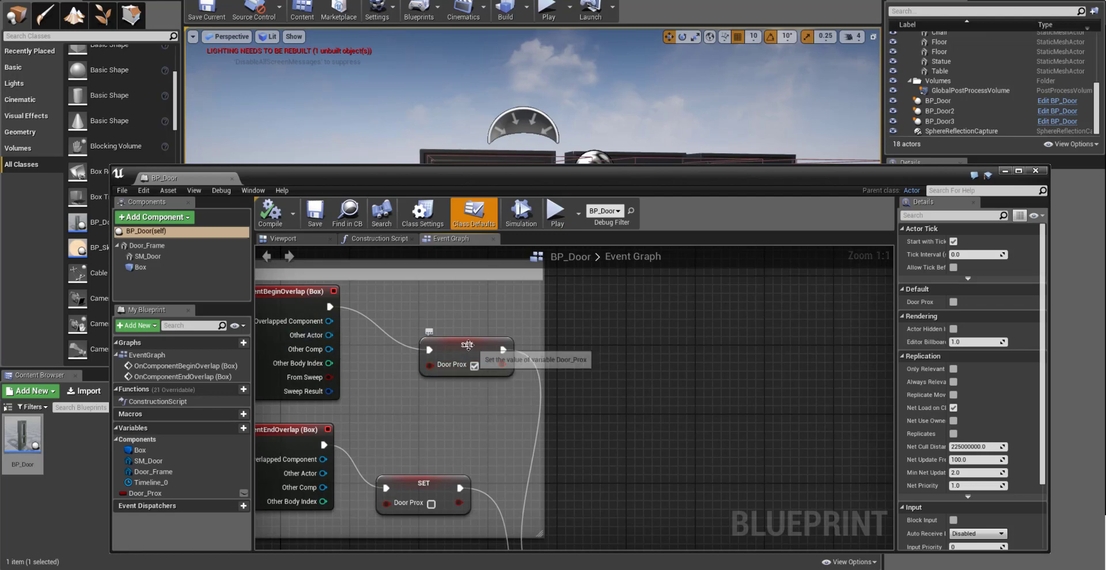
{"action": "right_click_drag", "start_coordinate": [616, 474], "coordinate": [442, 287]}
{"action": "right_click_drag", "start_coordinate": [564, 362], "coordinate": [522, 343]}
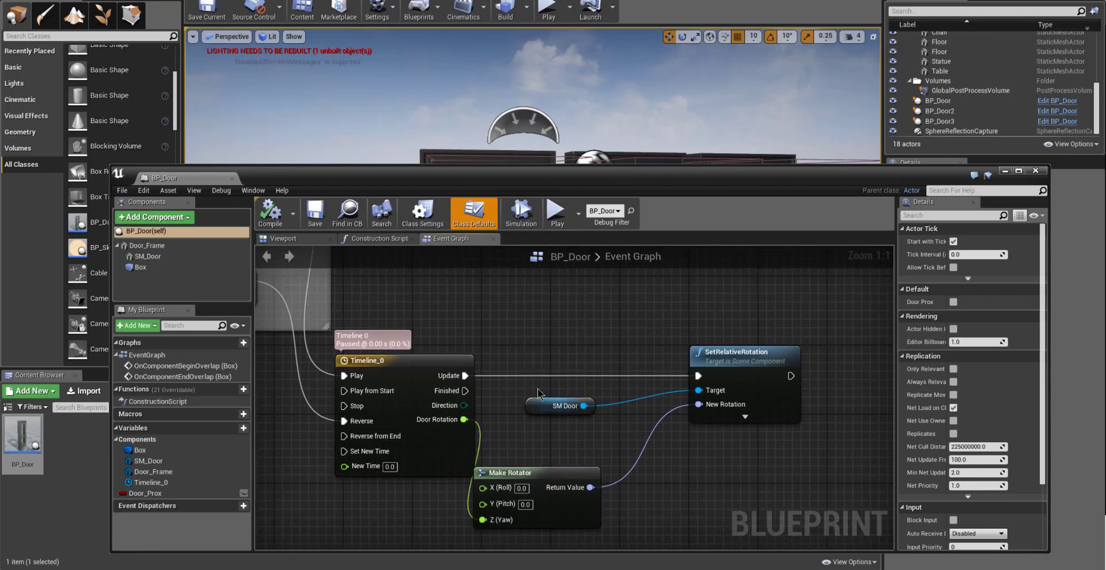
{"action": "left_click_drag", "start_coordinate": [534, 473], "coordinate": [575, 465]}
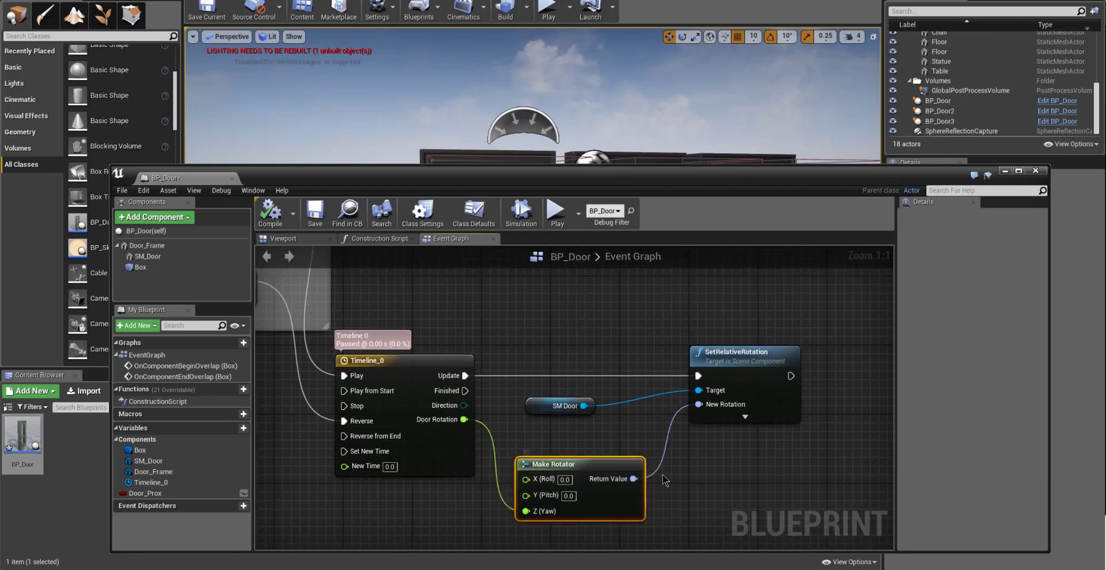
{"action": "left_click_drag", "start_coordinate": [749, 352], "coordinate": [777, 355]}
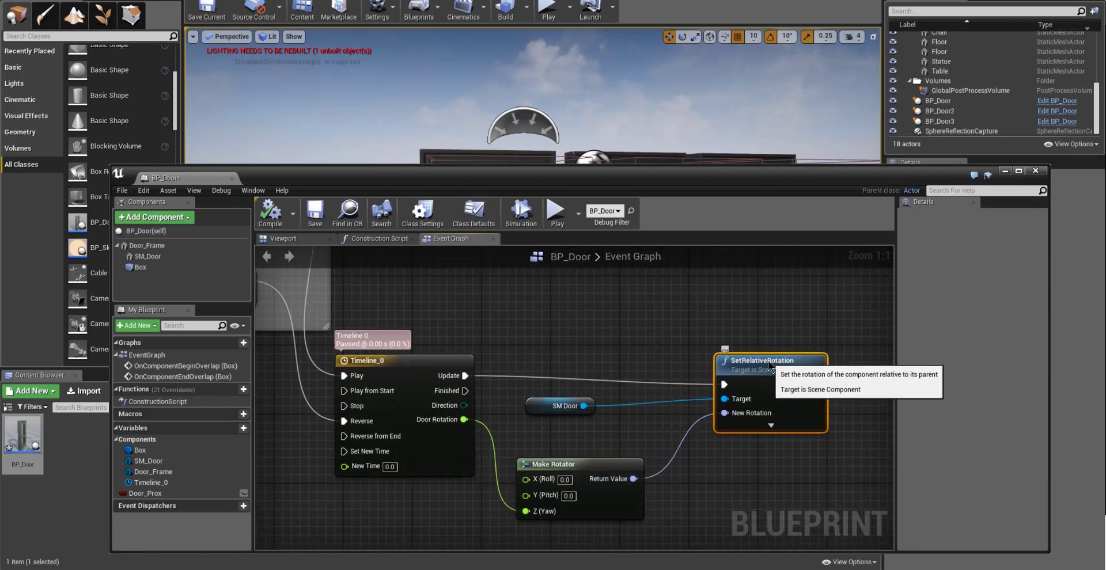
- Line SetRelativeRotation up with Timeline_0's Update output, and close the BP_Door editor after reviewing the whole graph
{"action": "right_click_drag", "start_coordinate": [622, 329], "coordinate": [600, 404]}
{"action": "scroll", "coordinate": [600, 405], "scroll_direction": "down", "scroll_amount": 5}
{"action": "scroll", "coordinate": [600, 403], "scroll_direction": "up", "scroll_amount": 4}
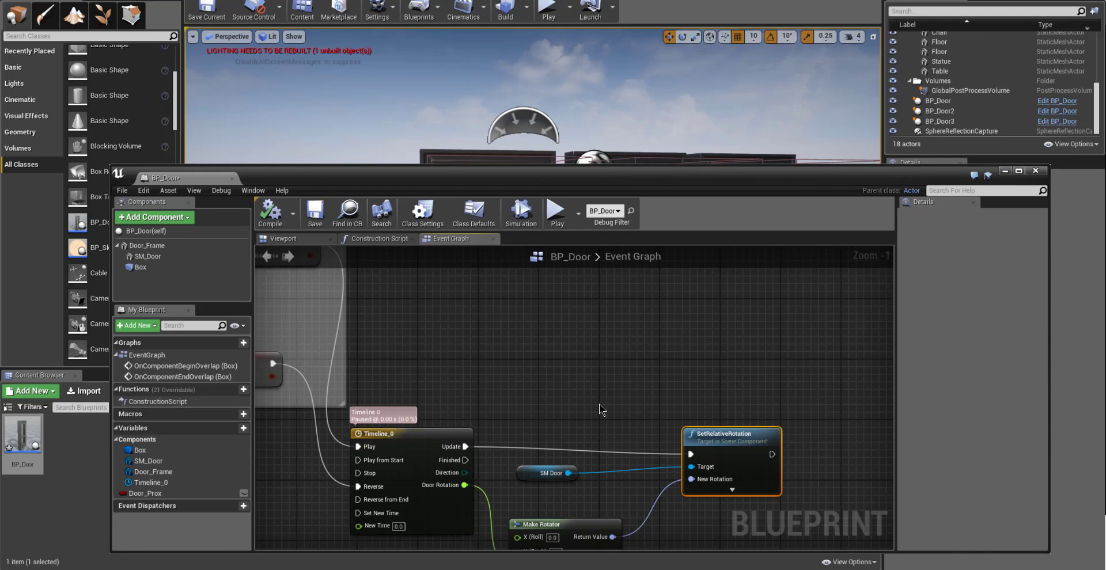
{"action": "scroll", "coordinate": [601, 397], "scroll_direction": "down", "scroll_amount": 3}
{"action": "scroll", "coordinate": [601, 397], "scroll_direction": "up", "scroll_amount": 2}
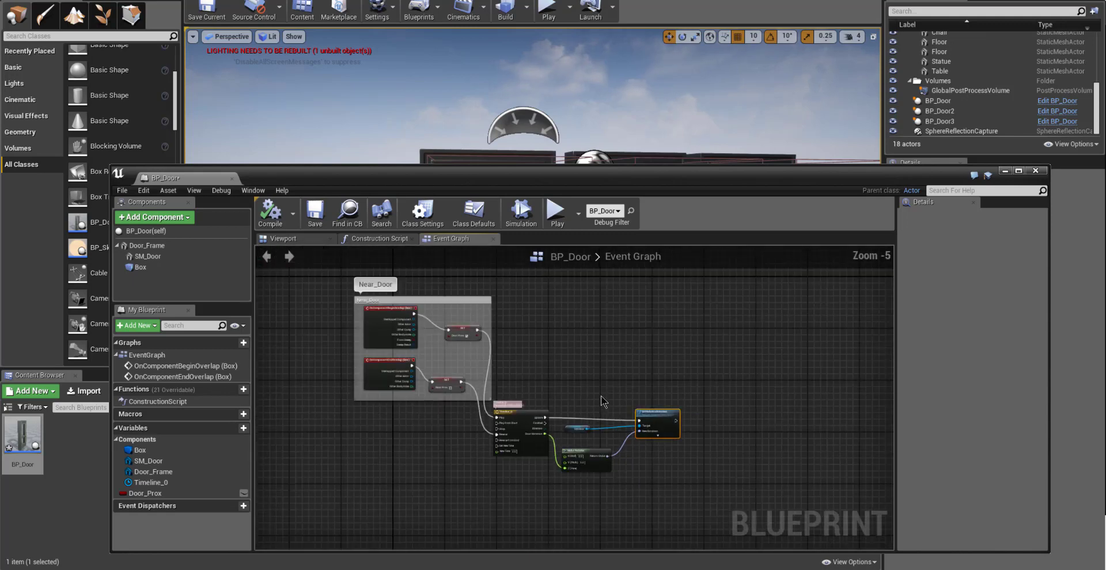
{"action": "right_click_drag", "start_coordinate": [600, 395], "coordinate": [586, 354]}
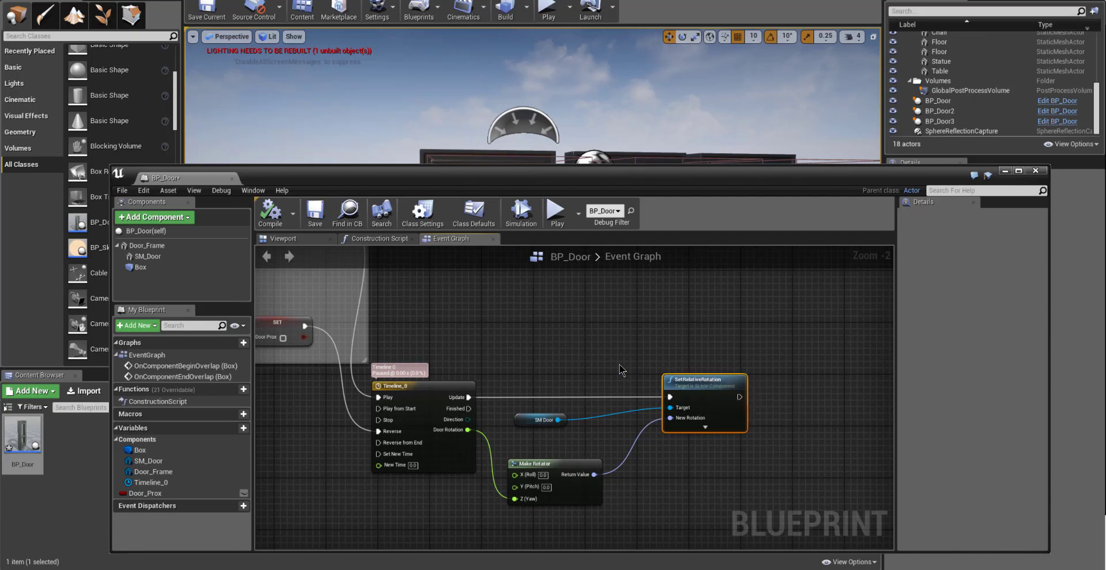
{"action": "scroll", "coordinate": [621, 370], "scroll_direction": "up", "scroll_amount": 2}
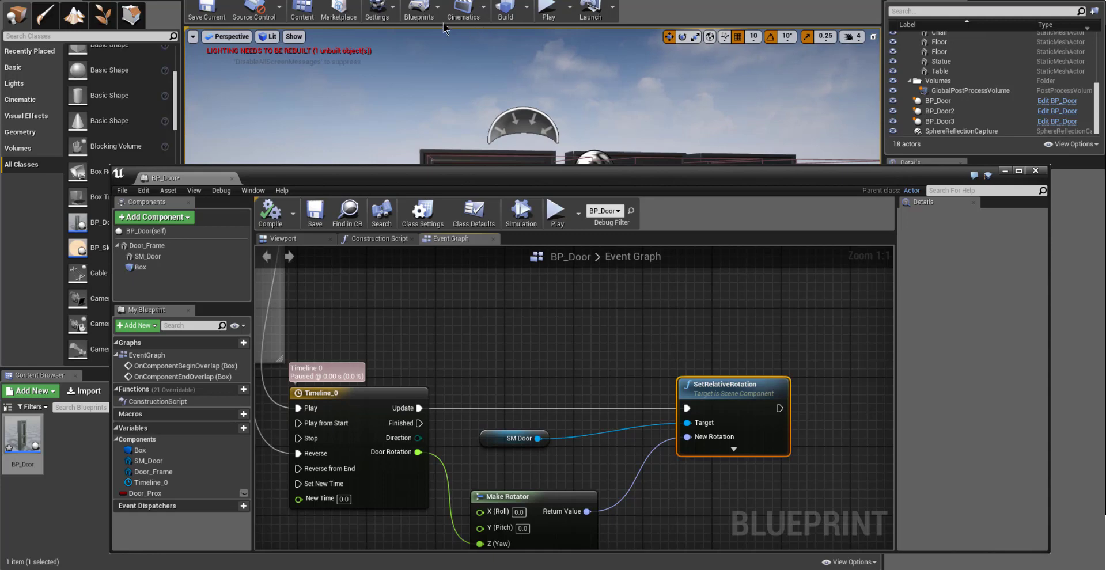
{"action": "left_click", "coordinate": [1034, 171]}
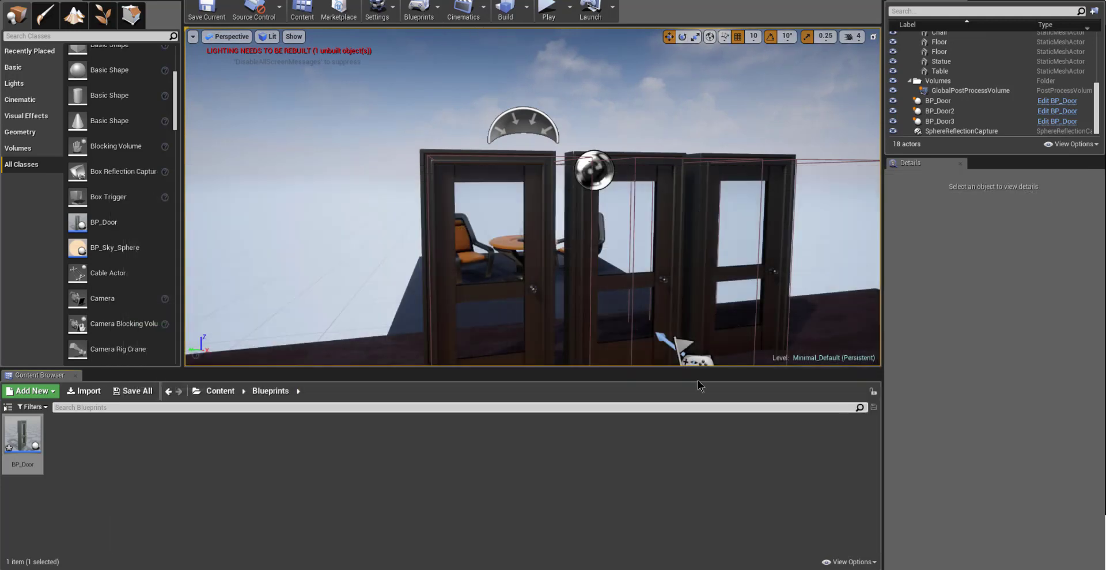
- Start a new Blueprint Class in the Blueprints folder to review the common parent classes, and close the dialog without choosing one
{"action": "left_click", "coordinate": [298, 391]}
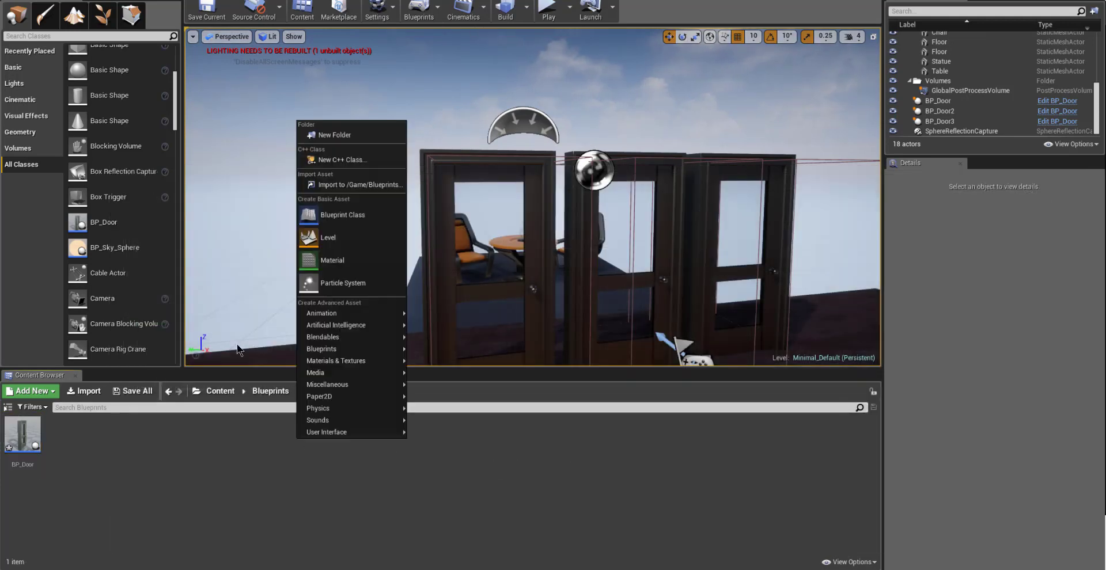
{"action": "left_click", "coordinate": [359, 224]}
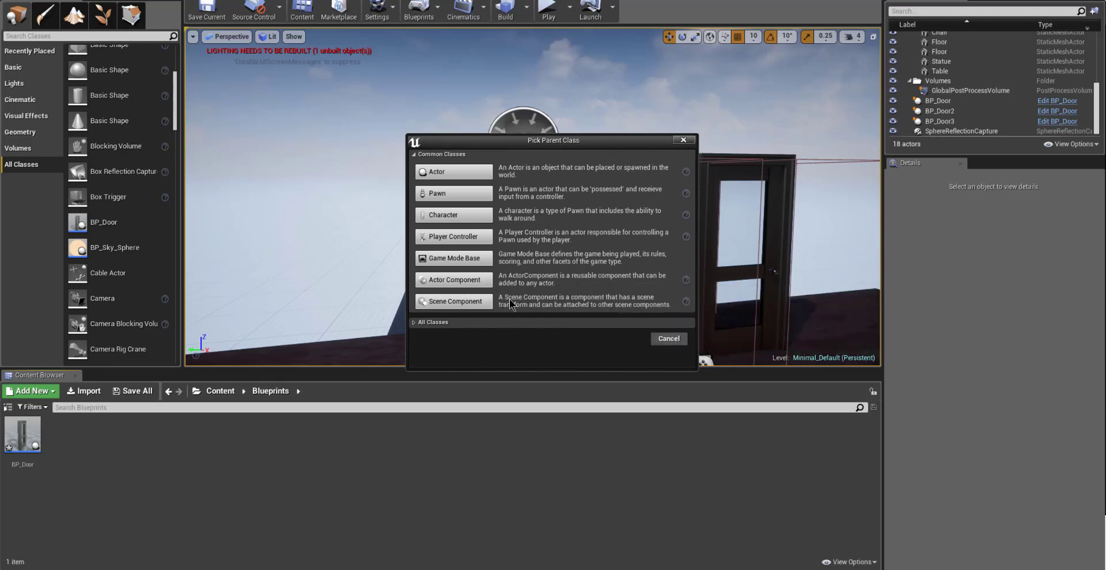
{"action": "left_click", "coordinate": [684, 140]}
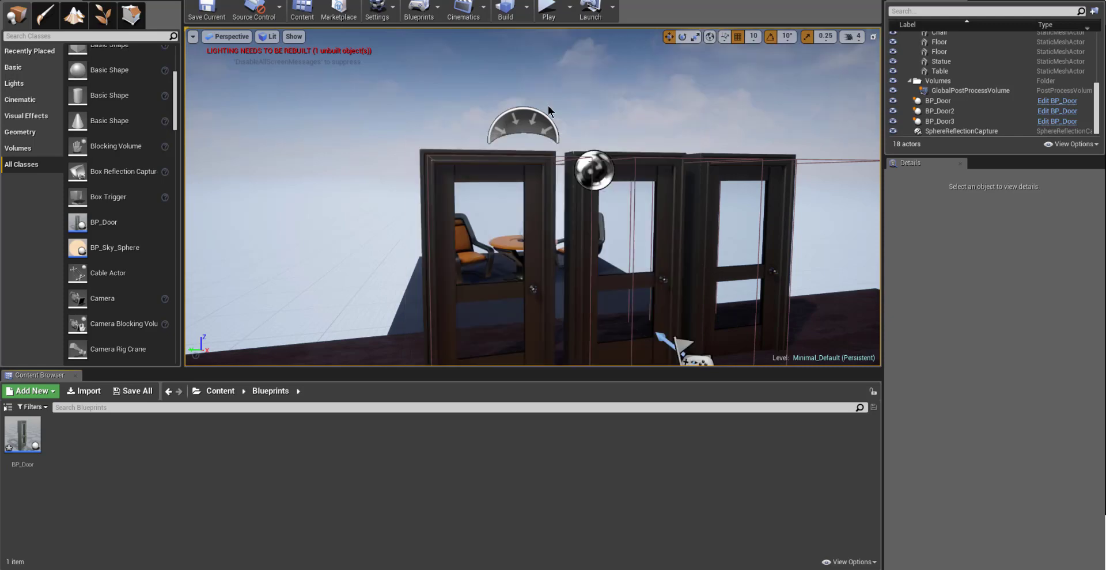
- Open the Level Blueprint of Minimal_Default to view its Event Graph, and close it to return to the level
{"action": "left_click", "coordinate": [439, 13]}
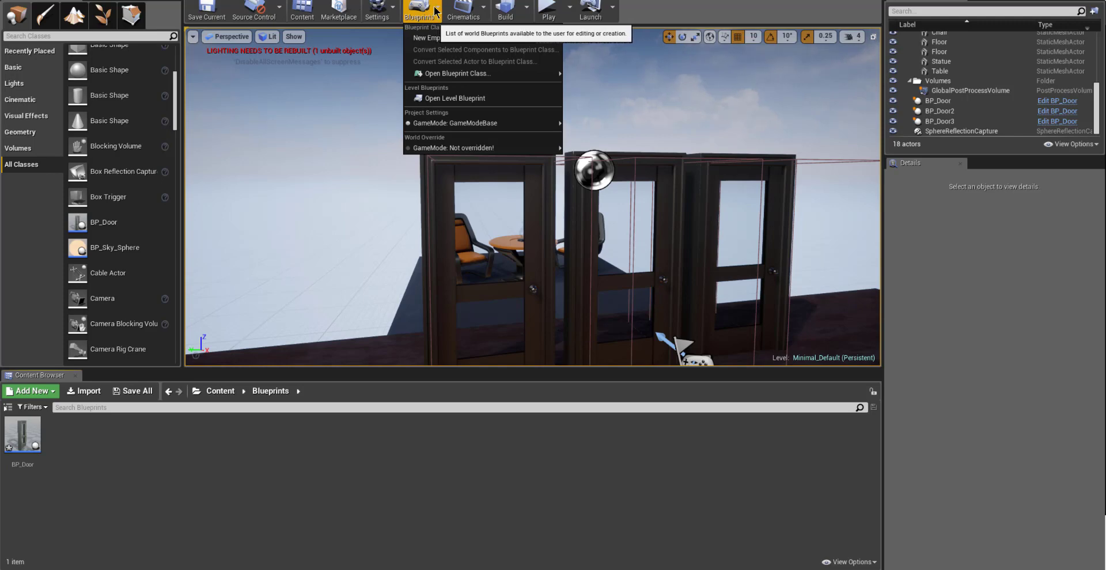
{"action": "mouse_move", "coordinate": [448, 73]}
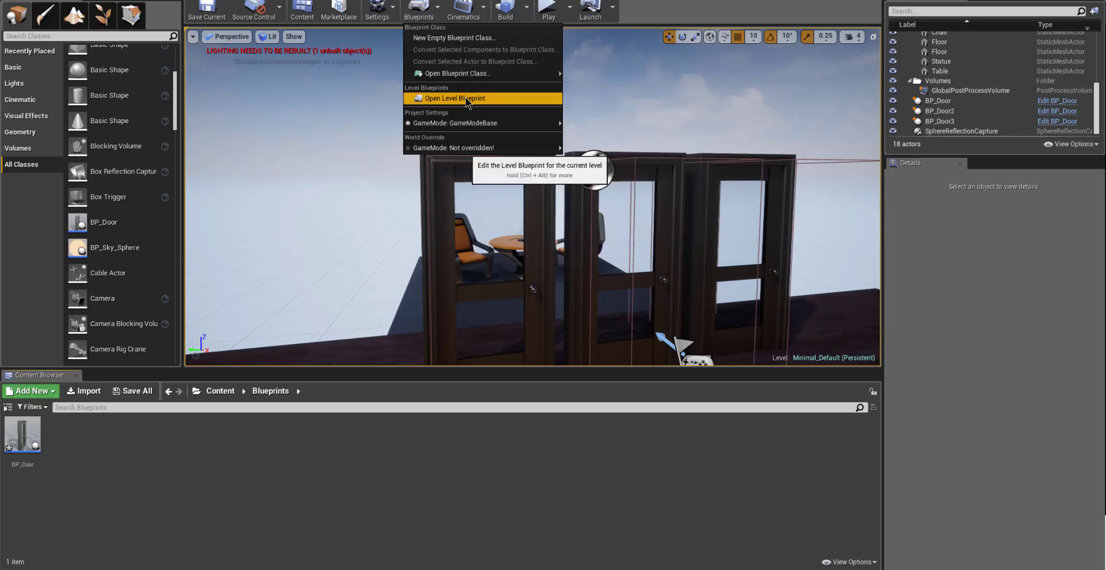
{"action": "left_click", "coordinate": [462, 98]}
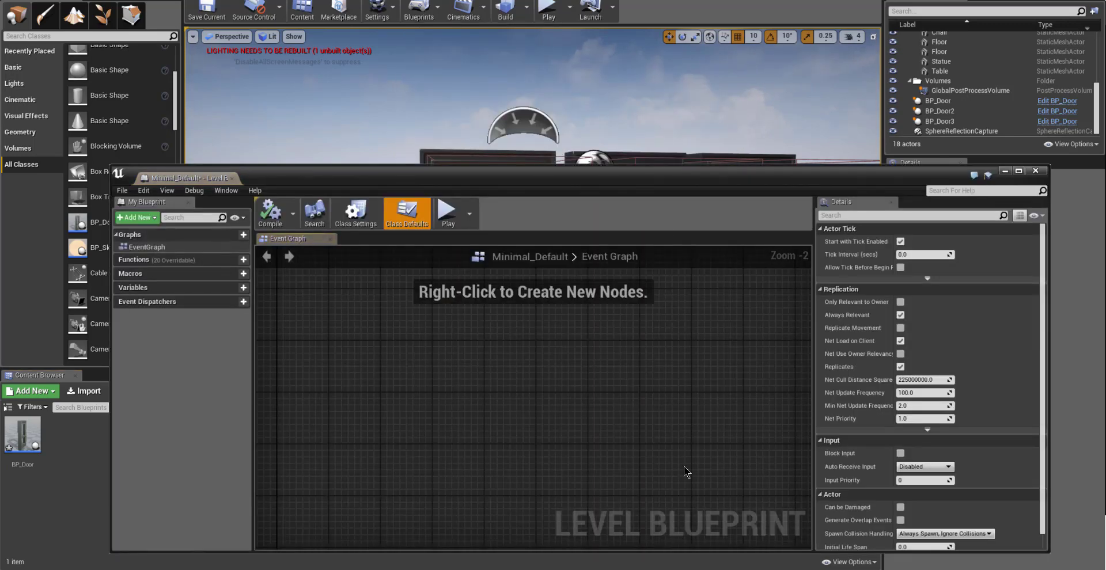
{"action": "scroll", "coordinate": [704, 389], "scroll_direction": "down", "scroll_amount": 1}
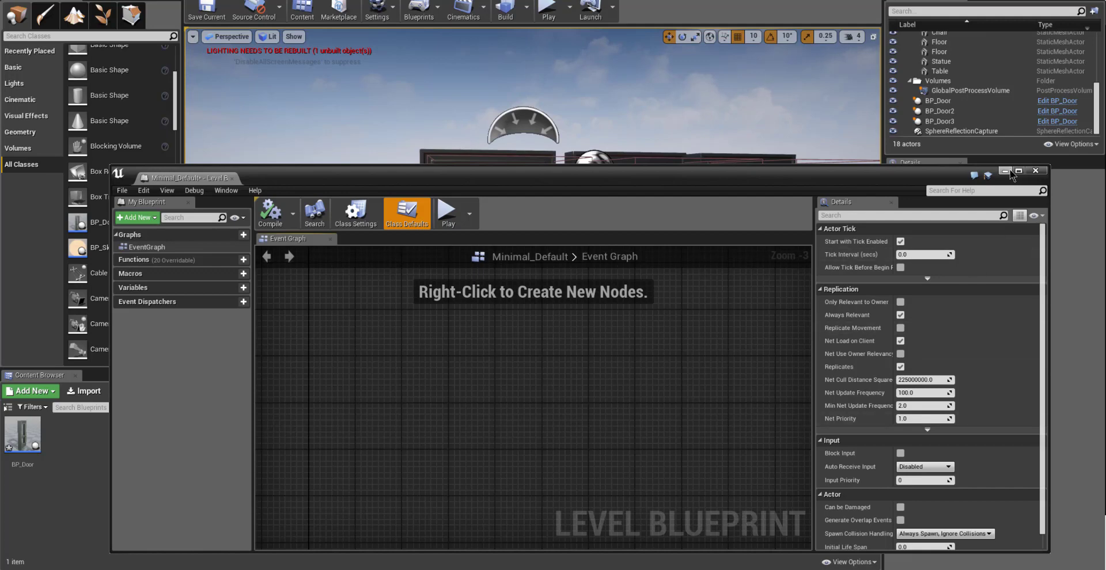
{"action": "left_click", "coordinate": [1036, 170]}
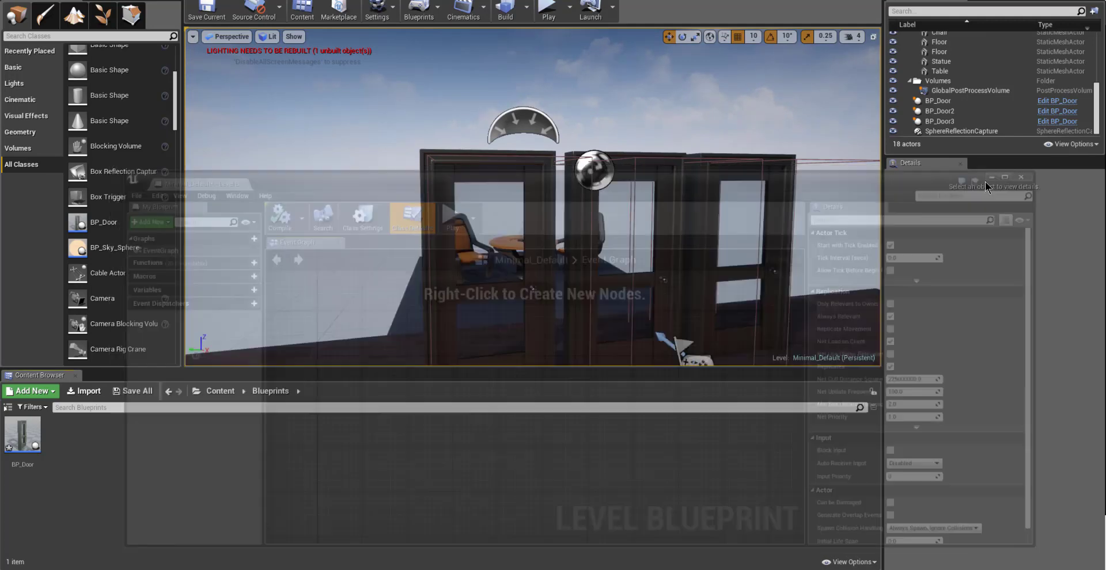
{"action": "middle_click_drag", "start_coordinate": [533, 196], "coordinate": [555, 245]}
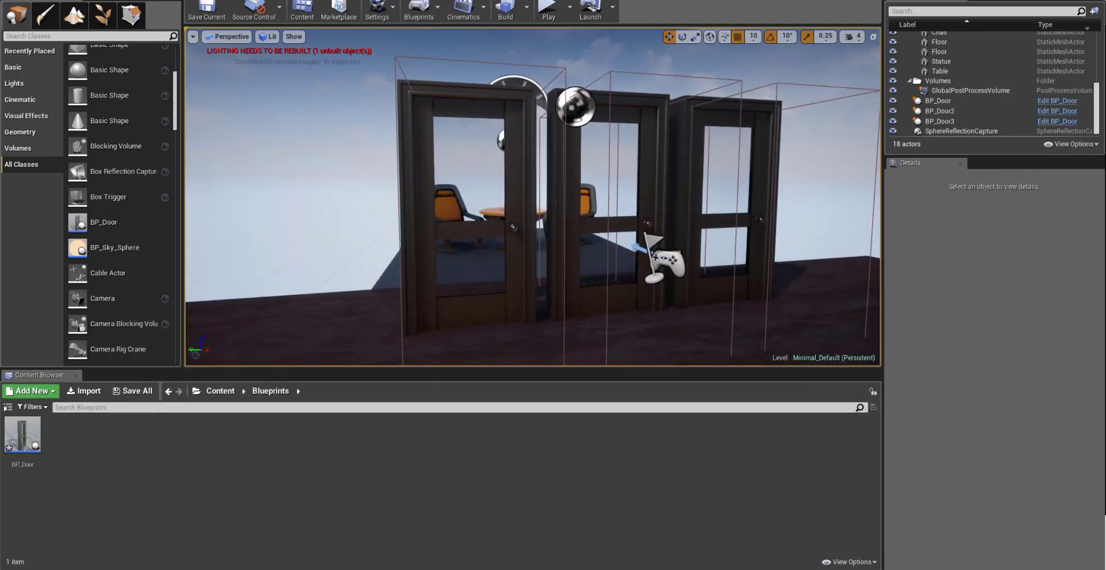